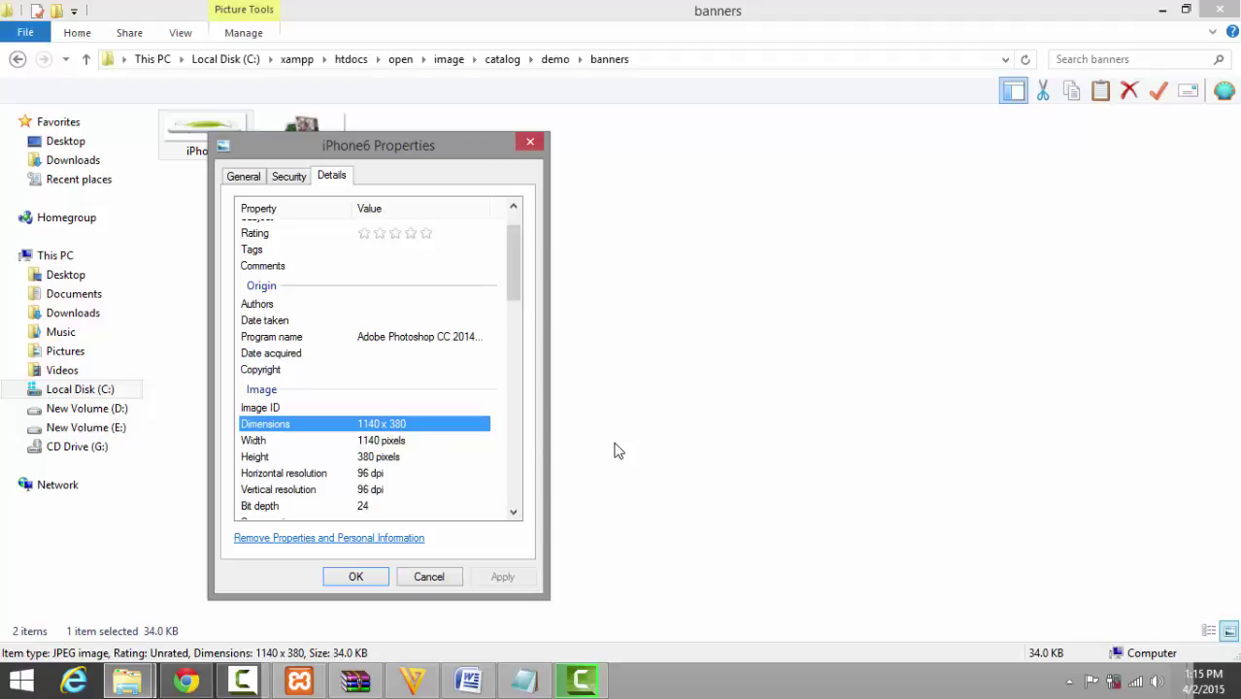
# Close the iPhone6 image's properties and launch Adobe Photoshop CS6 (64 Bit)
pyautogui.click(529, 144)
pyautogui.click(804, 347)
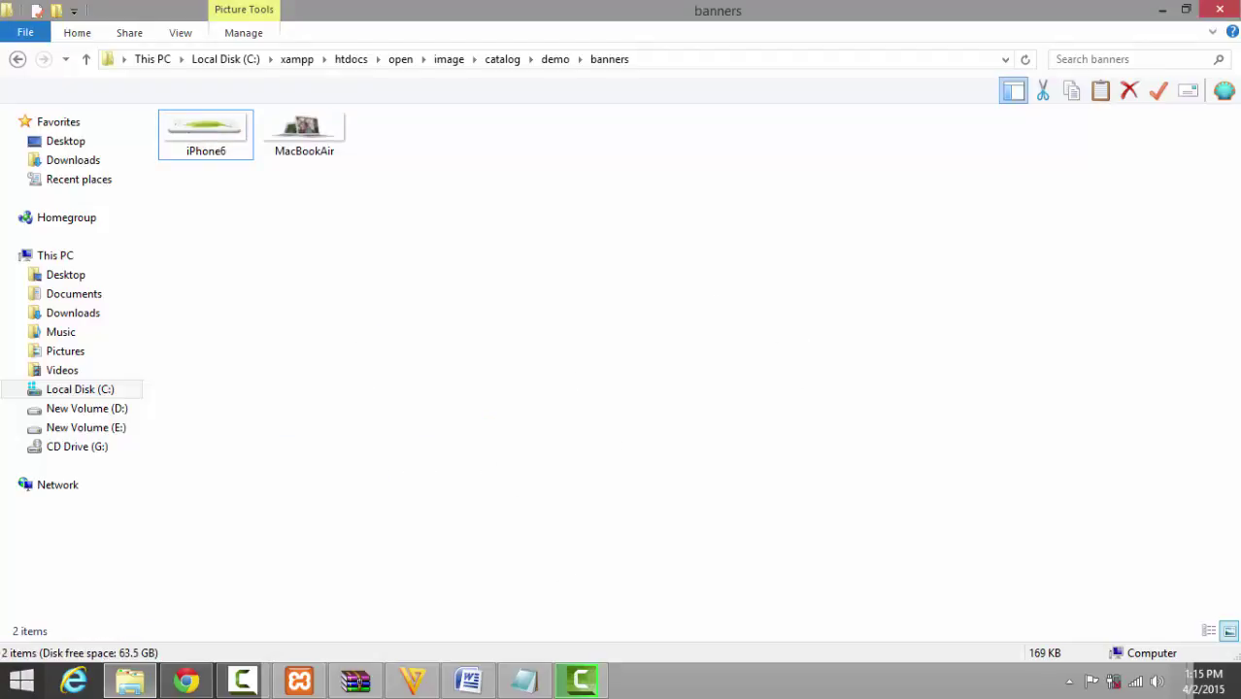
pyautogui.click(22, 680)
pyautogui.click(106, 614)
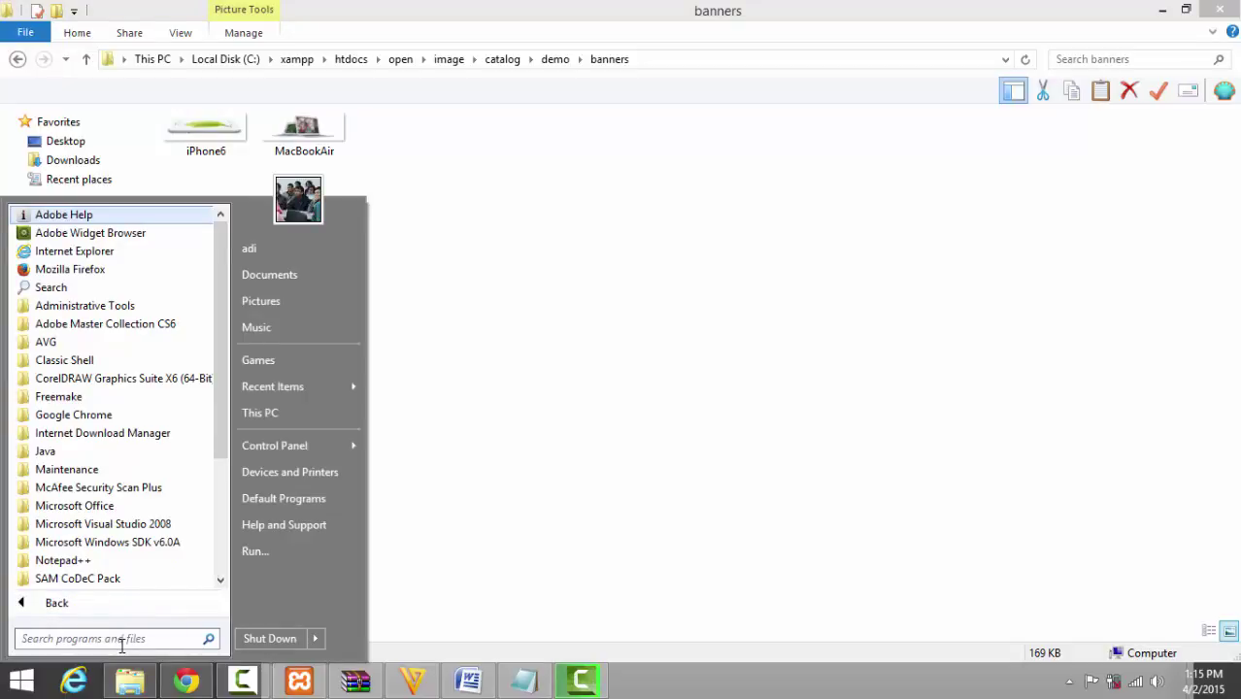
pyautogui.write('pho')
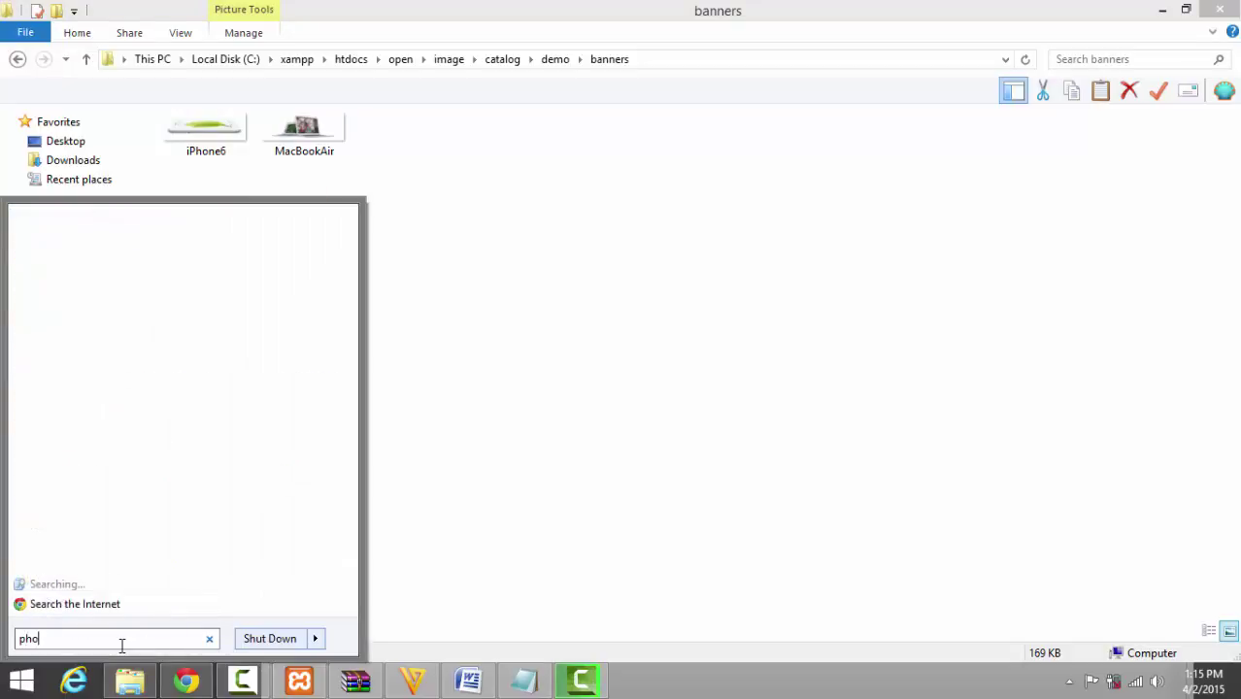
pyautogui.press('BackSpace')
pyautogui.press('BackSpace')
pyautogui.press('BackSpace')
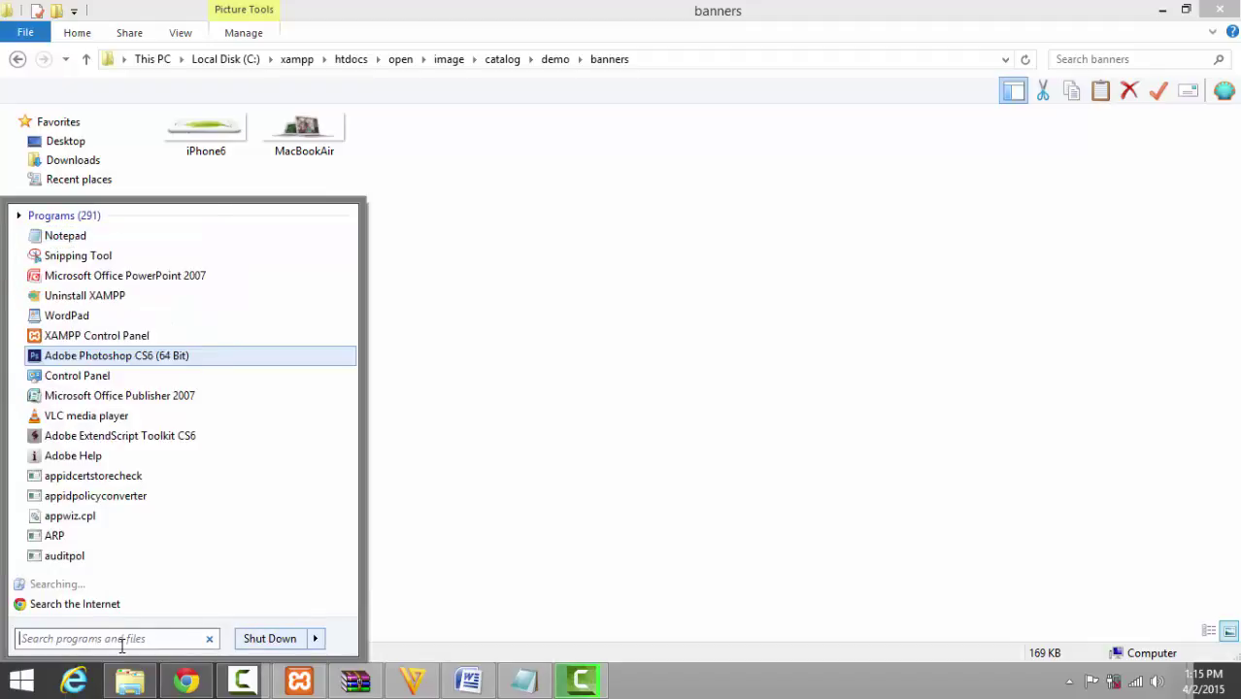
pyautogui.write('pho')
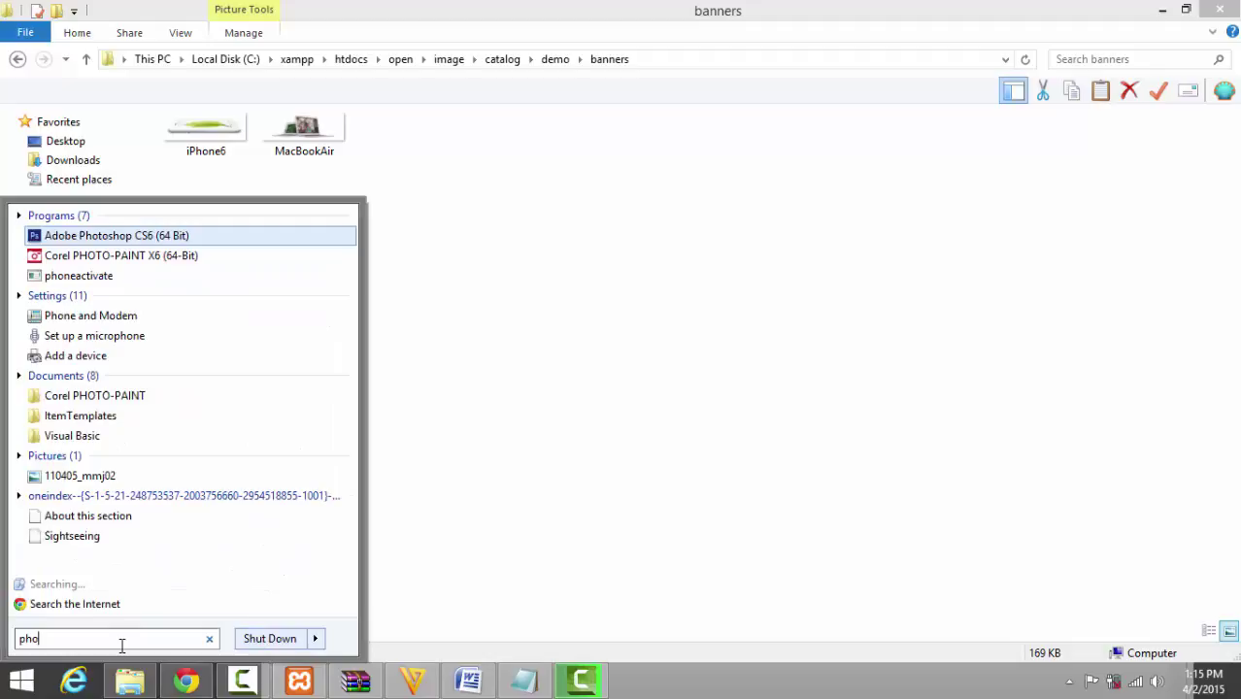
pyautogui.press('Return')
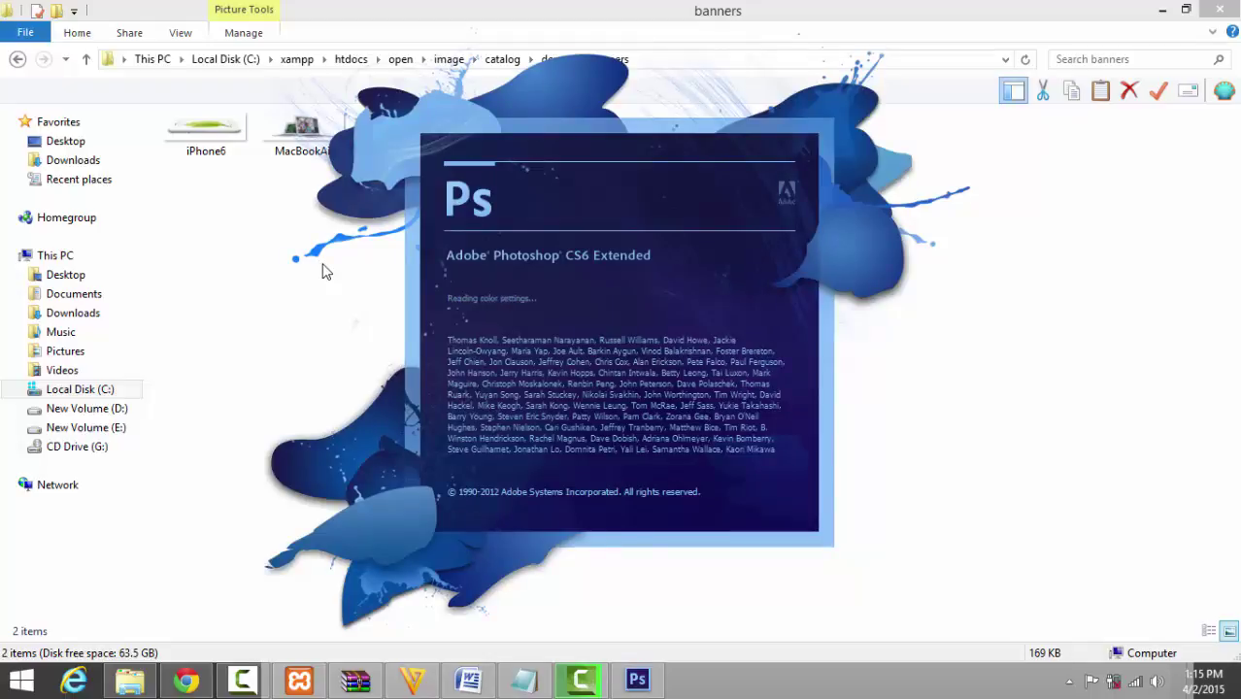
# Switch to Chrome and open the multicoloured and the brown-to-red clothes-rack image results in separate new tabs
pyautogui.click(188, 682)
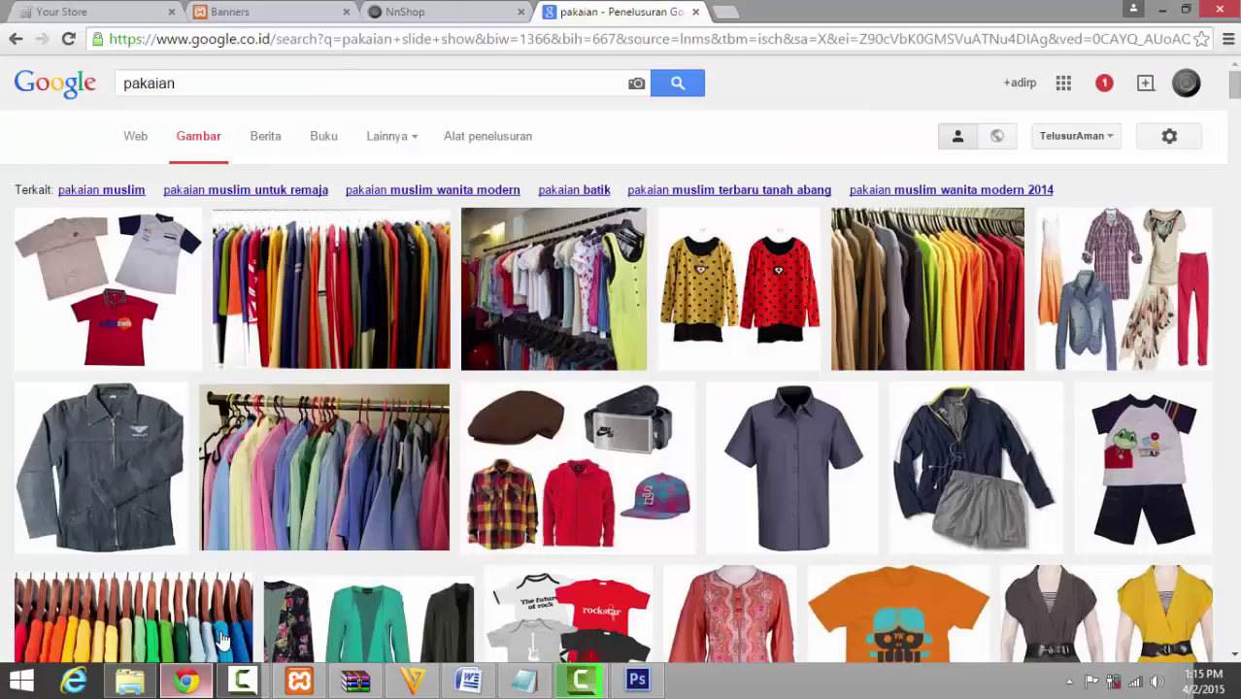
pyautogui.rightClick(302, 306)
pyautogui.click(321, 309)
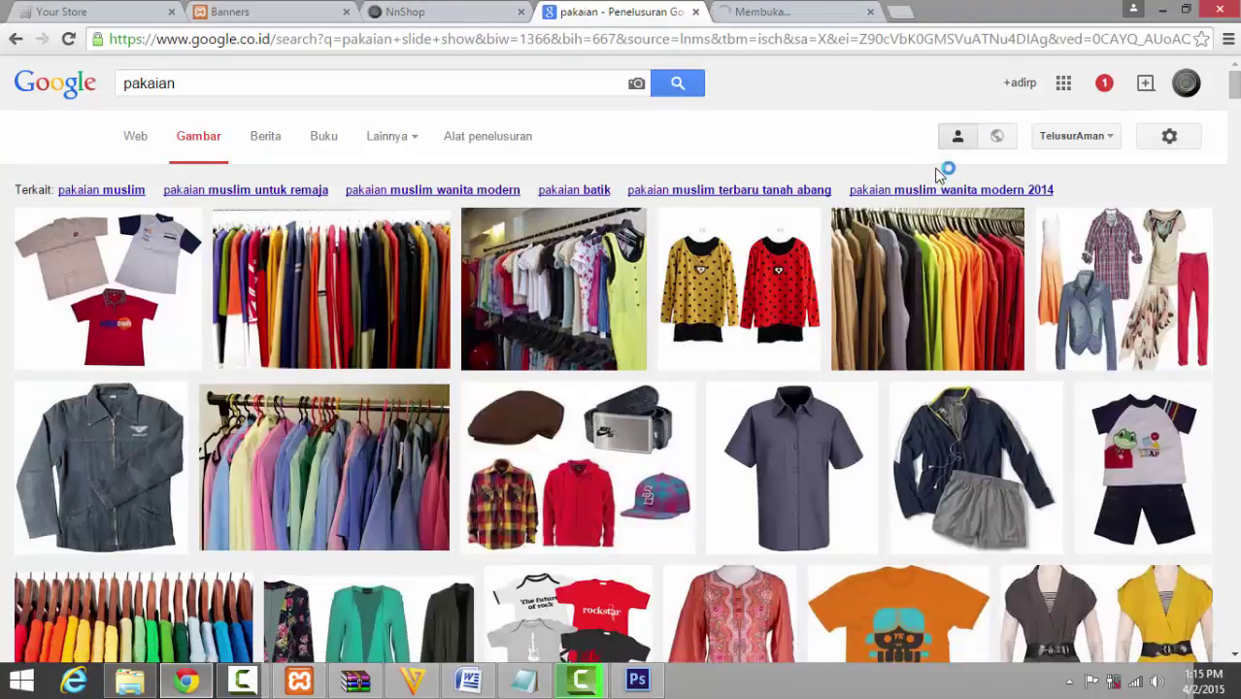
pyautogui.rightClick(905, 282)
pyautogui.click(937, 289)
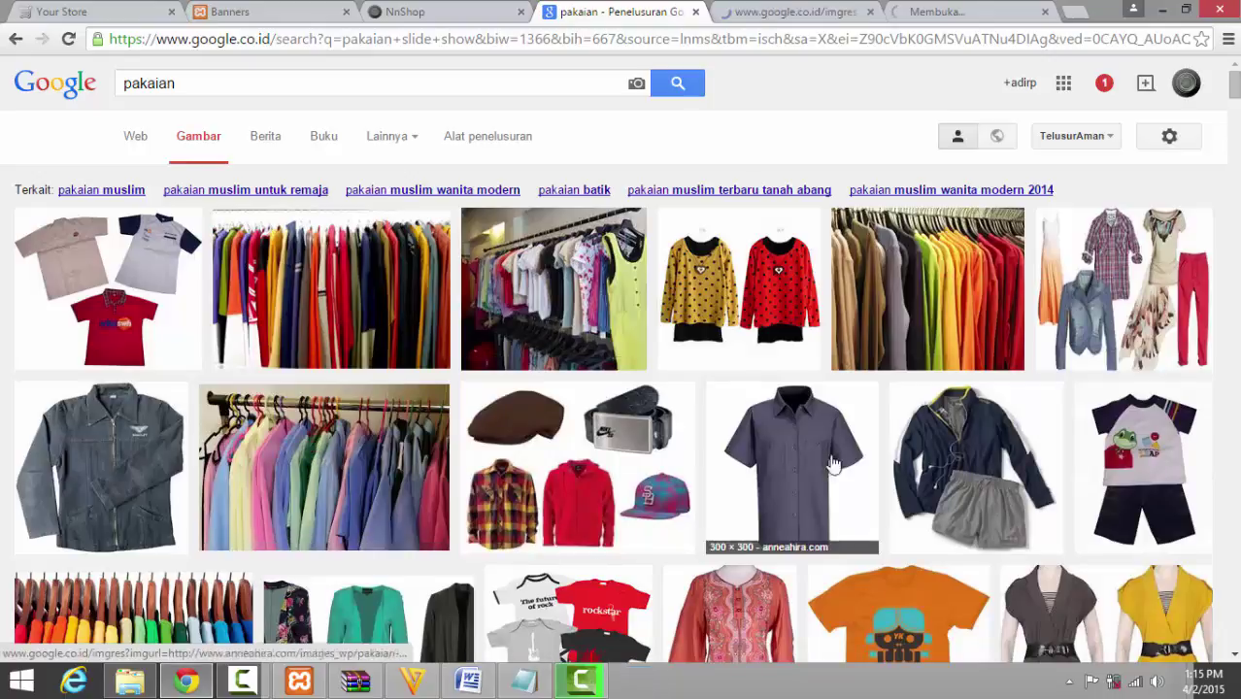
# Switch to Photoshop and begin a new document with a width of 1140 pixels
pyautogui.hotkey('alt', 'Tab')
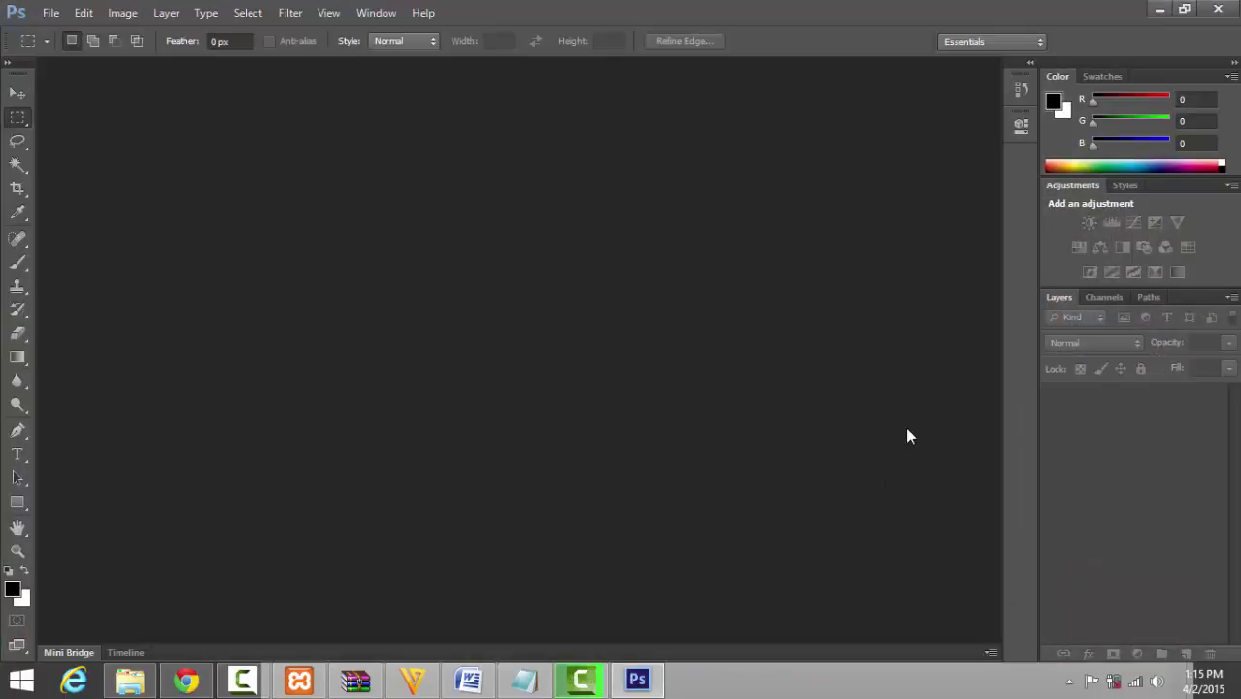
pyautogui.click(50, 13)
pyautogui.click(68, 31)
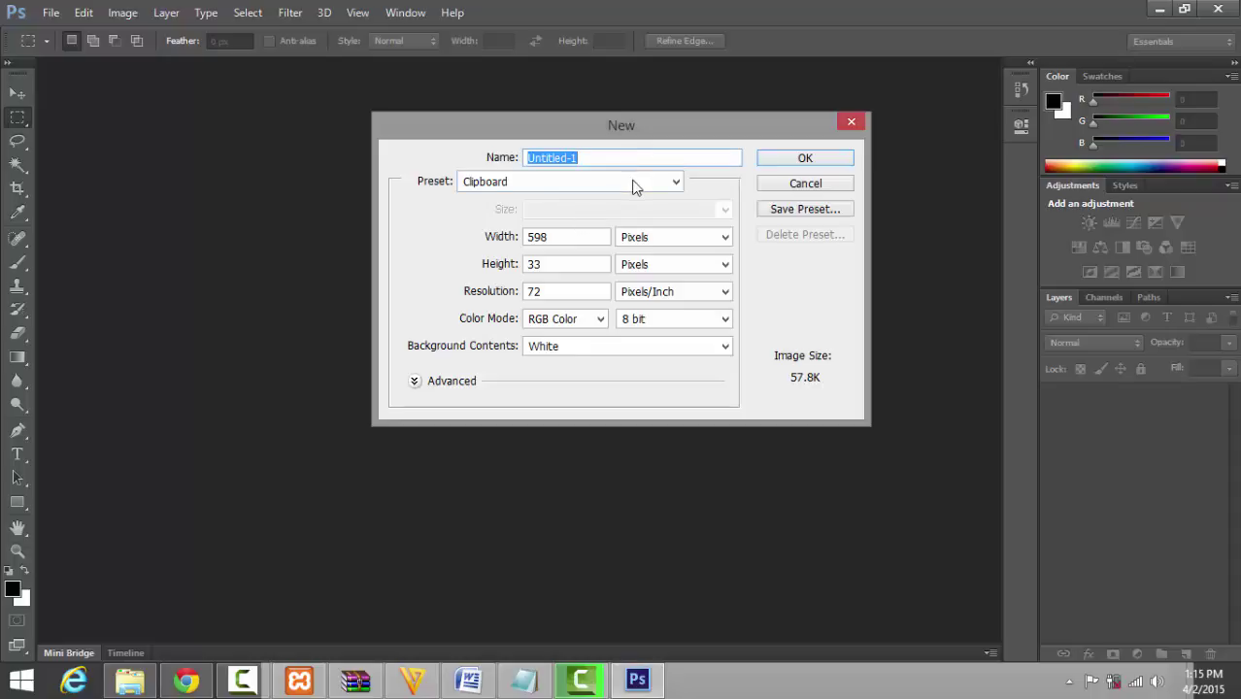
pyautogui.click(581, 237)
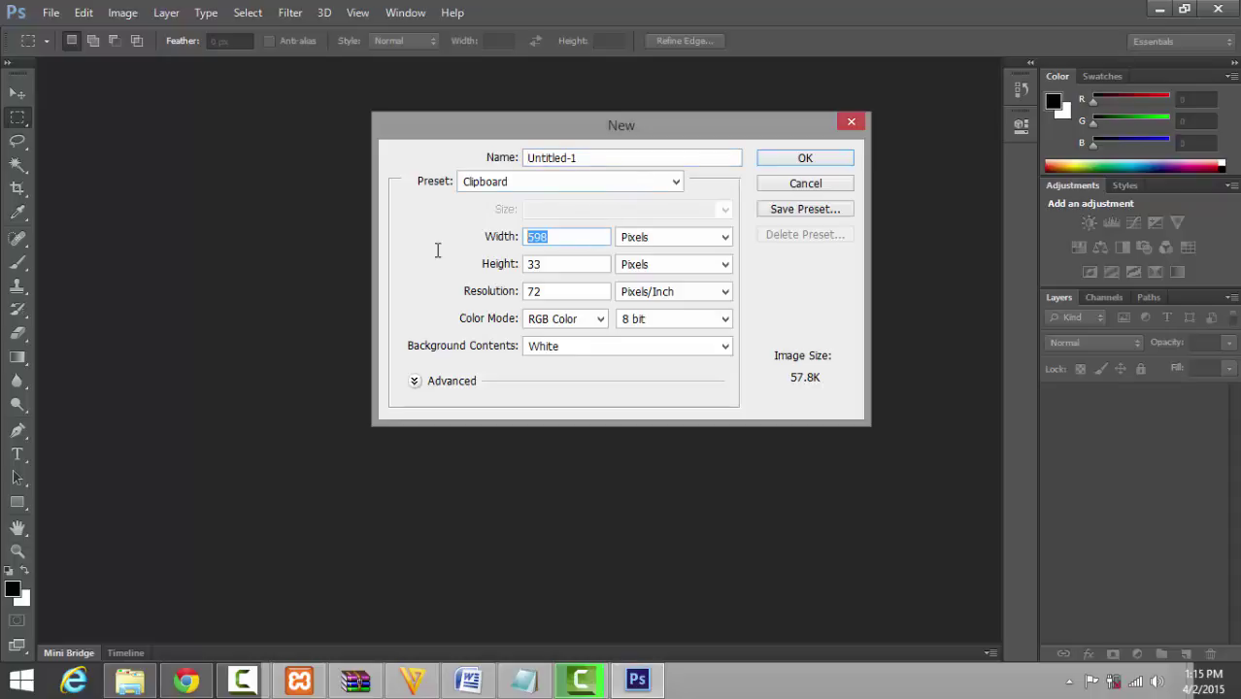
pyautogui.write('1140')
pyautogui.press('Tab')
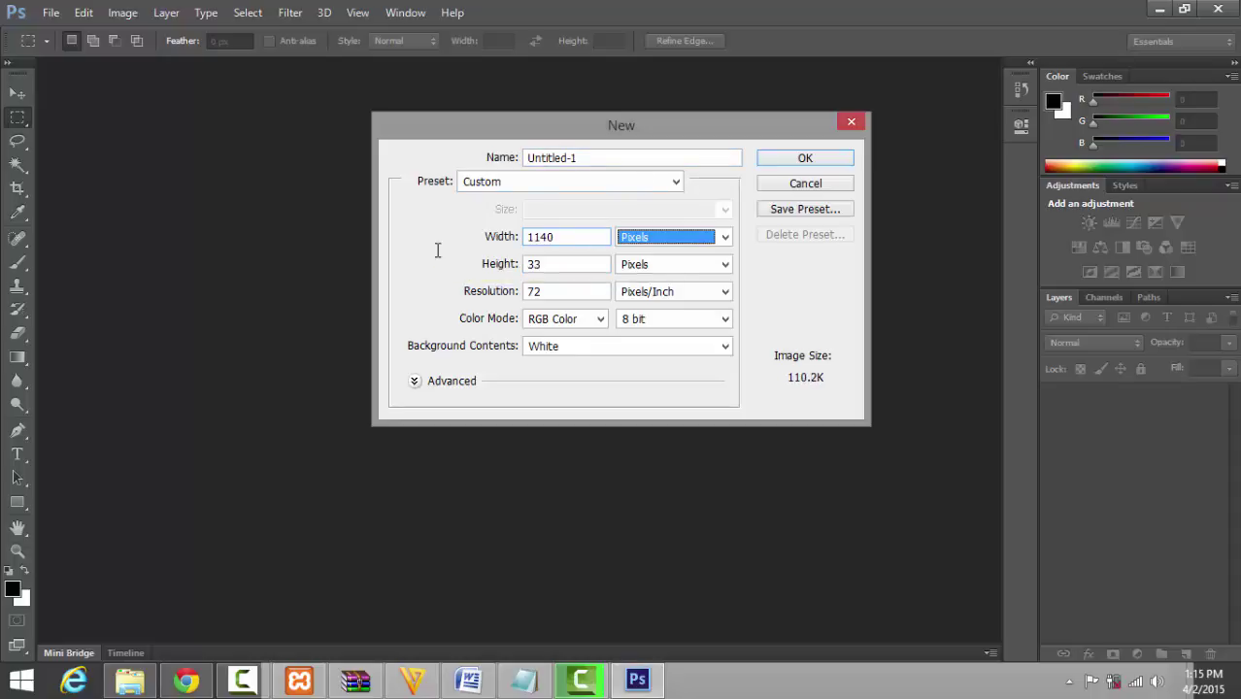
pyautogui.moveTo(593, 269); pyautogui.dragTo(480, 264)
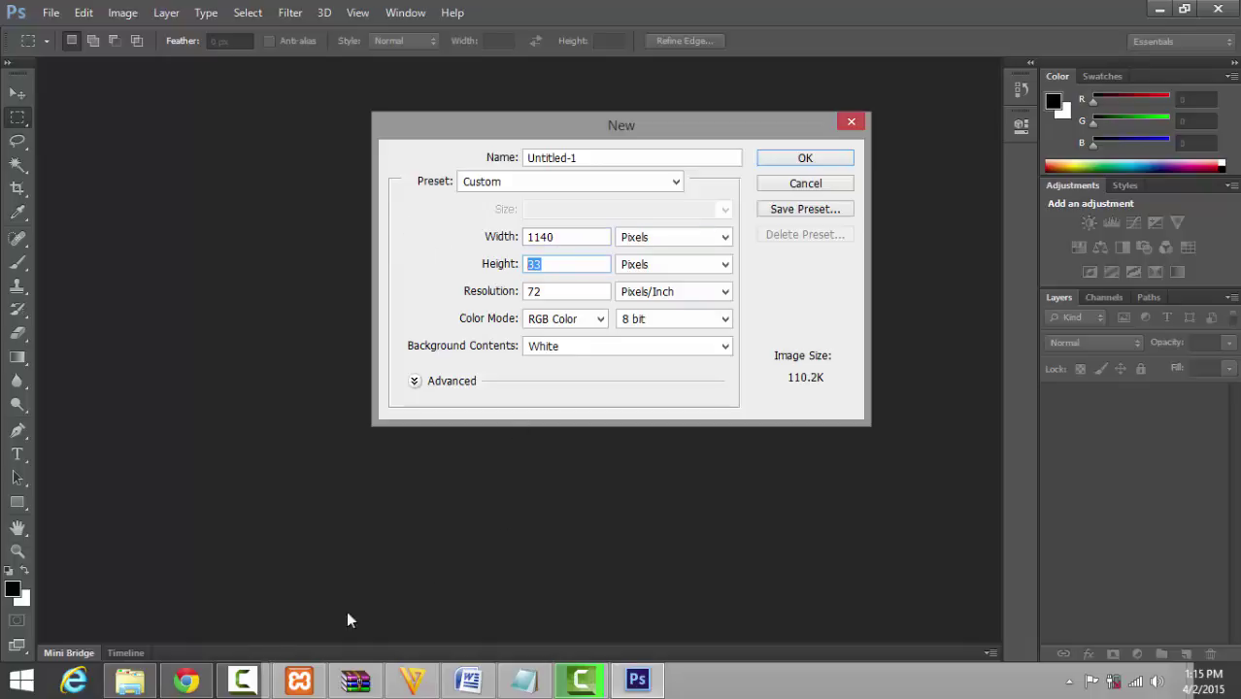
# Check the pixel dimensions of the iPhone6 banner image in its file properties
pyautogui.click(129, 680)
pyautogui.click(205, 131)
pyautogui.rightClick(231, 128)
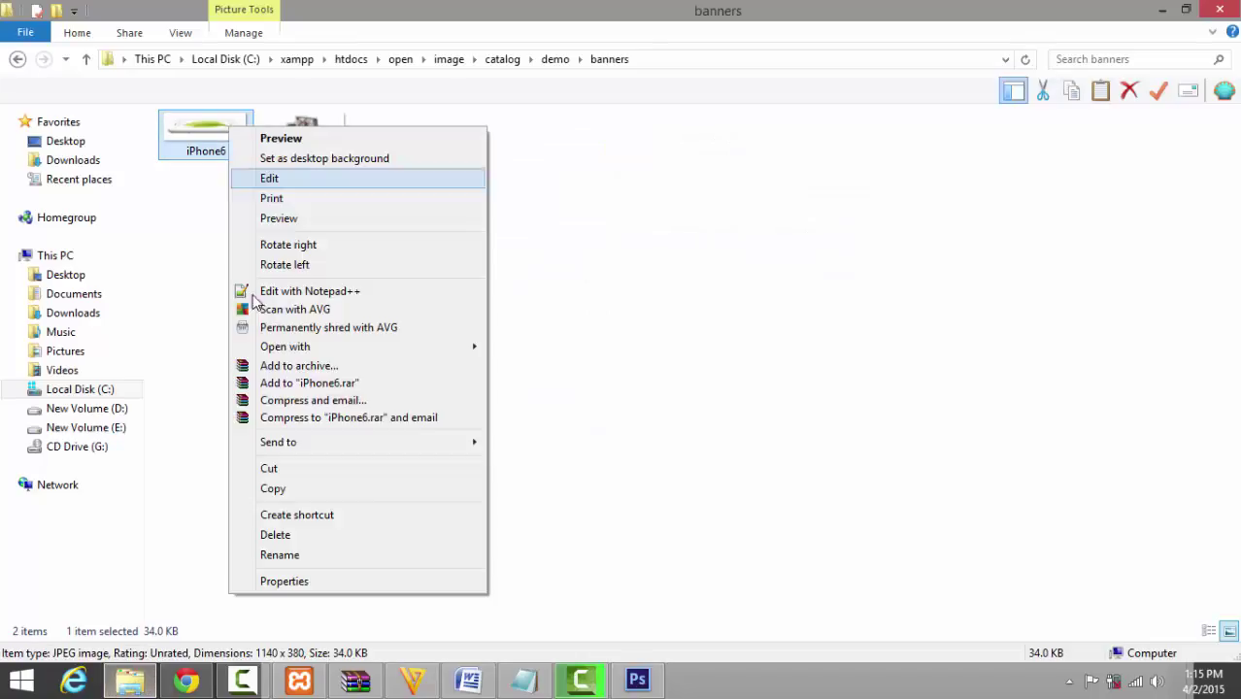
pyautogui.click(313, 582)
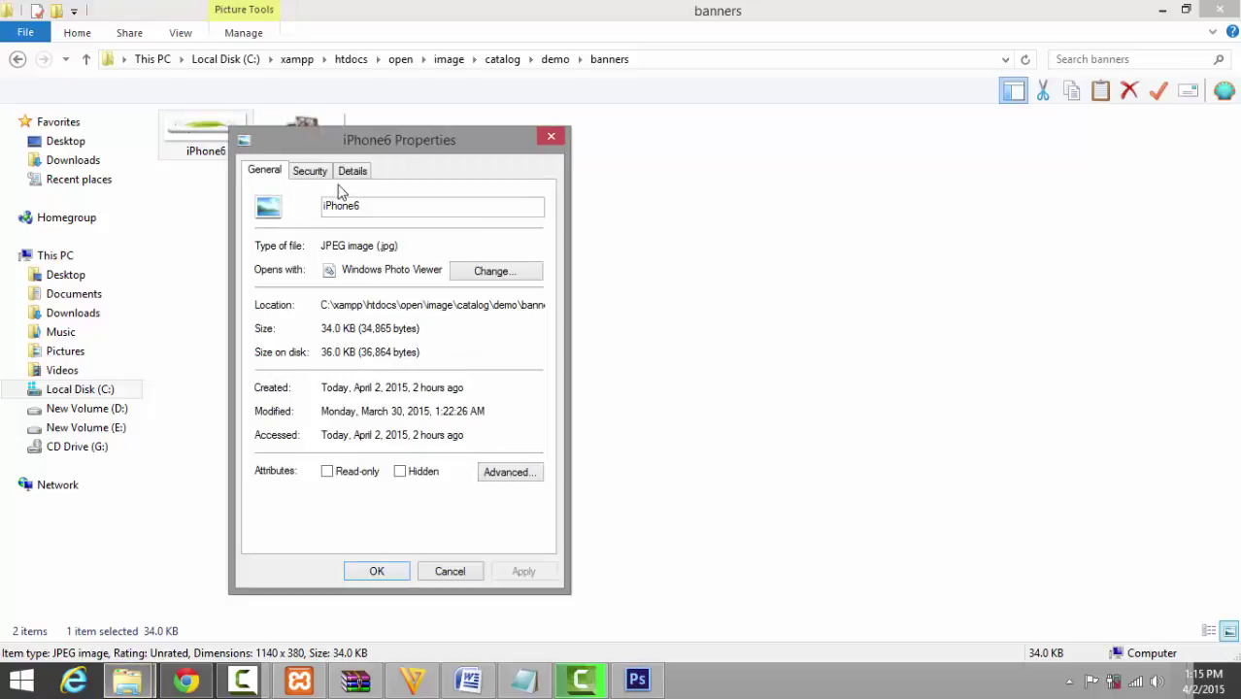
pyautogui.click(352, 171)
pyautogui.click(551, 137)
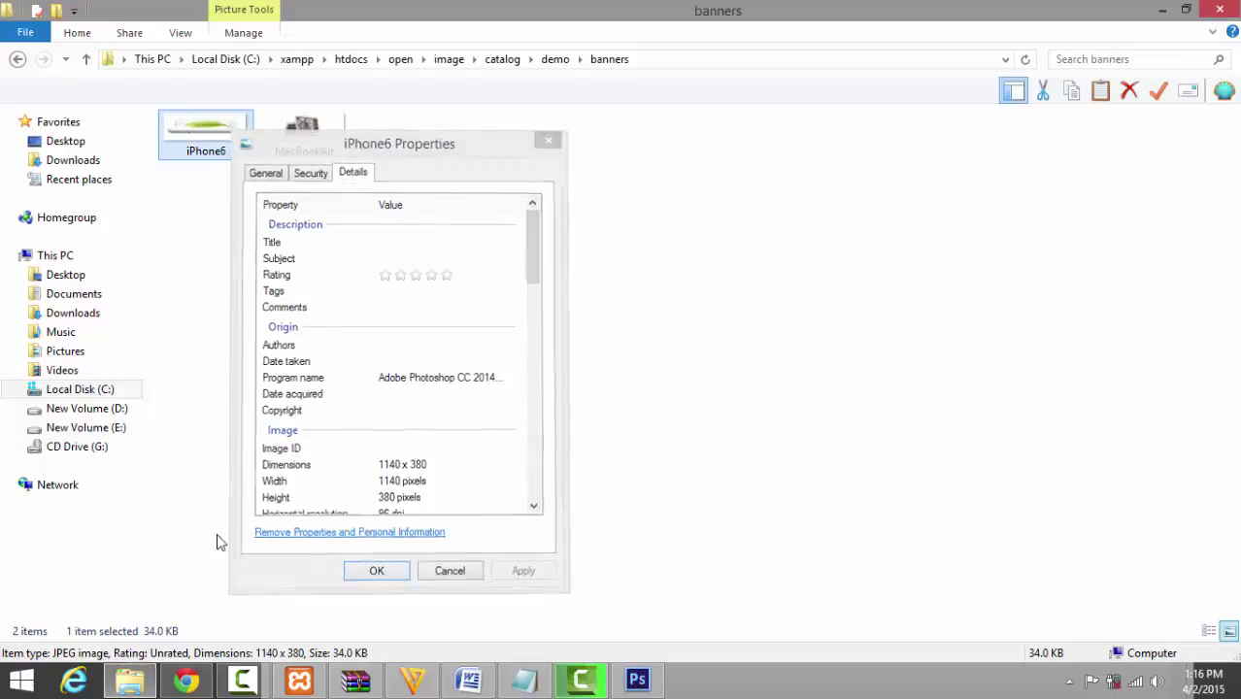
# Create the new Photoshop document with a height of 380 pixels and continue the Master Collection trial
pyautogui.click(637, 683)
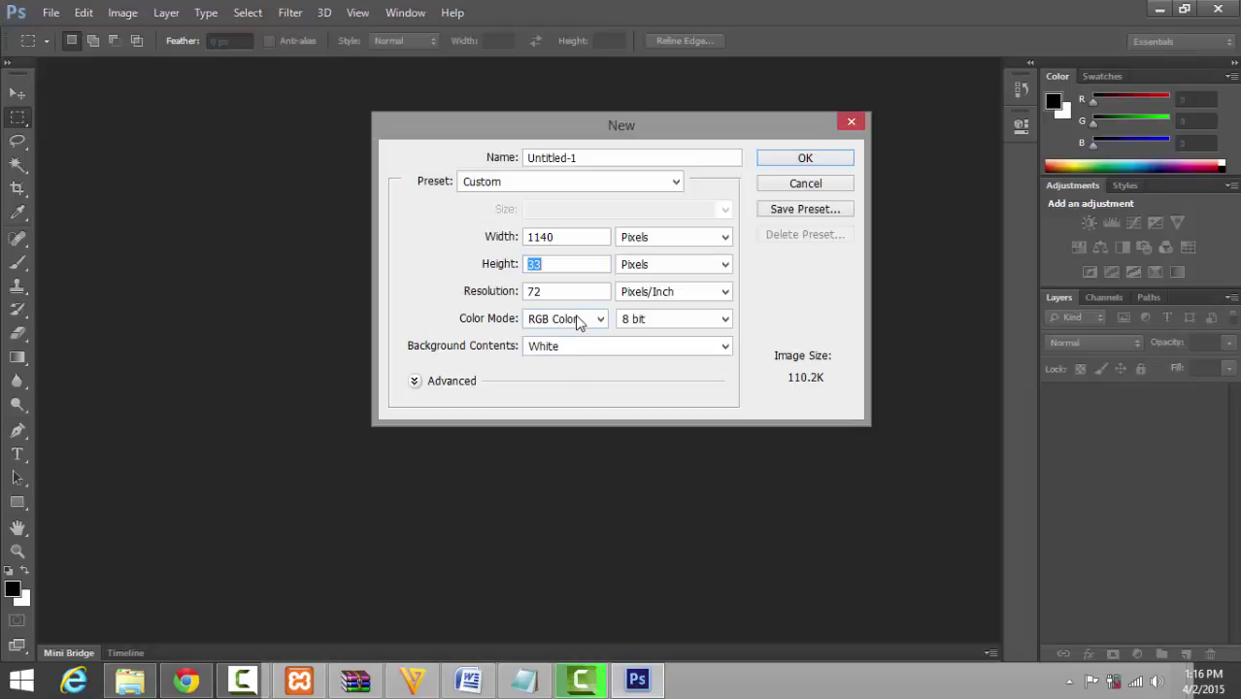
pyautogui.write('3')
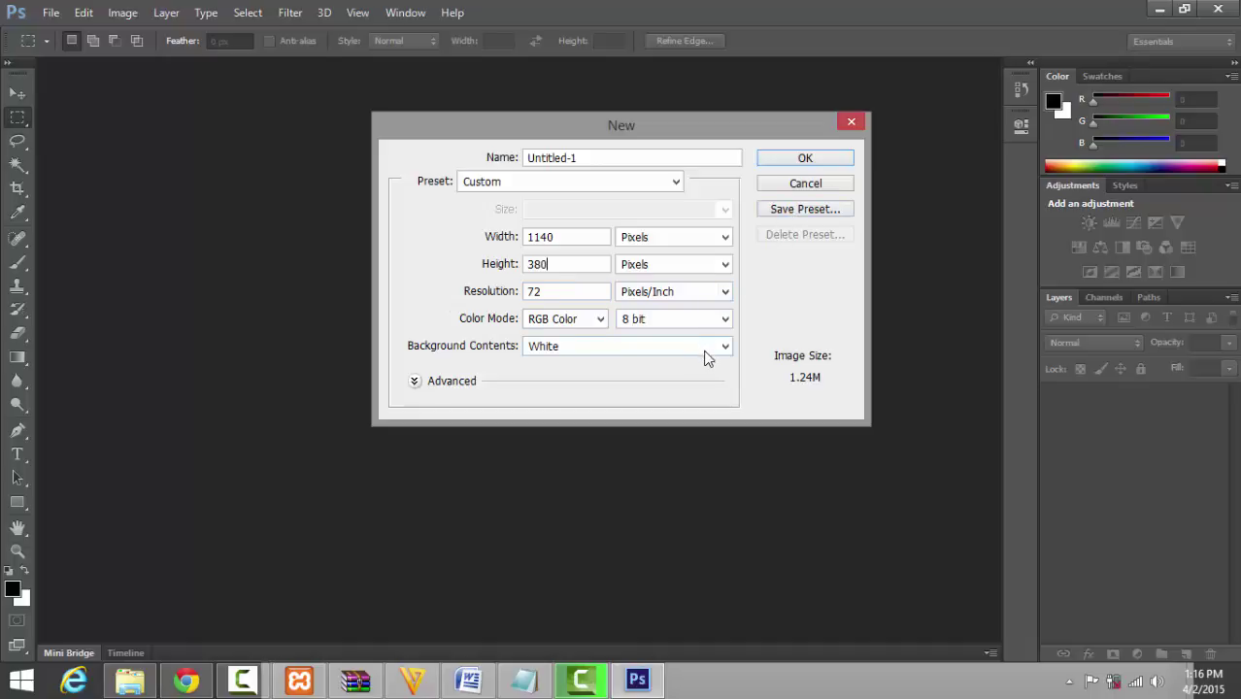
pyautogui.click(819, 162)
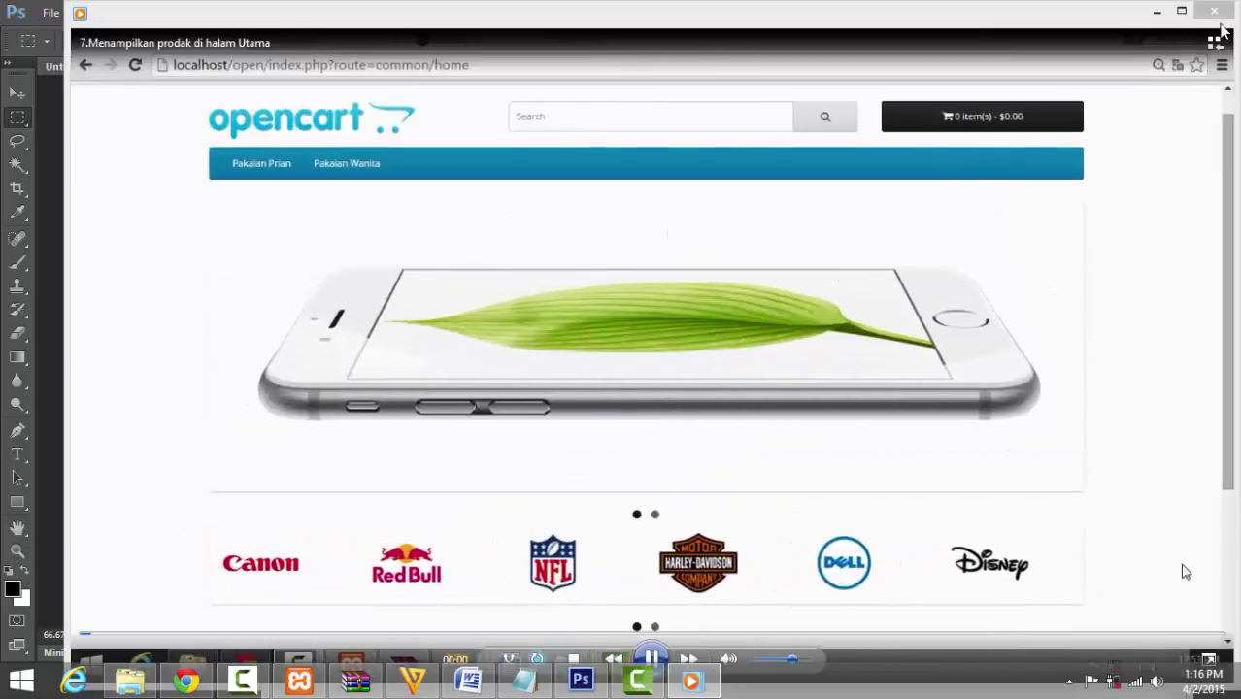
pyautogui.hotkey('alt', 'Tab')
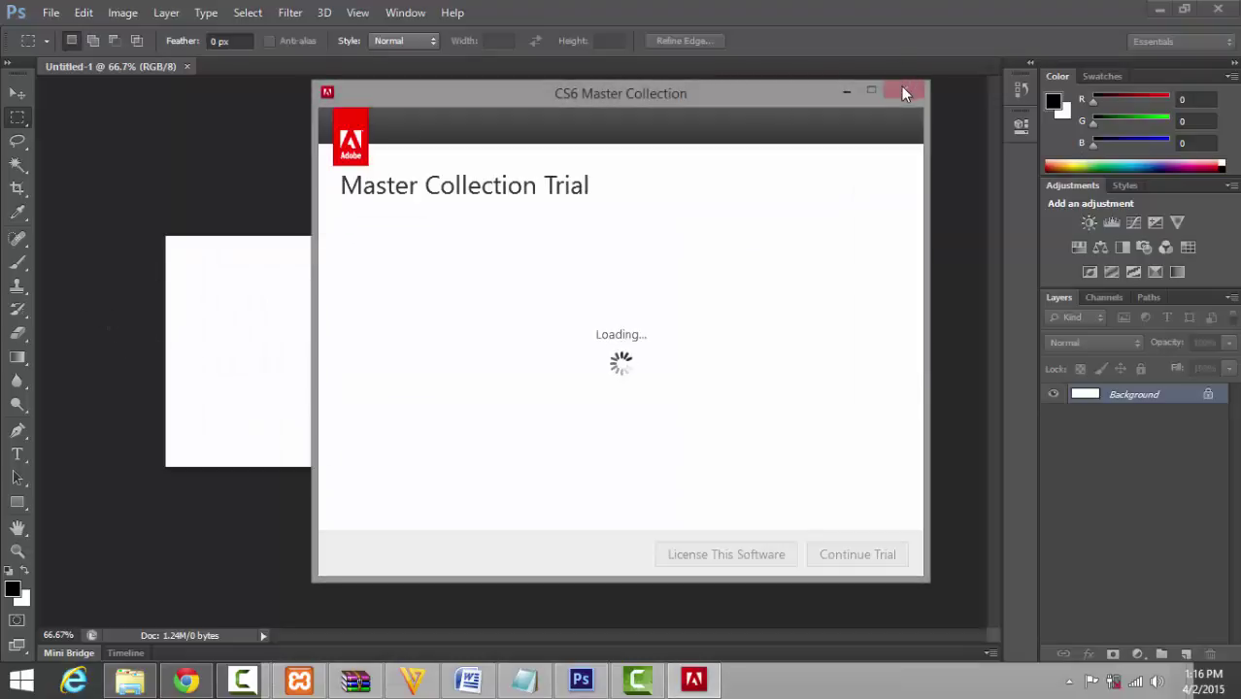
pyautogui.click(879, 560)
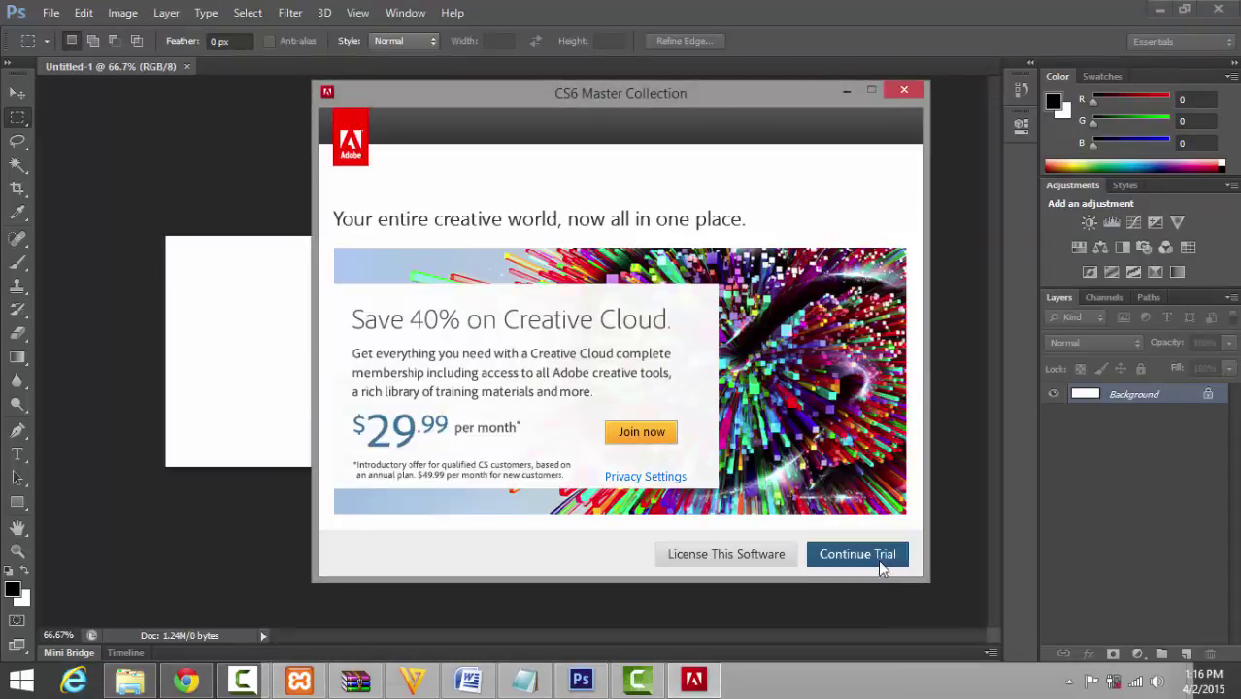
# Switch to Chrome and bring up the opened result page of the multicoloured clothes-rack image from konsultasisyariah.com
pyautogui.click(141, 684)
pyautogui.click(187, 681)
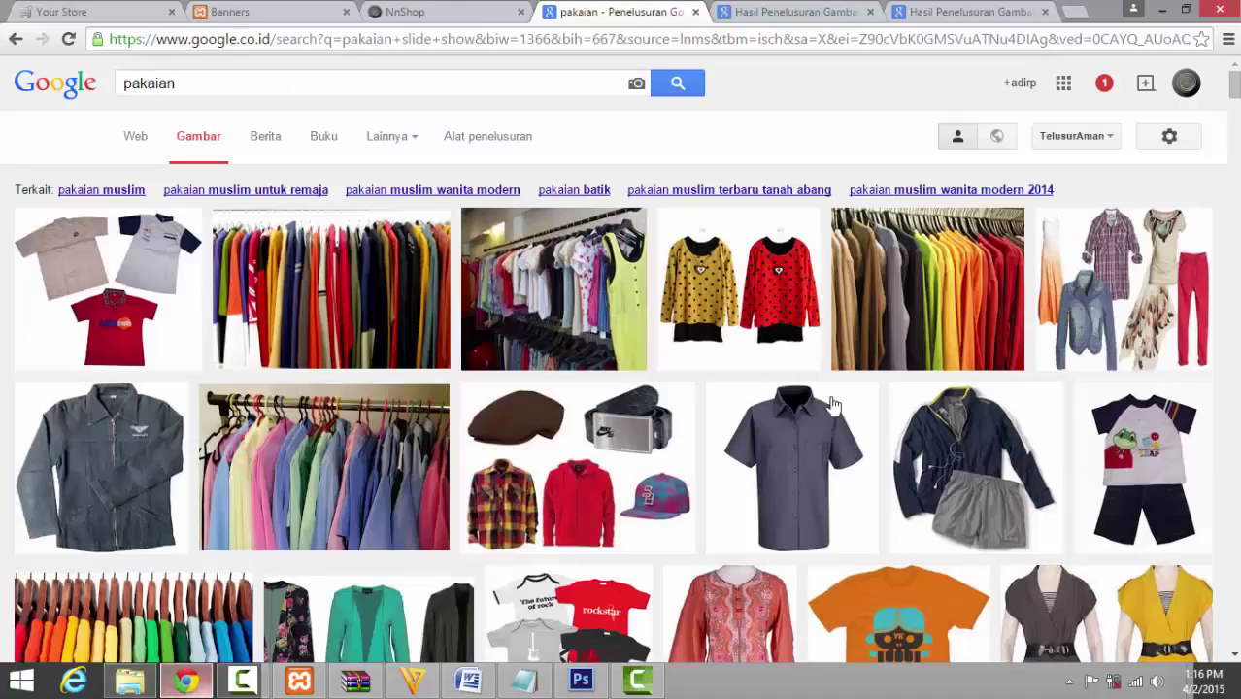
pyautogui.click(845, 12)
pyautogui.rightClick(388, 406)
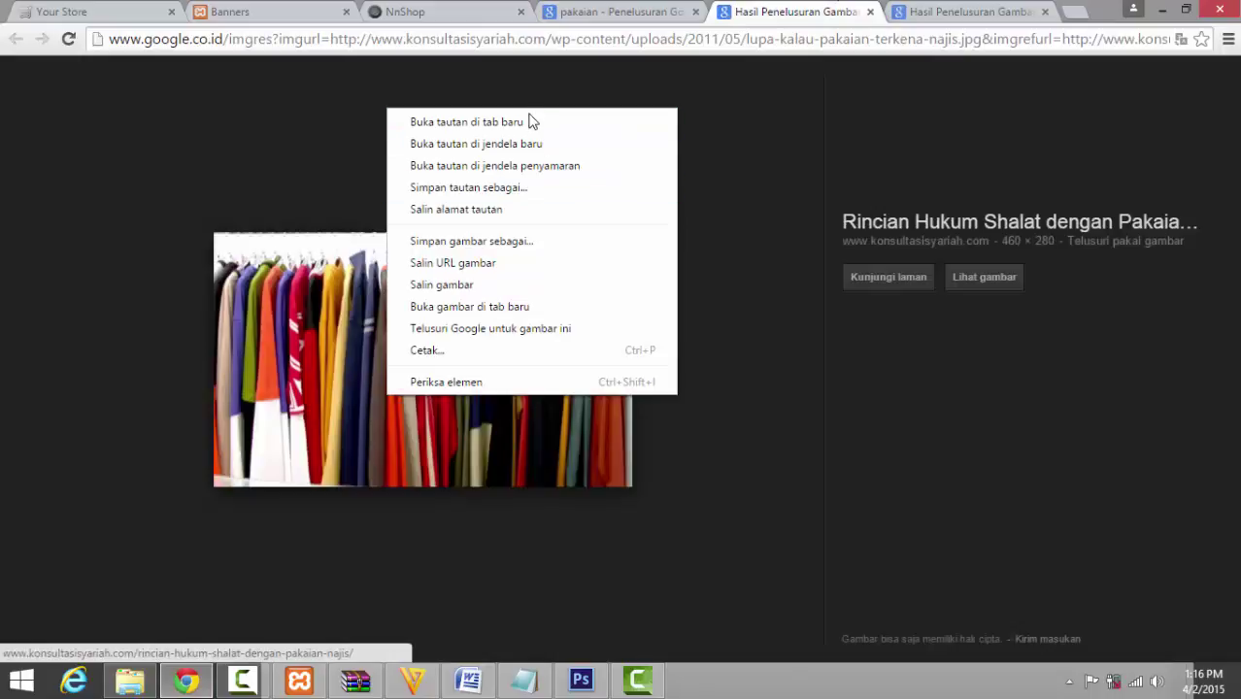
pyautogui.click(524, 241)
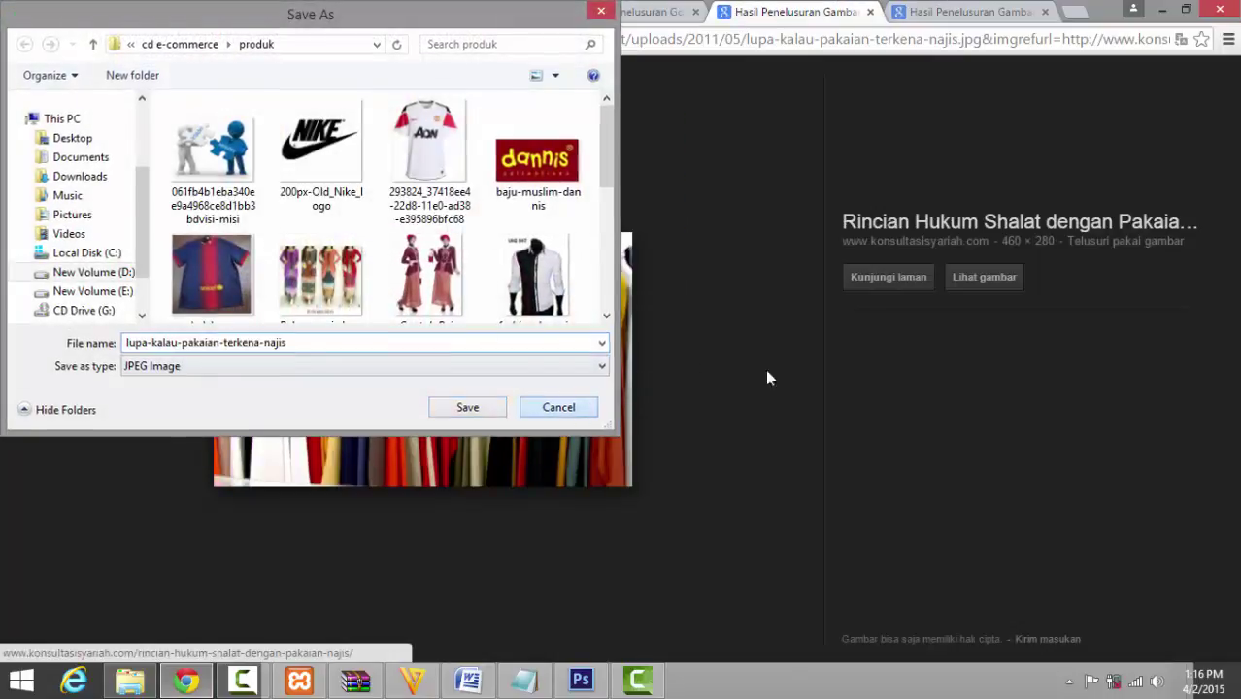
pyautogui.press('Return')
# Open the original full-size files of both clothes-rack images from their result pages
pyautogui.click(984, 277)
pyautogui.click(971, 12)
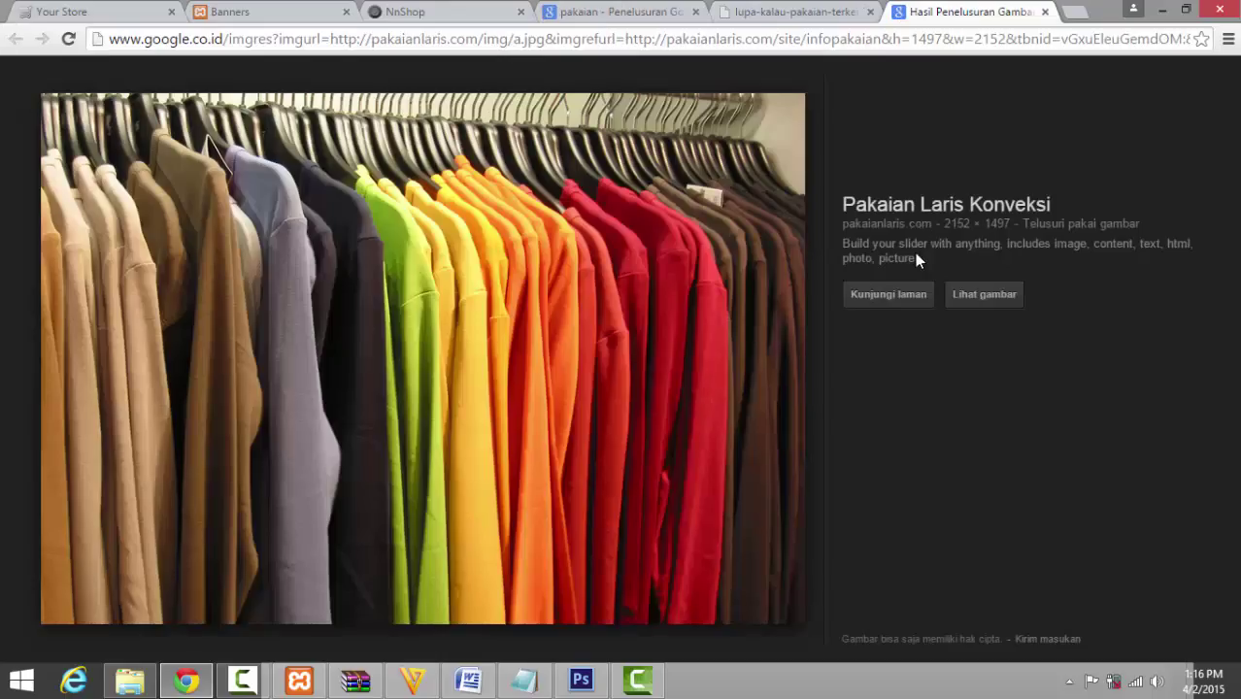
pyautogui.click(970, 296)
# Save the konsultasisyariah.com clothes-rack picture as lupa-kalau-pakaian-terkena-najis in JPEG format
pyautogui.click(806, 11)
pyautogui.rightClick(283, 164)
pyautogui.click(317, 175)
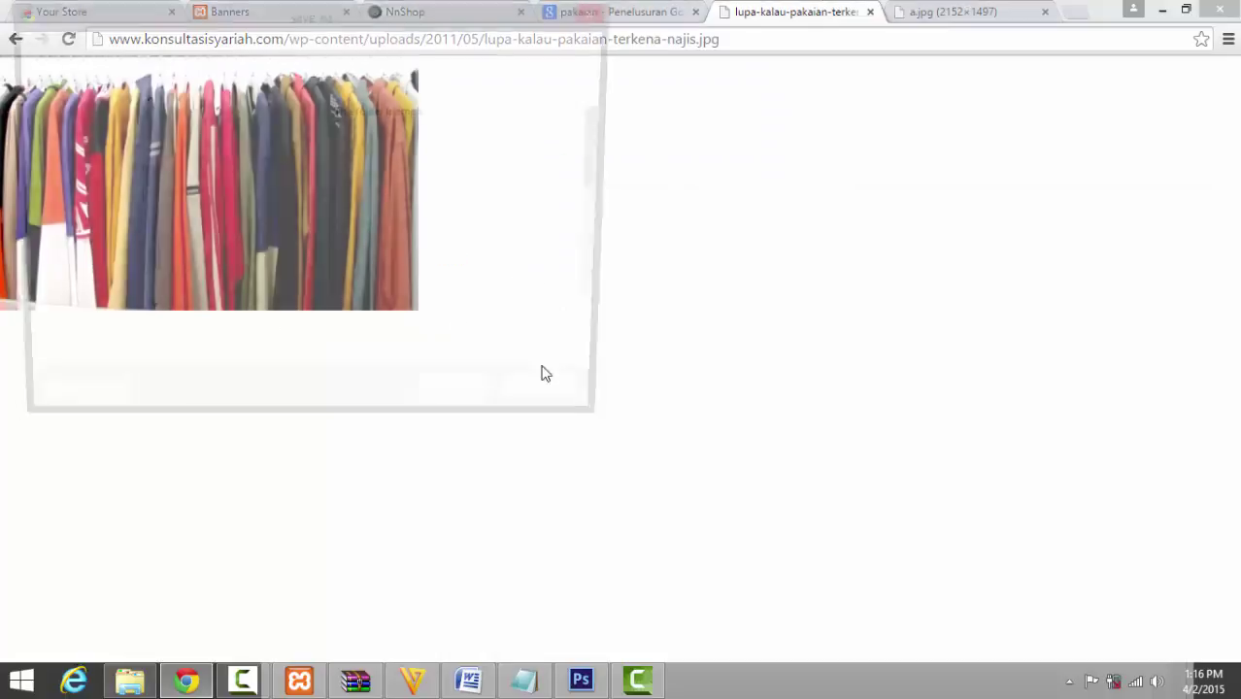
pyautogui.press('Return')
# Save the pakaianlaris.com clothes-rack picture as JPEG file a in the produk folder, and close both image tabs
pyautogui.click(947, 11)
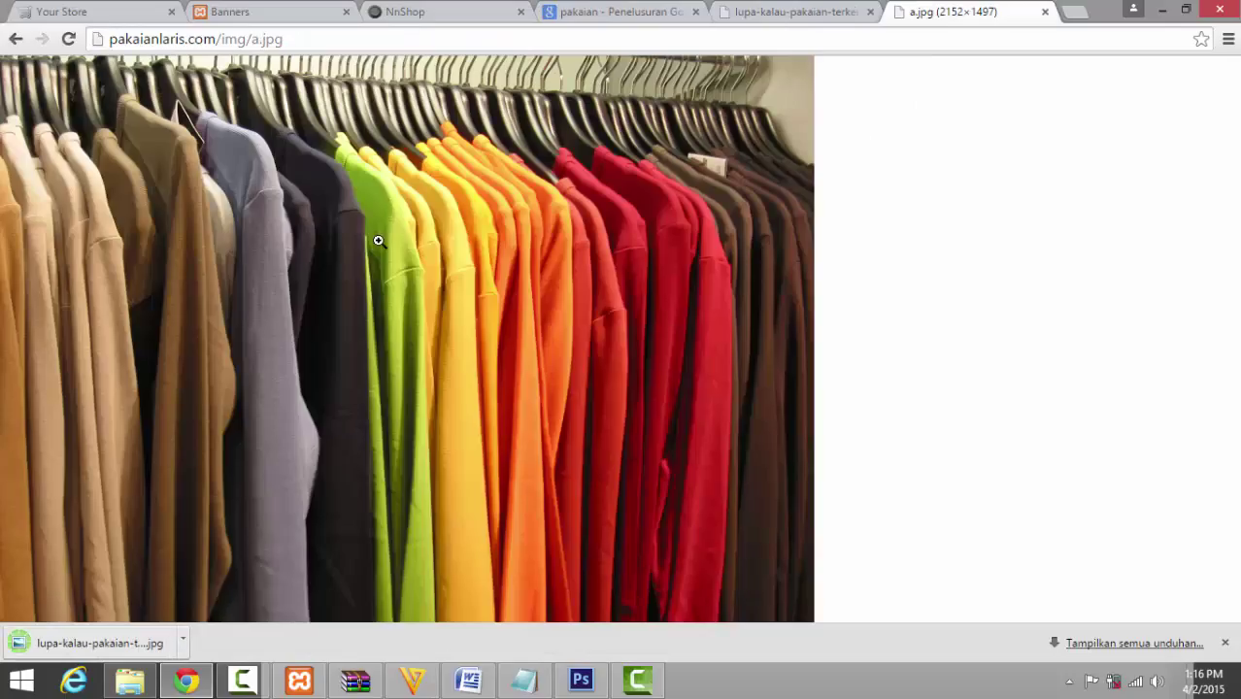
pyautogui.rightClick(379, 241)
pyautogui.click(401, 253)
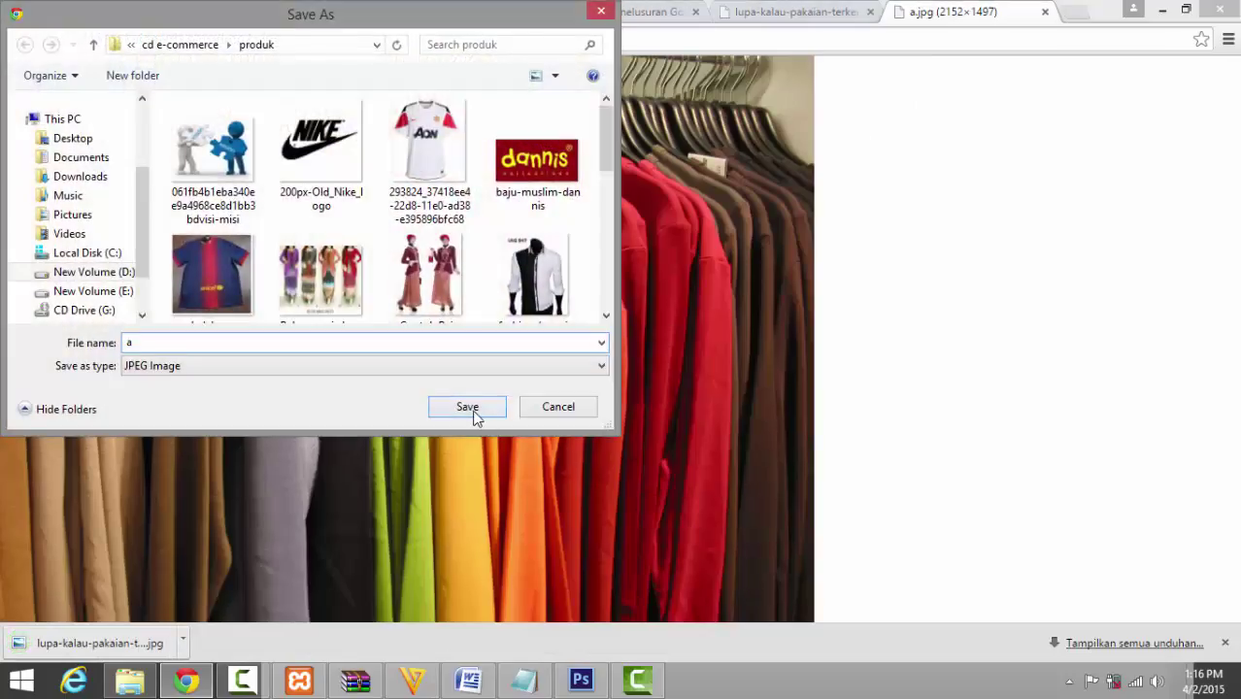
pyautogui.click(471, 408)
pyautogui.click(868, 12)
pyautogui.click(867, 11)
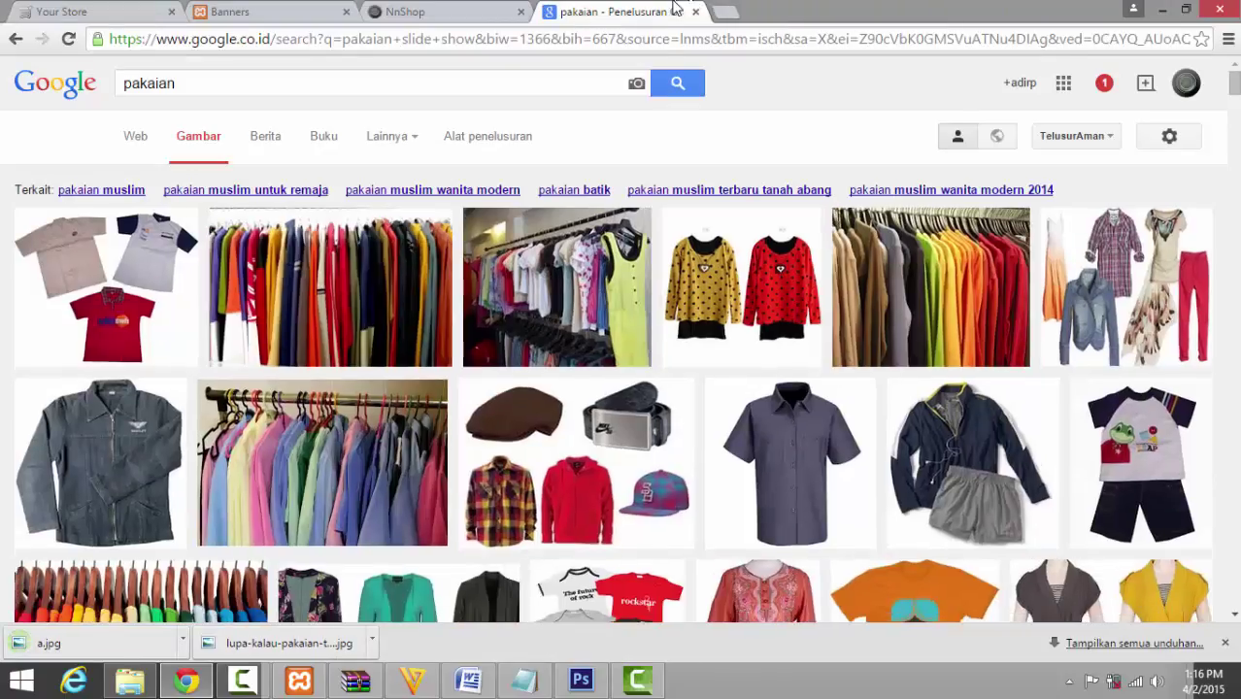
# Open the image result with the rainbow-ordered row of shirts on wooden hangers in a new tab
pyautogui.scroll(-3, 867, 408)
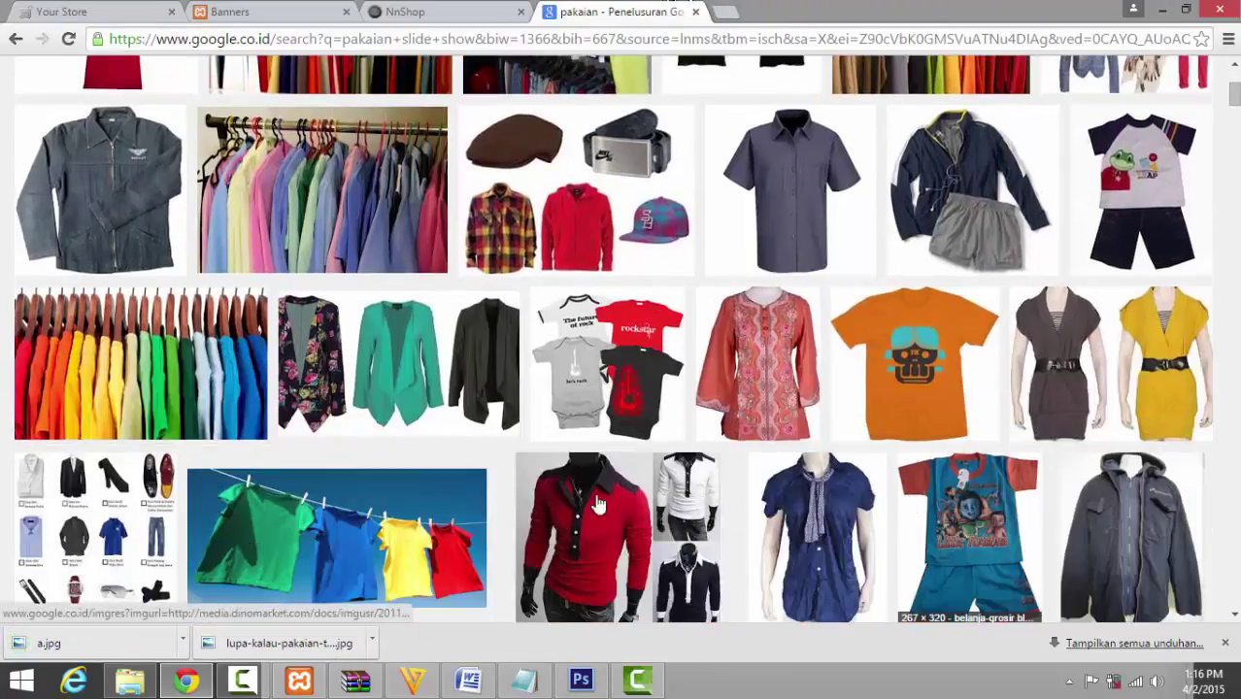
pyautogui.rightClick(185, 340)
pyautogui.click(238, 354)
# Browse further through the pakaian image results for more clothing pictures suitable for a banner
pyautogui.scroll(2, 872, 435)
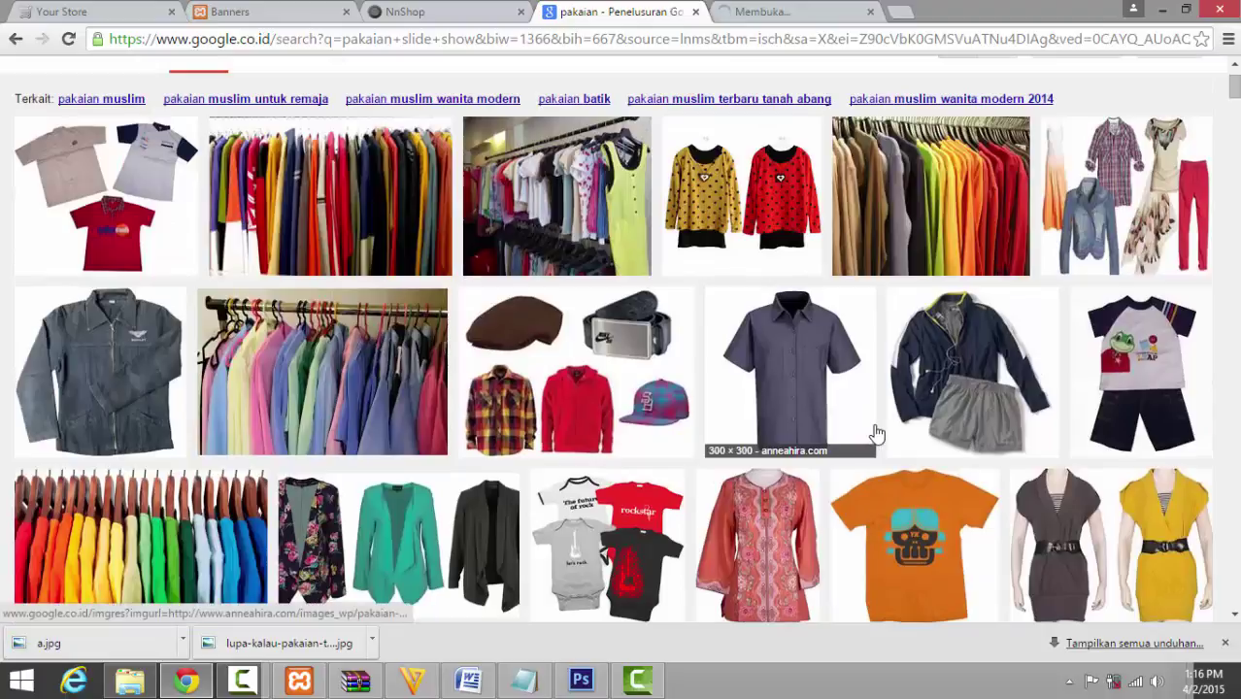
pyautogui.scroll(-2, 853, 442)
pyautogui.scroll(-5, 850, 455)
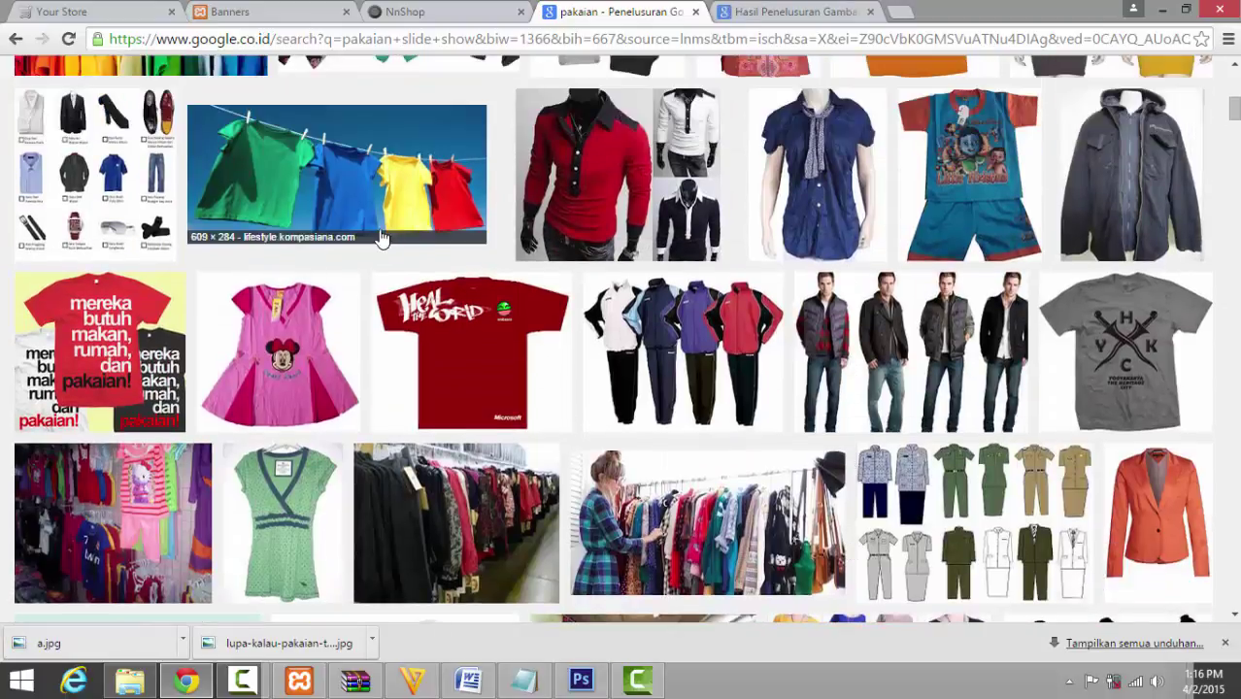
pyautogui.scroll(-2, 768, 439)
pyautogui.scroll(-3, 766, 433)
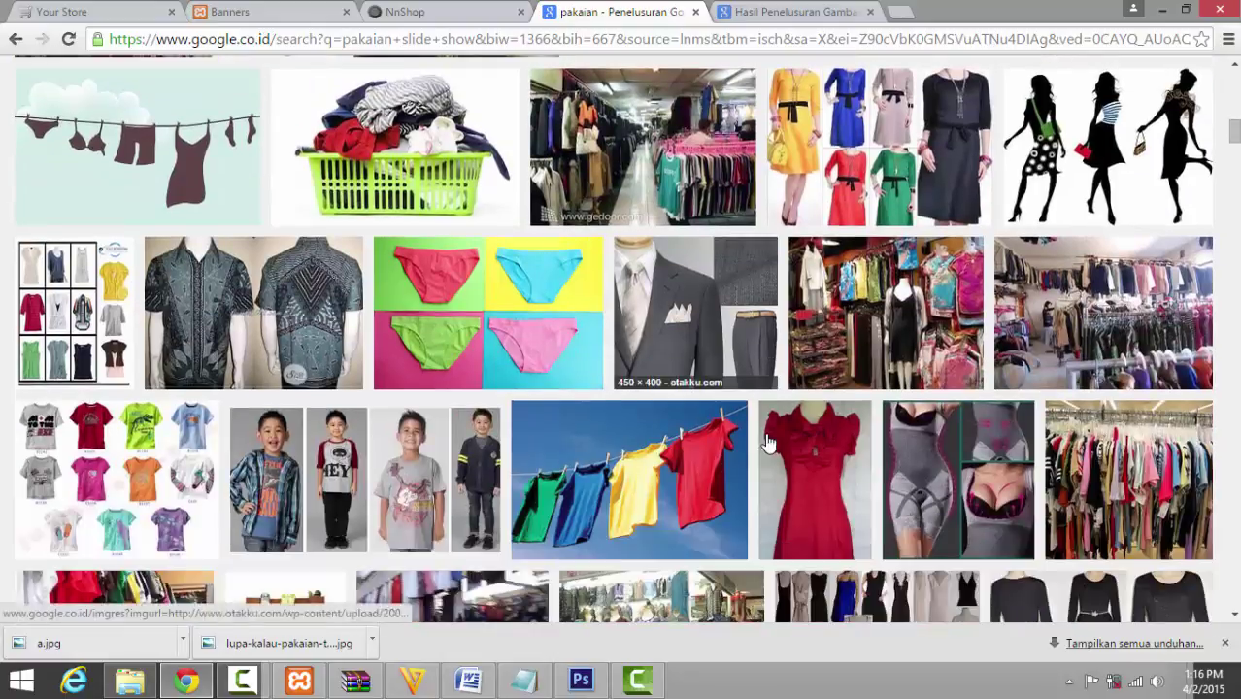
pyautogui.scroll(-5, 767, 442)
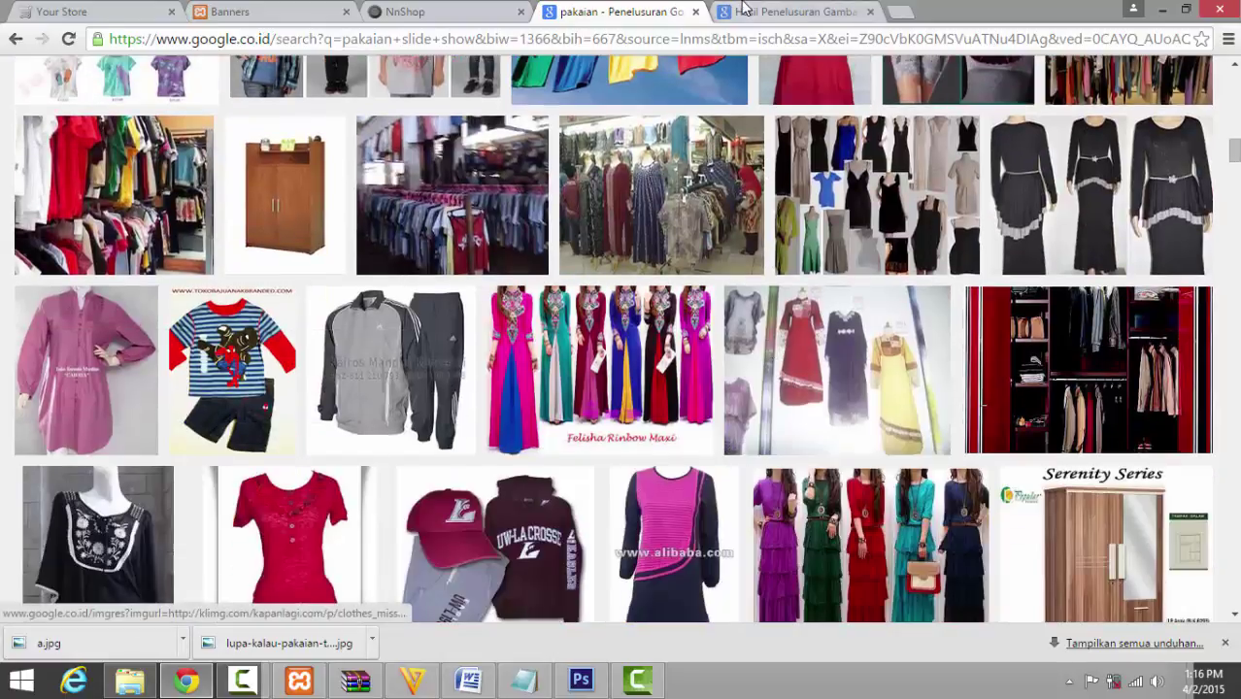
# Save the full-size rainbow-ordered shirts picture as wpid-waspada-pakaian-sebabkan-iritasi in JPEG format in the produk folder
pyautogui.click(743, 10)
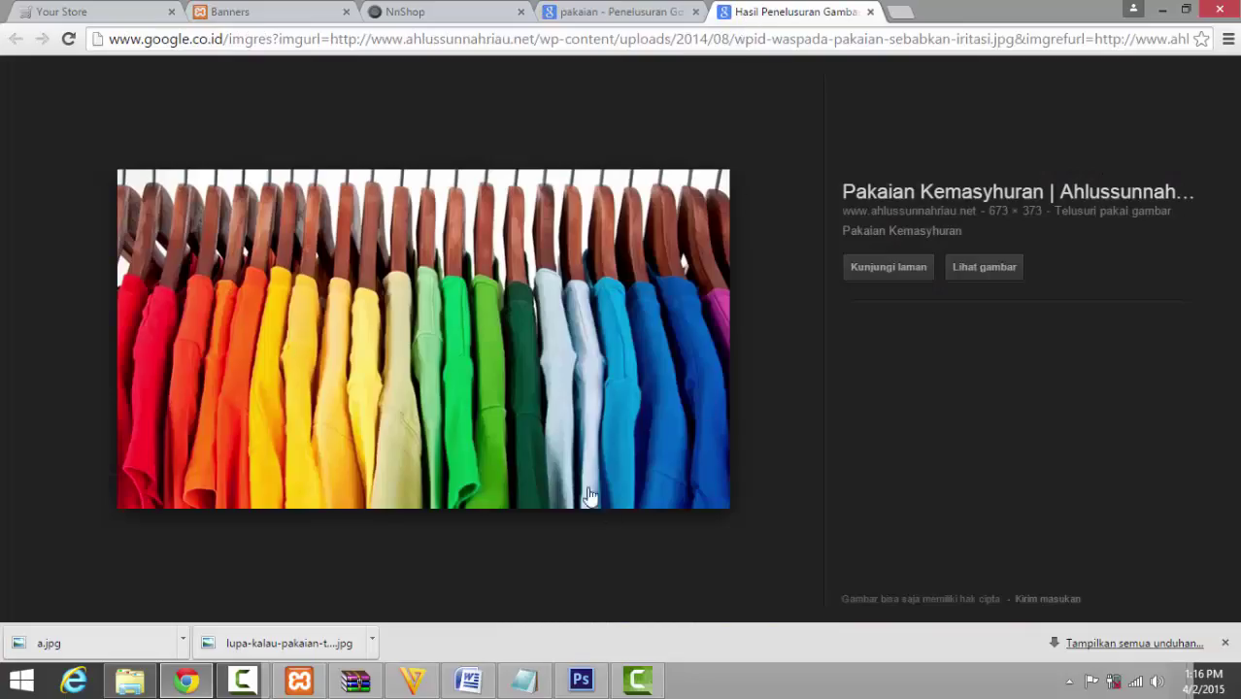
pyautogui.click(987, 285)
pyautogui.rightClick(270, 175)
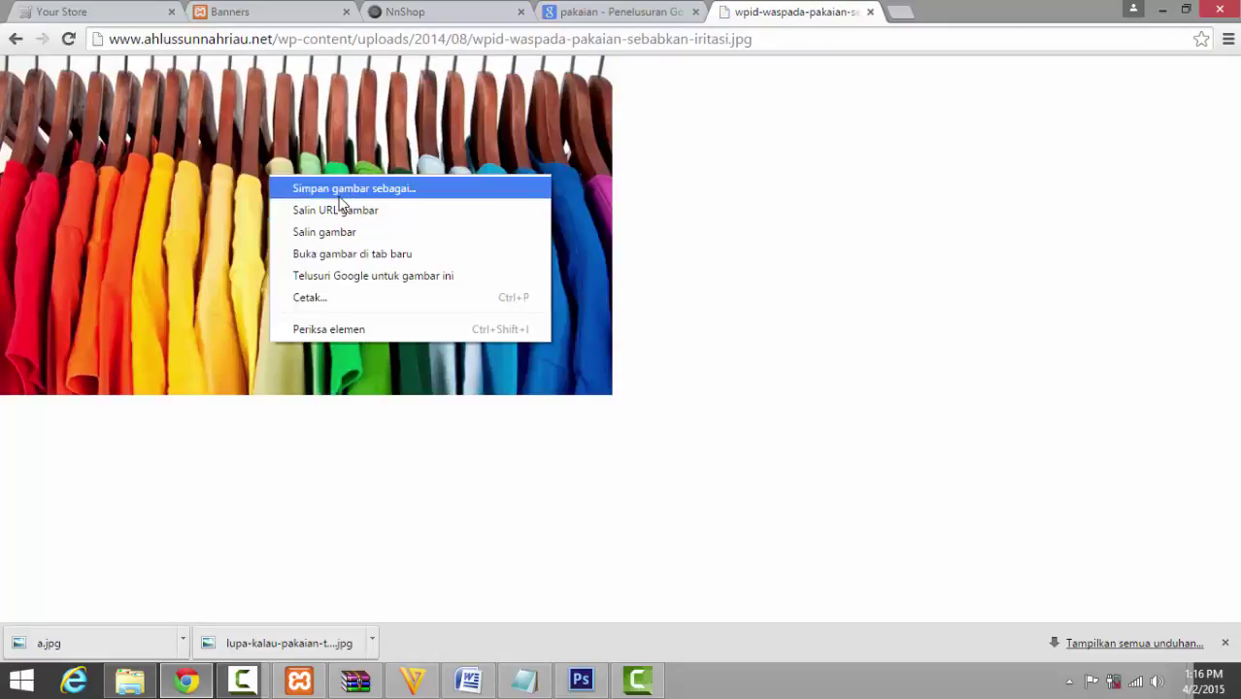
pyautogui.click(340, 193)
pyautogui.click(481, 398)
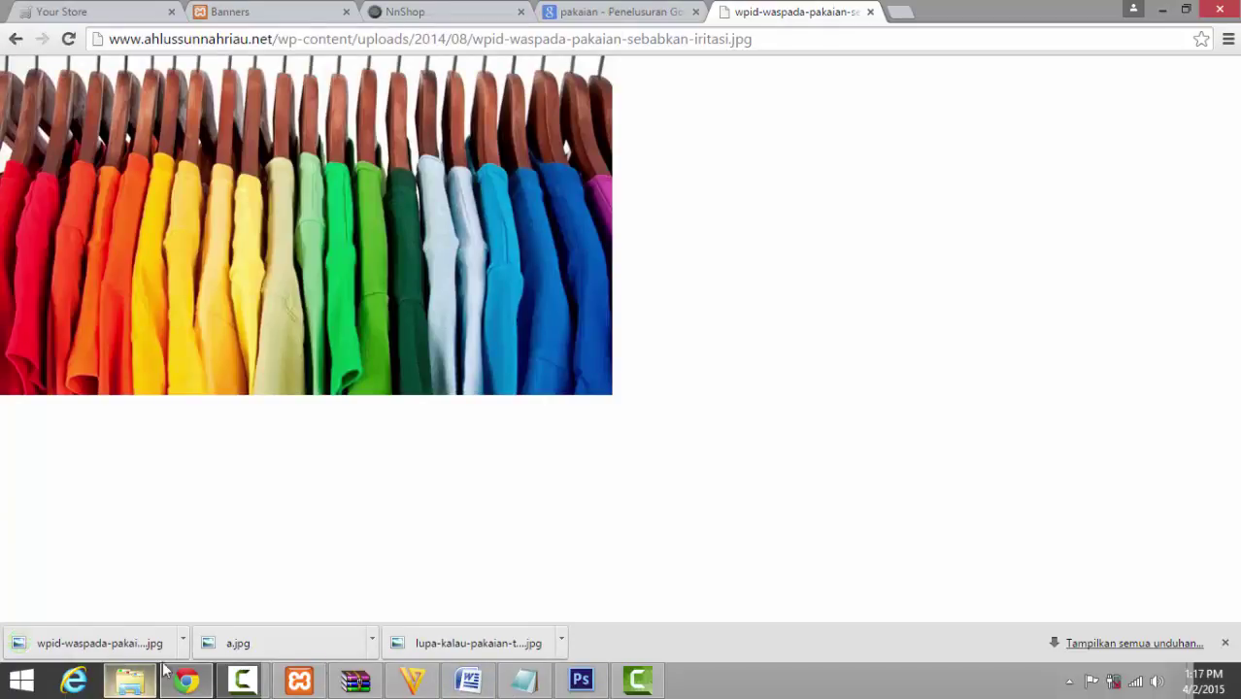
# Open the three downloaded clothes-rack pictures from the produk folder in Photoshop: a, lupa-kalau-pakaian-terkena-najis and wpid-waspada-pakaian-sebabkan-iritasi
pyautogui.click(1135, 644)
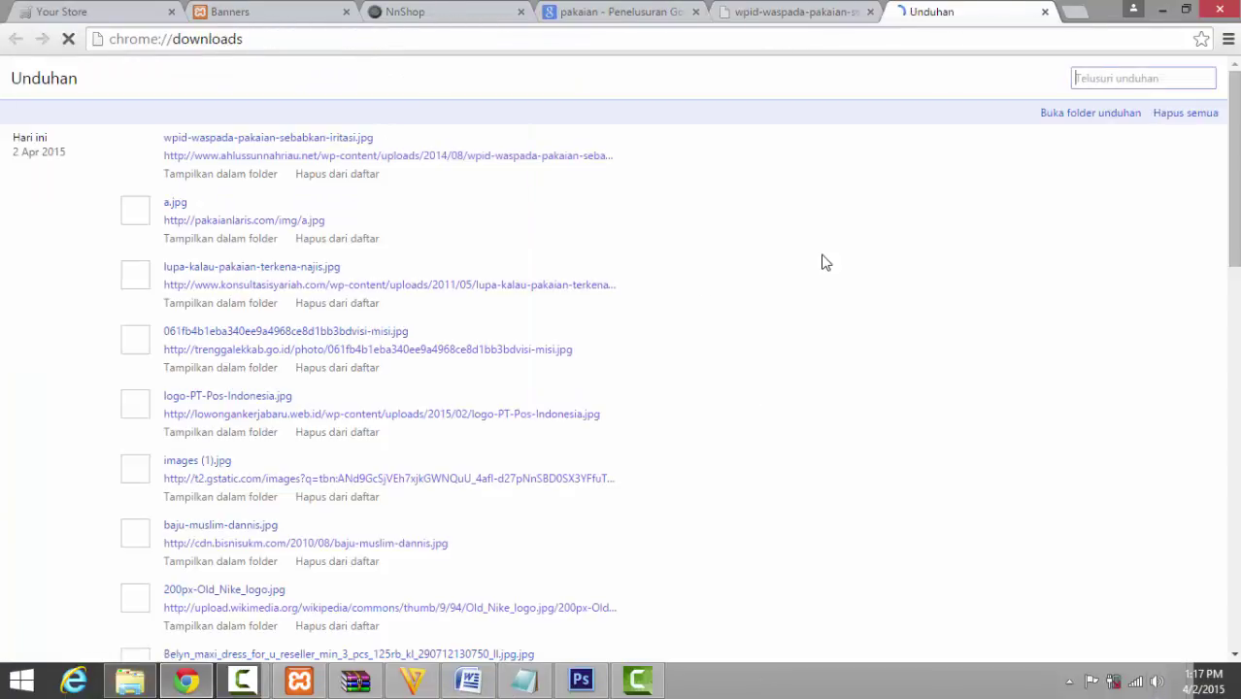
pyautogui.click(229, 174)
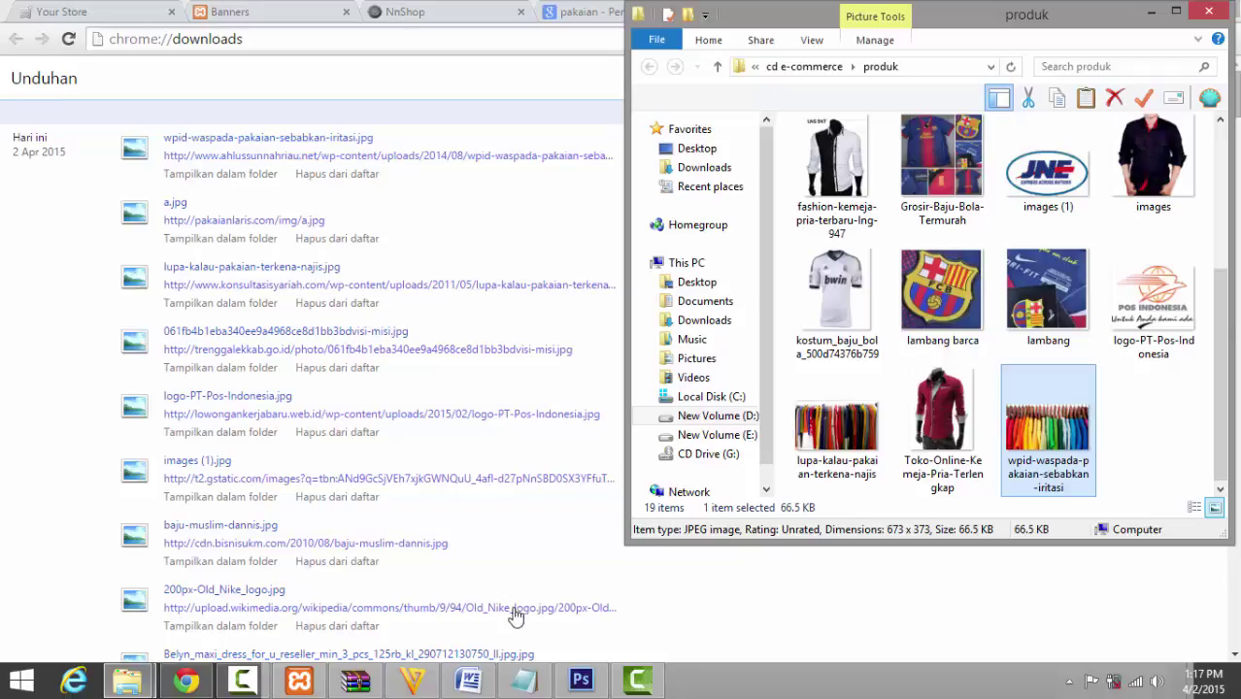
pyautogui.click(581, 680)
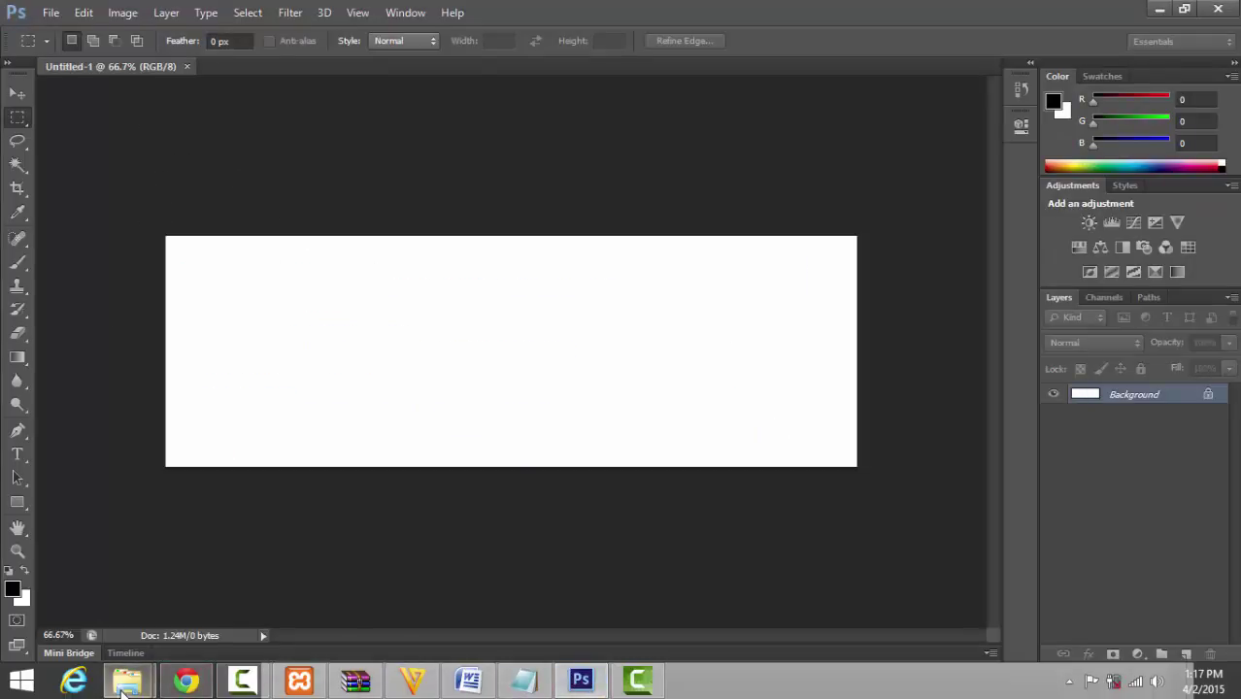
pyautogui.moveTo(124, 687)
pyautogui.click(314, 594)
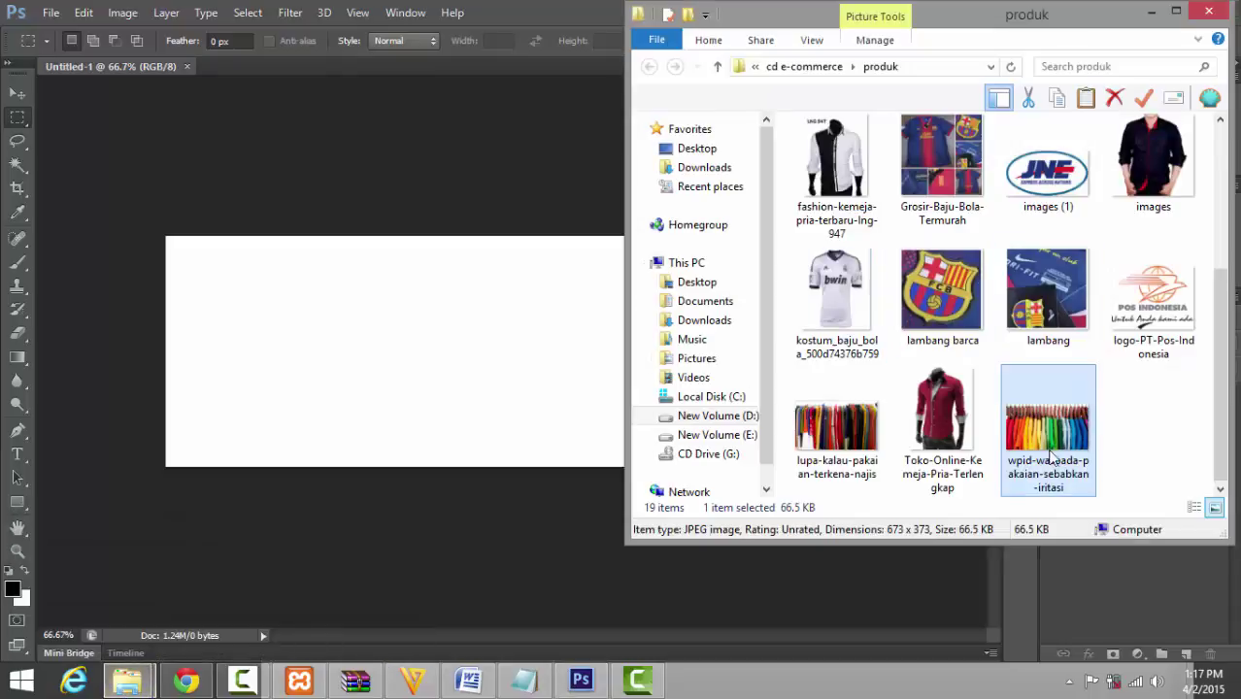
pyautogui.keyDown('ctrl'); pyautogui.click(845, 456); pyautogui.keyUp('ctrl')
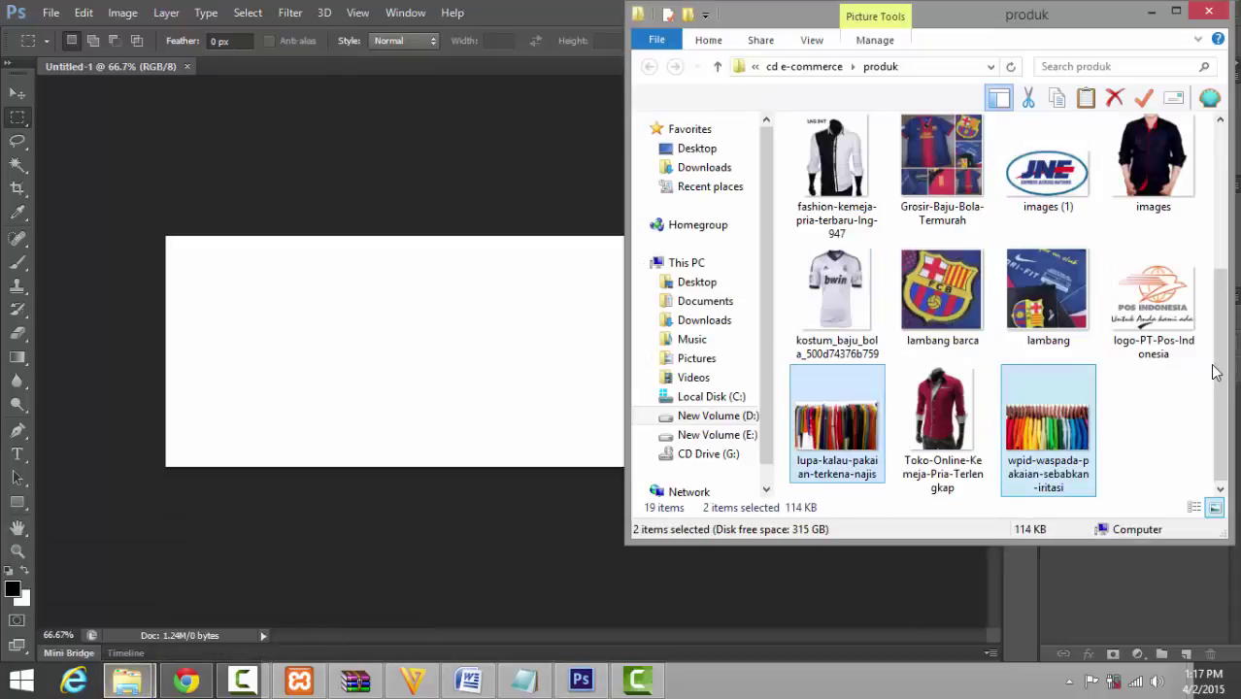
pyautogui.moveTo(1216, 372); pyautogui.dragTo(1217, 201)
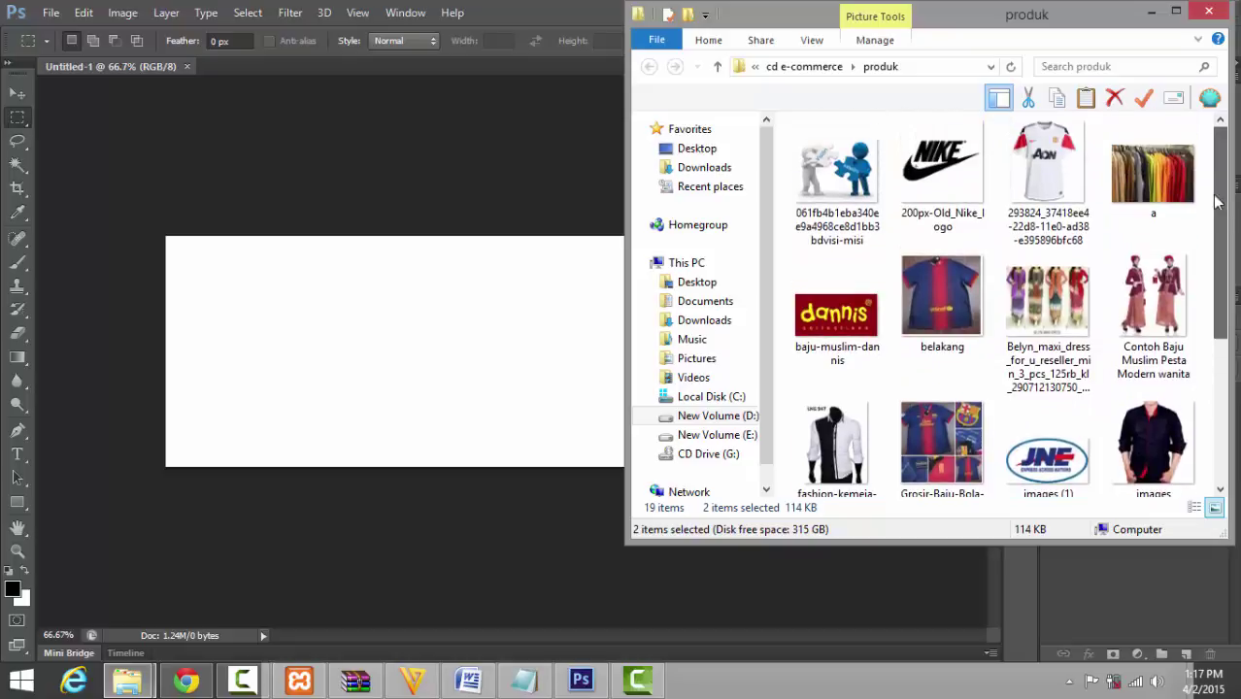
pyautogui.keyDown('ctrl'); pyautogui.click(1153, 175); pyautogui.keyUp('ctrl')
pyautogui.moveTo(1153, 175); pyautogui.dragTo(441, 66)
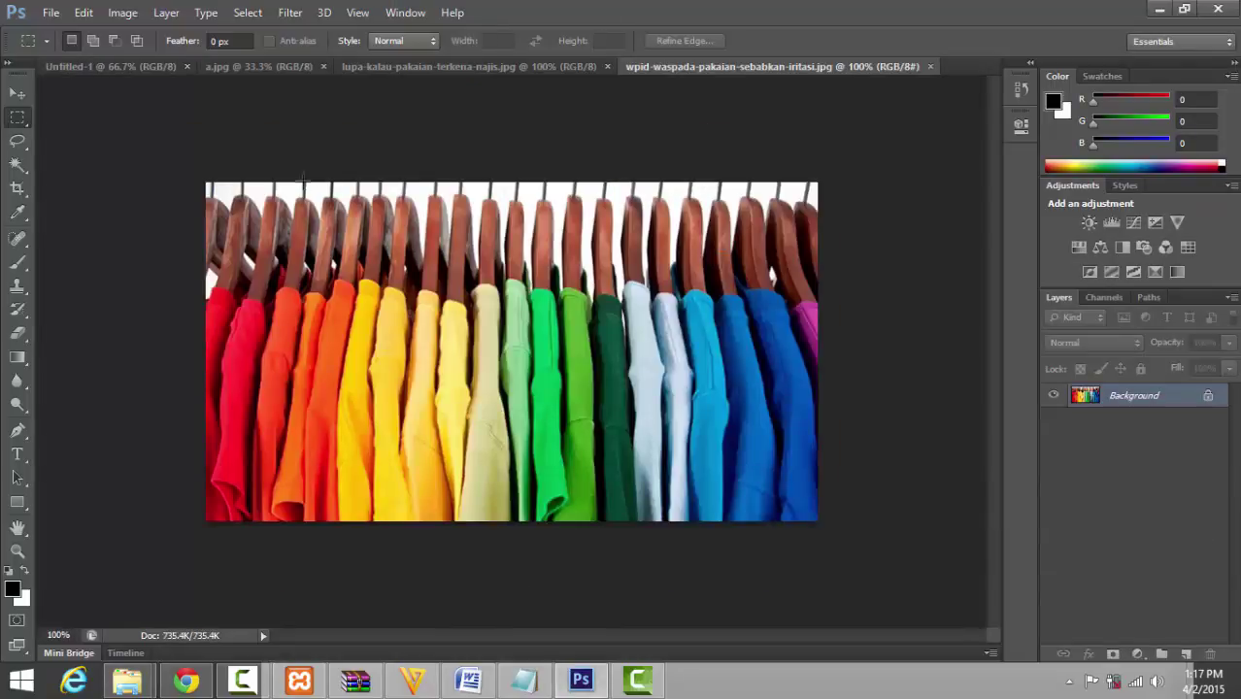
# Look over the three opened clothing pictures and the blank Untitled-1 banner document
pyautogui.click(142, 68)
pyautogui.click(248, 65)
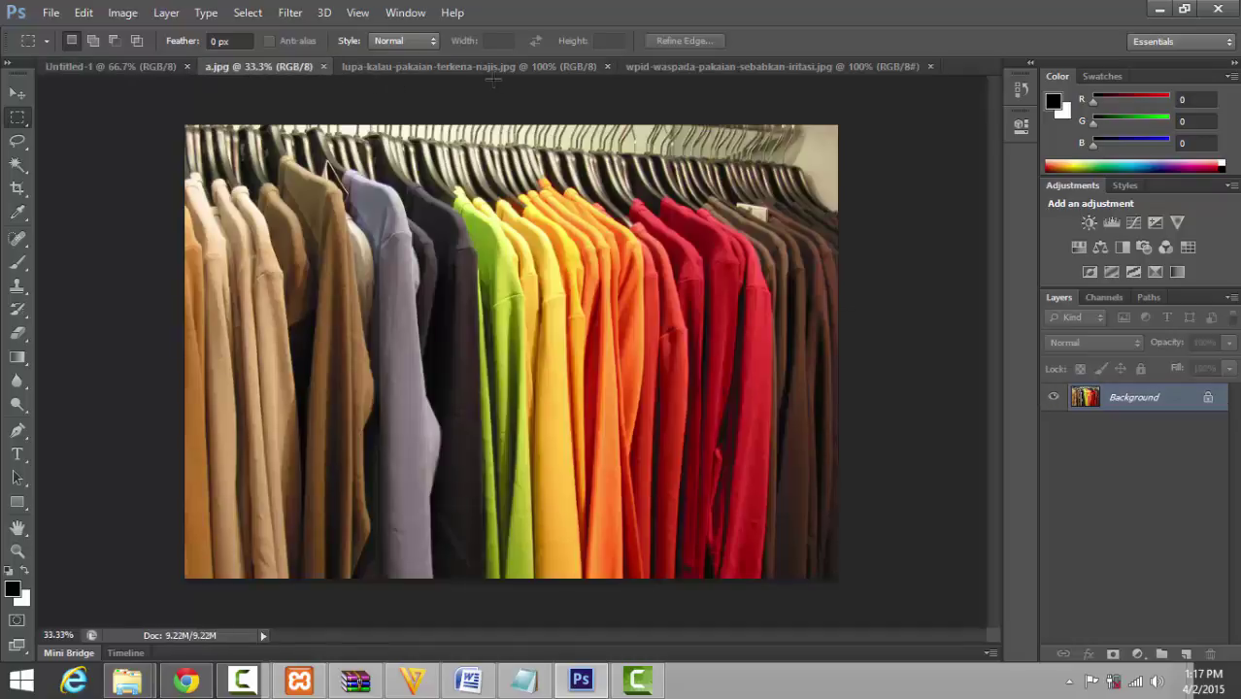
pyautogui.click(544, 65)
pyautogui.click(693, 65)
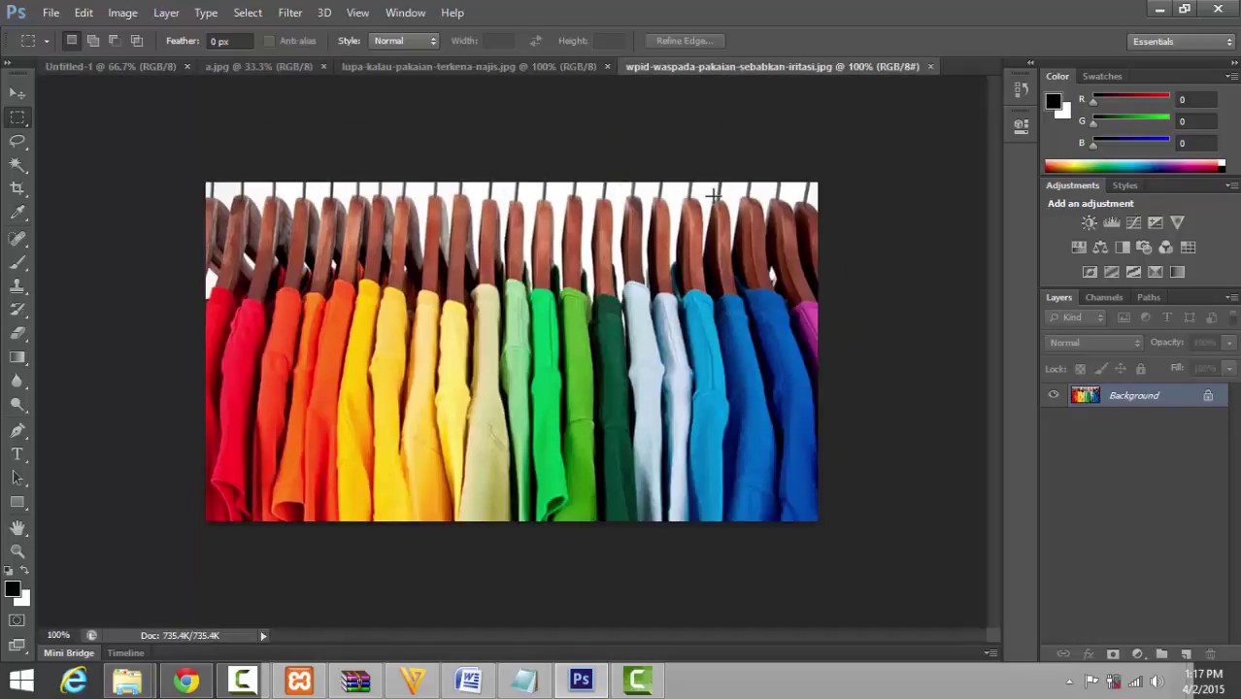
pyautogui.click(126, 66)
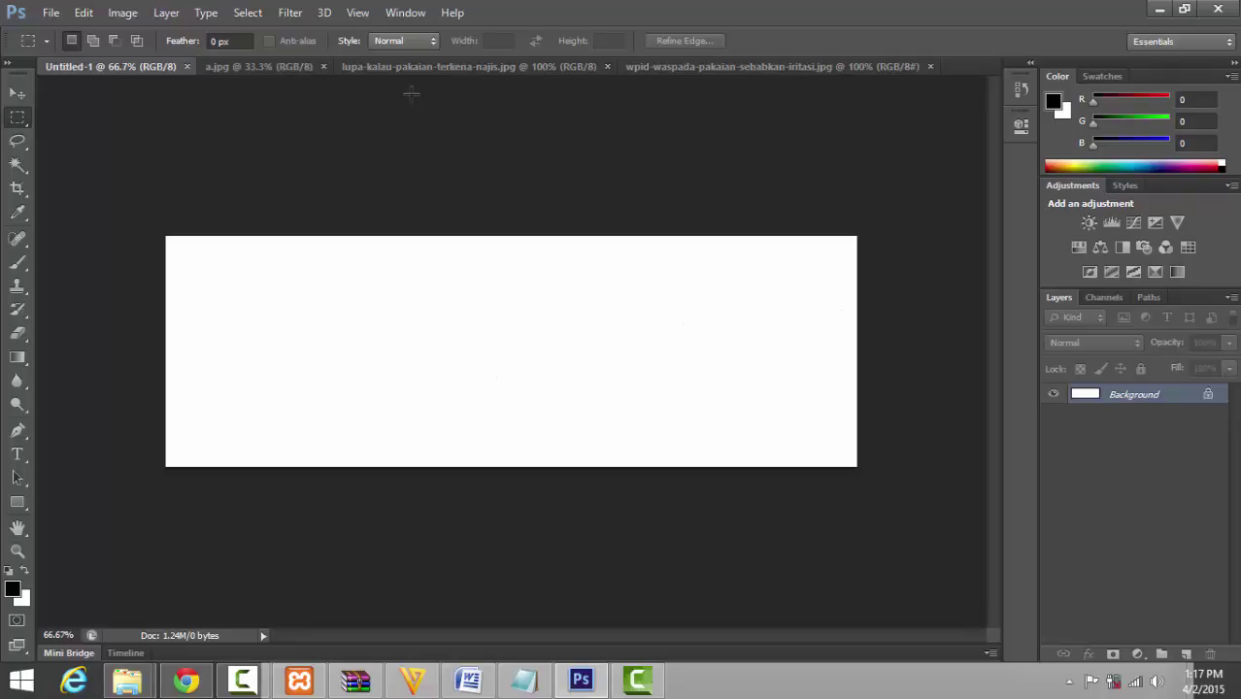
# Copy the whole a.jpg picture into the Untitled-1 banner as a new layer and shift it so its upper-left corner shows
pyautogui.click(258, 66)
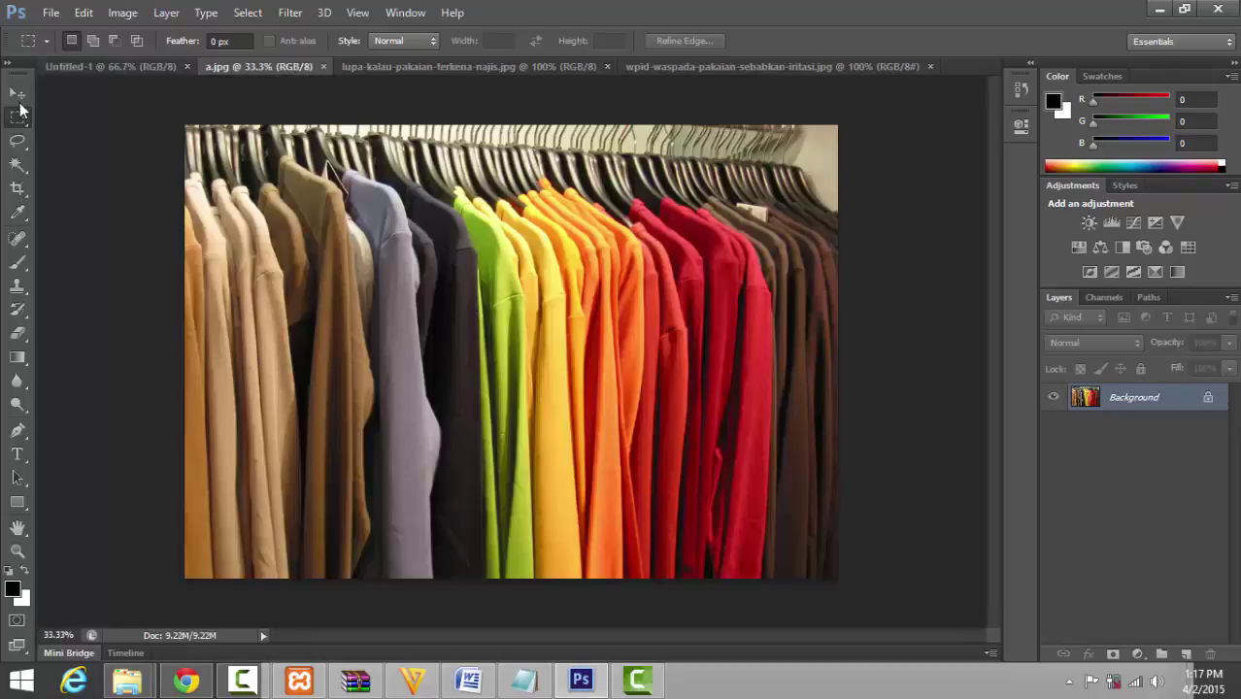
pyautogui.hotkey('ctrl', 'a')
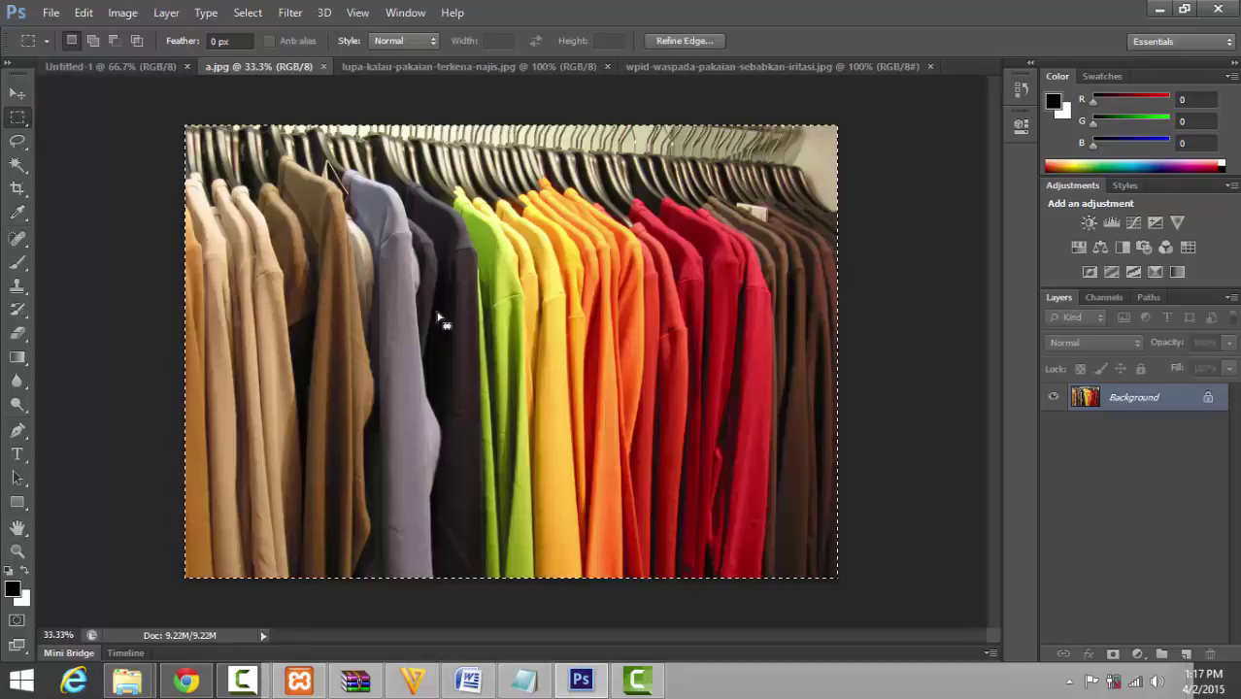
pyautogui.click(18, 93)
pyautogui.moveTo(516, 312); pyautogui.dragTo(457, 567)
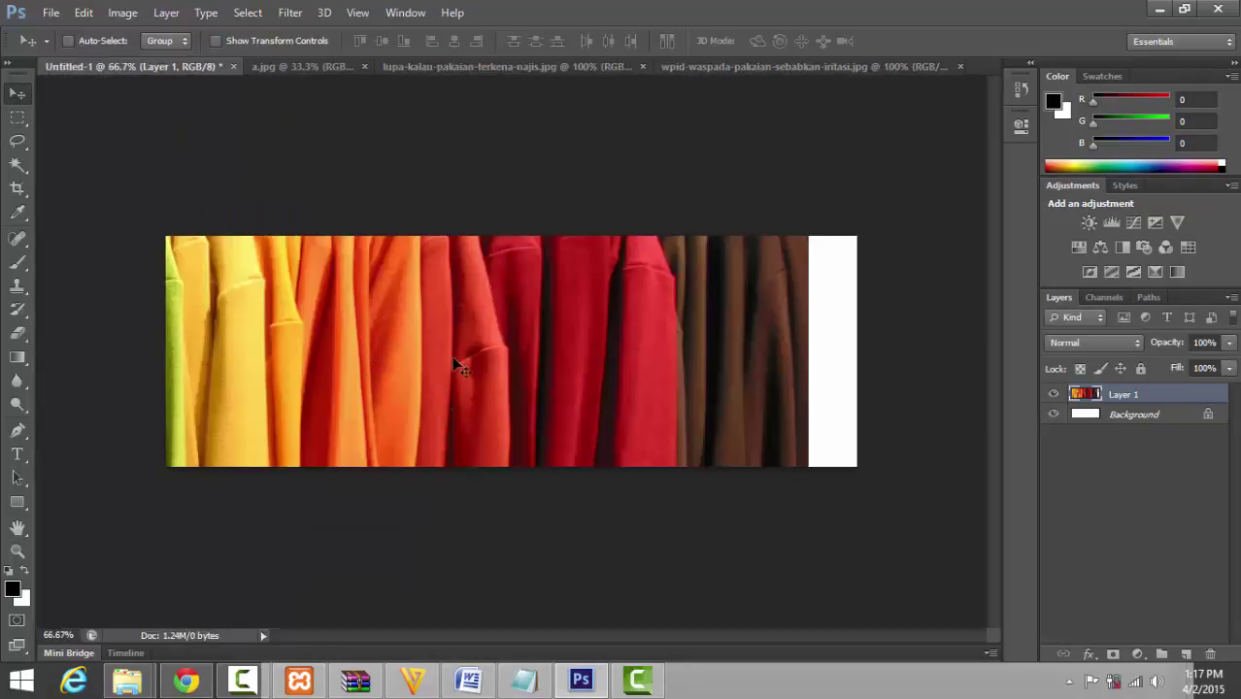
pyautogui.moveTo(385, 352)
pyautogui.mouseDown()
pyautogui.moveTo(587, 476)
pyautogui.moveTo(299, 364)
pyautogui.moveTo(597, 345)
pyautogui.moveTo(107, 330)
pyautogui.moveTo(409, 347)
pyautogui.mouseUp()
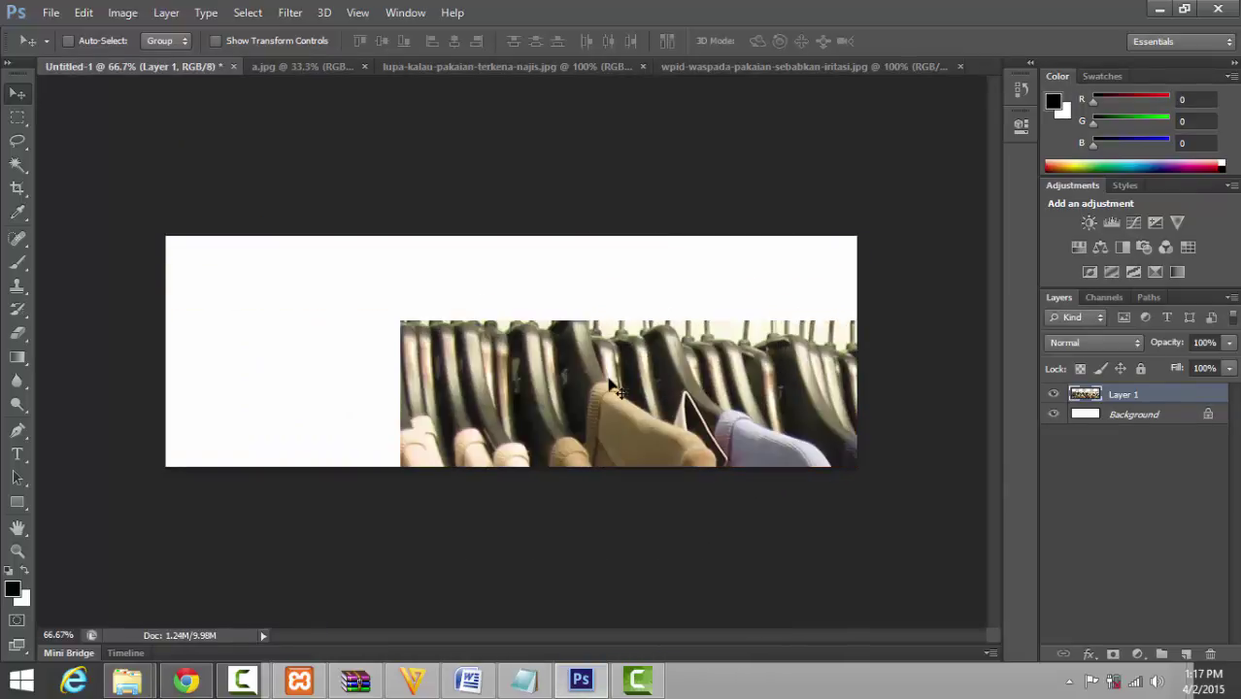
# Try to shrink the clothes-rack layer with Free Transform to 39.41% width and 25.38% height, aligned to the banner's left edge
pyautogui.click(17, 116)
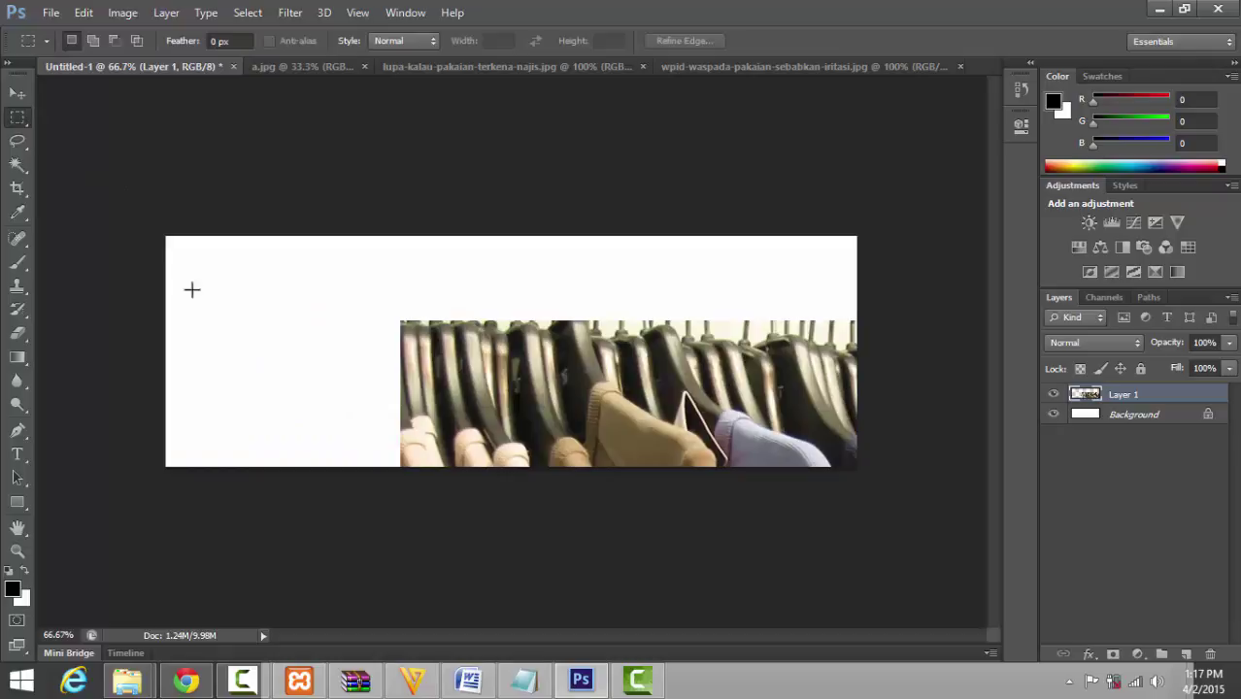
pyautogui.rightClick(505, 386)
pyautogui.click(580, 239)
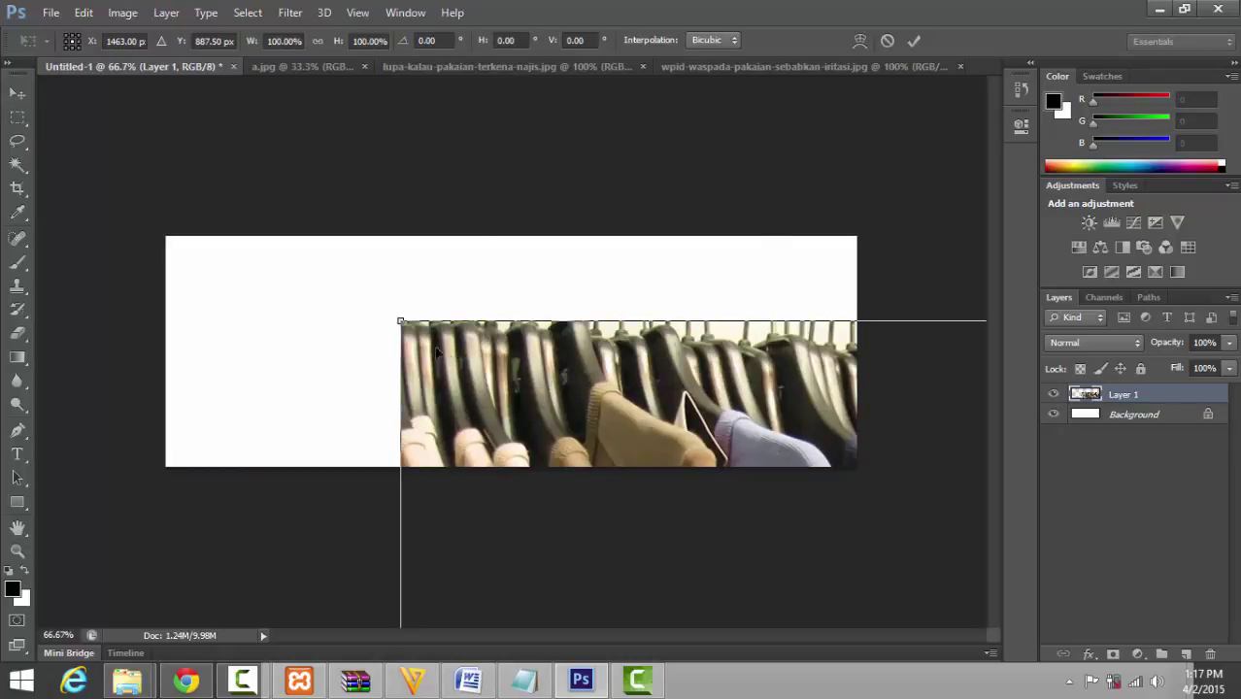
pyautogui.moveTo(400, 321); pyautogui.dragTo(582, 333)
pyautogui.moveTo(436, 336); pyautogui.dragTo(712, 410)
pyautogui.moveTo(788, 452); pyautogui.dragTo(343, 330)
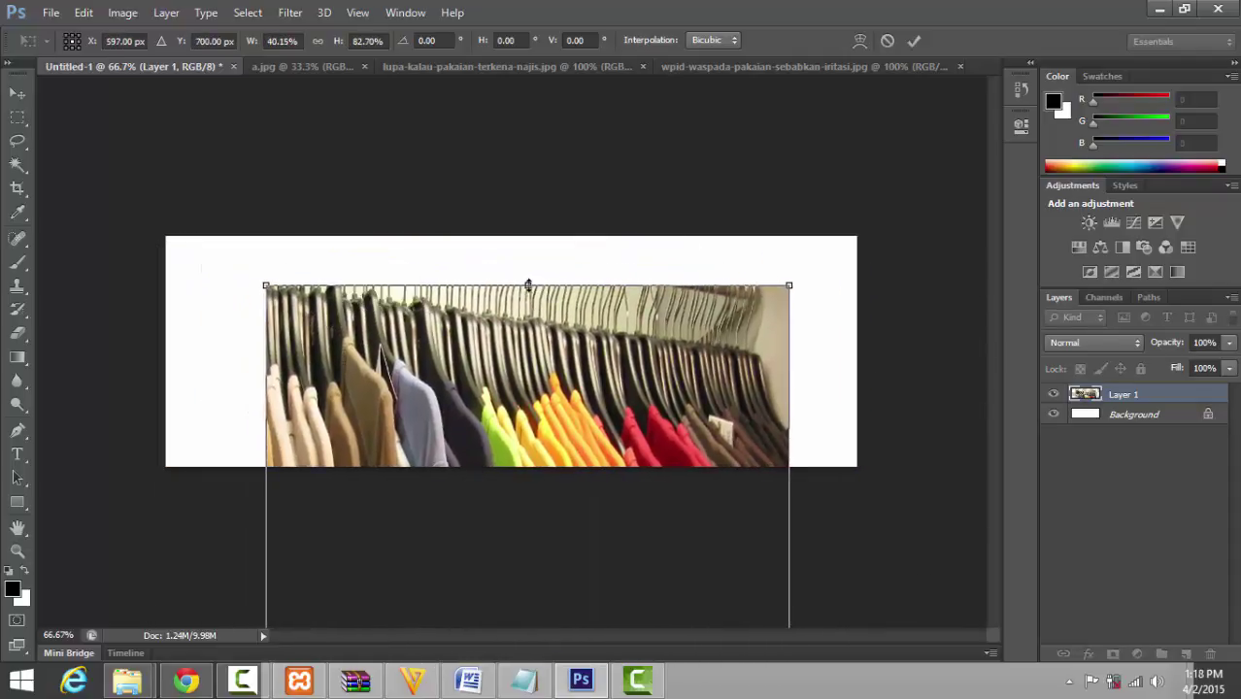
pyautogui.moveTo(528, 285); pyautogui.dragTo(542, 359)
pyautogui.moveTo(545, 379); pyautogui.dragTo(454, 240)
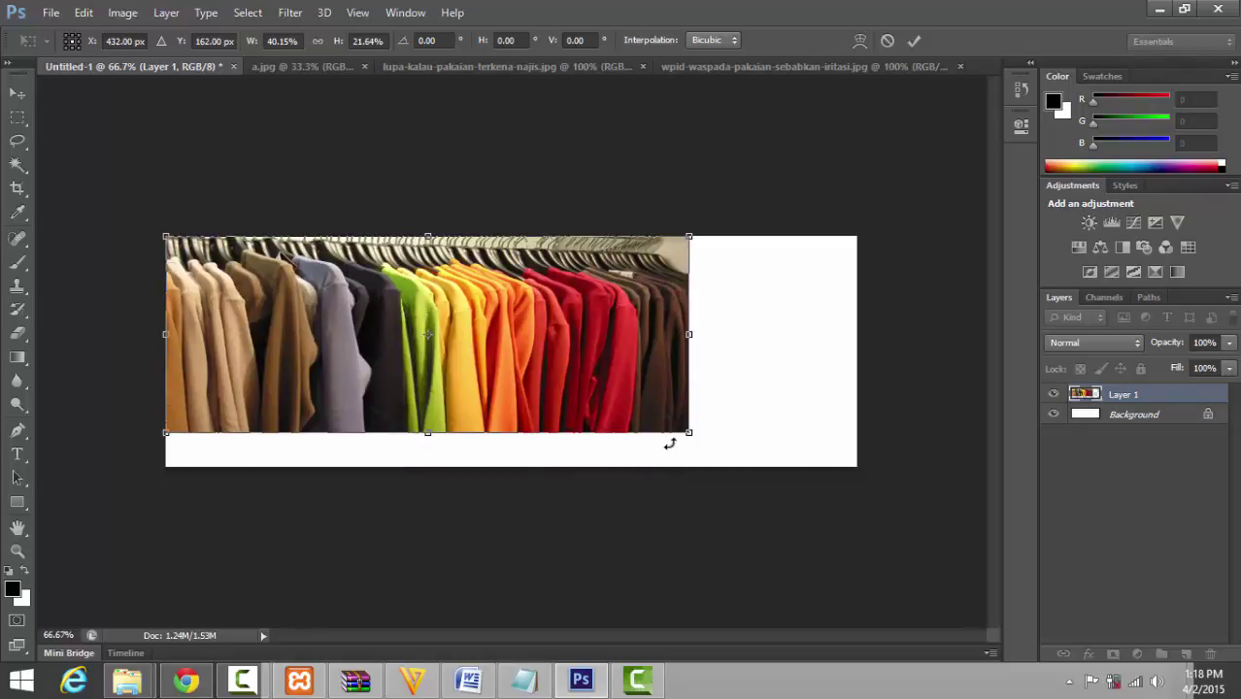
pyautogui.moveTo(689, 435); pyautogui.dragTo(680, 466)
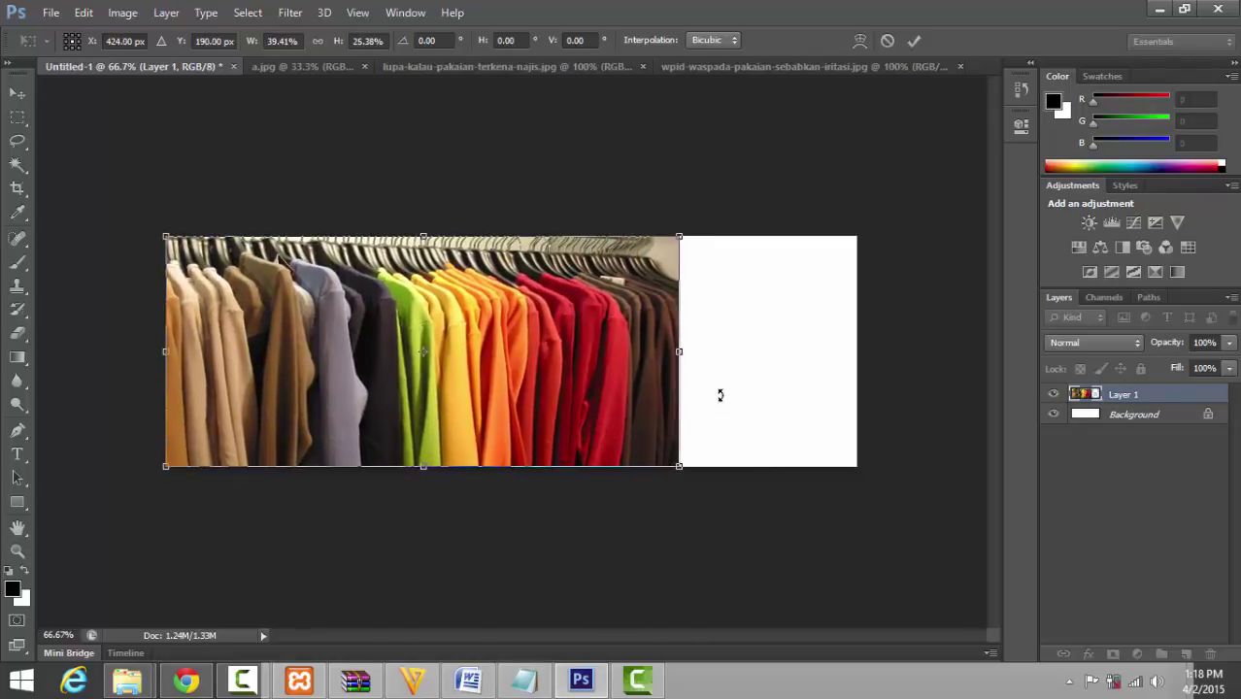
# Try adding the whole lupa-kalau-pakaian-terkena-najis picture to the banner as a new layer, and undo it
pyautogui.click(470, 67)
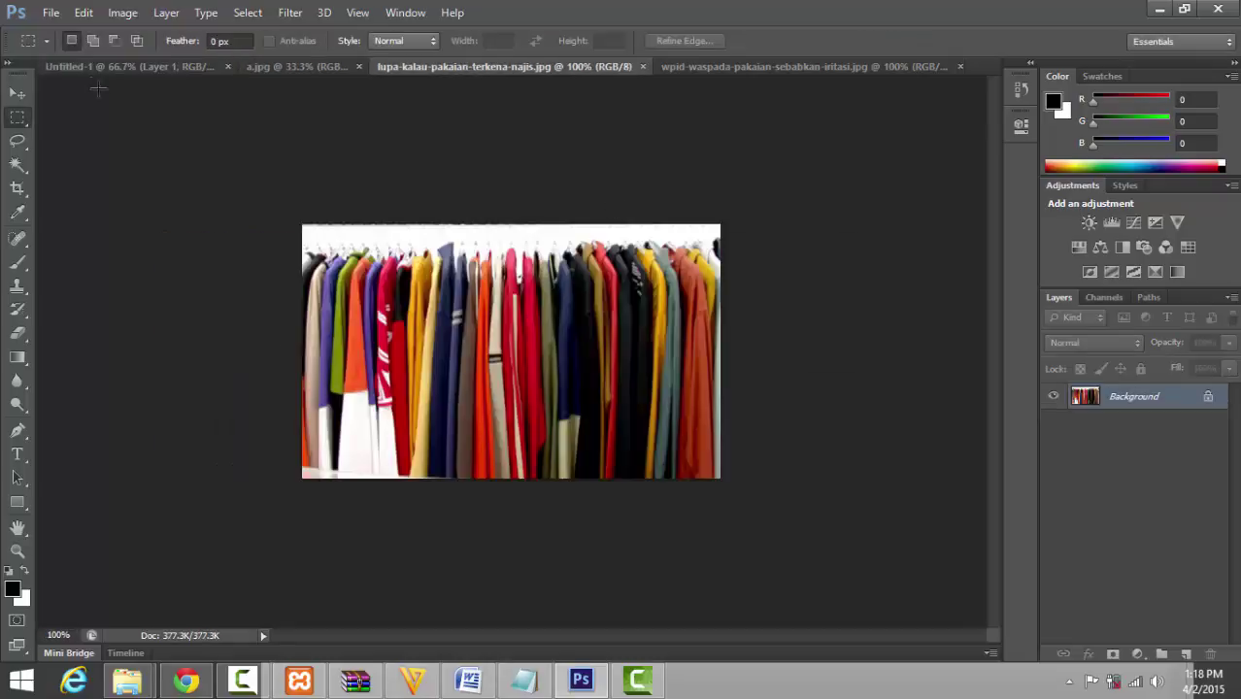
pyautogui.click(17, 114)
pyautogui.hotkey('ctrl', 'a')
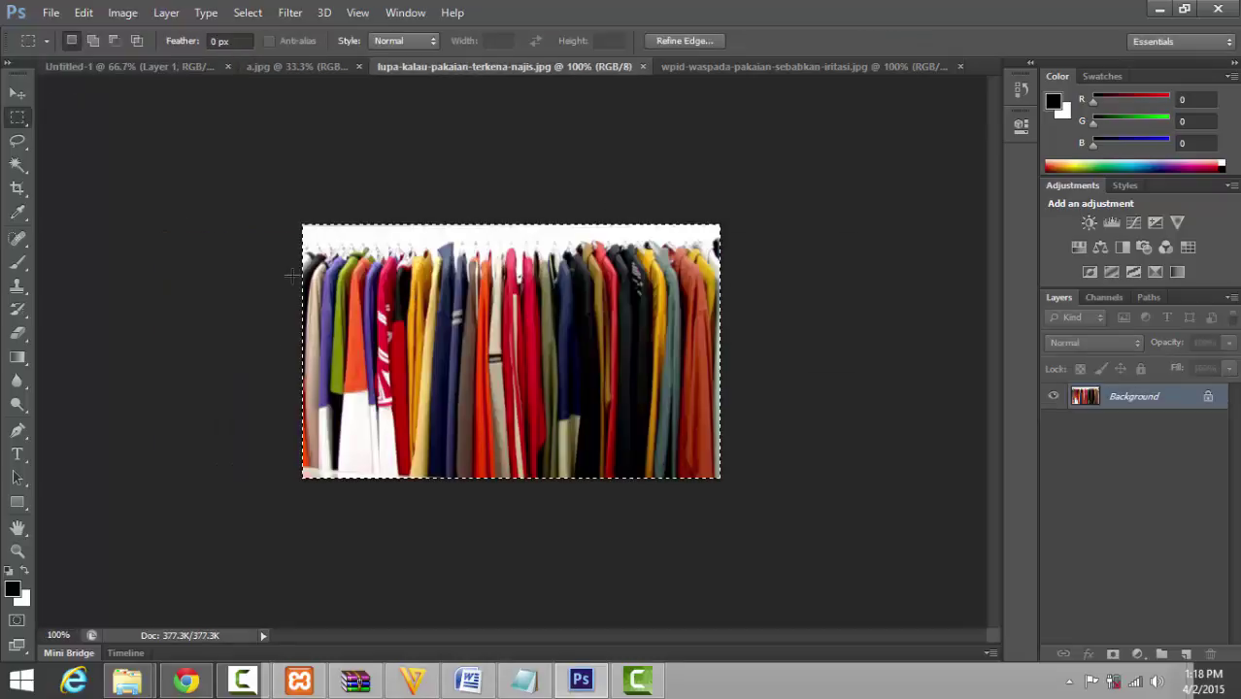
pyautogui.click(18, 93)
pyautogui.moveTo(467, 321); pyautogui.dragTo(428, 298)
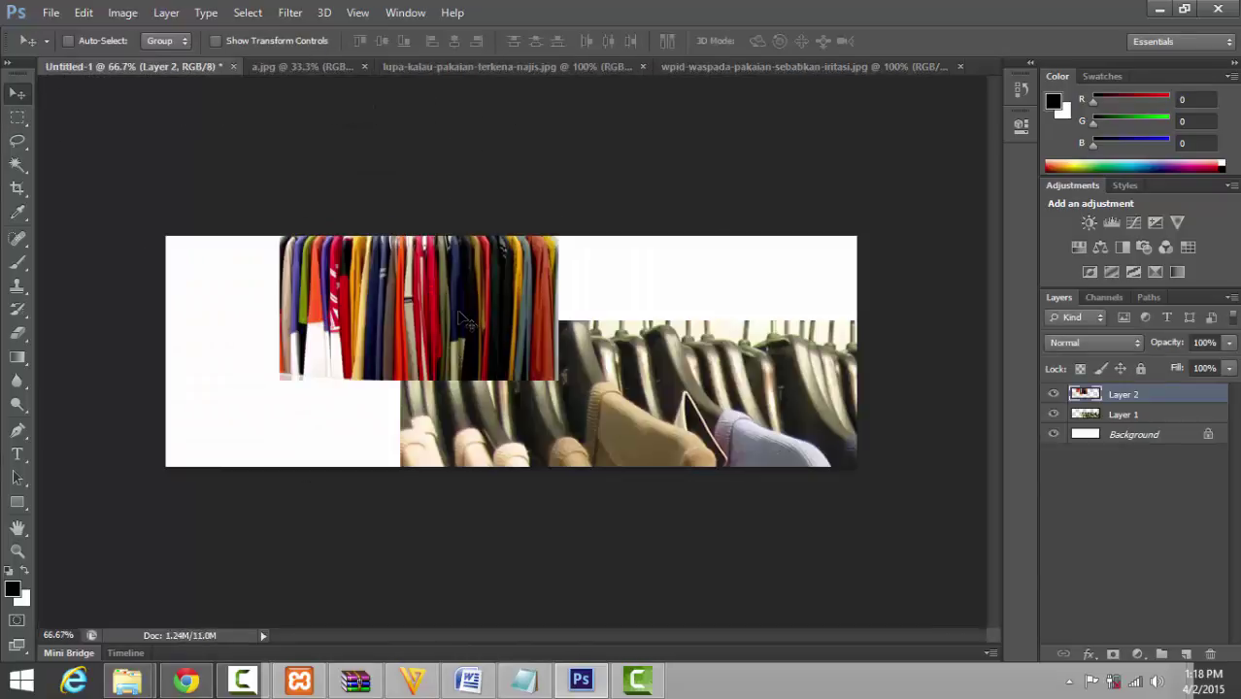
pyautogui.hotkey('ctrl', 'z')
# Free Transform the clothes-rack layer to 41.17% width and 25.38% height, filling the banner's height from its left edge, and apply it
pyautogui.moveTo(485, 372); pyautogui.dragTo(247, 304)
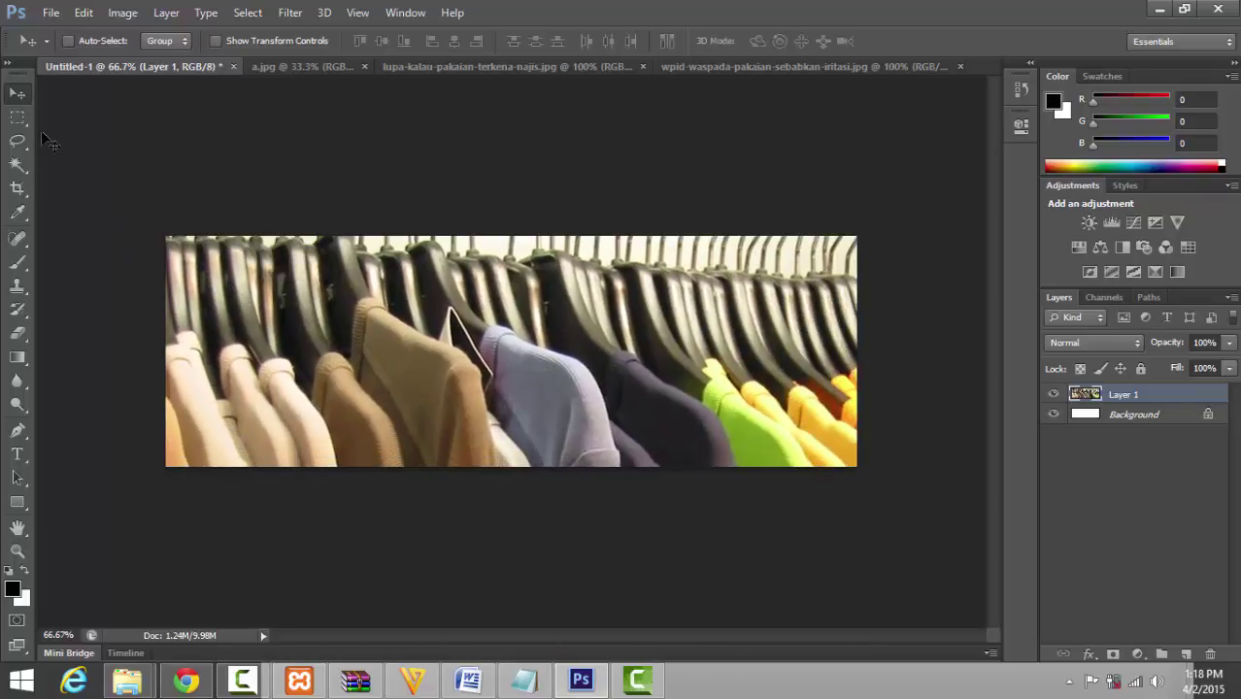
pyautogui.click(17, 117)
pyautogui.rightClick(259, 288)
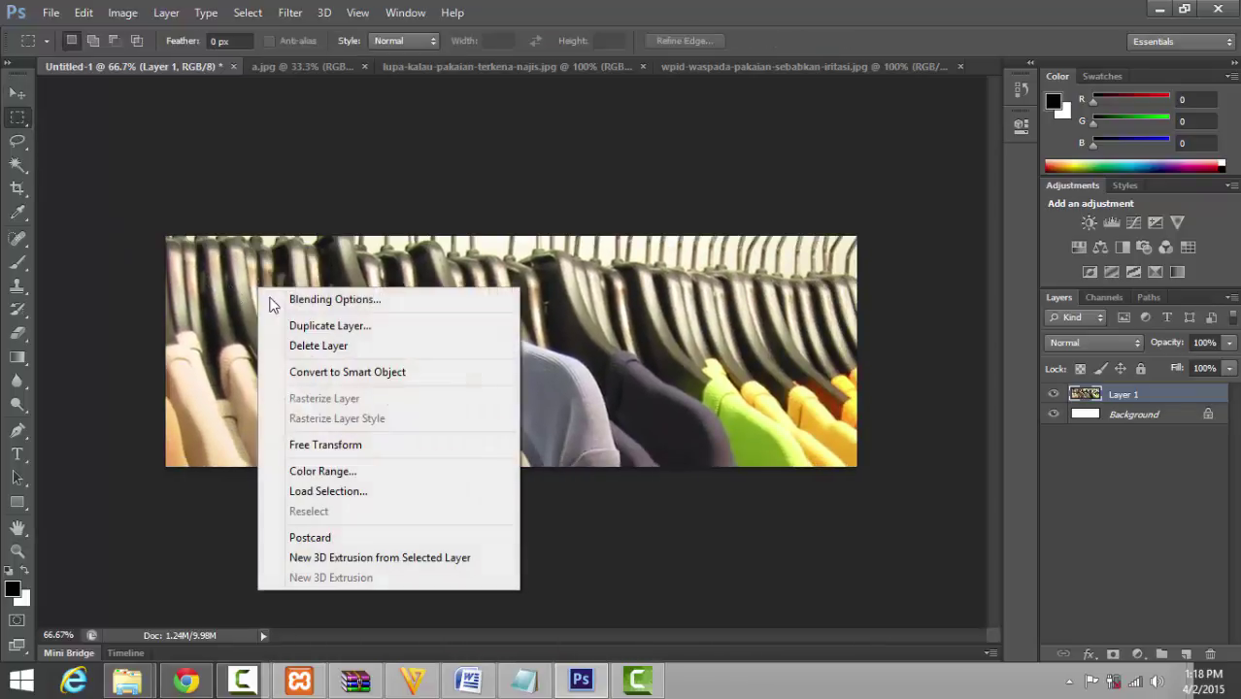
pyautogui.click(336, 445)
pyautogui.moveTo(167, 236); pyautogui.dragTo(374, 319)
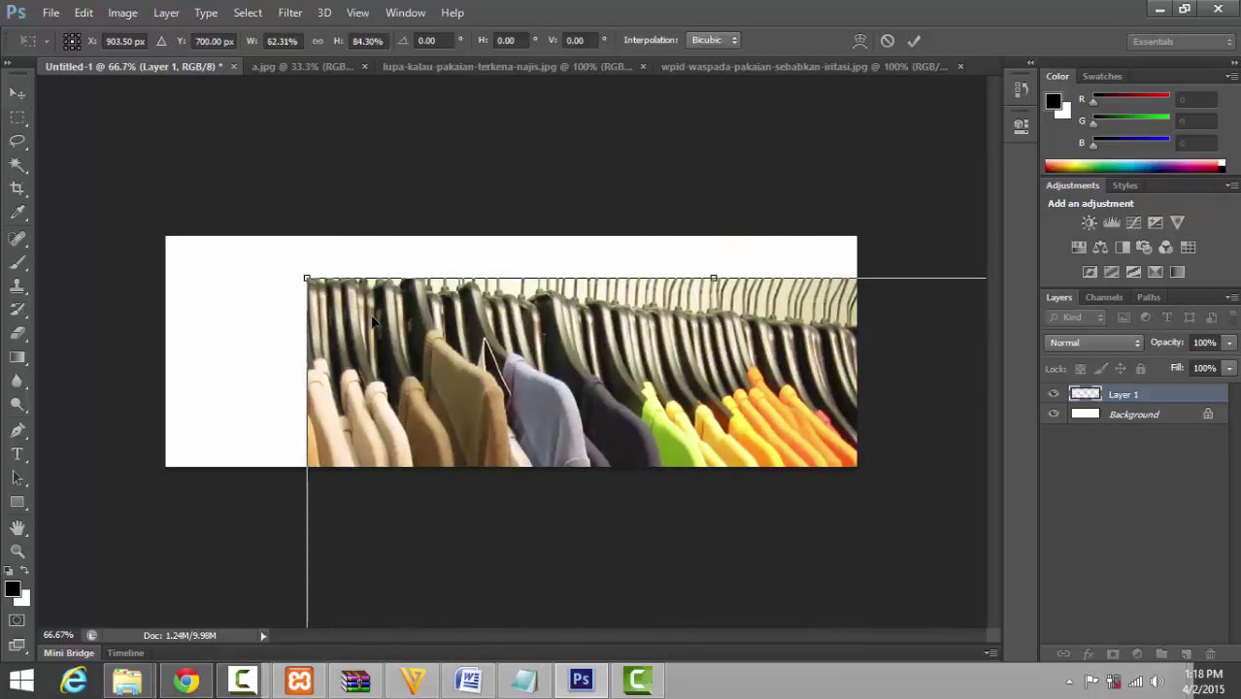
pyautogui.moveTo(307, 279); pyautogui.dragTo(314, 305)
pyautogui.moveTo(477, 274); pyautogui.dragTo(515, 287)
pyautogui.moveTo(477, 596); pyautogui.dragTo(476, 468)
pyautogui.moveTo(473, 266); pyautogui.dragTo(473, 235)
pyautogui.moveTo(226, 351); pyautogui.dragTo(165, 350)
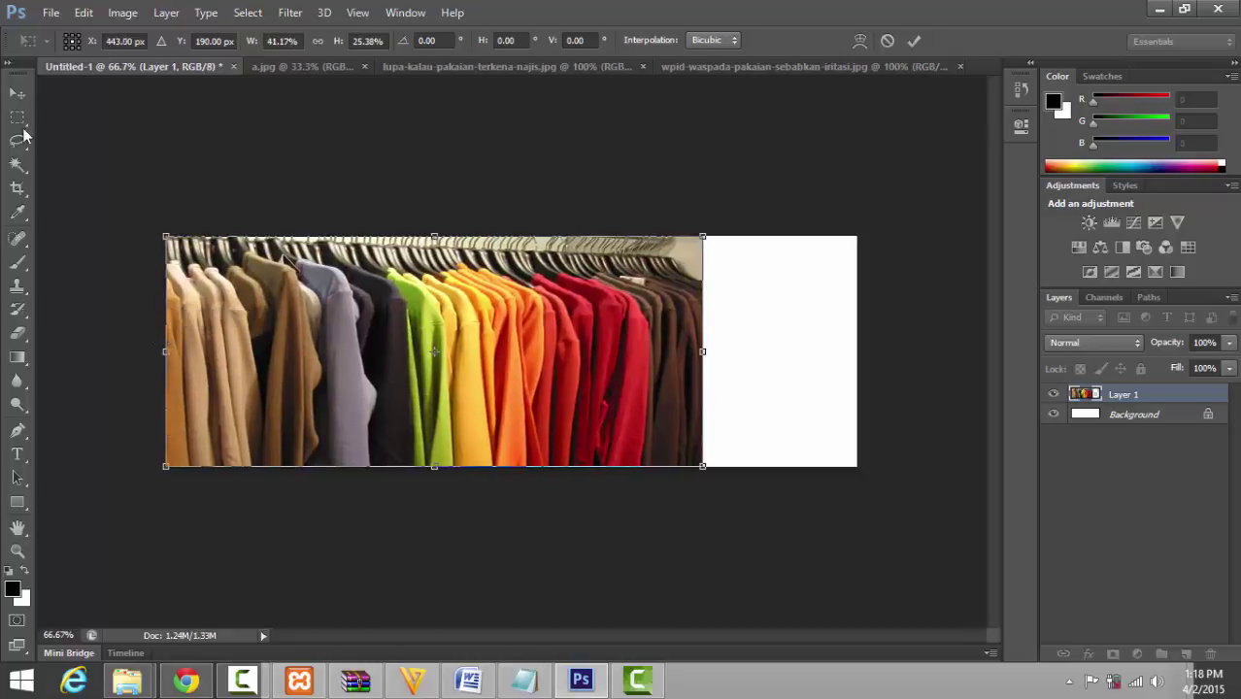
pyautogui.click(20, 119)
pyautogui.click(525, 272)
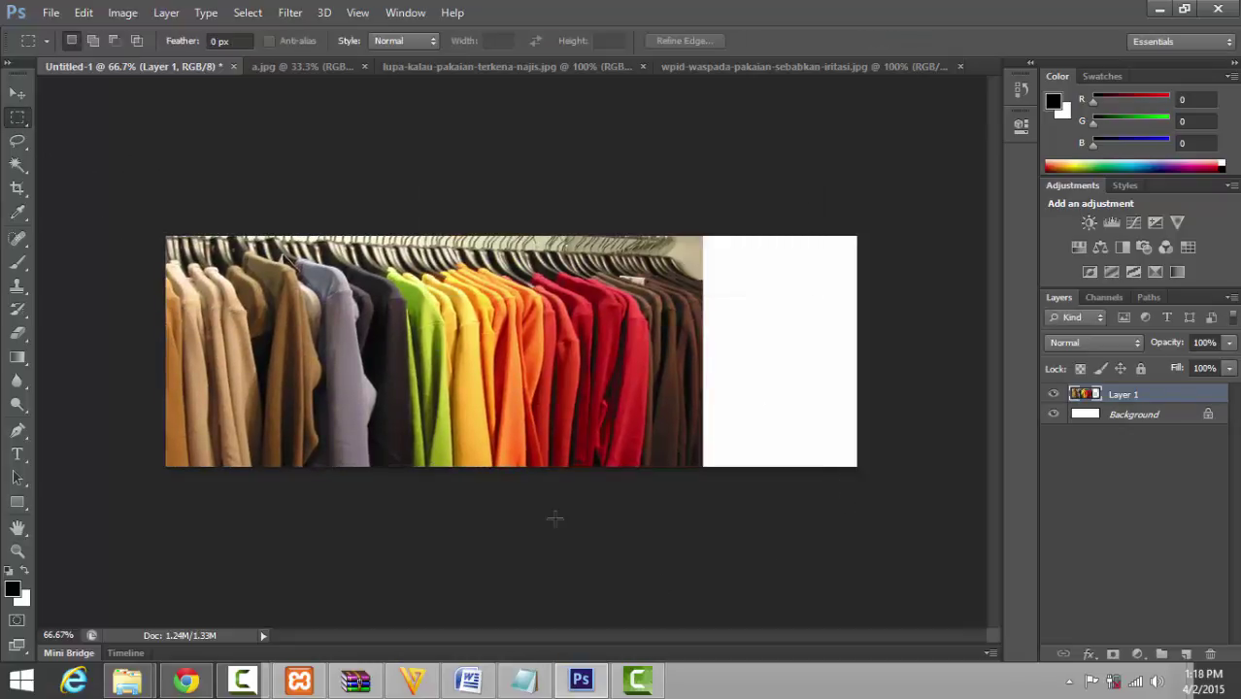
# Copy the lupa-kalau-pakaian-terkena-najis picture into the banner as a new layer and place it in the lower-right corner
pyautogui.click(17, 93)
pyautogui.click(499, 66)
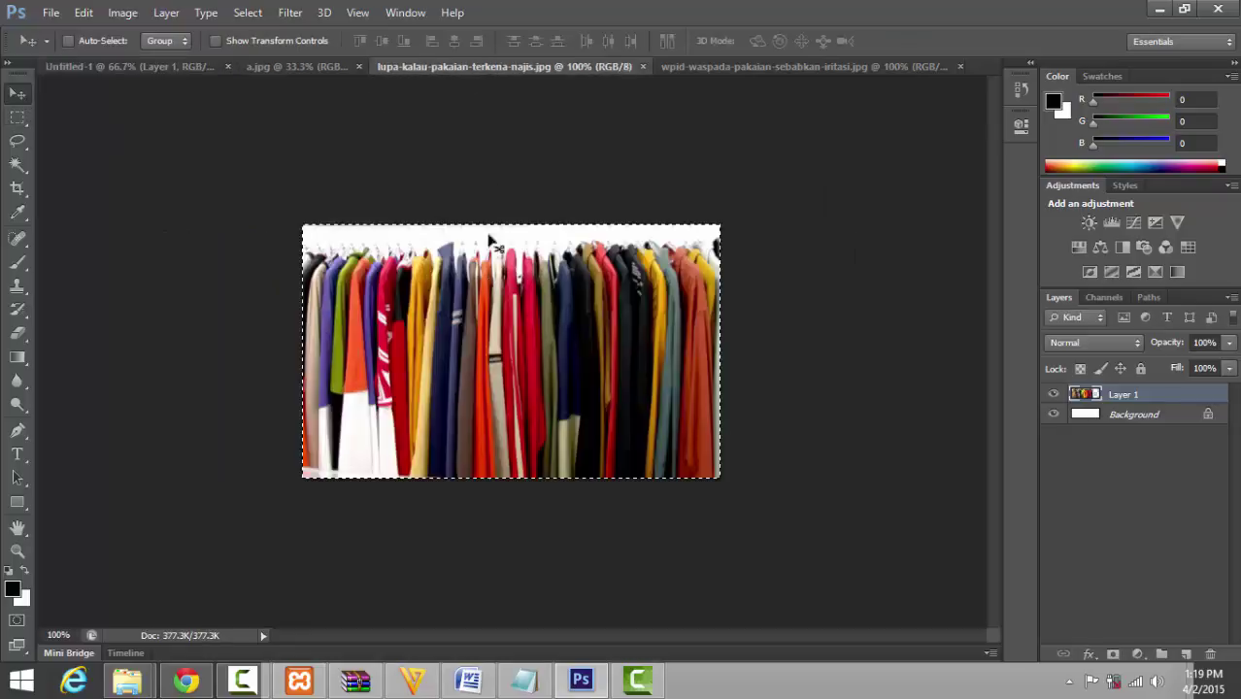
pyautogui.moveTo(576, 393); pyautogui.dragTo(577, 451)
pyautogui.moveTo(568, 399); pyautogui.dragTo(803, 435)
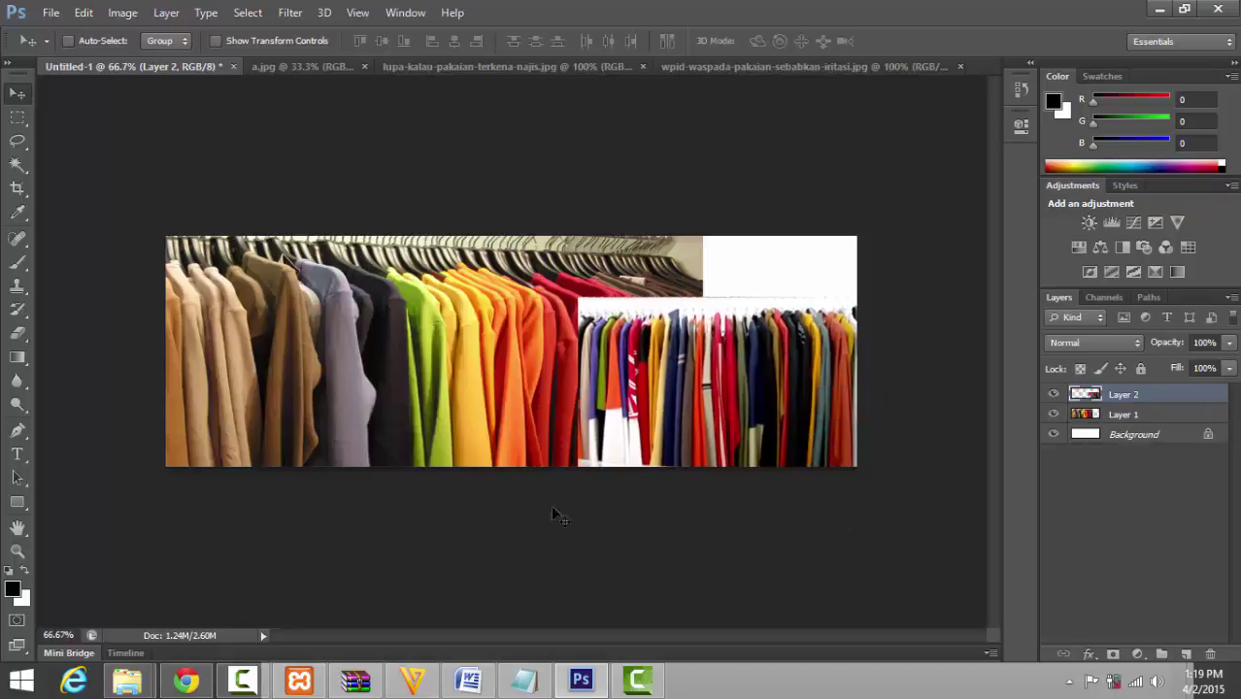
# Copy the whole wpid-waspada-pakaian-sebabkan-iritasi picture into the banner as a new layer, placed in the upper-right area
pyautogui.click(664, 66)
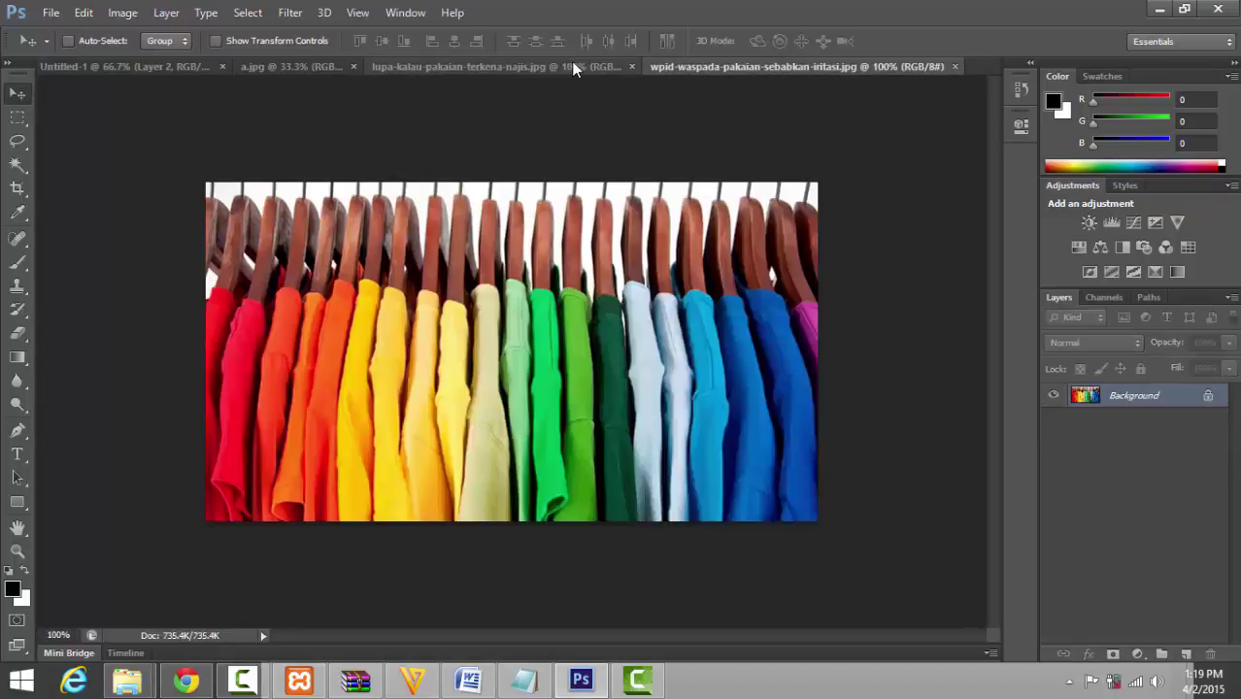
pyautogui.click(118, 65)
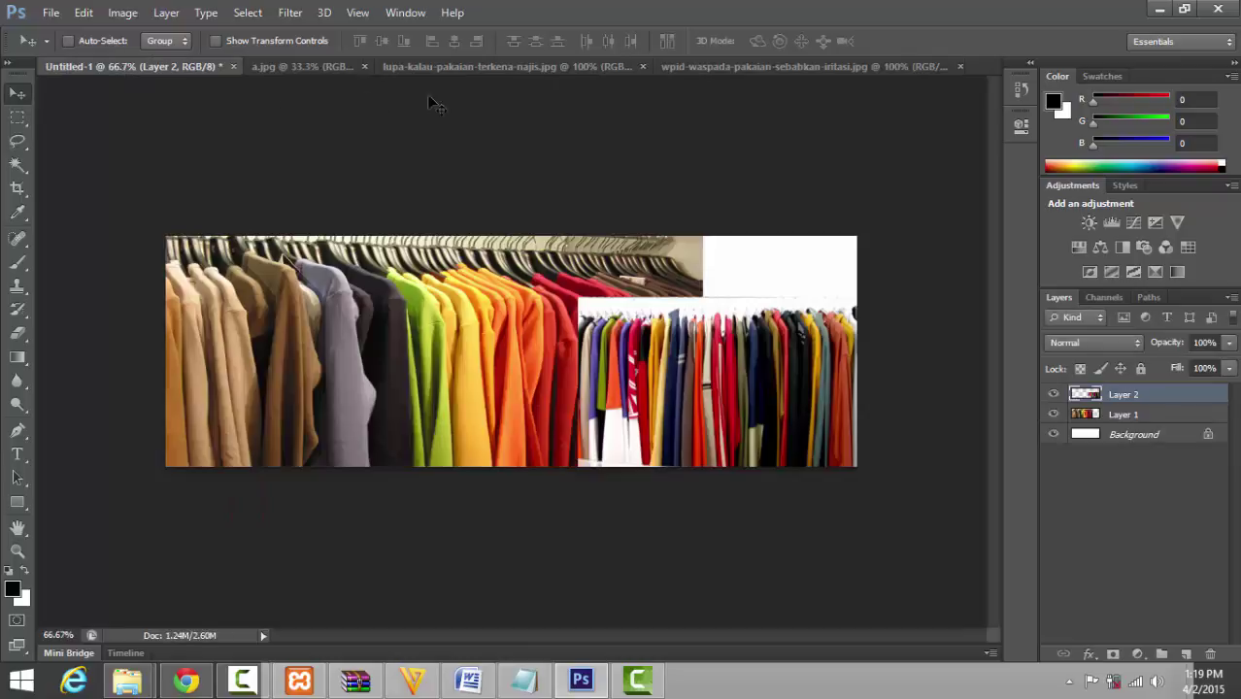
pyautogui.click(803, 66)
pyautogui.moveTo(632, 313); pyautogui.dragTo(54, 126)
pyautogui.click(588, 270)
pyautogui.click(18, 117)
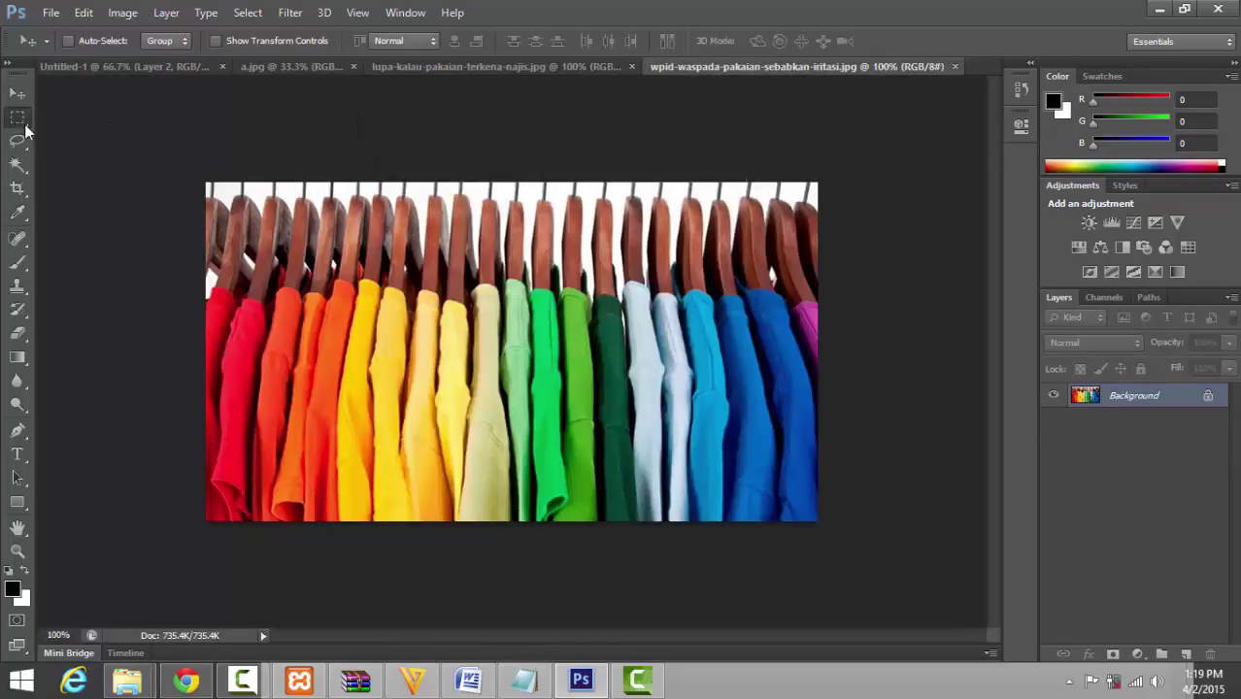
pyautogui.hotkey('ctrl', 'a')
pyautogui.click(17, 93)
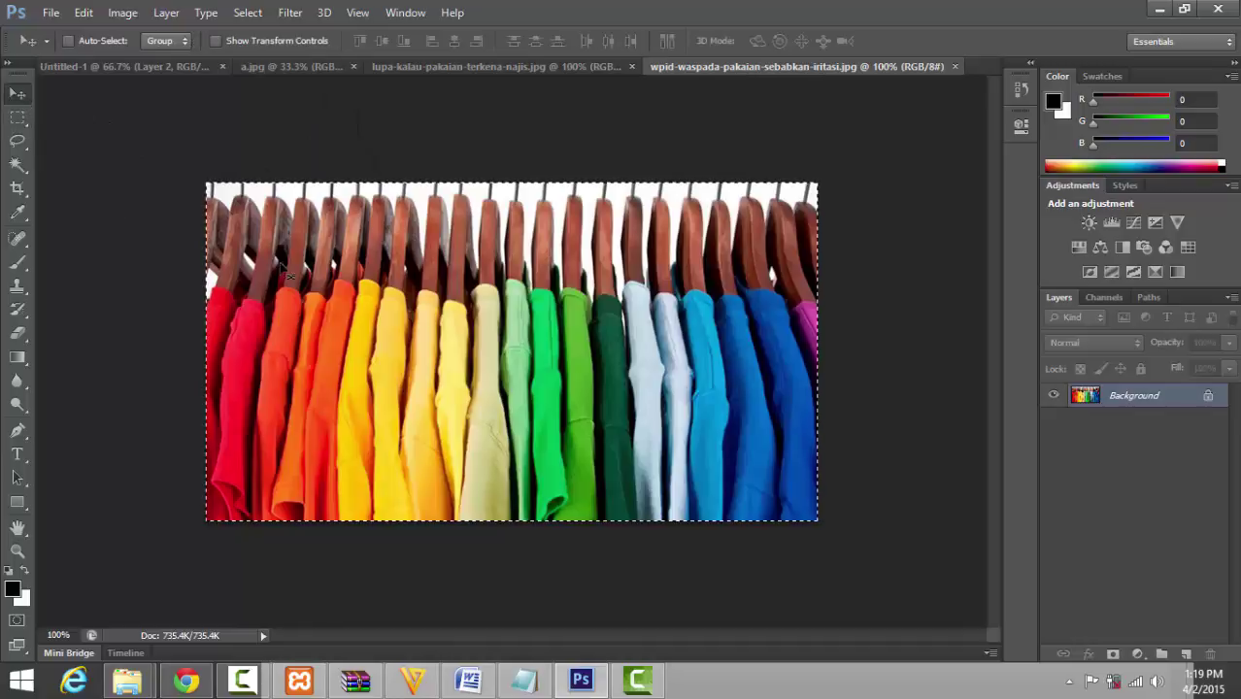
pyautogui.moveTo(586, 379); pyautogui.dragTo(780, 369)
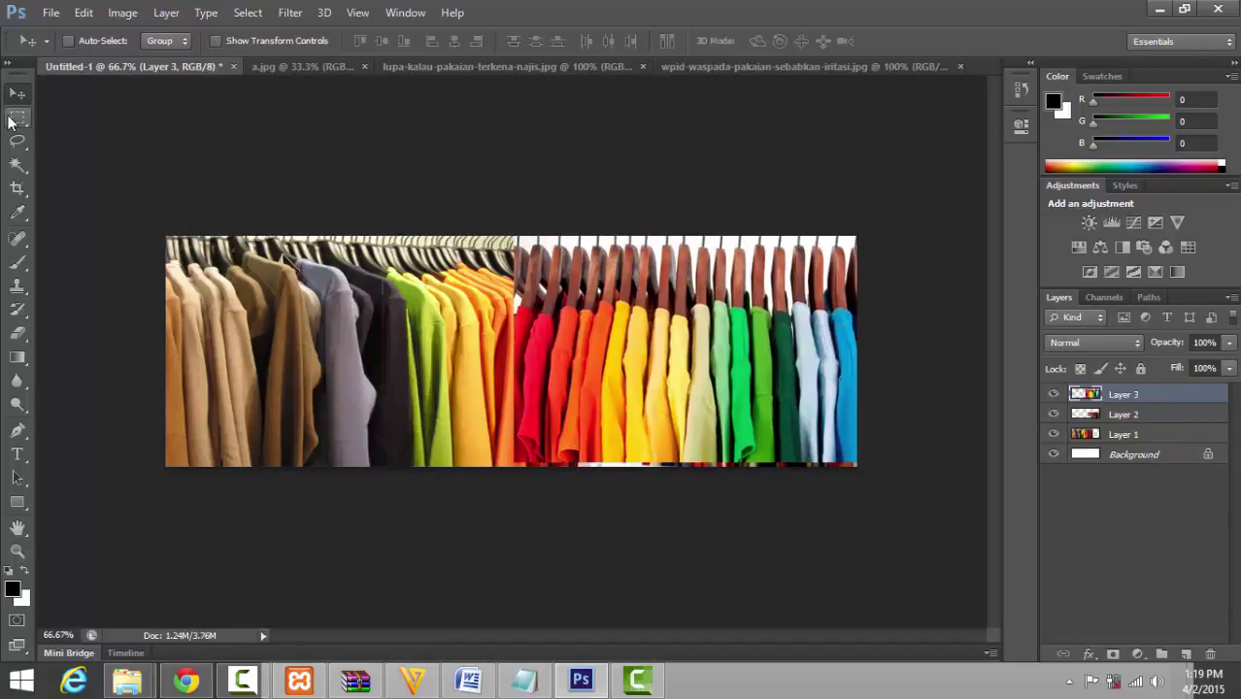
# Free Transform the colourful-shirts layer to 68.35% width and 64.34% height, fitted into the banner's upper-right corner beside the clothes rack, and apply it
pyautogui.click(14, 119)
pyautogui.rightClick(594, 346)
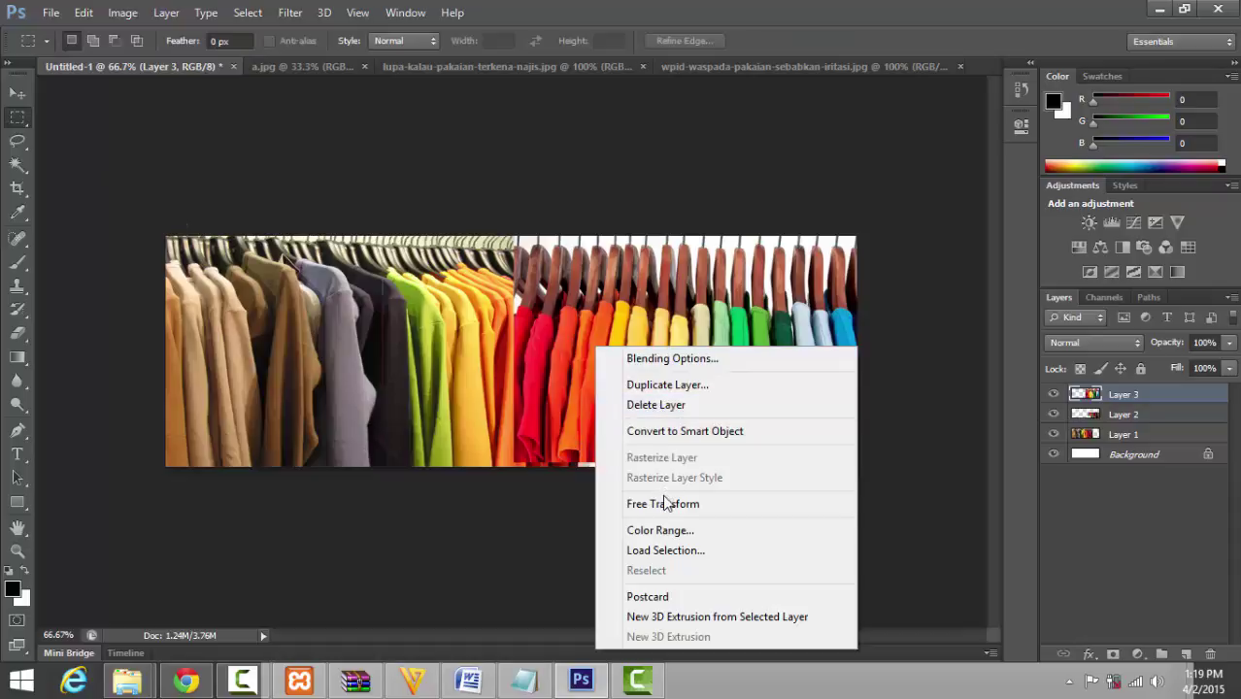
pyautogui.click(666, 503)
pyautogui.moveTo(520, 465); pyautogui.dragTo(636, 393)
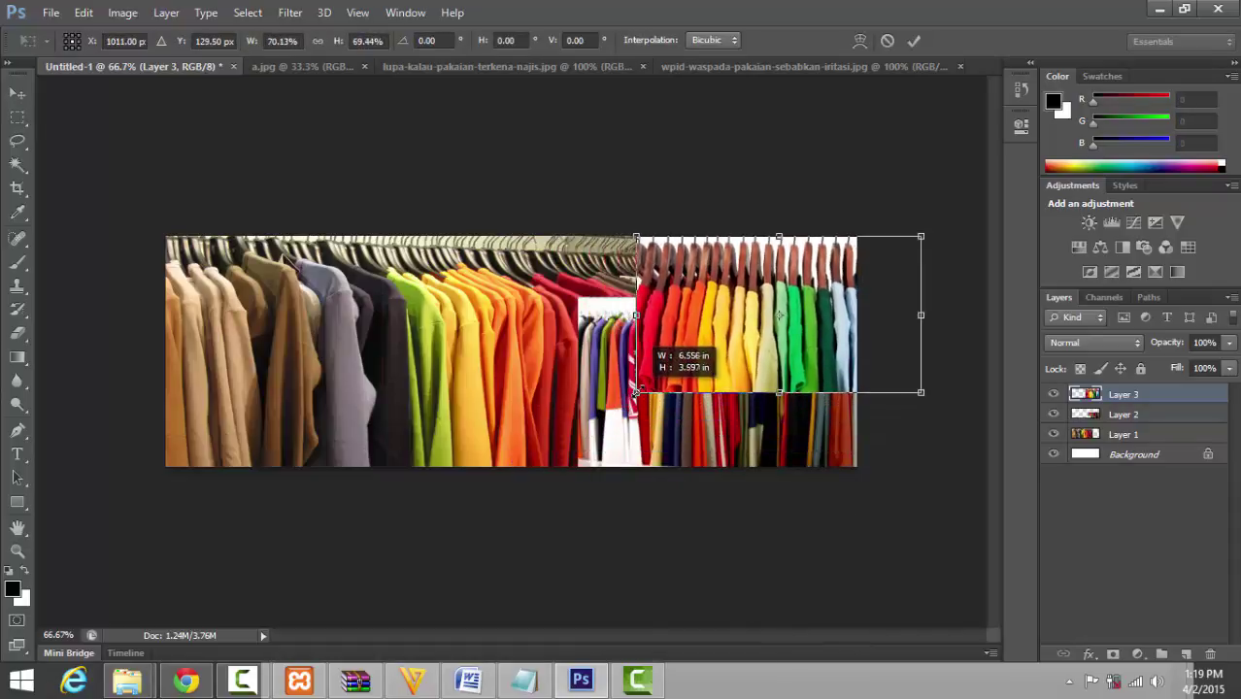
pyautogui.moveTo(680, 355); pyautogui.dragTo(622, 344)
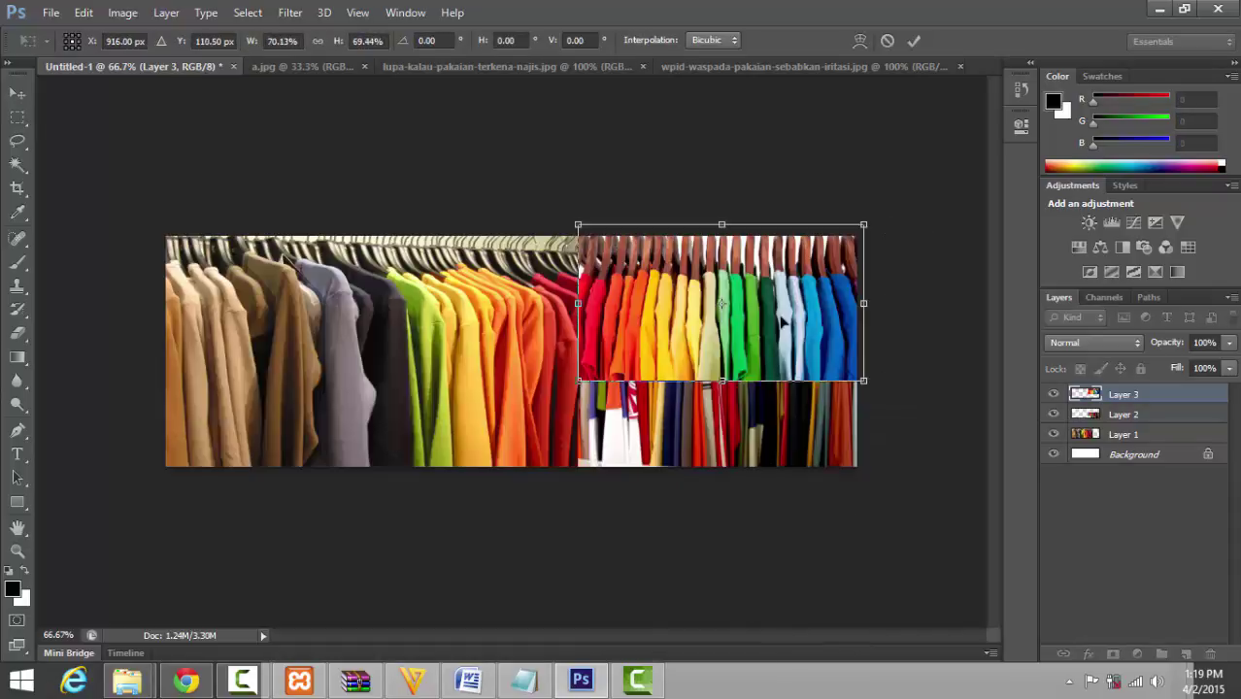
pyautogui.moveTo(782, 322); pyautogui.dragTo(772, 335)
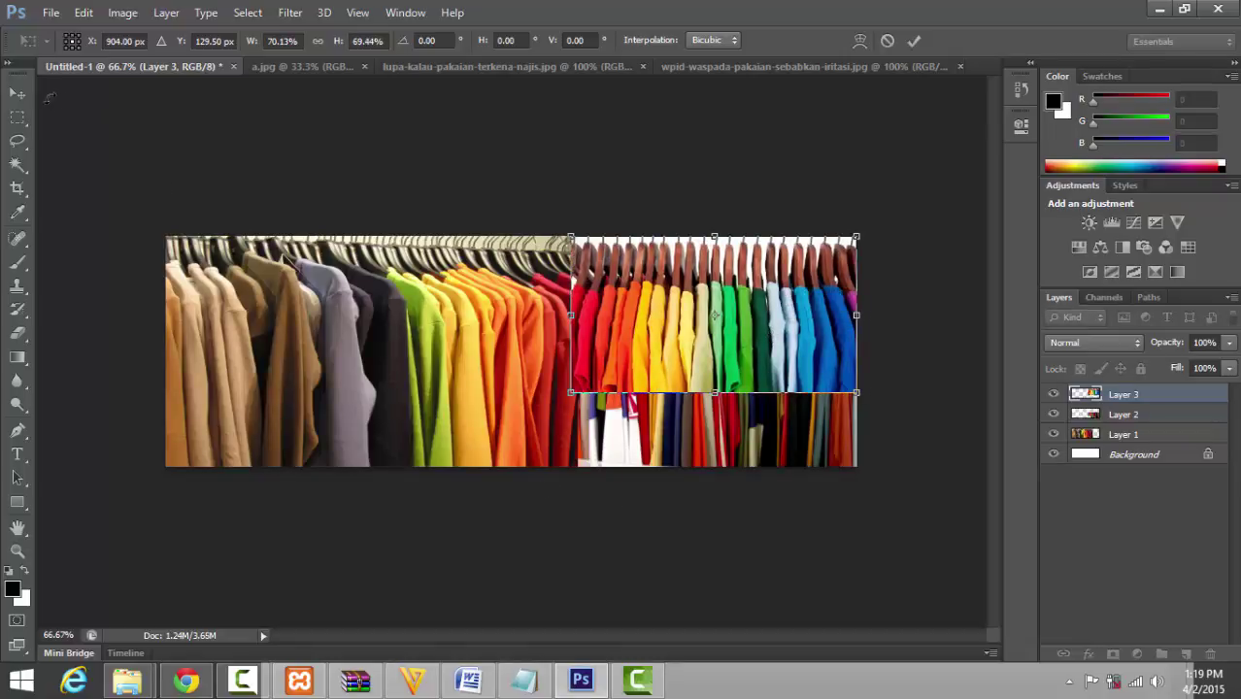
pyautogui.moveTo(570, 392)
pyautogui.mouseDown()
pyautogui.moveTo(489, 462)
pyautogui.moveTo(566, 366)
pyautogui.moveTo(575, 378)
pyautogui.mouseUp()
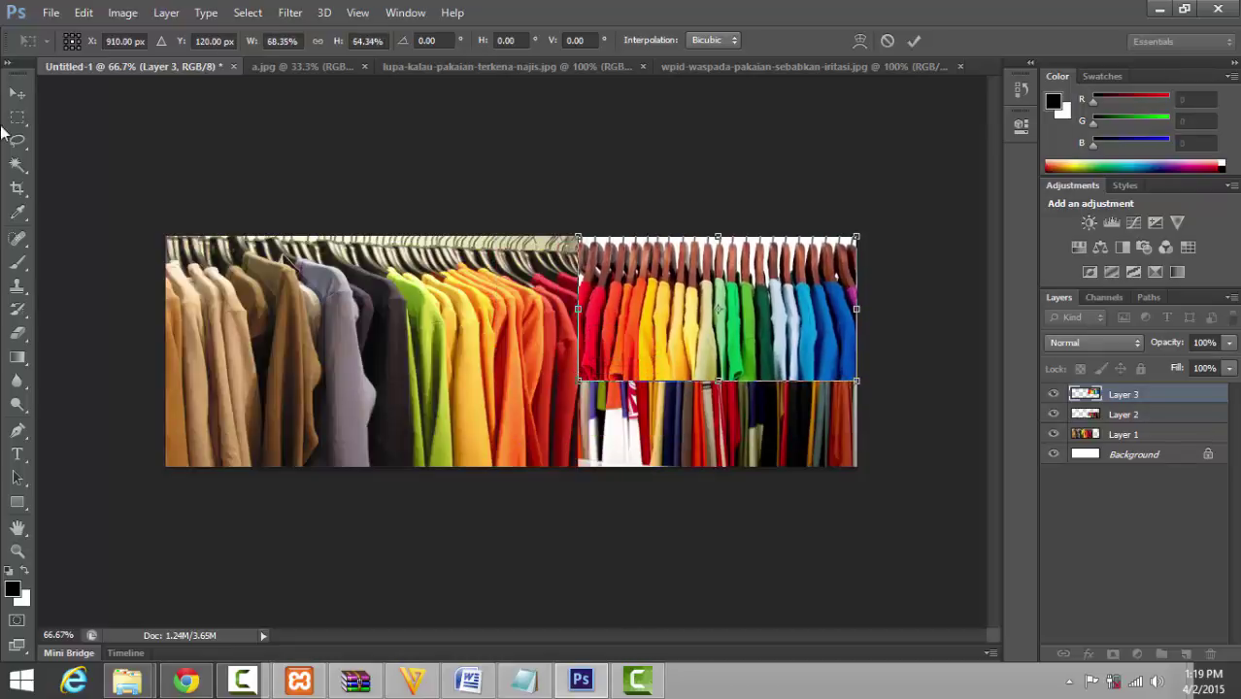
pyautogui.click(18, 93)
pyautogui.click(557, 273)
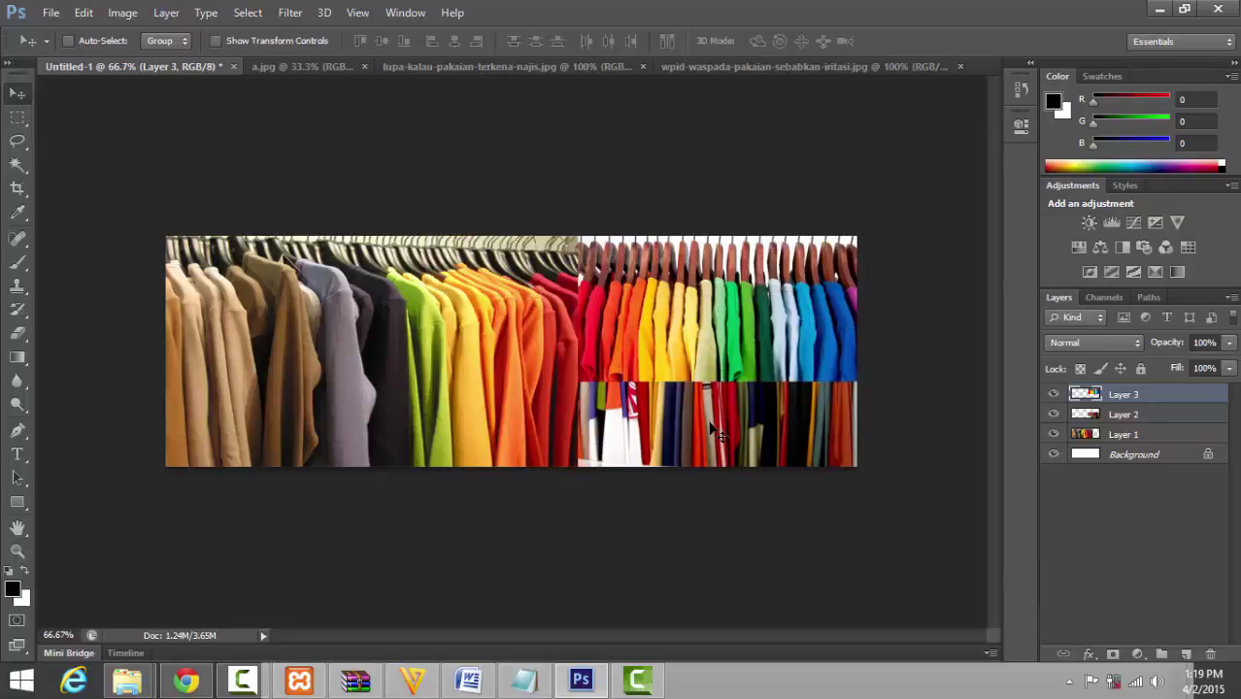
# Move Layer 2 above Layer 3 in the layer stack
pyautogui.doubleClick(1146, 415)
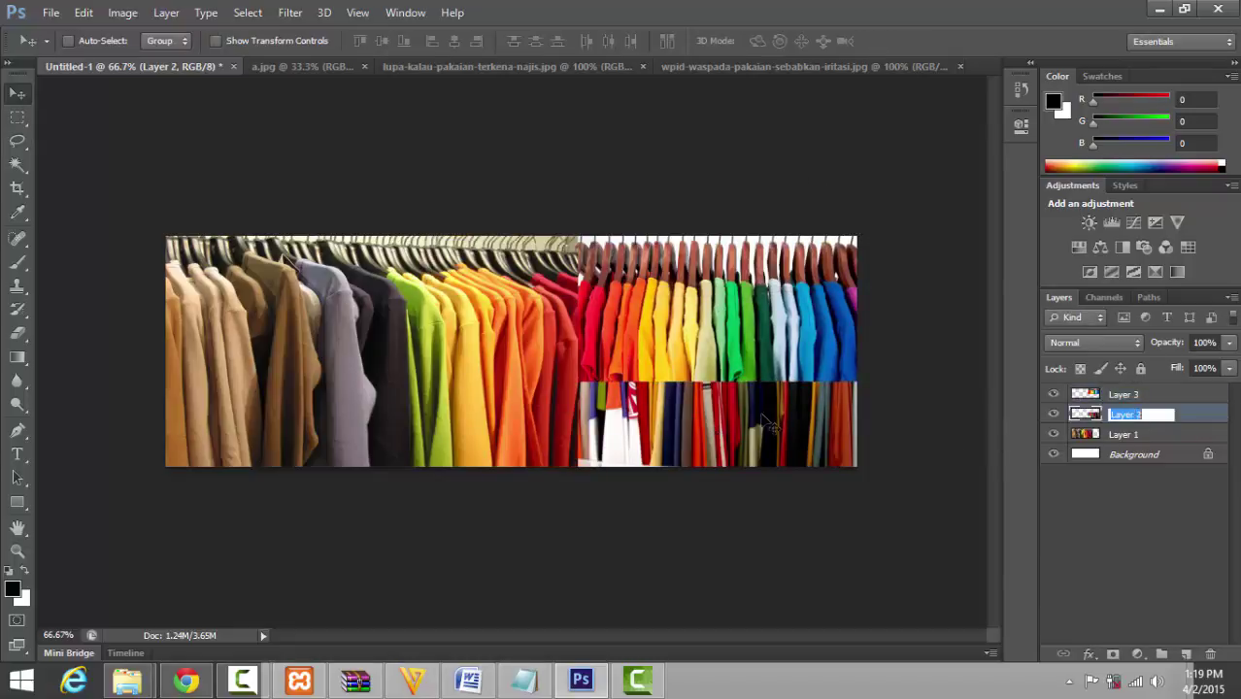
pyautogui.click(1130, 476)
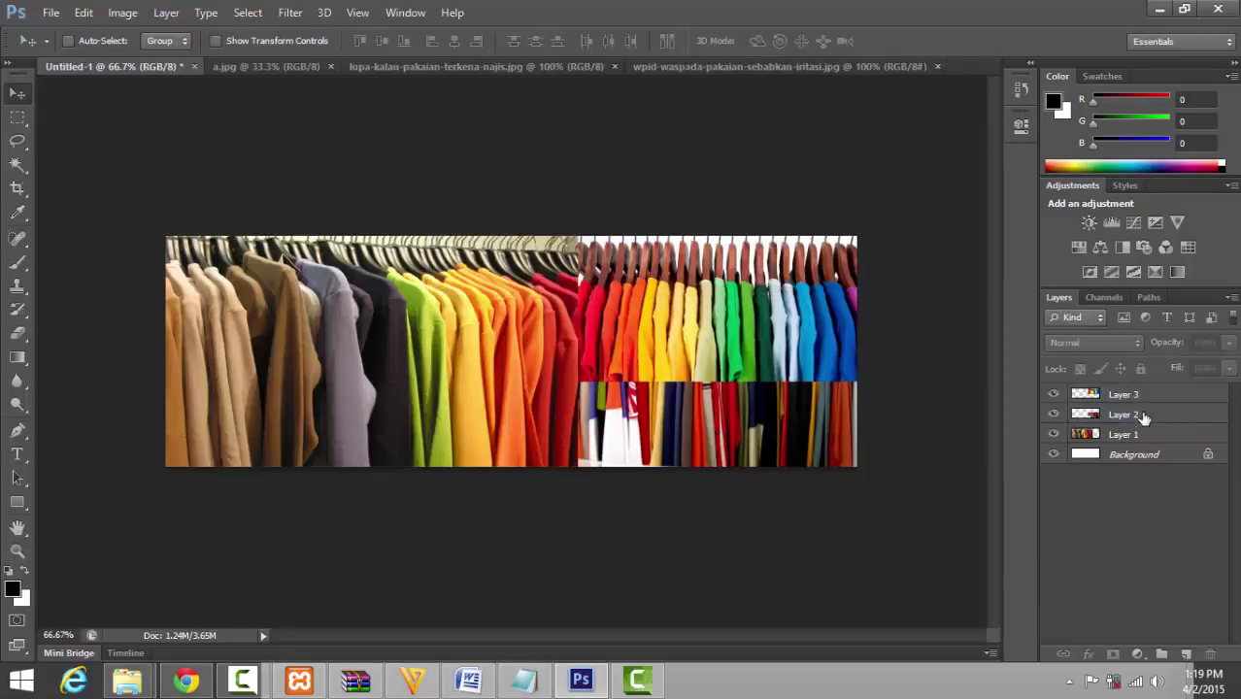
pyautogui.moveTo(1138, 416); pyautogui.dragTo(1142, 393)
pyautogui.click(1128, 522)
pyautogui.click(892, 547)
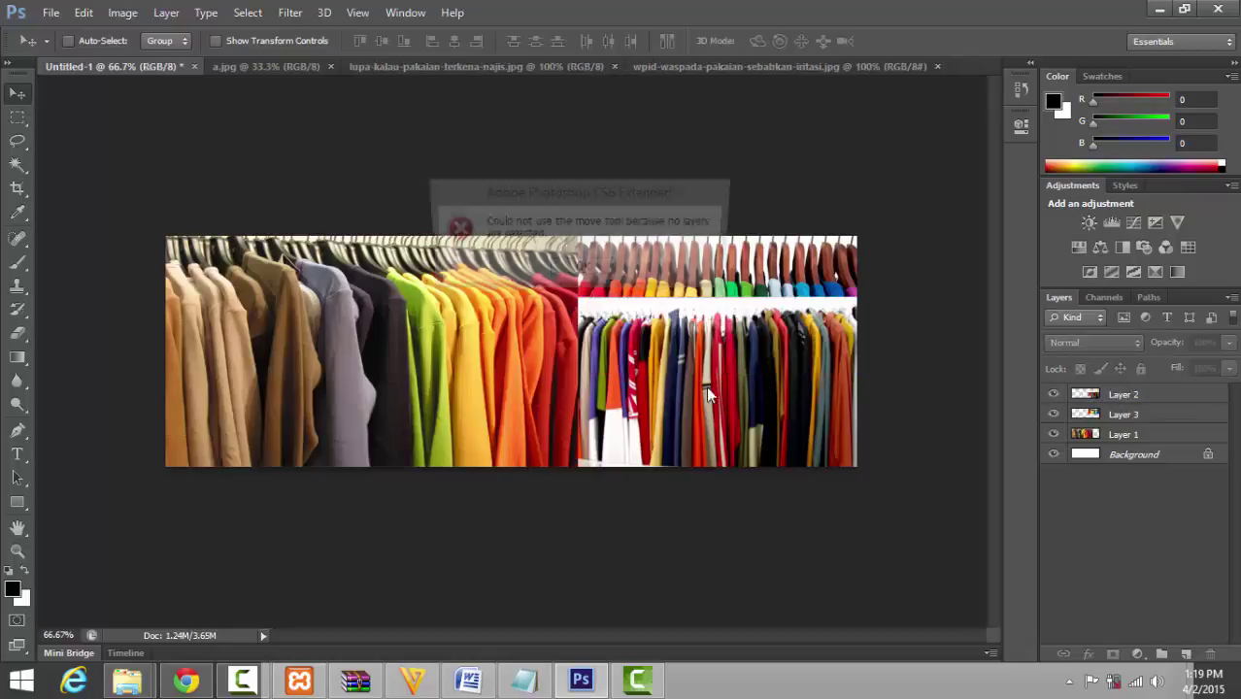
pyautogui.click(587, 271)
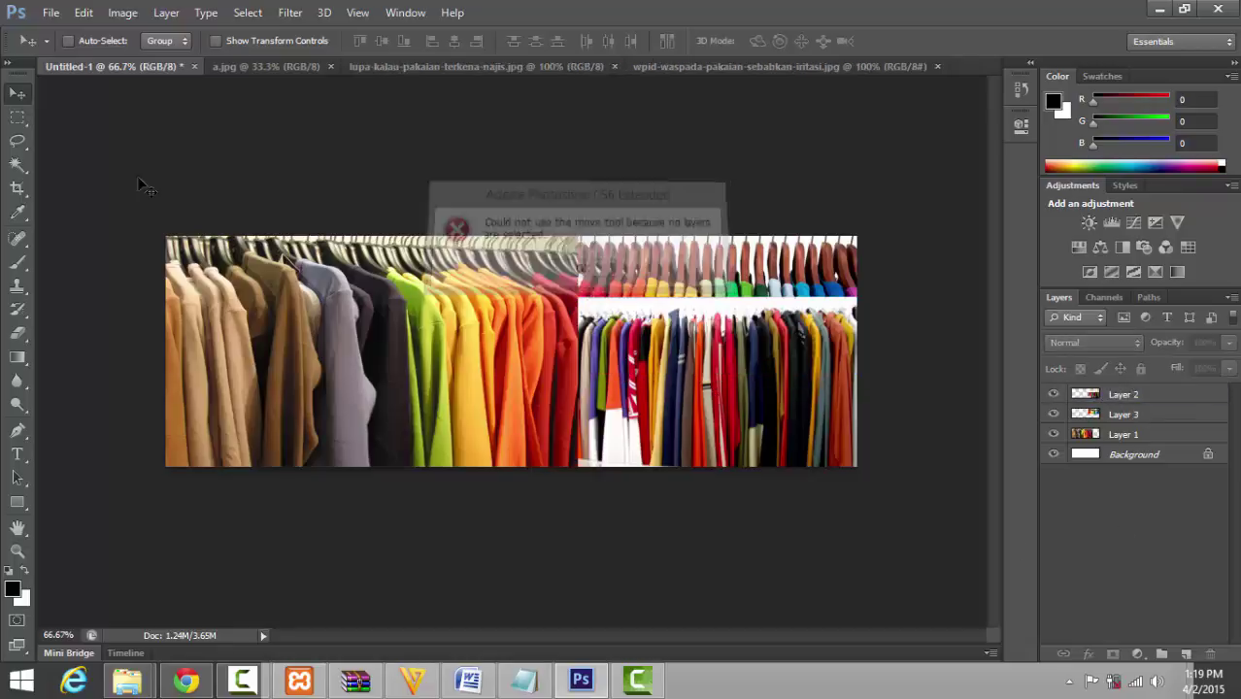
# Free Transform Layer 2 to 66.74% width and 60% height, keeping it in the banner's lower-right corner, and apply it
pyautogui.click(1124, 394)
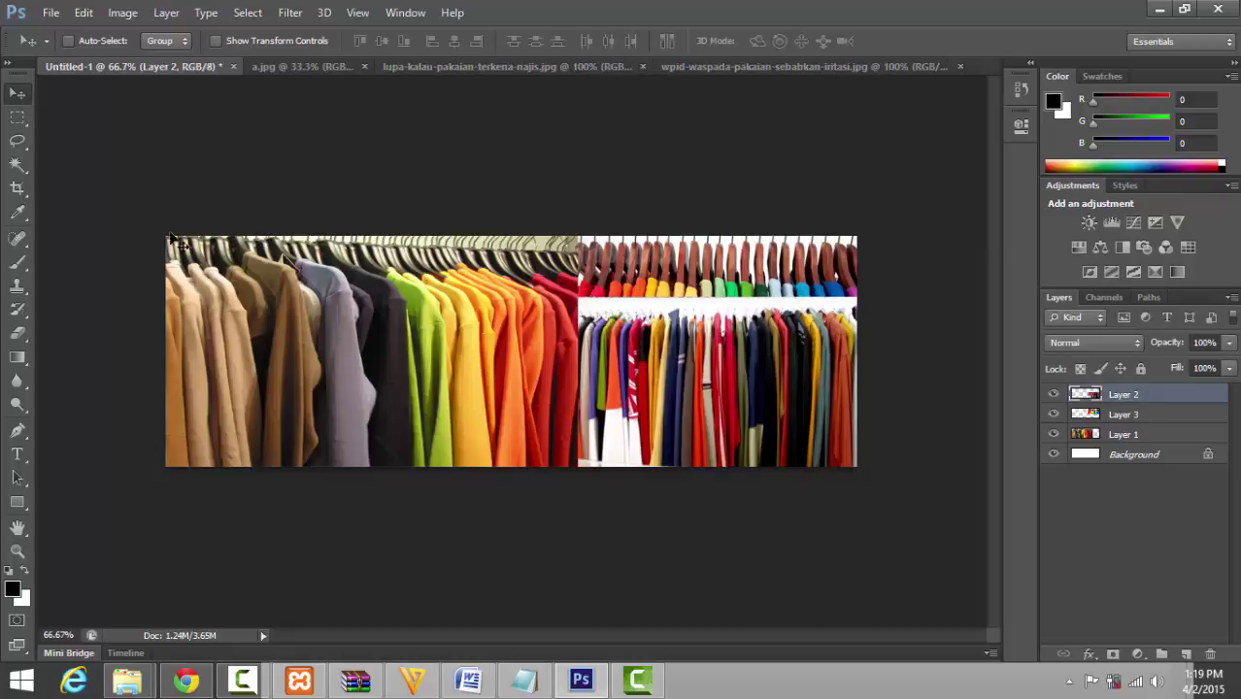
pyautogui.click(17, 117)
pyautogui.rightClick(709, 406)
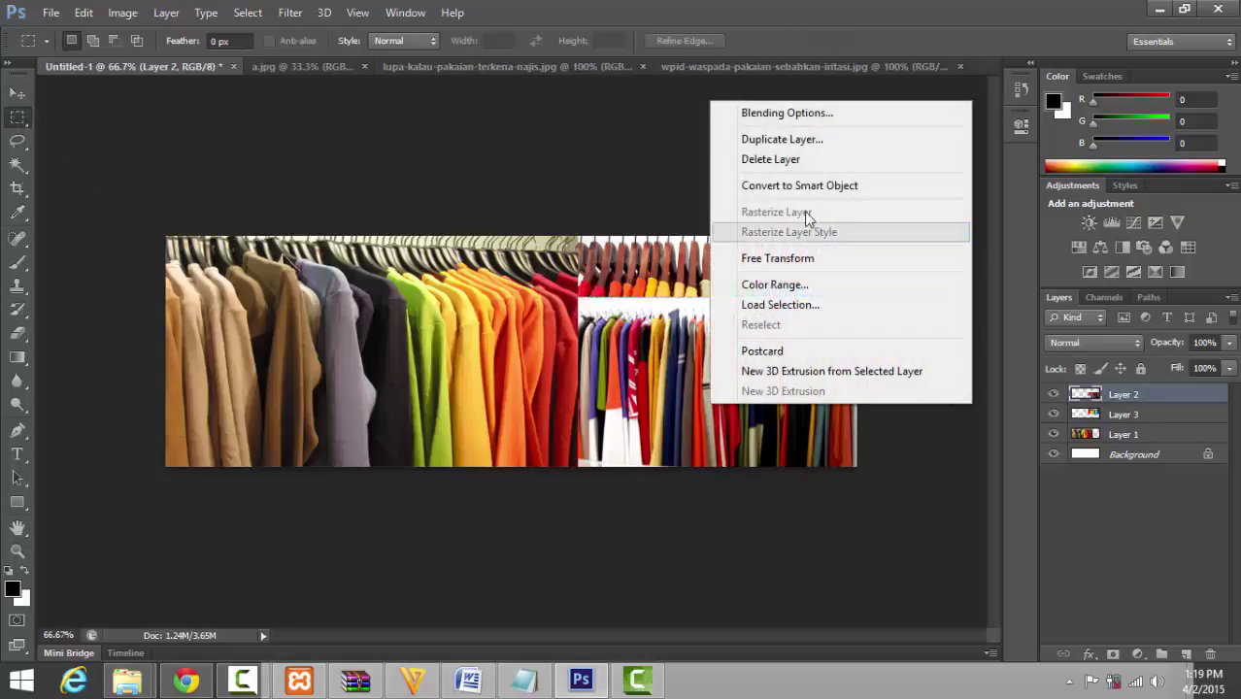
pyautogui.click(822, 263)
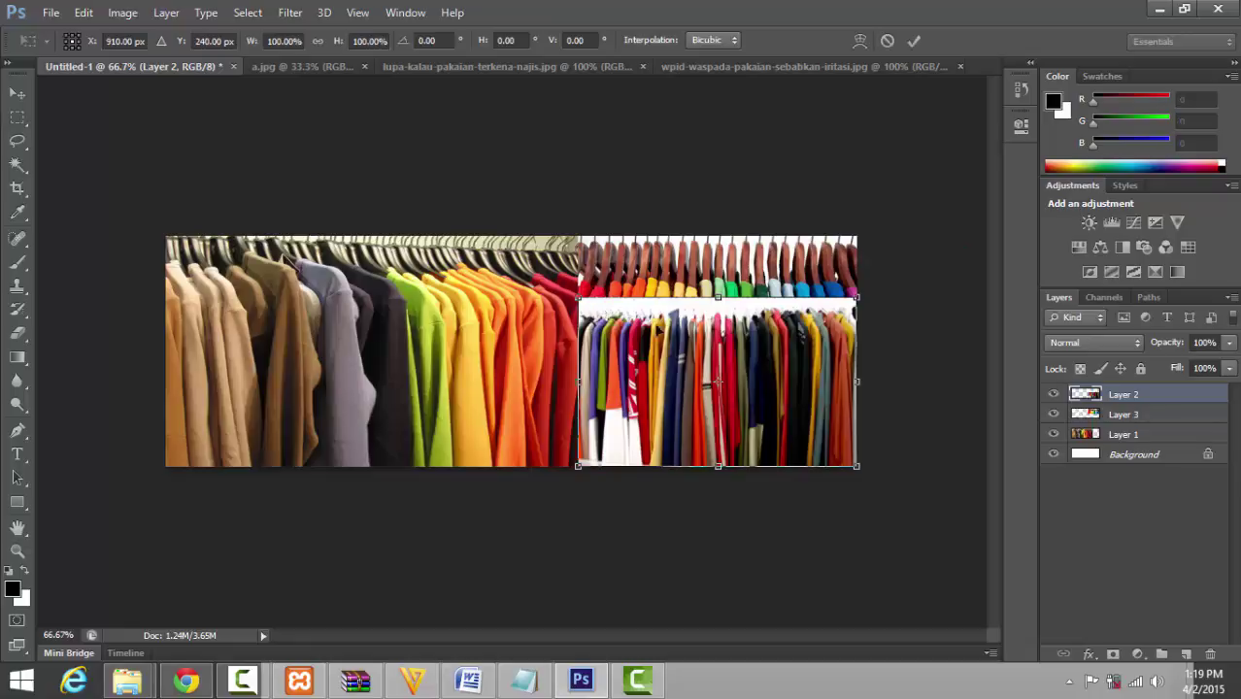
pyautogui.moveTo(577, 296); pyautogui.dragTo(670, 366)
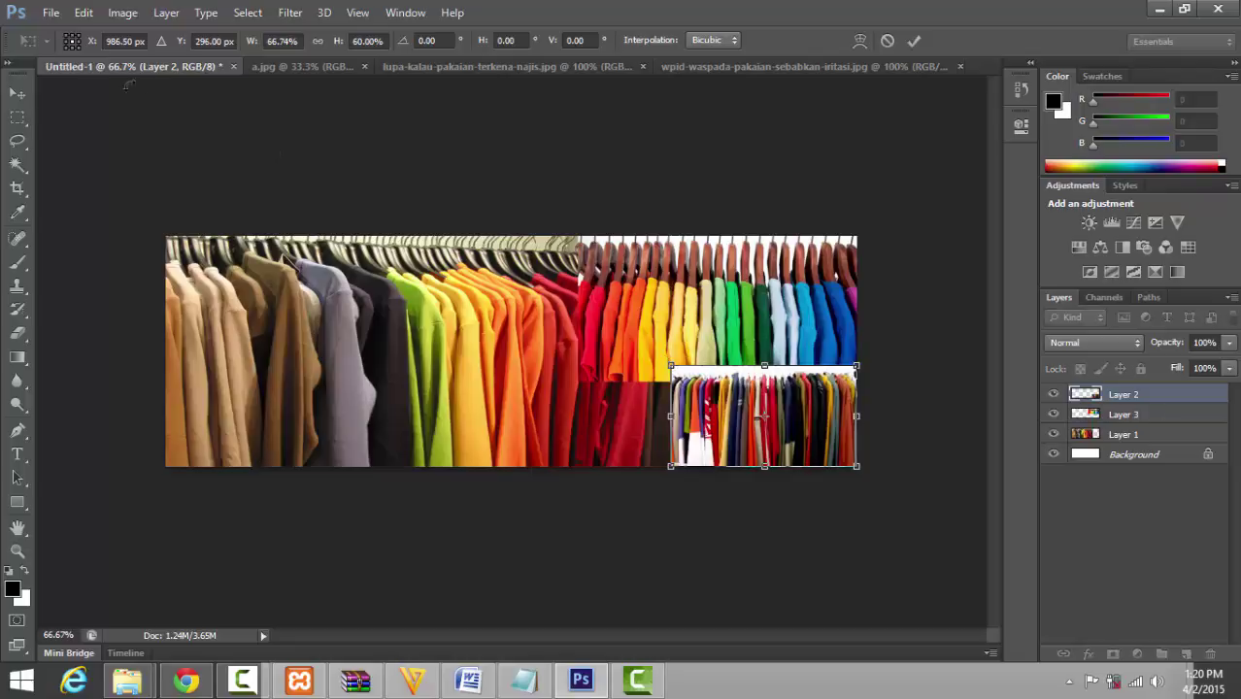
pyautogui.click(20, 95)
pyautogui.click(537, 271)
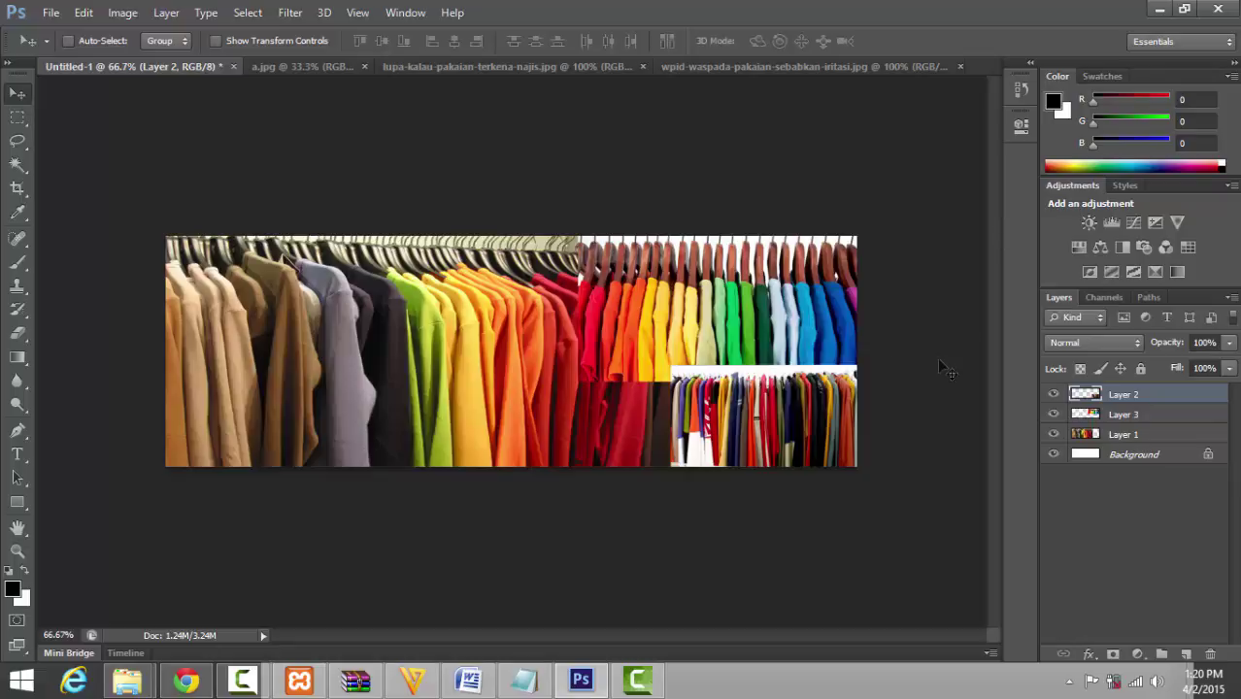
# Export the banner with Save for Web in JPEG format and proceed to choosing the save location
pyautogui.click(51, 11)
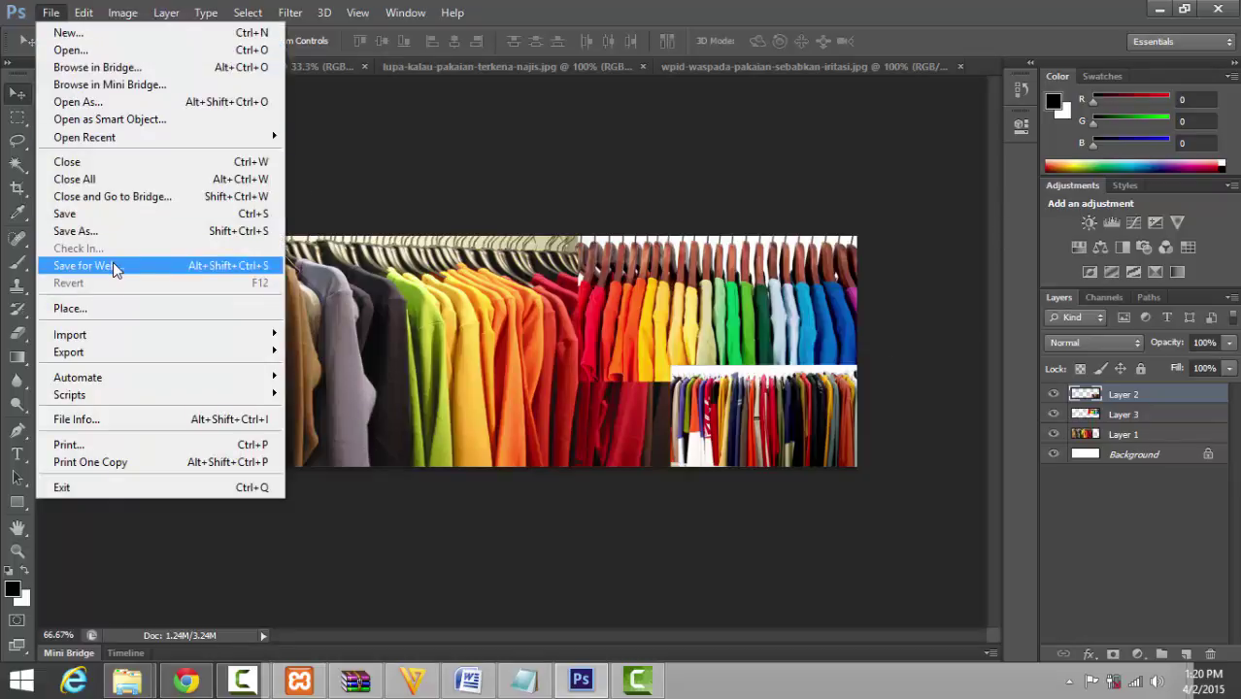
pyautogui.click(68, 268)
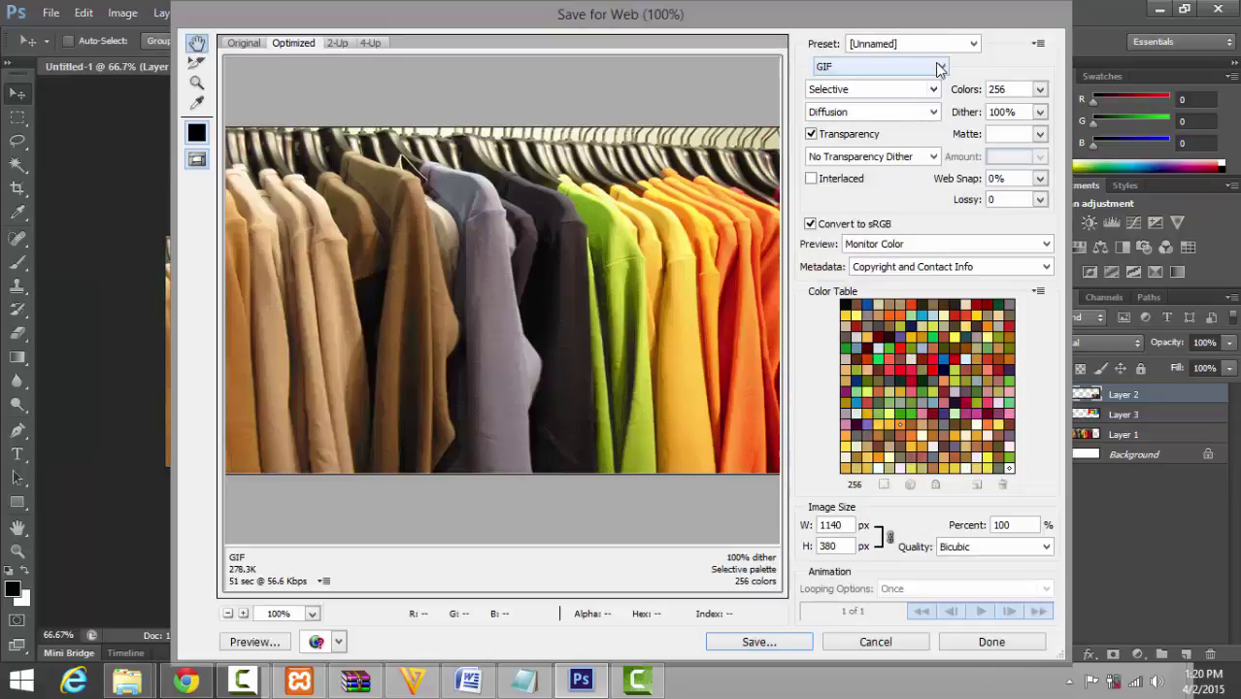
pyautogui.click(941, 68)
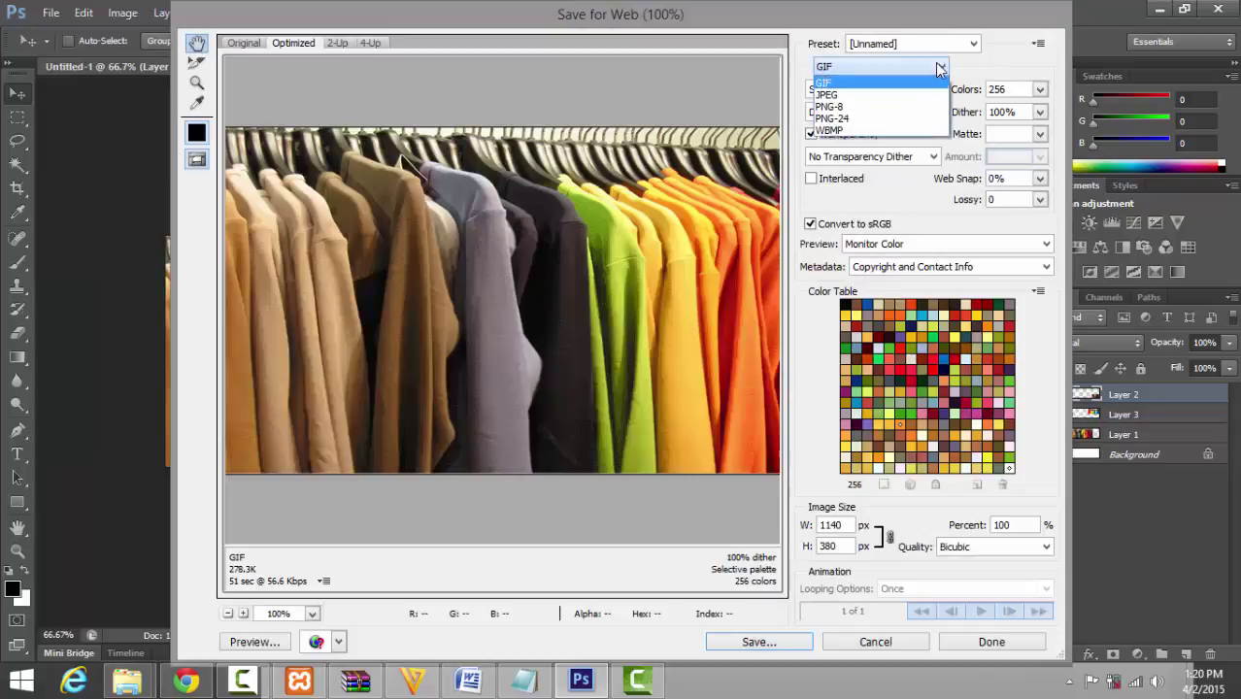
pyautogui.click(891, 95)
pyautogui.click(747, 643)
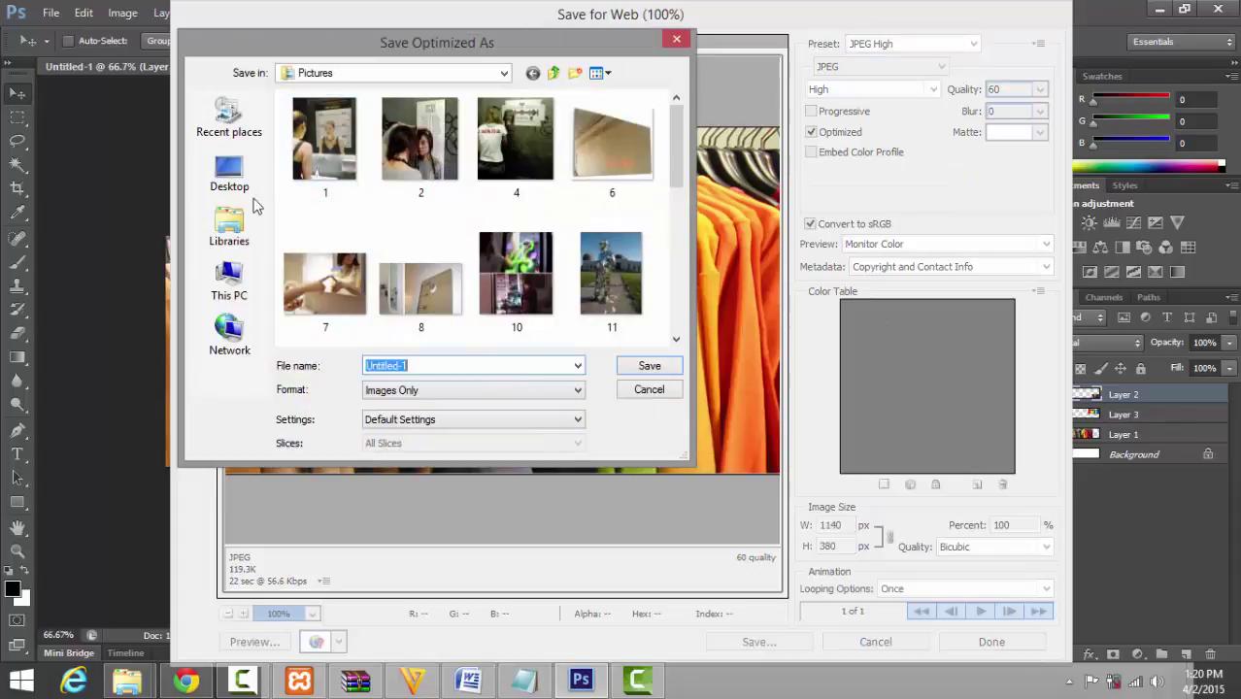
# Save the optimized banner image in the produk folder inside cd e-commerce on drive D
pyautogui.click(230, 280)
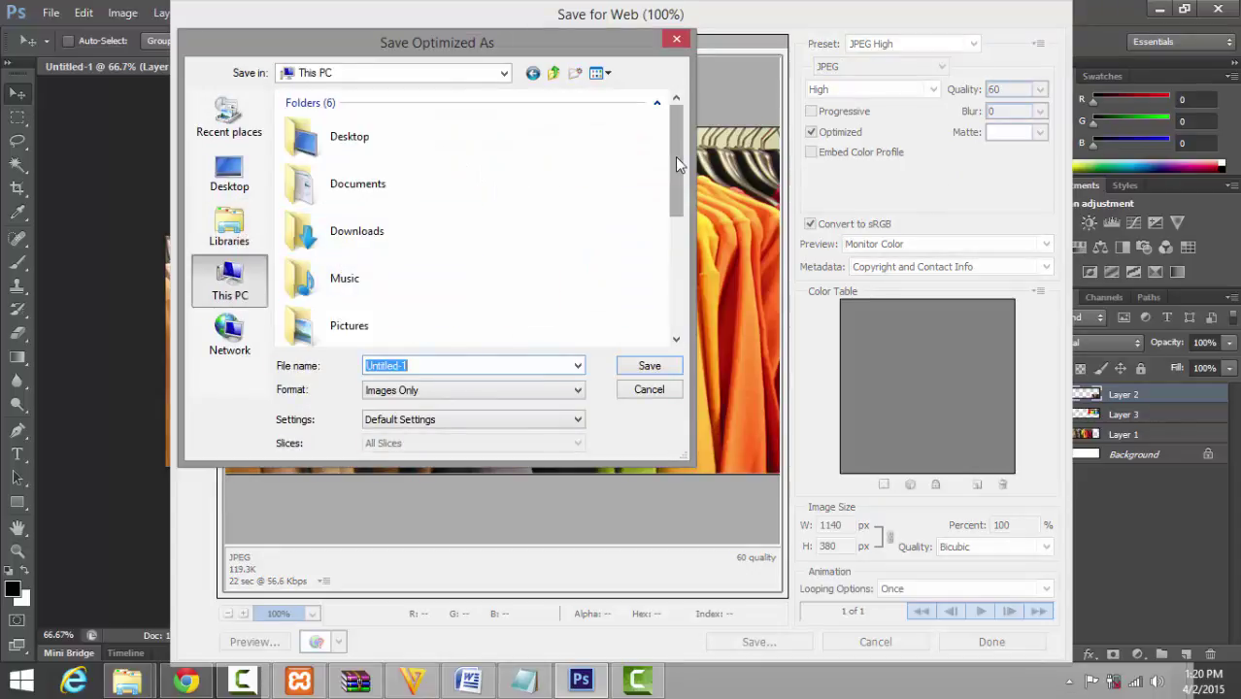
pyautogui.moveTo(677, 165); pyautogui.dragTo(679, 287)
pyautogui.click(406, 222)
pyautogui.doubleClick(431, 245)
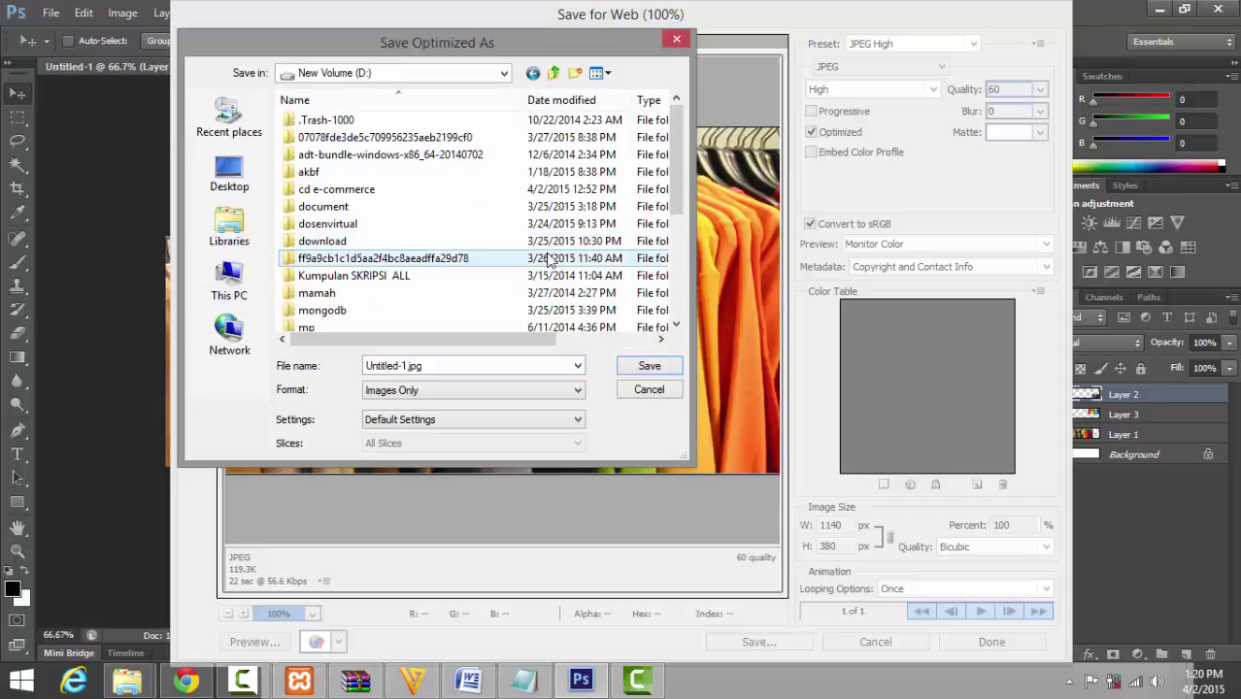
pyautogui.doubleClick(491, 192)
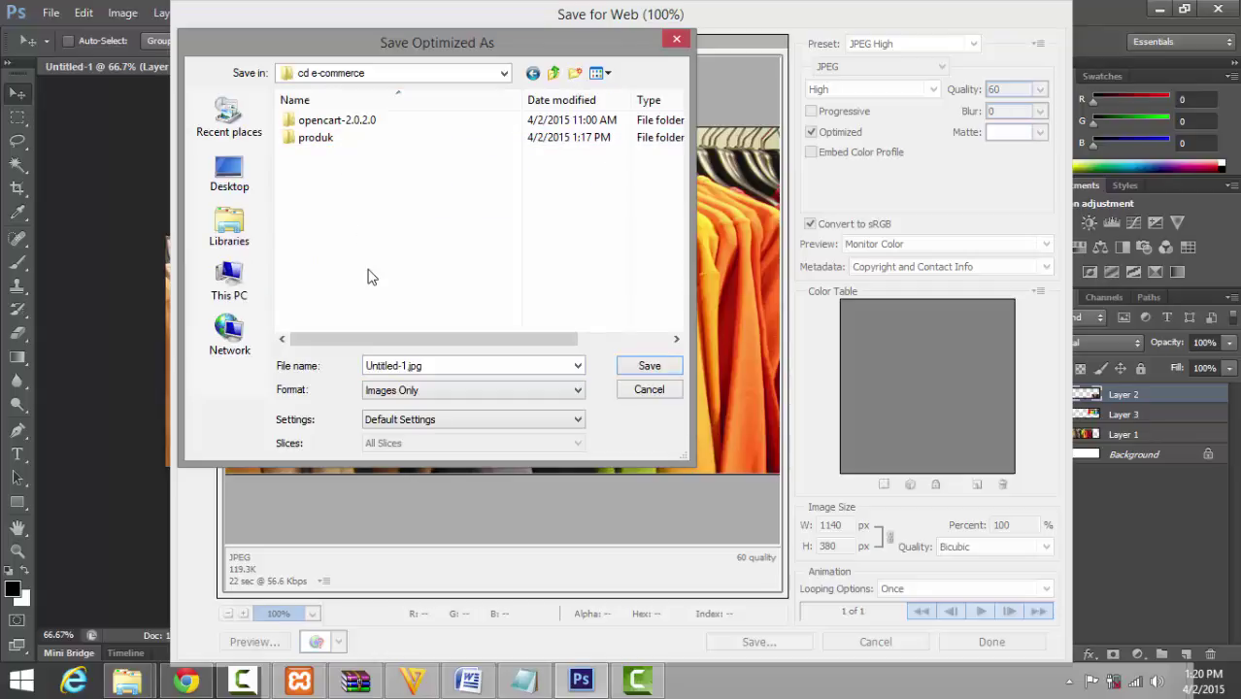
pyautogui.doubleClick(354, 144)
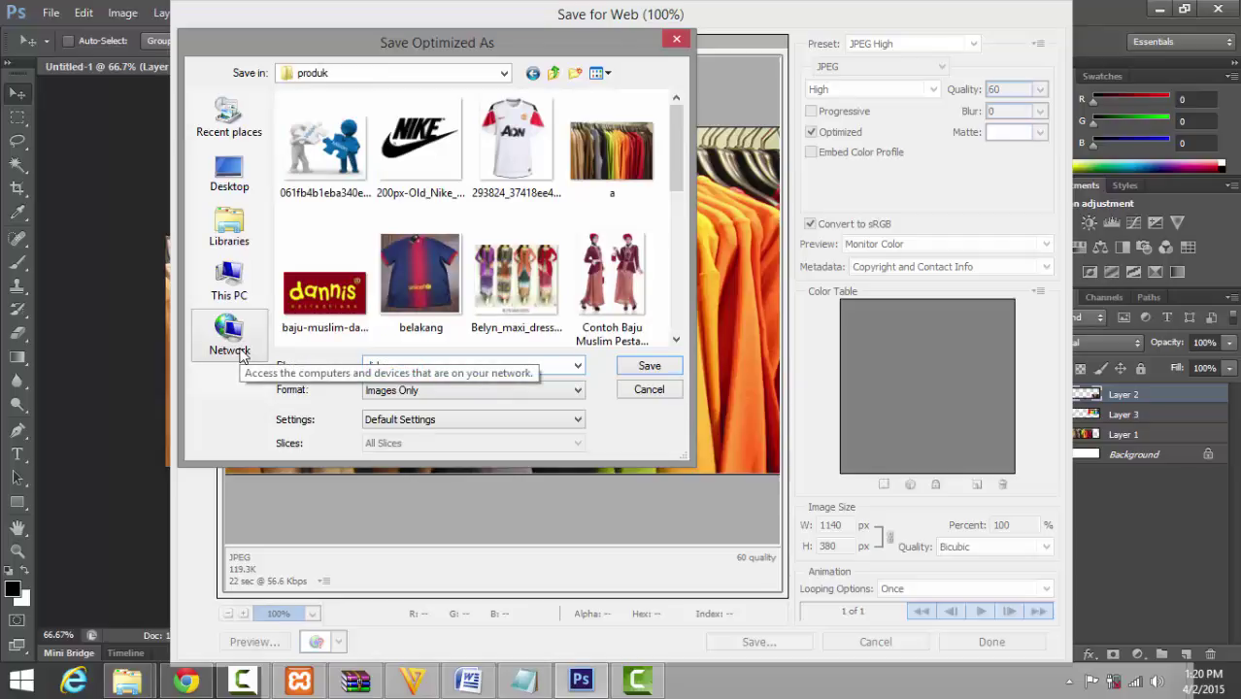
pyautogui.press('Return')
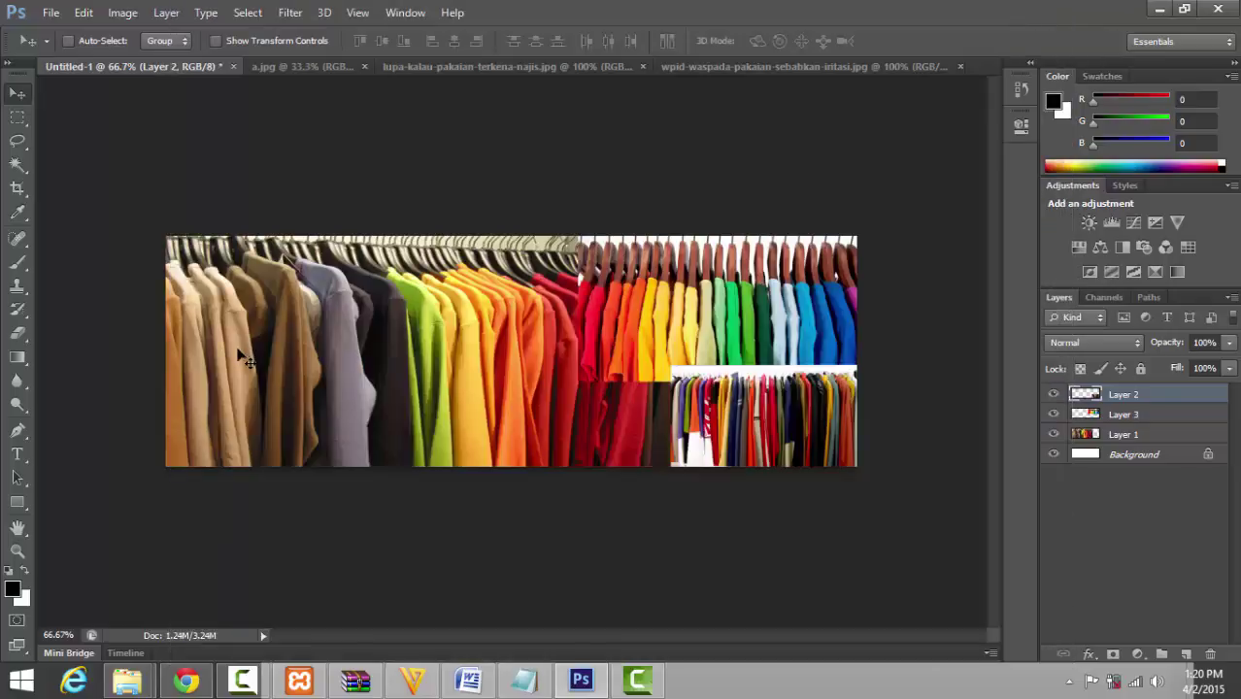
# Switch to Chrome and close the clothing picture and downloads tabs, leaving the pakaian image search in view
pyautogui.moveTo(131, 680)
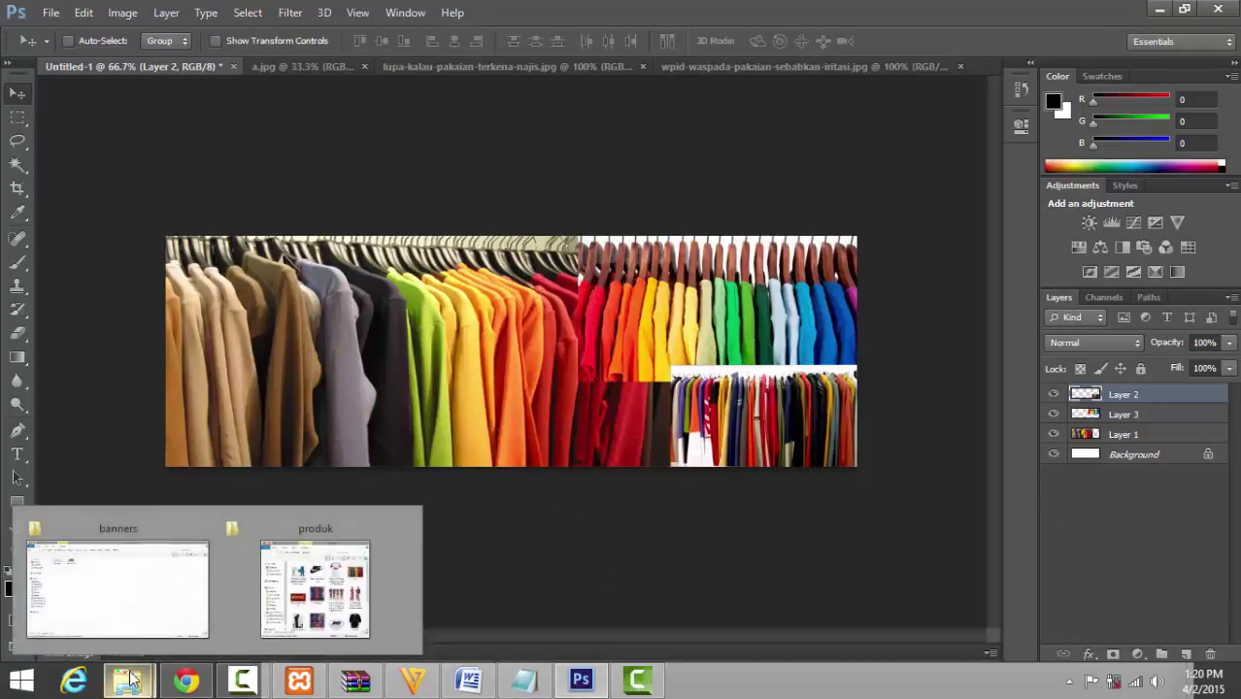
pyautogui.moveTo(141, 625)
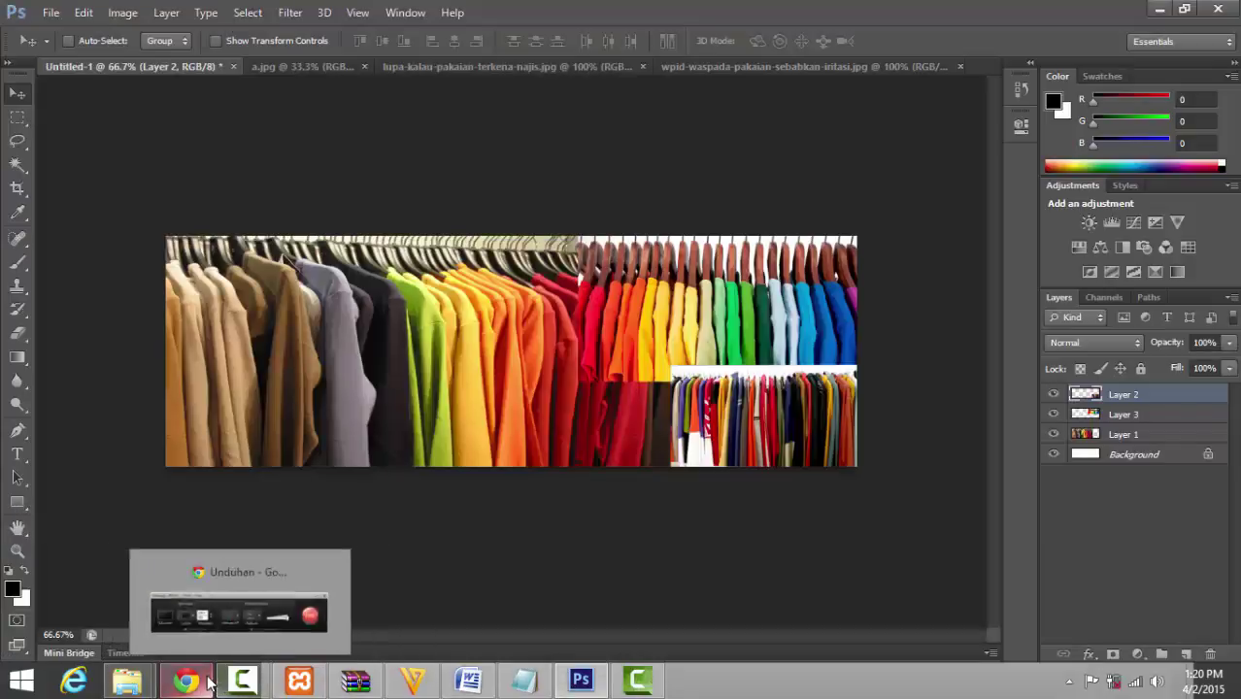
pyautogui.click(187, 680)
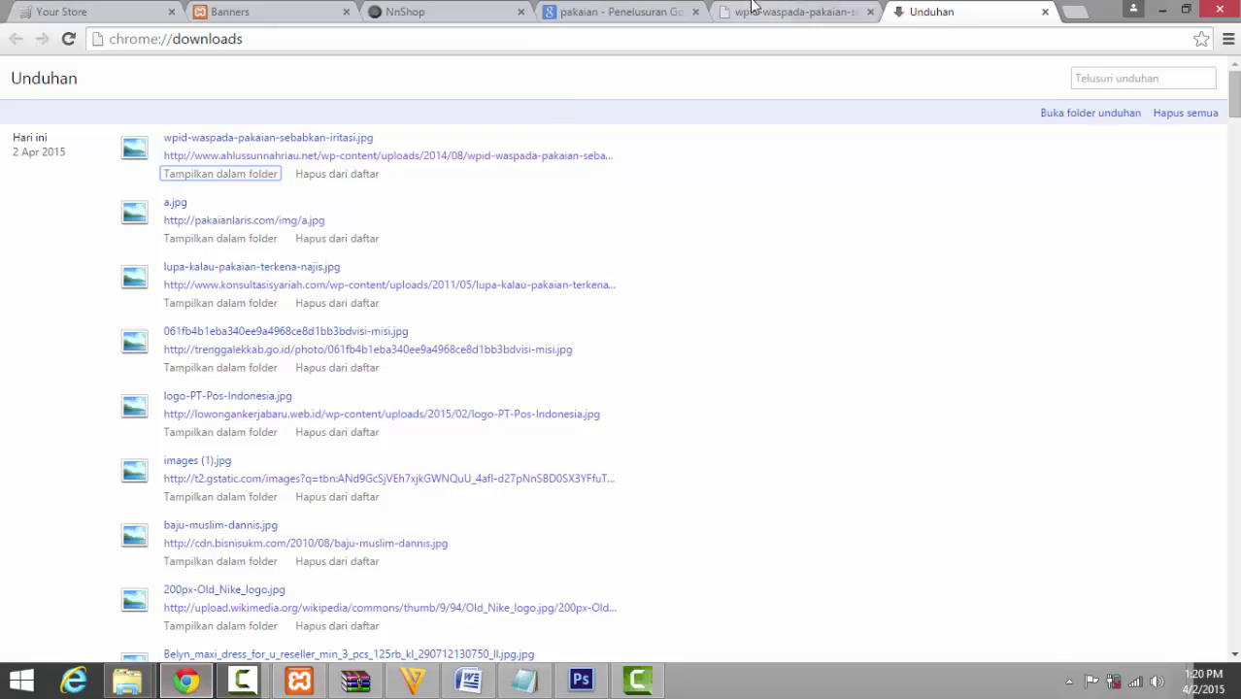
pyautogui.click(629, 12)
pyautogui.click(871, 12)
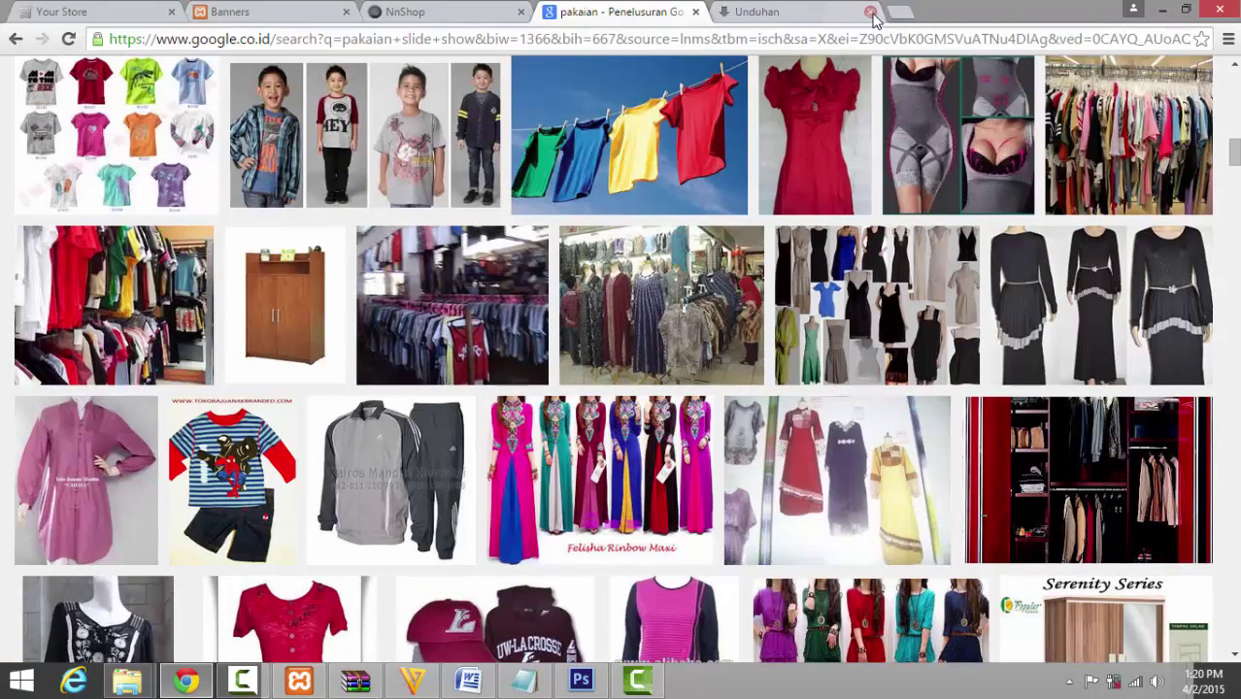
pyautogui.click(870, 12)
# Search Google Images for "jersey bola" in place of the pakaian query
pyautogui.scroll(-2, 621, 349)
pyautogui.scroll(10, 354, 165)
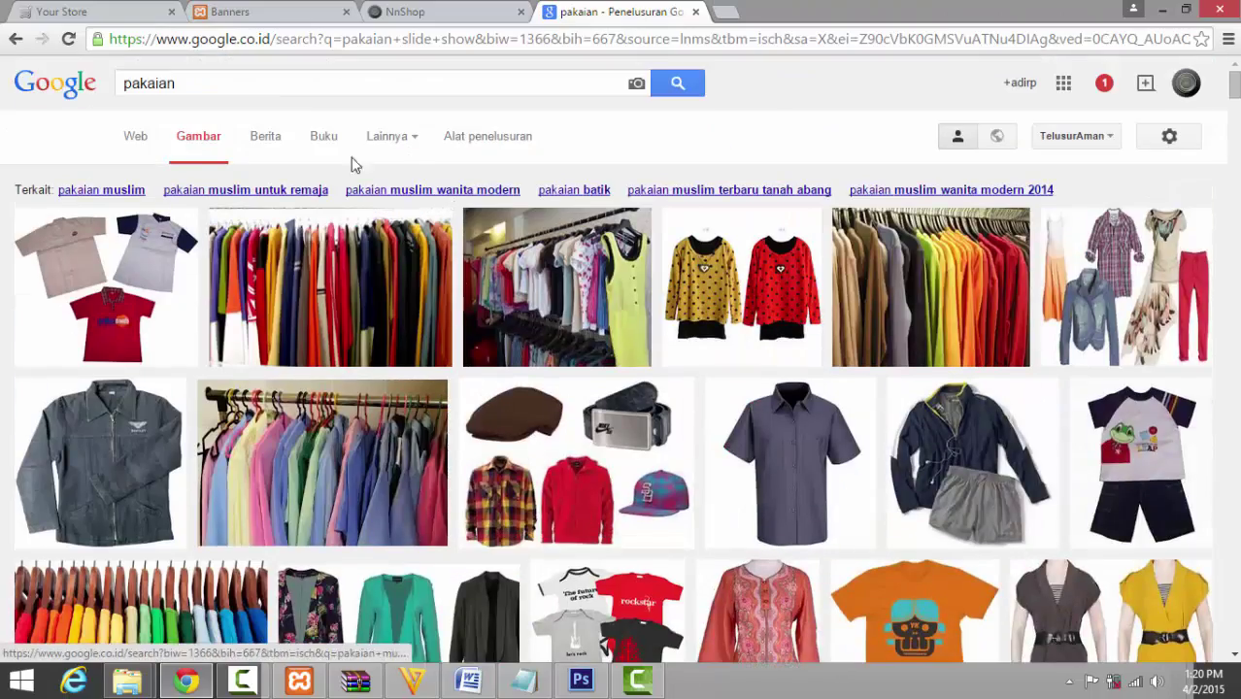
pyautogui.doubleClick(263, 80)
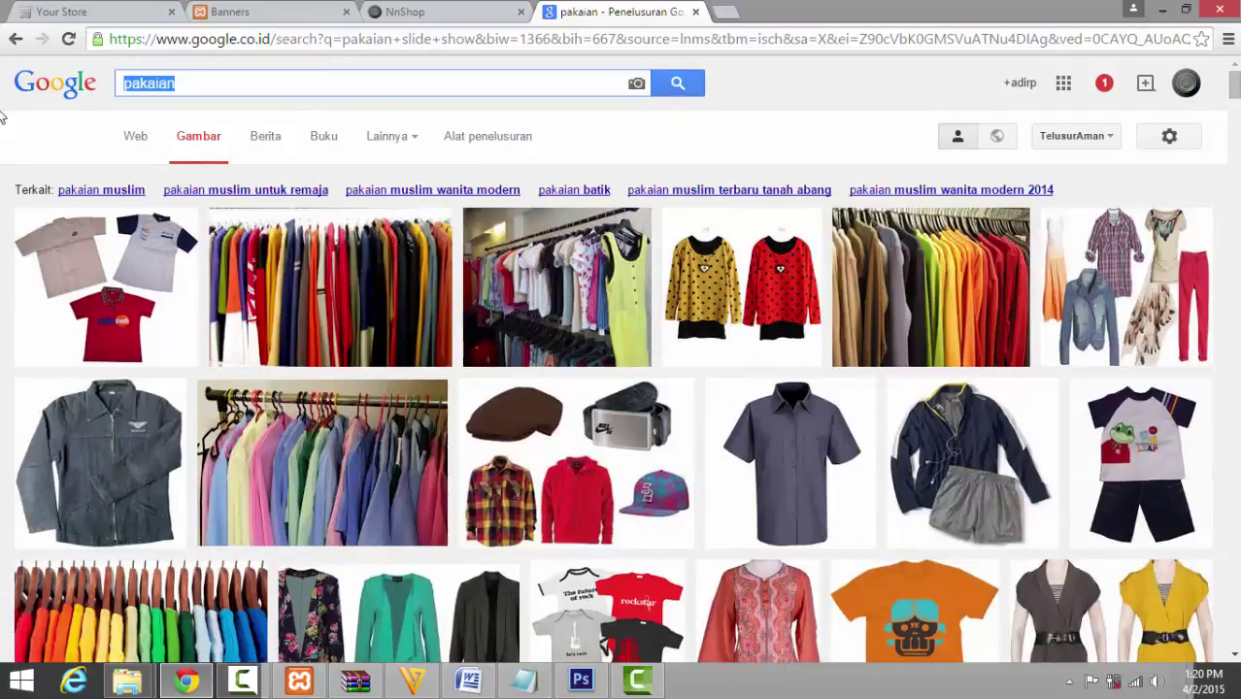
pyautogui.write('jers')
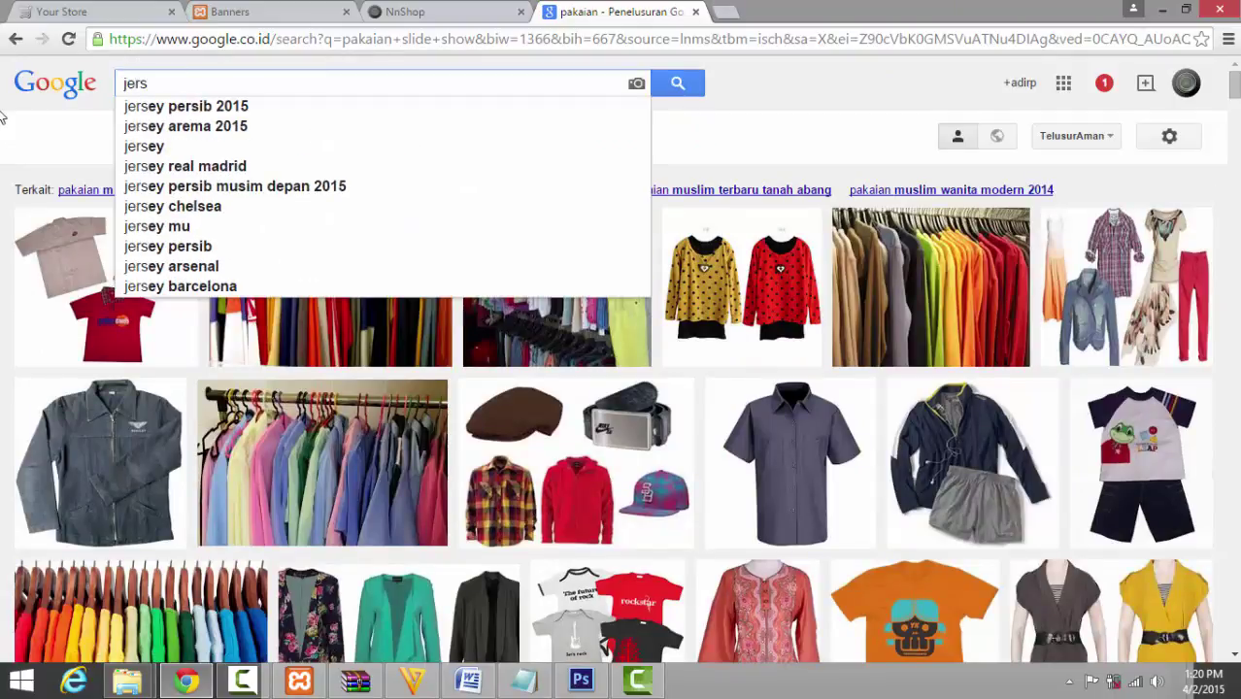
pyautogui.write('ey ')
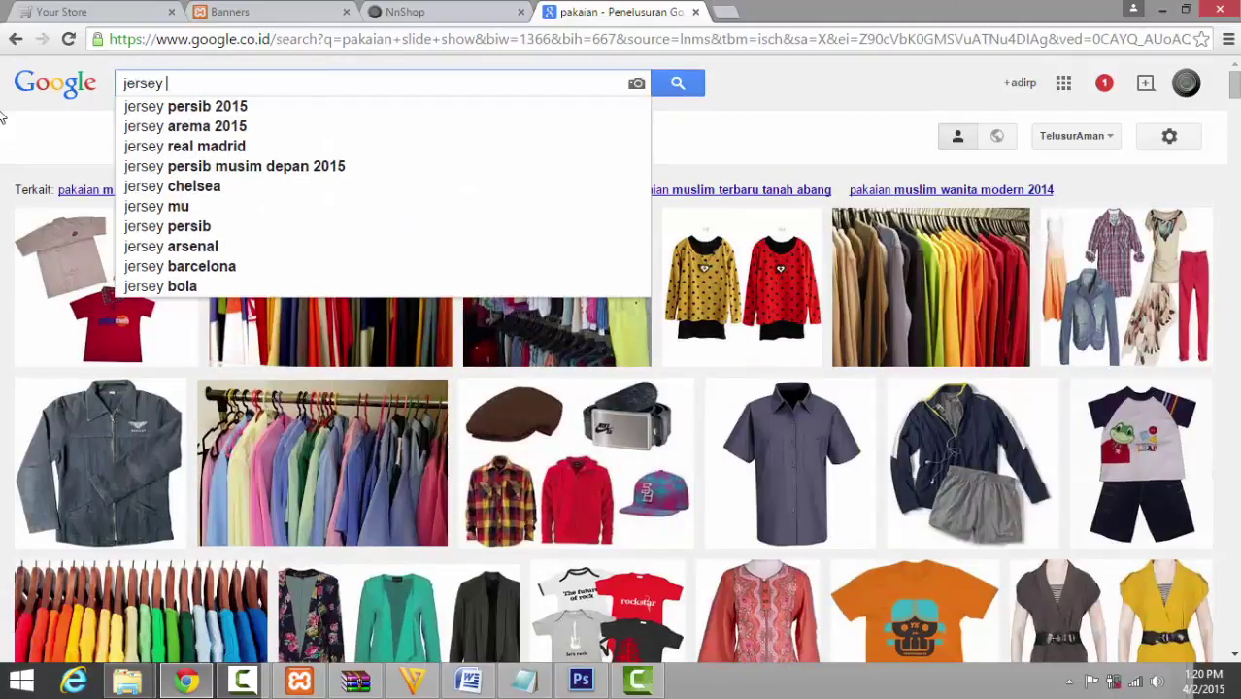
pyautogui.write('boal')
pyautogui.press('Return')
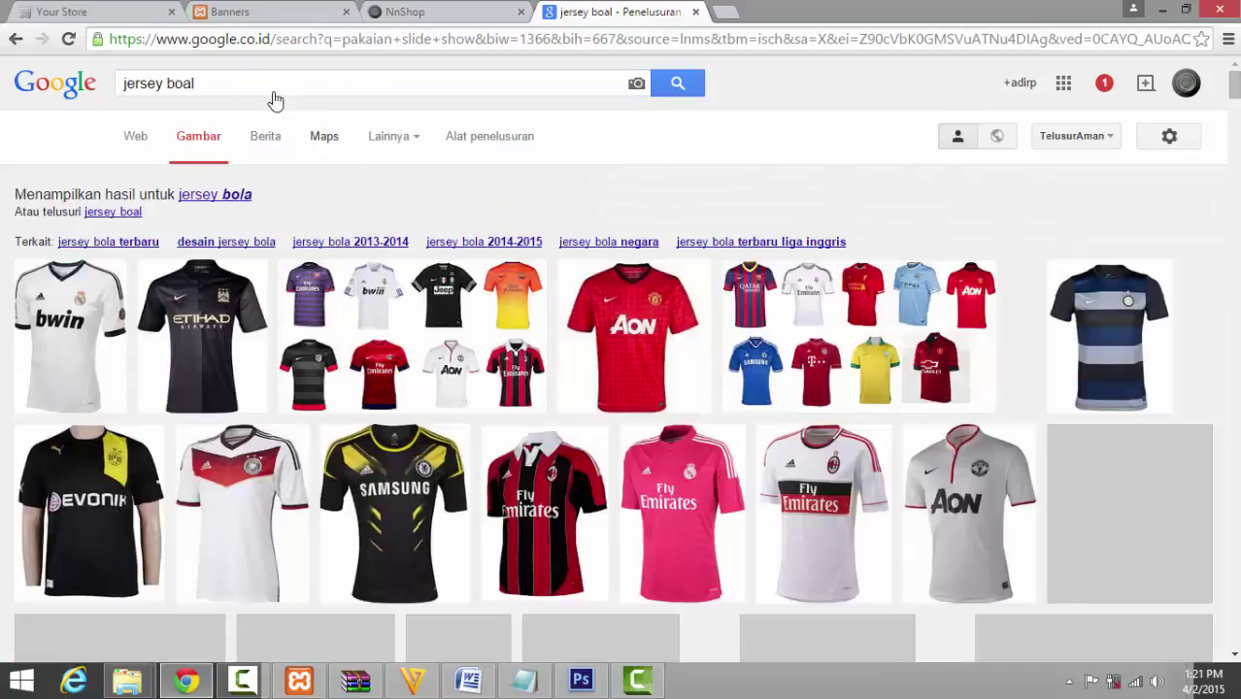
pyautogui.click(209, 82)
pyautogui.press('BackSpace')
pyautogui.press('BackSpace')
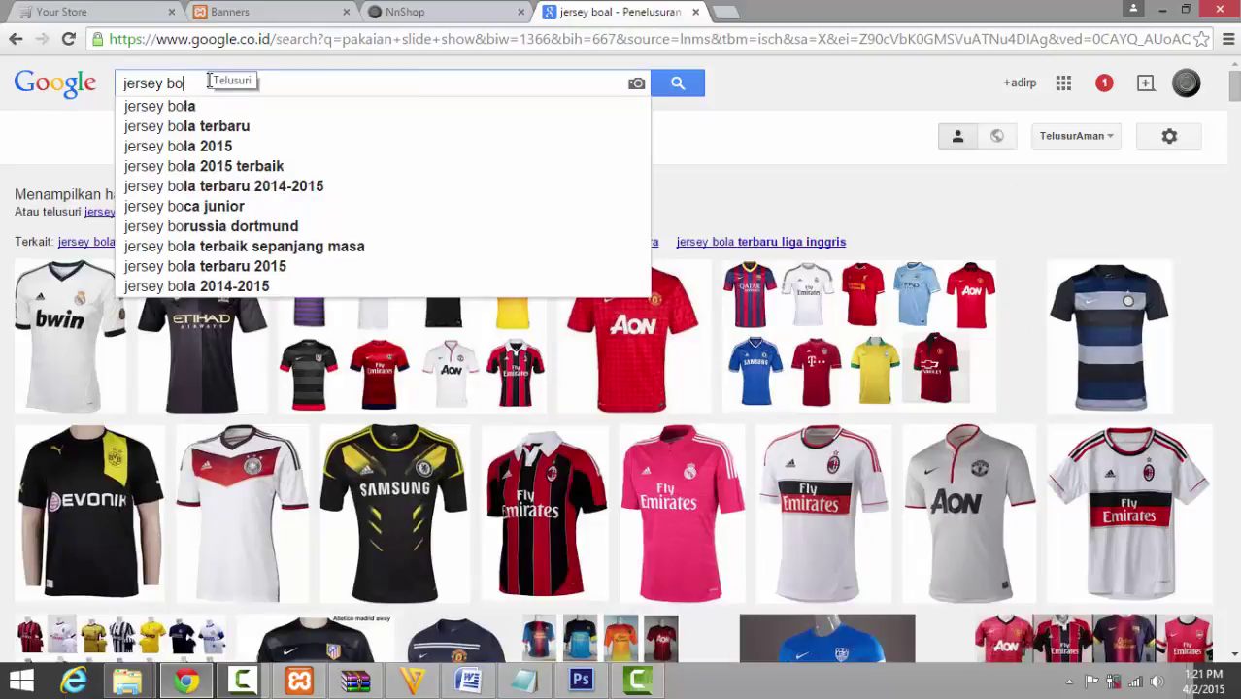
pyautogui.write('la')
pyautogui.press('Return')
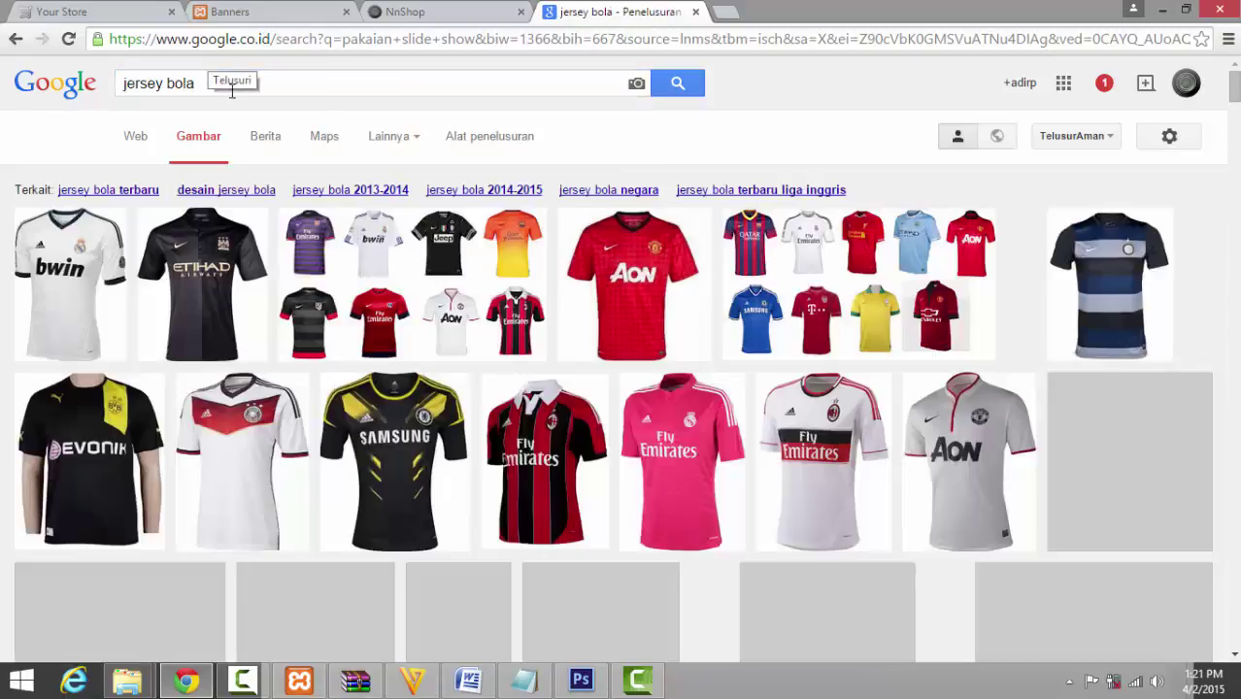
# Show the image search tools and filter the jersey results to the Besar (large) size
pyautogui.click(515, 141)
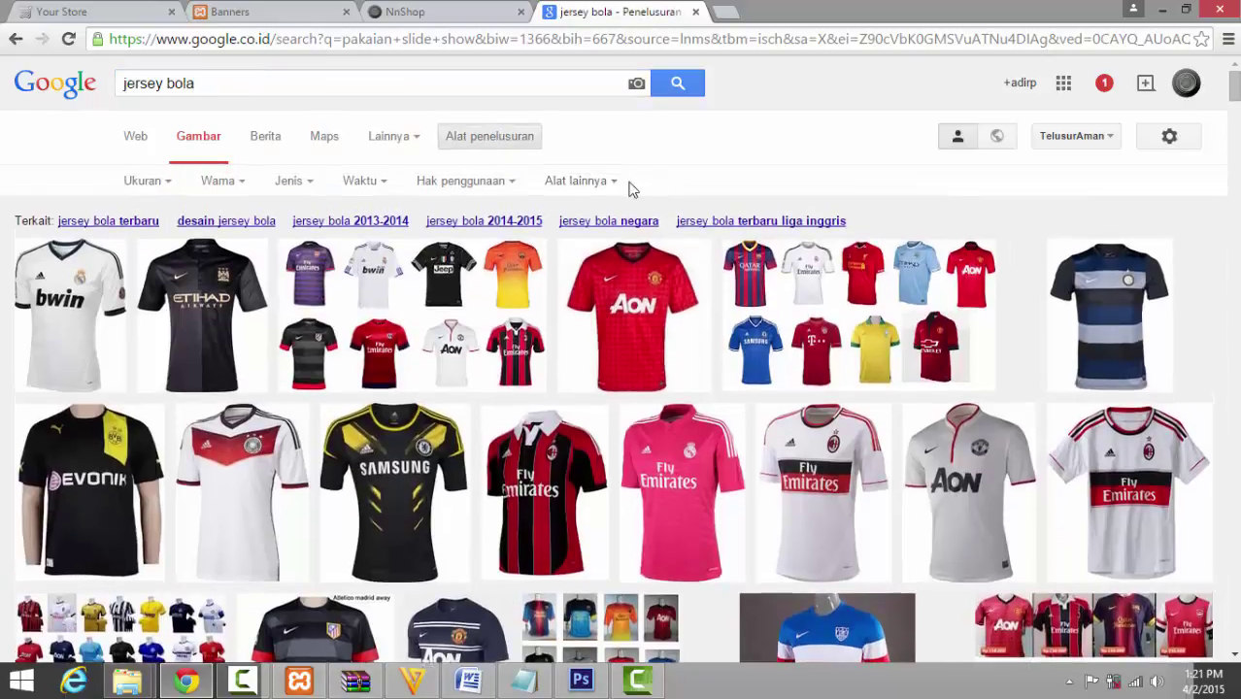
pyautogui.click(163, 184)
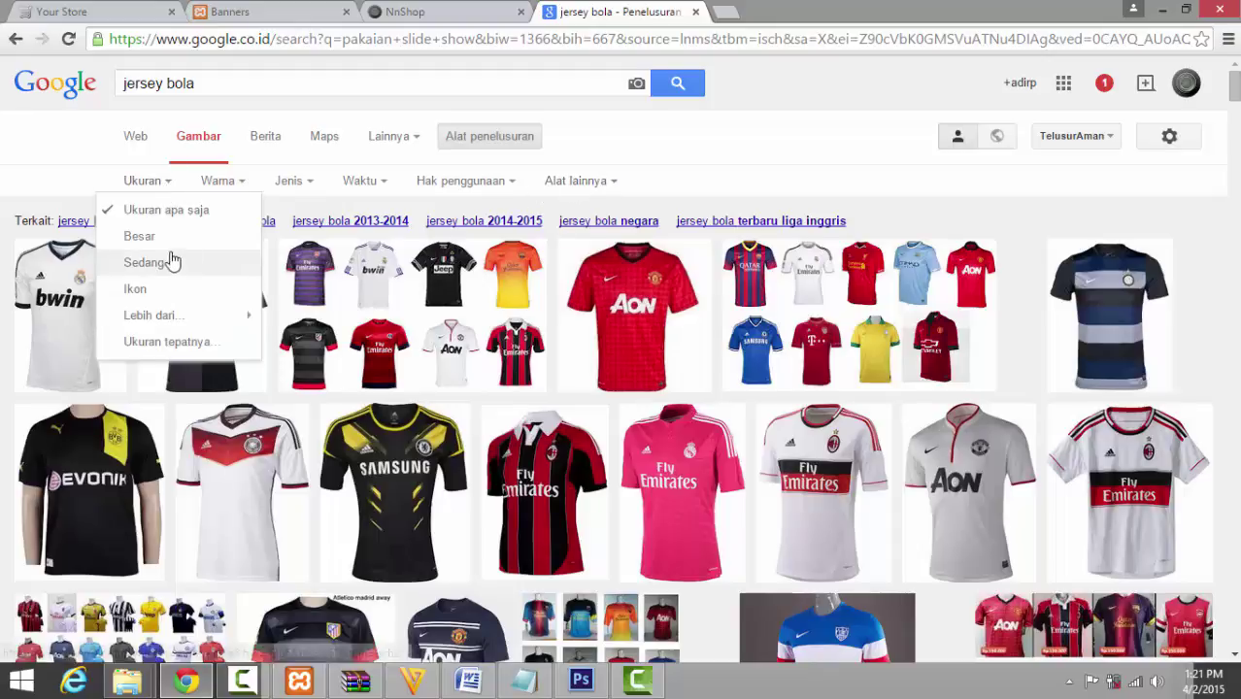
pyautogui.click(237, 238)
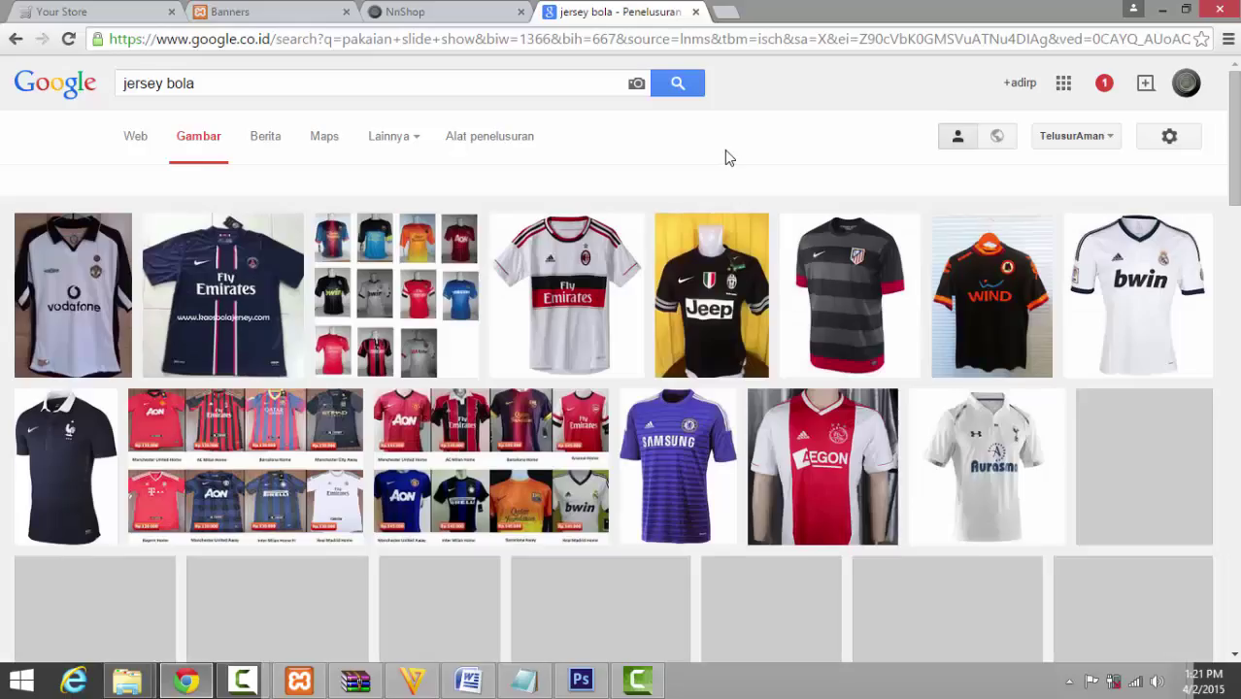
# Browse the minimum-size choices, then start an exact-size filter and set its width to 1130 px
pyautogui.click(144, 183)
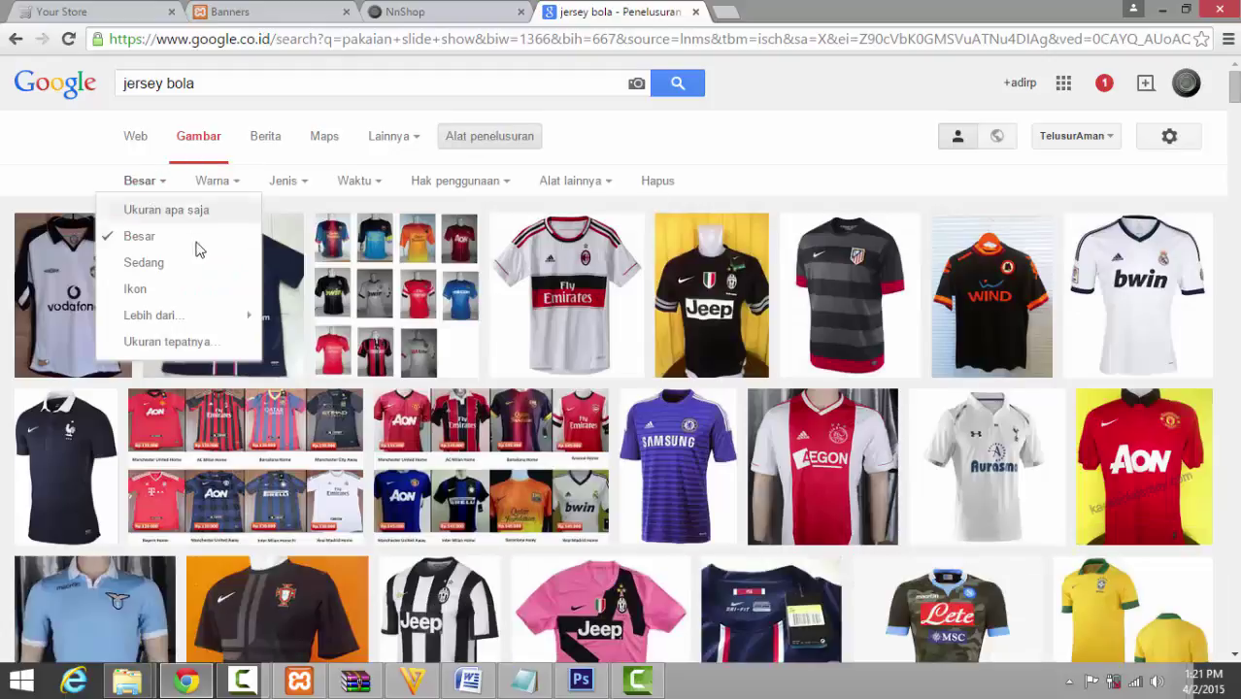
pyautogui.moveTo(209, 316)
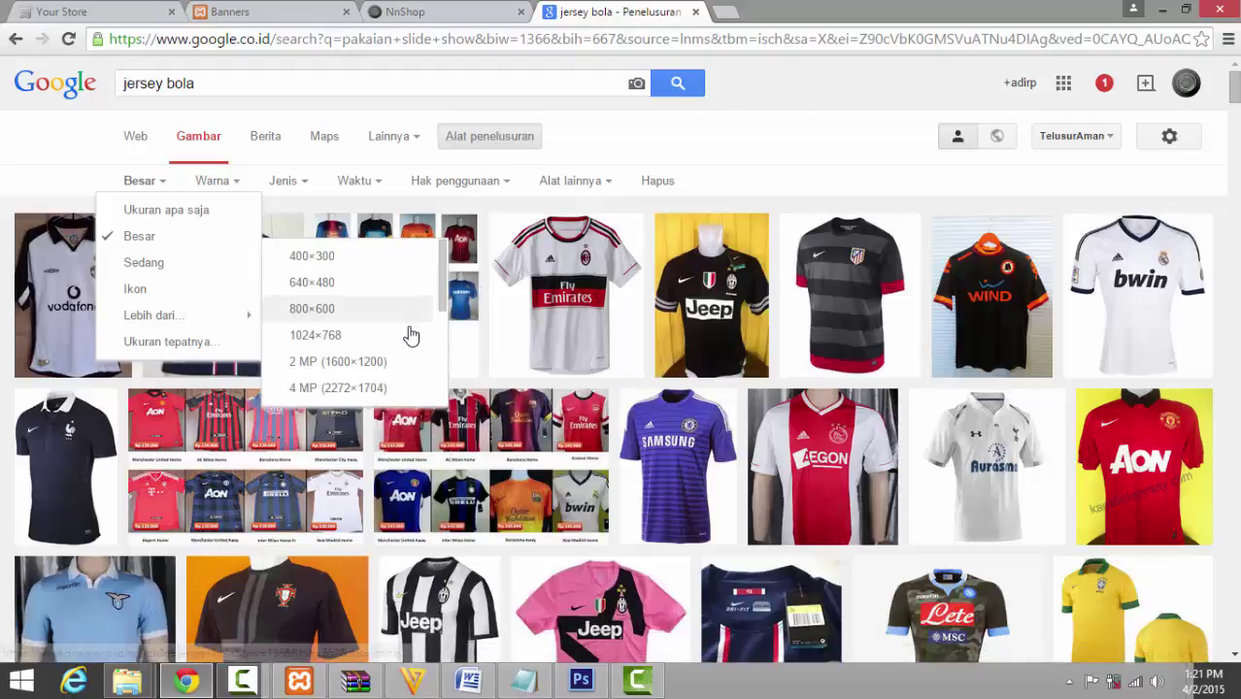
pyautogui.scroll(-3, 410, 332)
pyautogui.scroll(2, 410, 311)
pyautogui.scroll(2, 411, 305)
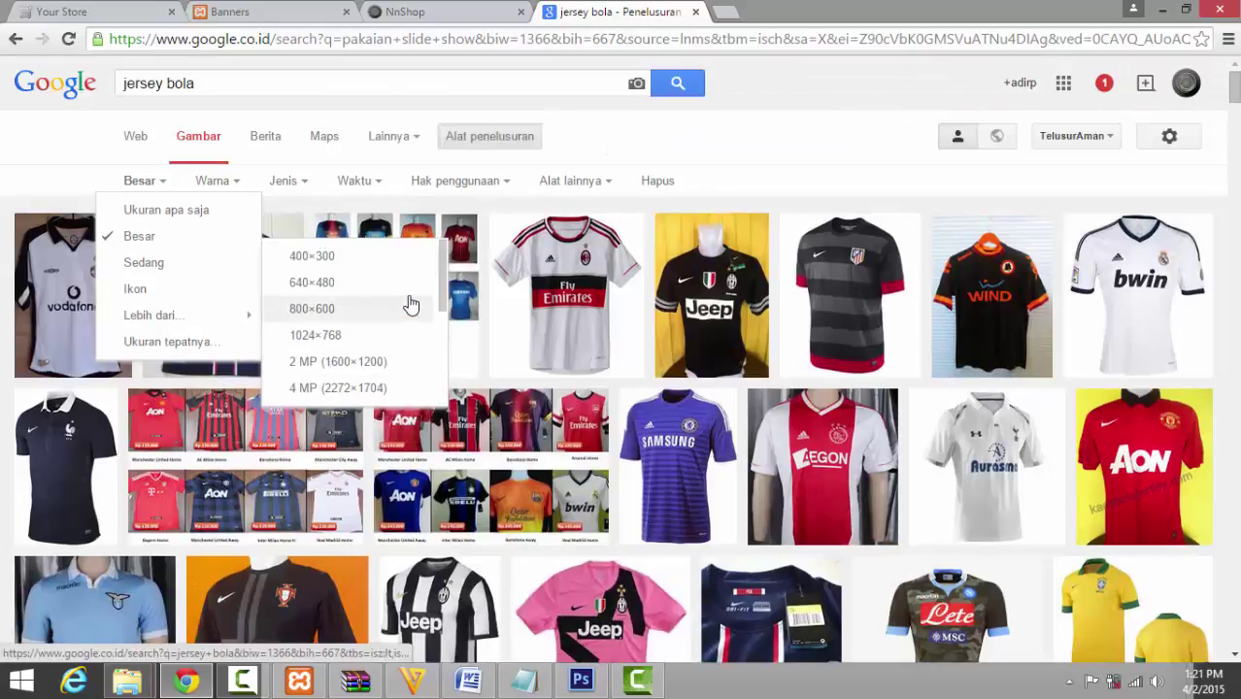
pyautogui.click(168, 342)
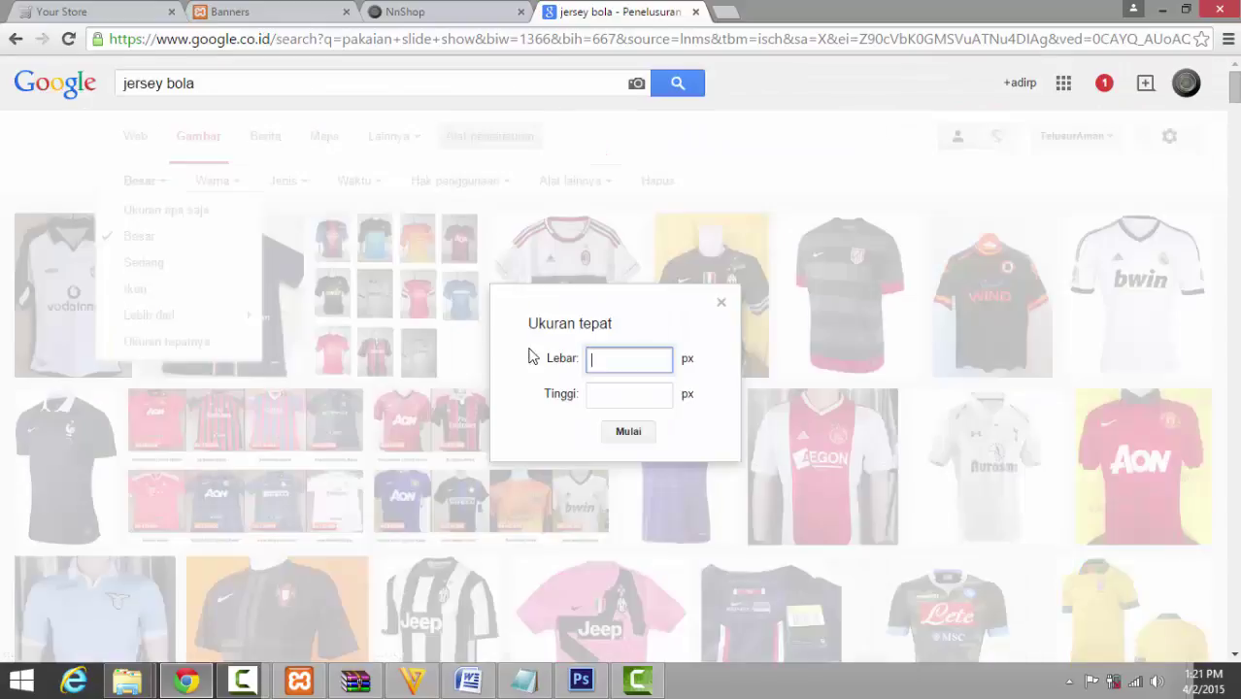
pyautogui.write('1130')
pyautogui.press('Tab')
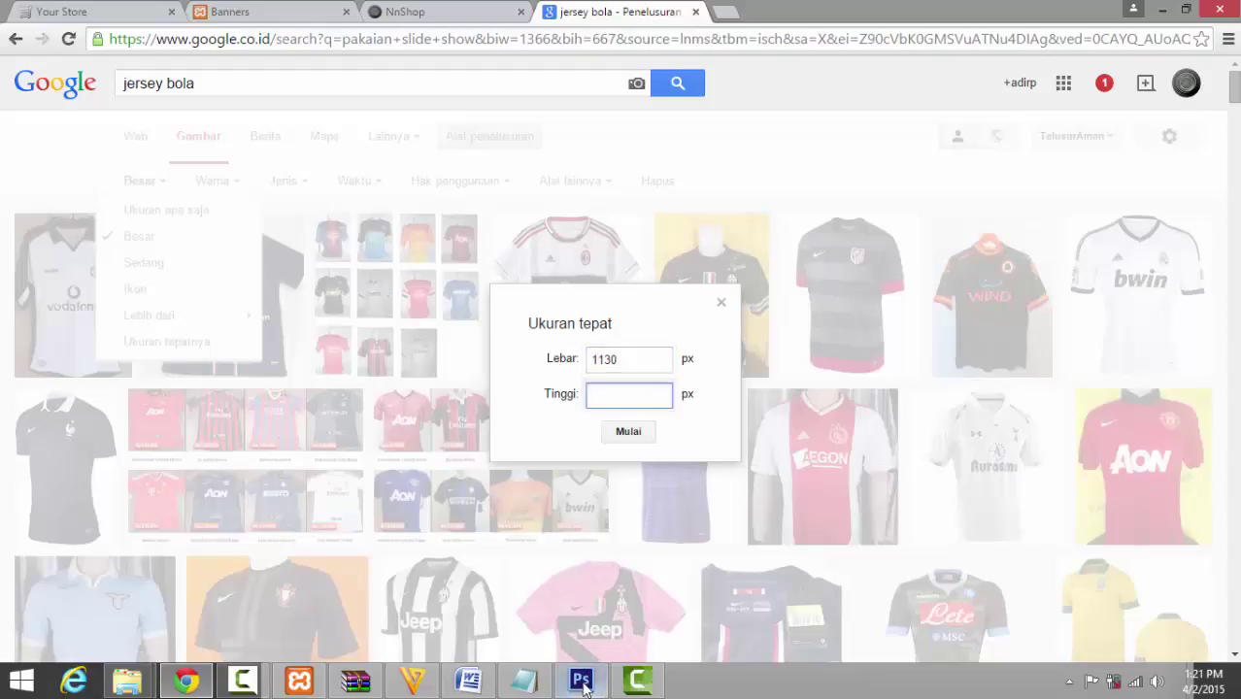
# Switch to File Explorer and look through the produk, cd e-commerce and banners folders for the existing banner files
pyautogui.moveTo(127, 682)
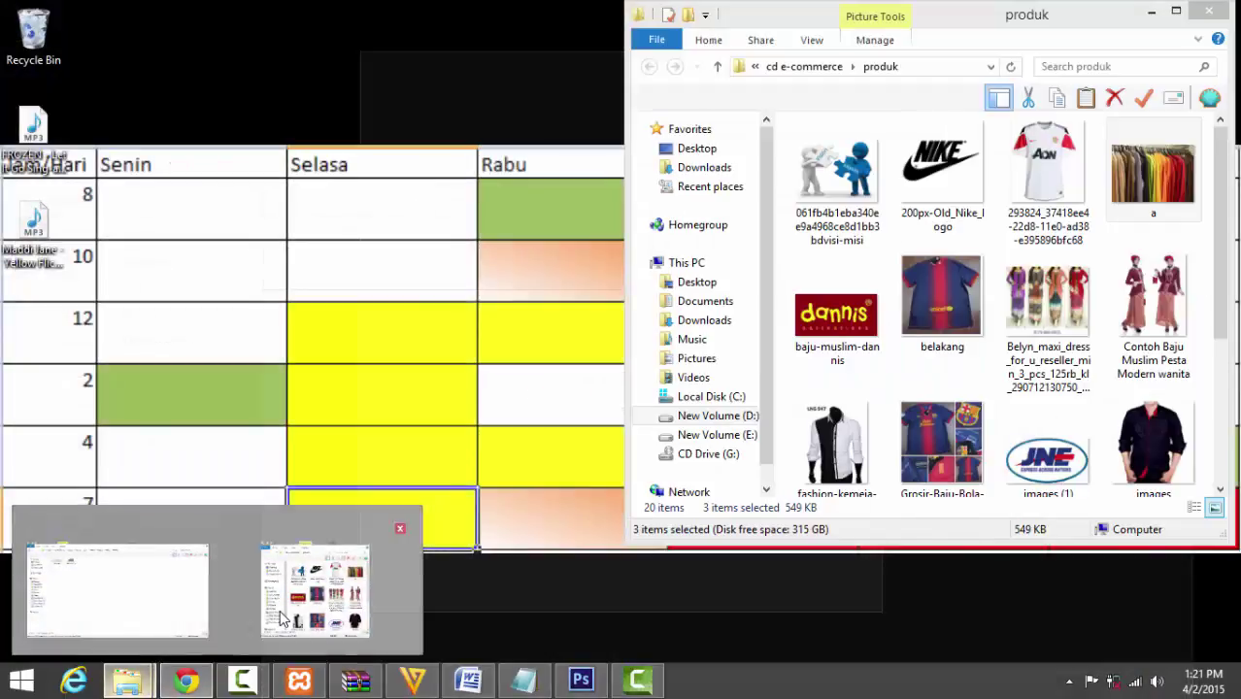
pyautogui.click(282, 618)
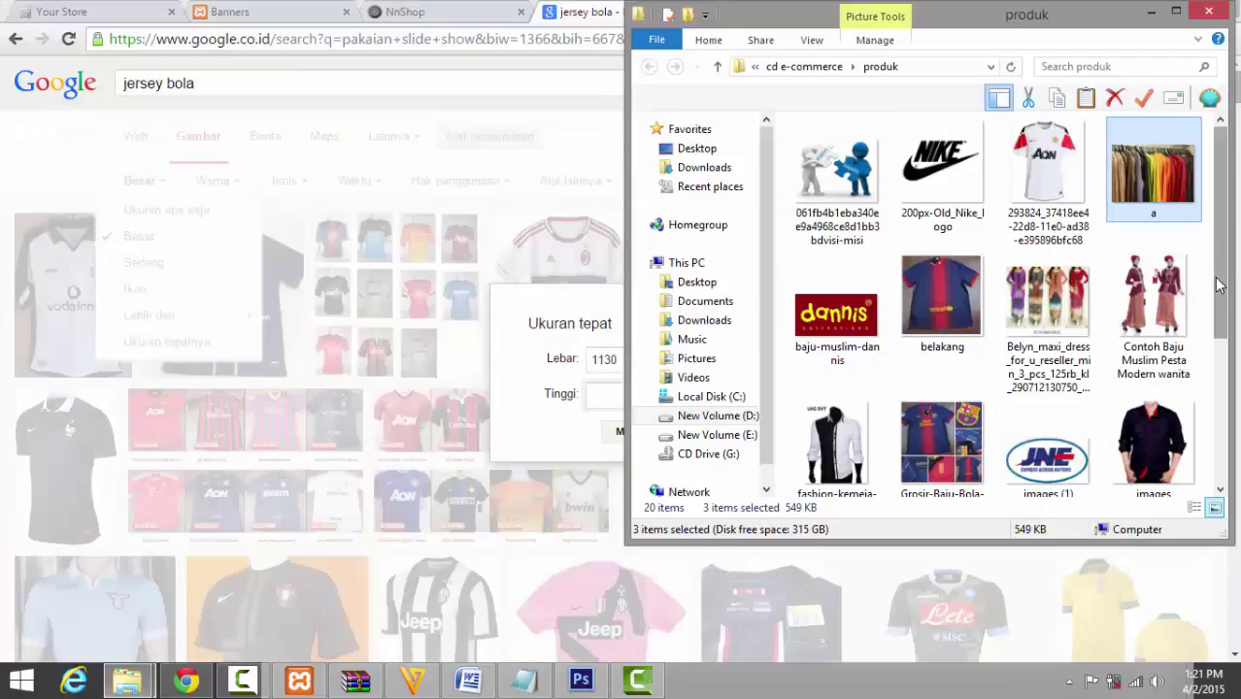
pyautogui.moveTo(1219, 285); pyautogui.dragTo(1213, 214)
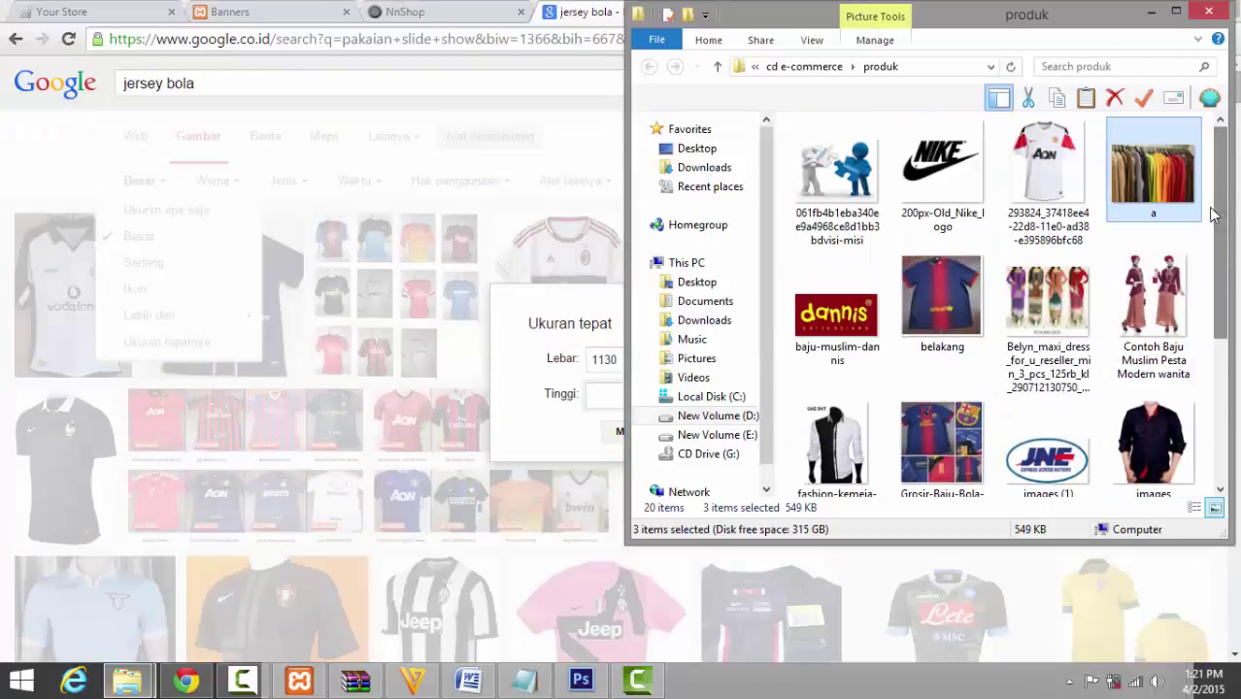
pyautogui.hotkey('alt', 'Up')
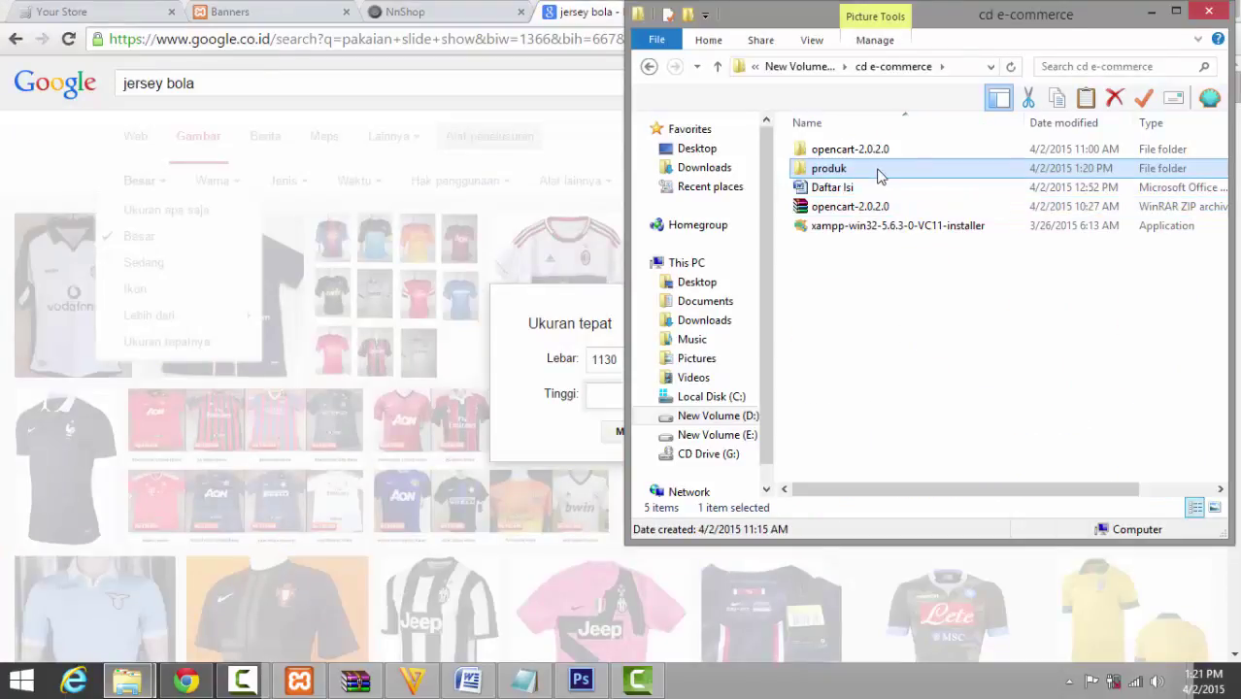
pyautogui.click(129, 680)
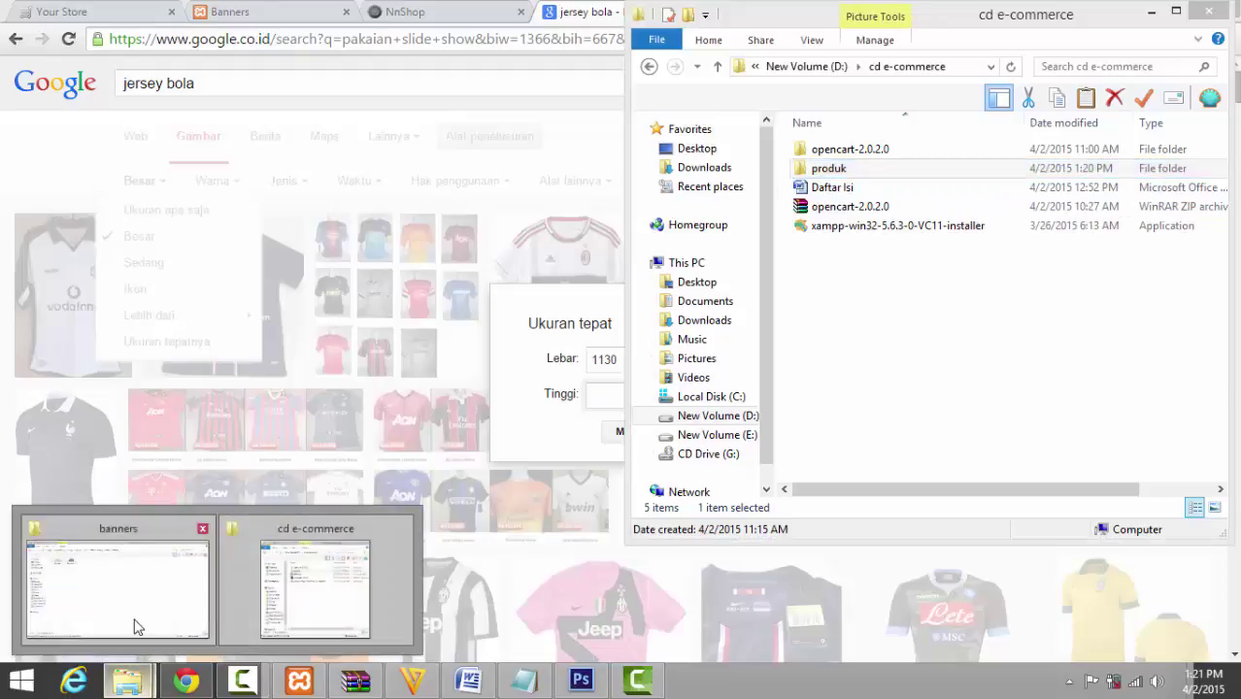
pyautogui.click(137, 626)
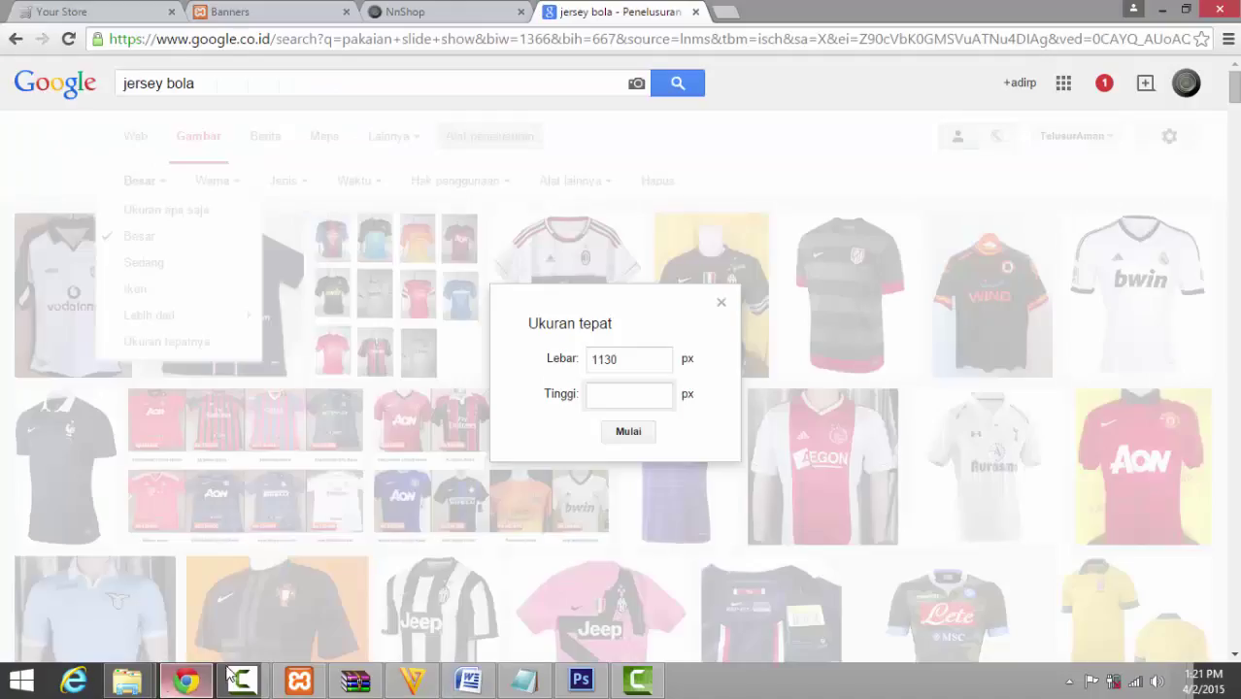
# Return to Chrome, set the exact-size filter's height to 380 px and apply it
pyautogui.click(185, 682)
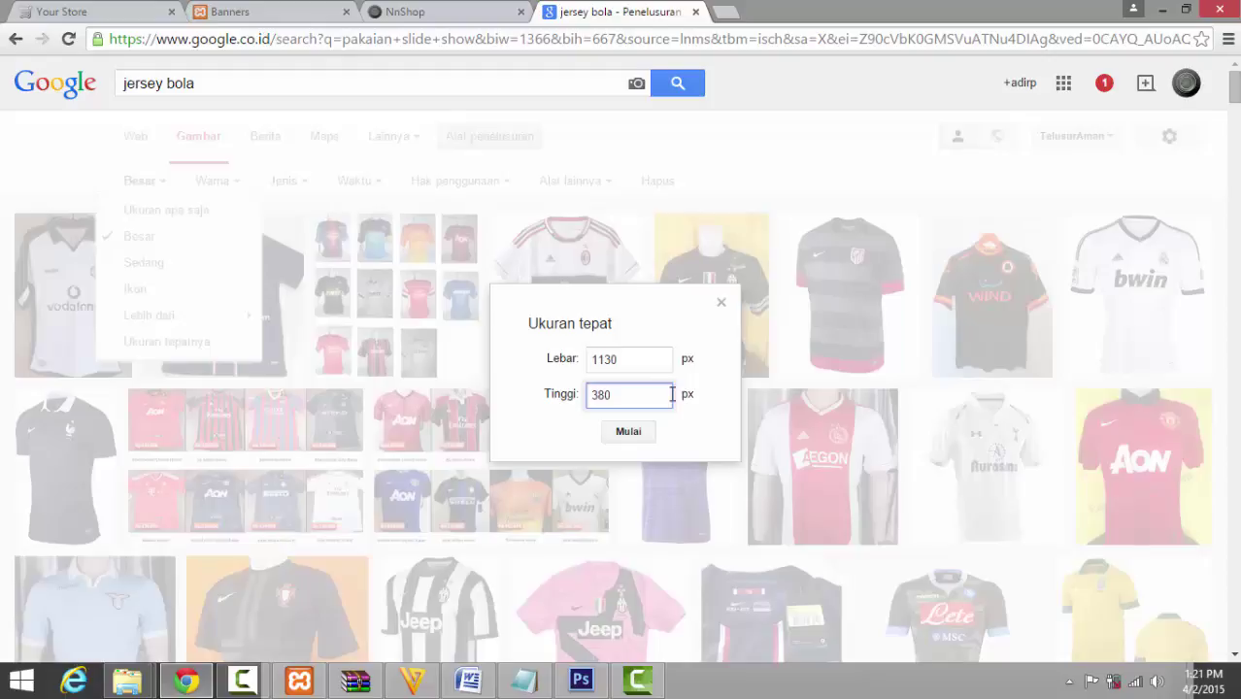
pyautogui.click(627, 436)
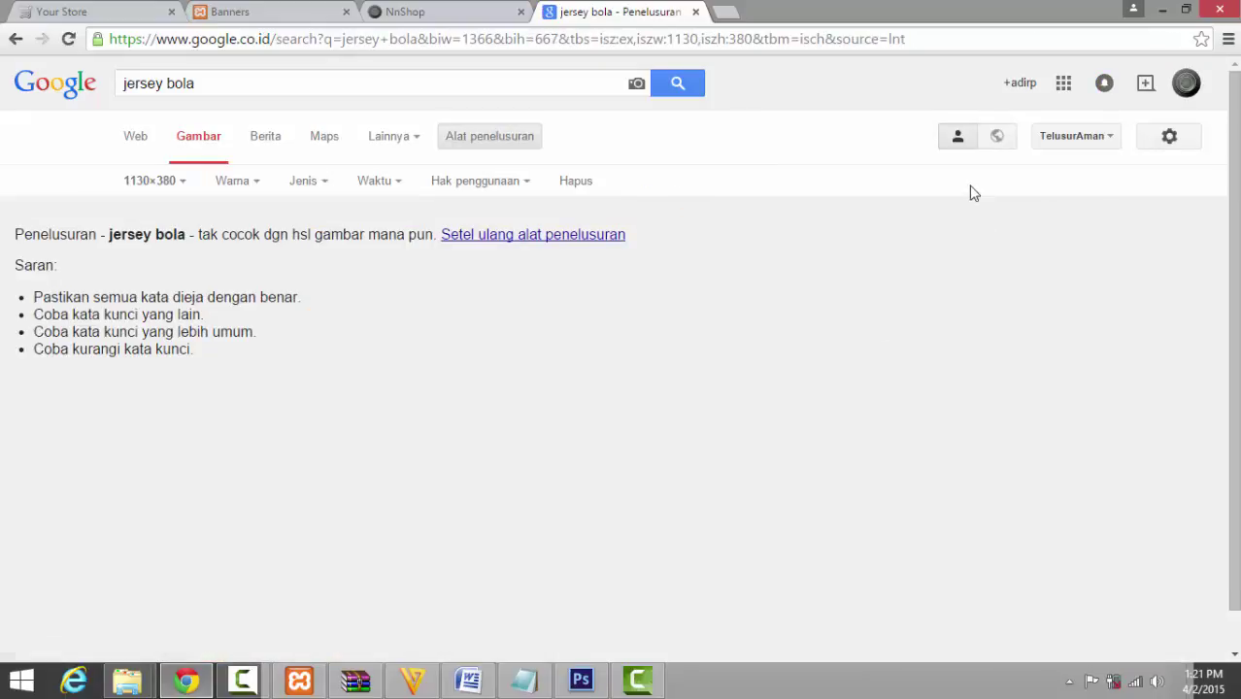
# Shorten the image search to "jersey" while keeping the 1130×380 size filter
pyautogui.click(250, 88)
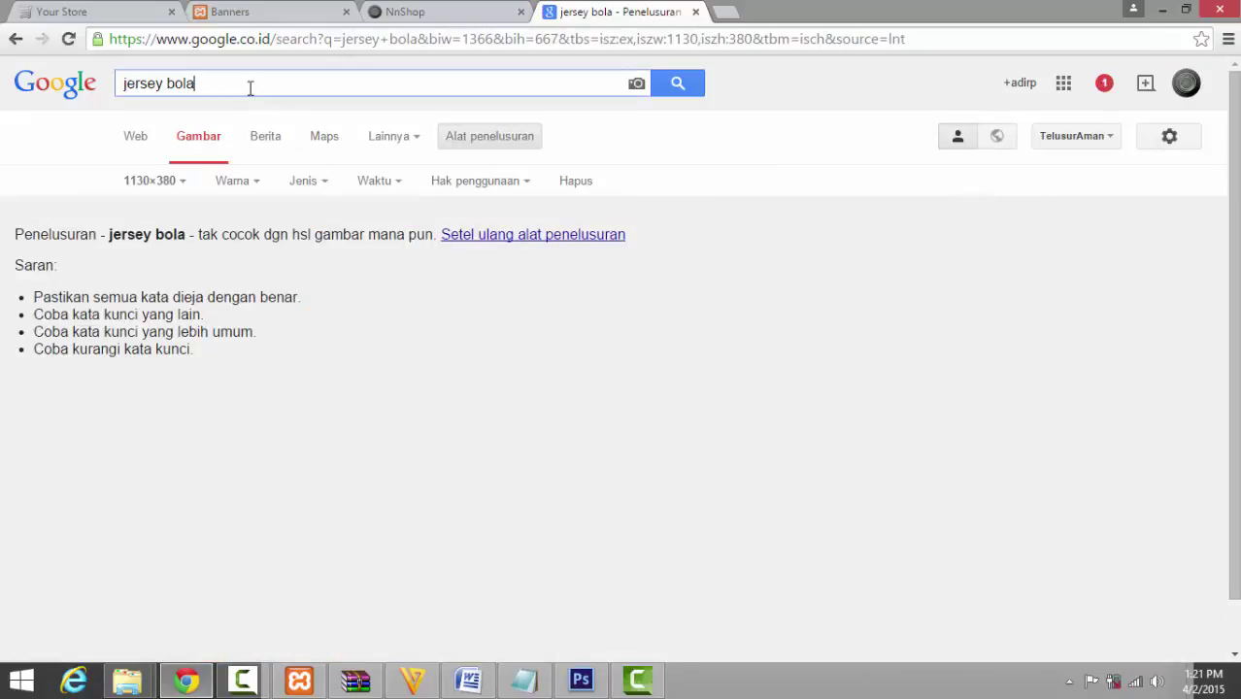
pyautogui.press('BackSpace')
pyautogui.press('BackSpace')
pyautogui.press('BackSpace')
pyautogui.press('BackSpace')
pyautogui.press('Return')
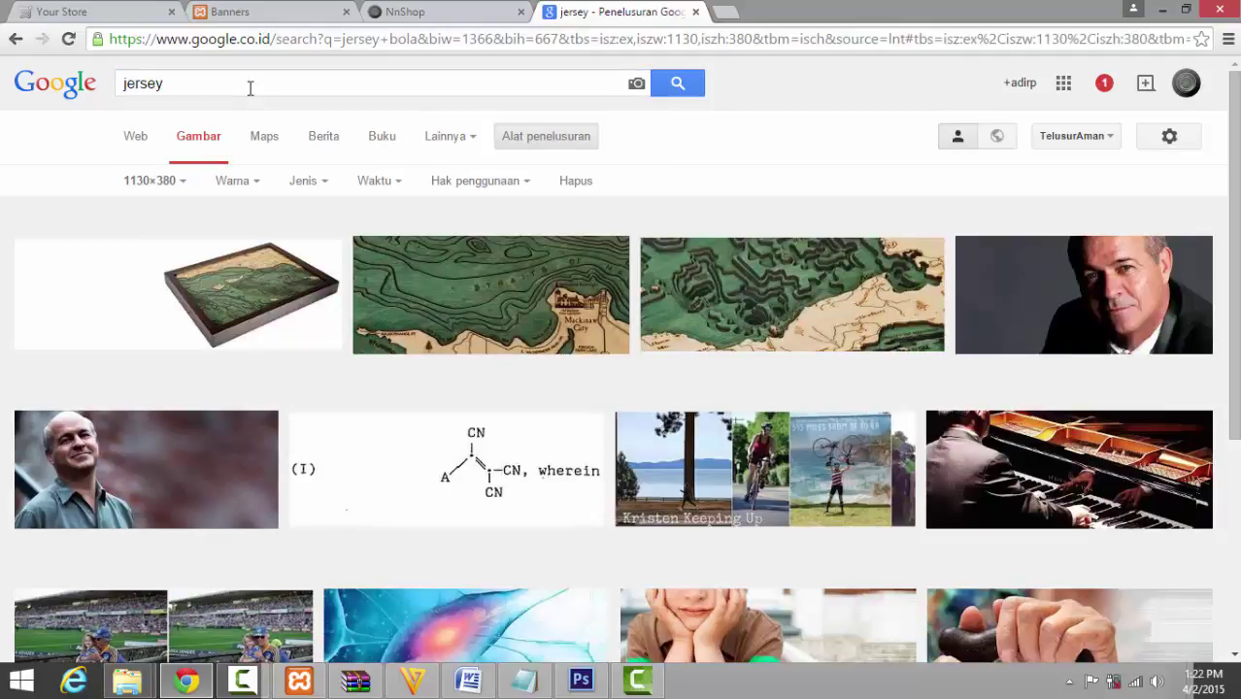
# Look through the jersey results and open the double stadium spectator picture in a new tab
pyautogui.scroll(-2, 1127, 459)
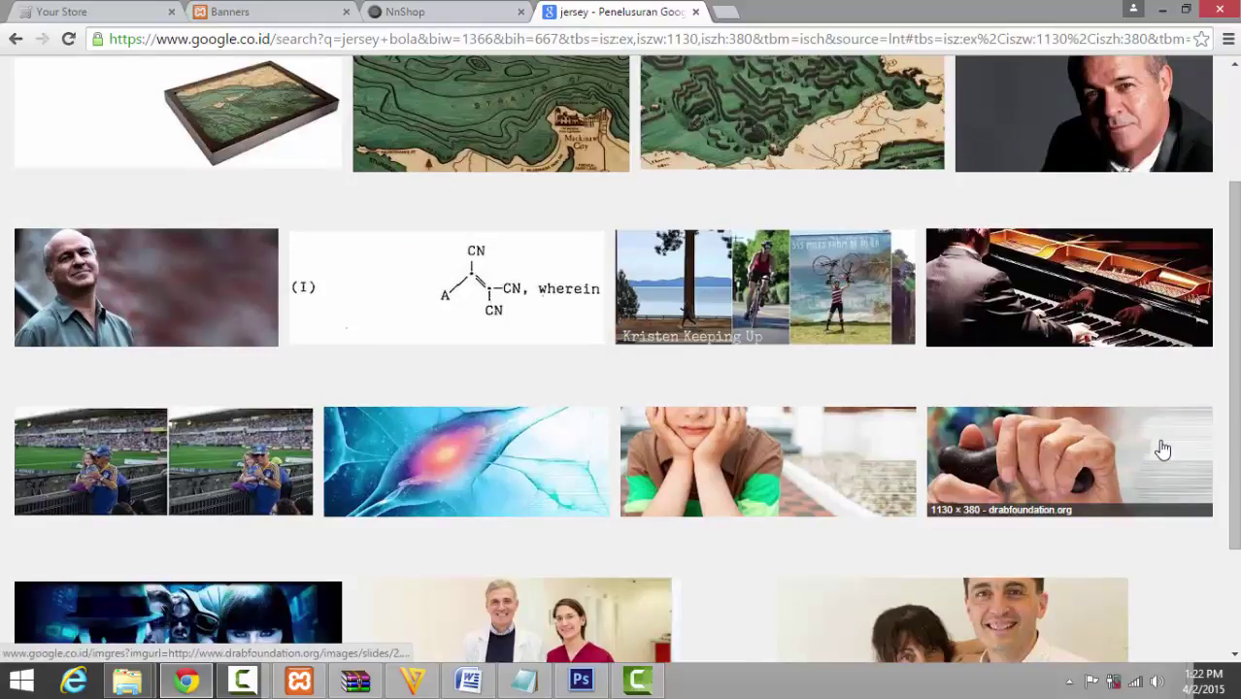
pyautogui.scroll(-2, 981, 276)
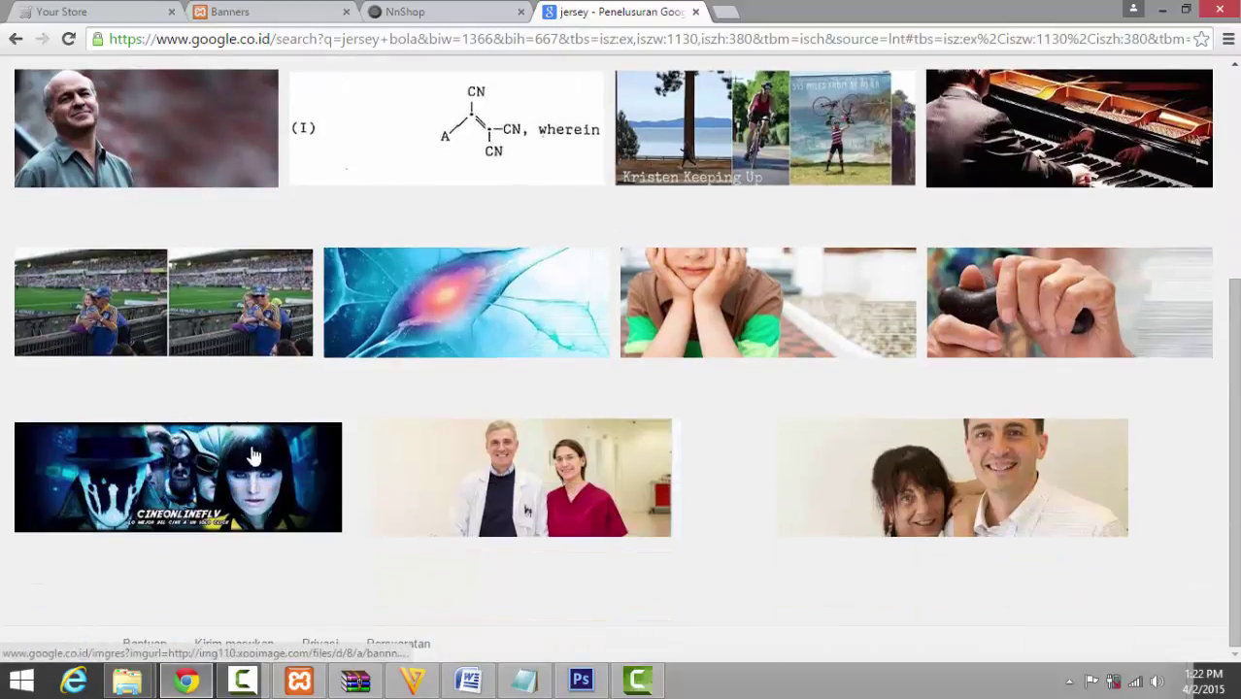
pyautogui.rightClick(169, 302)
pyautogui.click(206, 313)
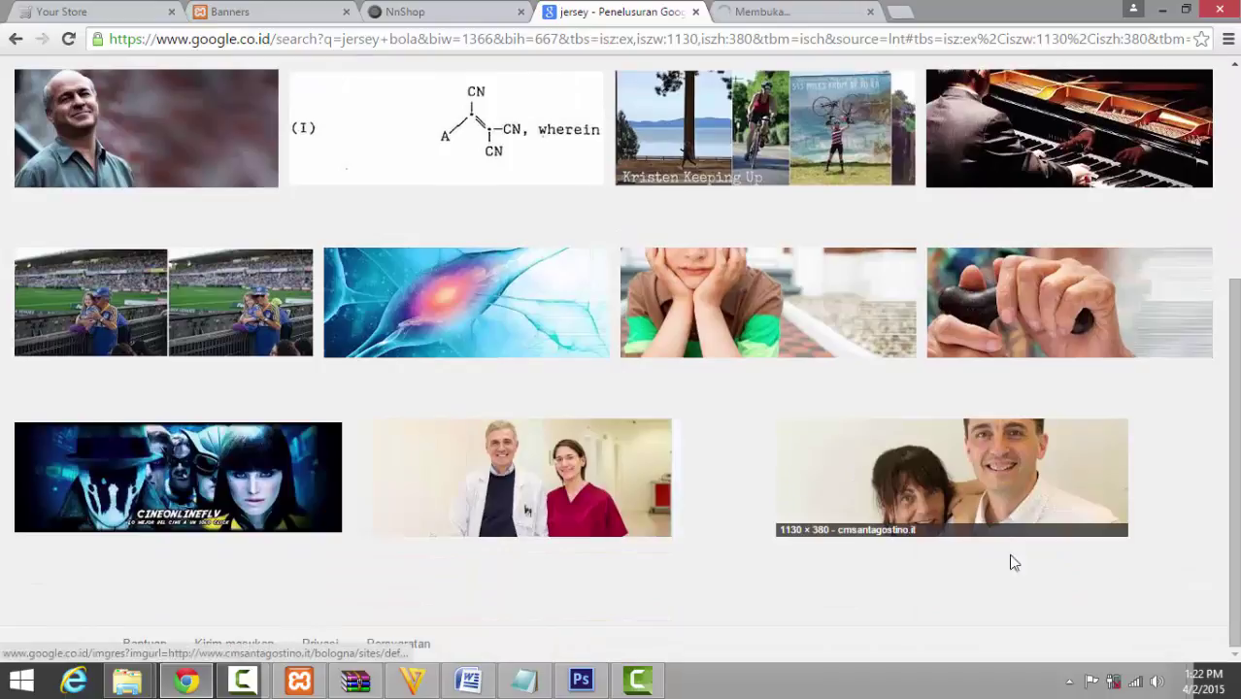
# Search for "baju" images with the same 1130×380 size filter
pyautogui.scroll(4, 1152, 562)
pyautogui.moveTo(214, 80); pyautogui.dragTo(53, 92)
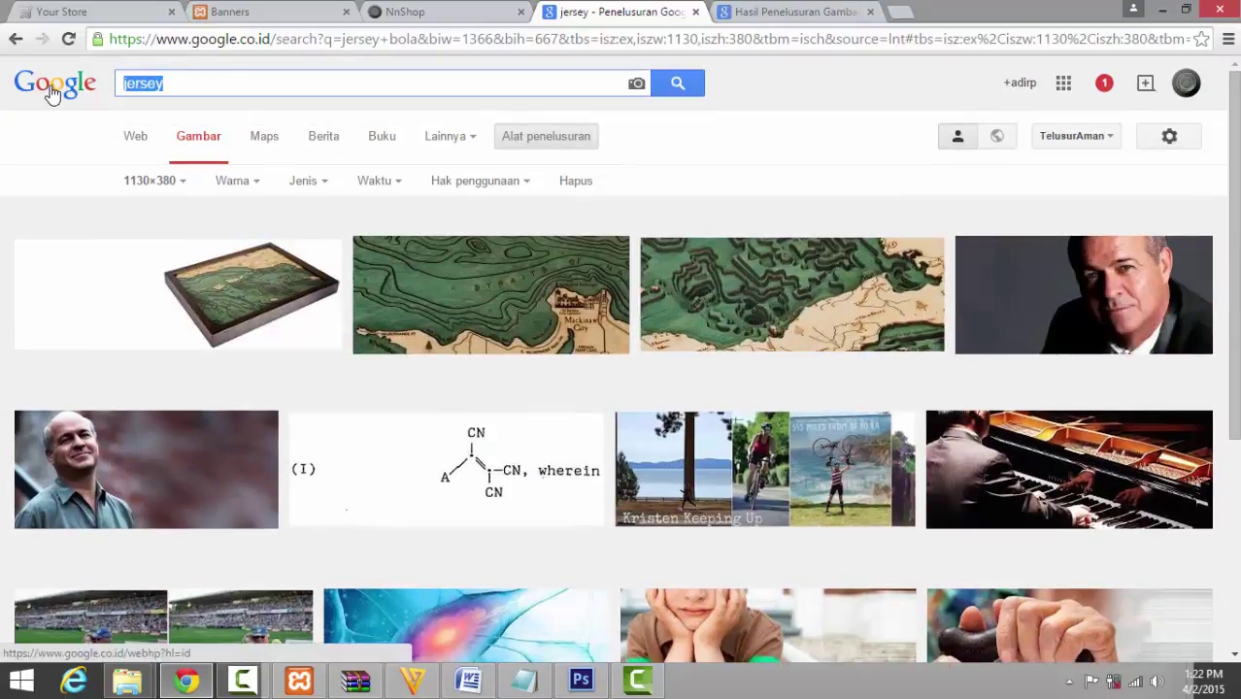
pyautogui.write('baju')
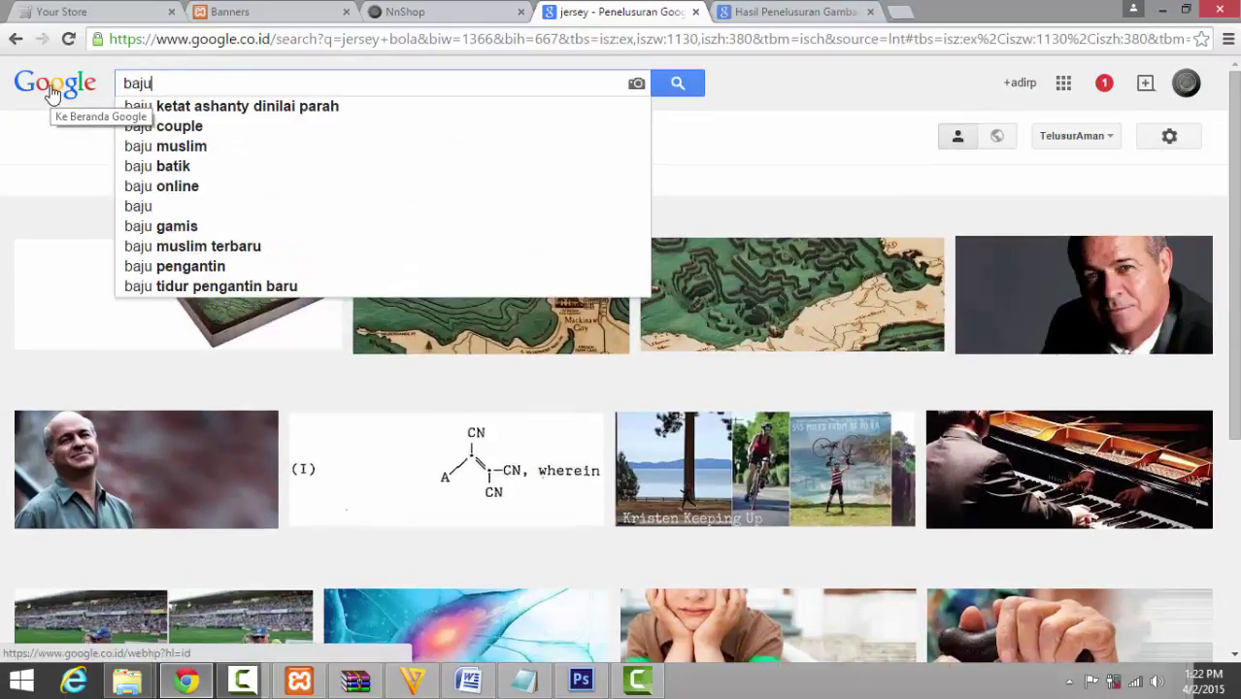
pyautogui.press('Return')
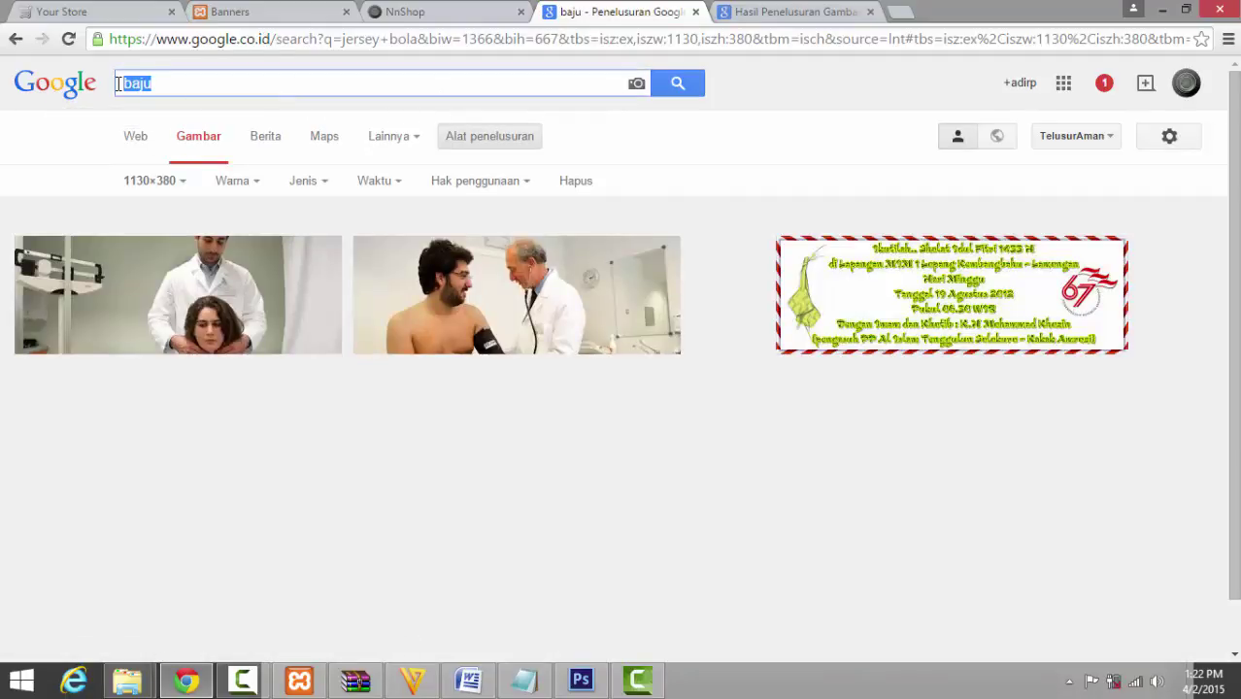
# Replace the query with "pakaian" and search again at 1130×380
pyautogui.press('BackSpace')
pyautogui.write('pakai')
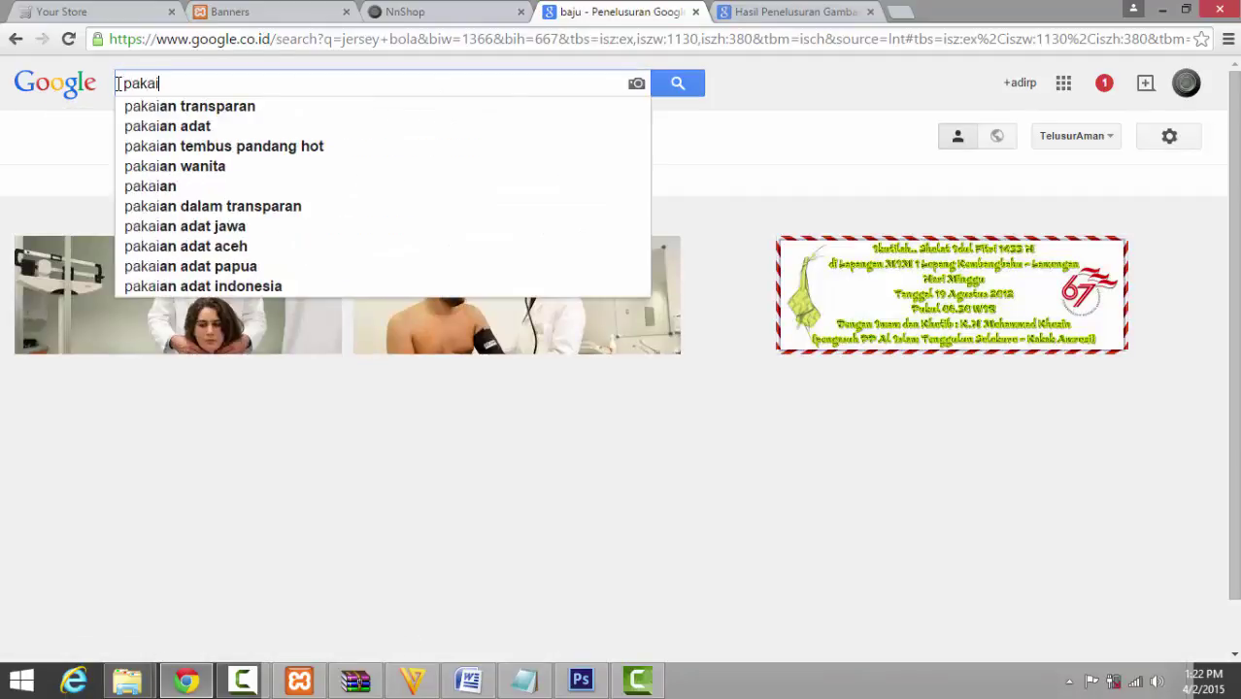
pyautogui.write('an')
pyautogui.press('Return')
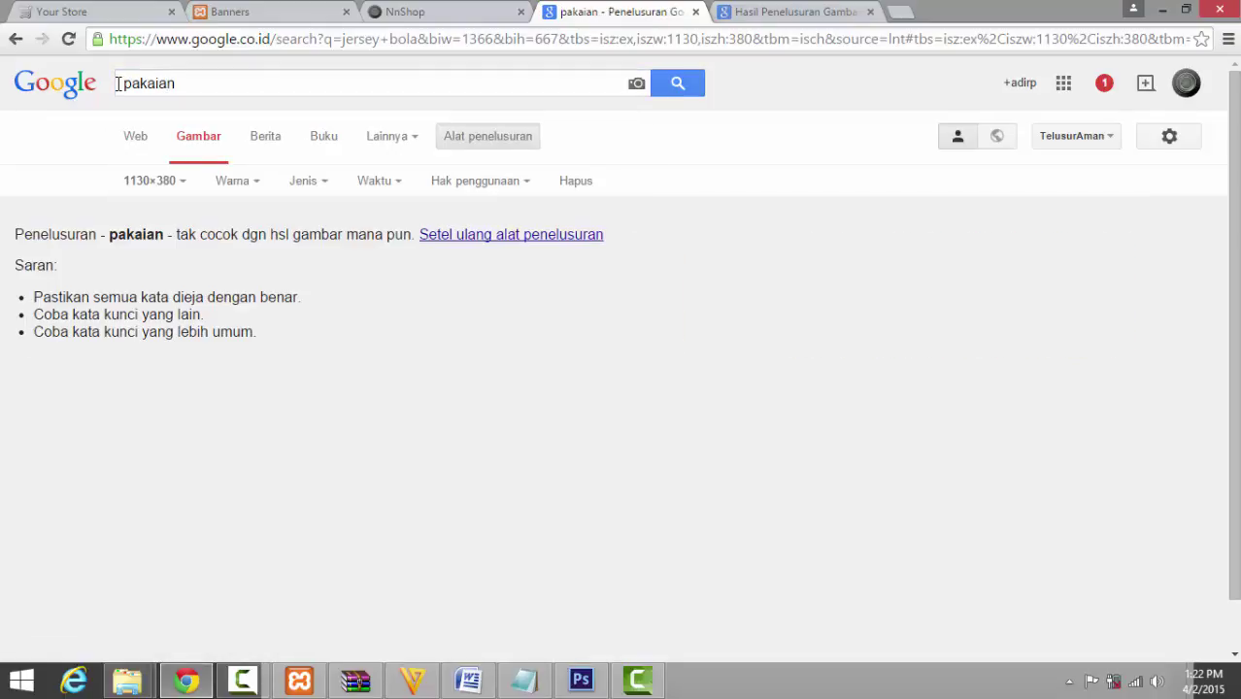
pyautogui.doubleClick(233, 85)
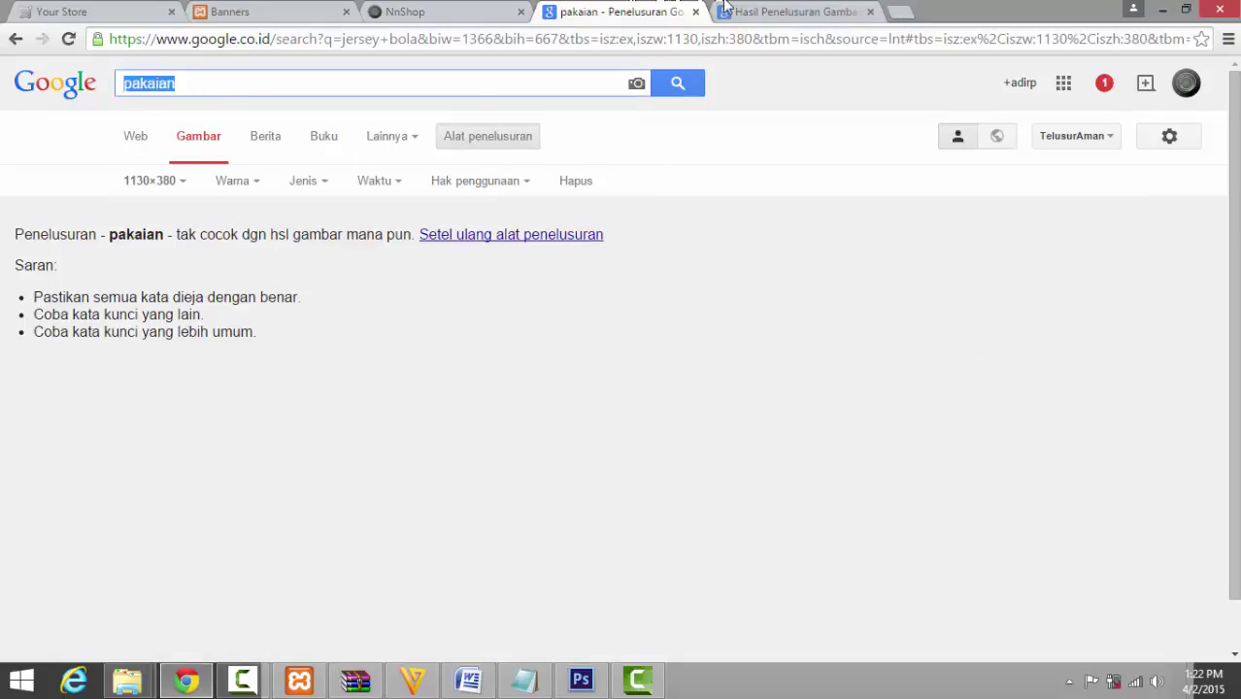
# Switch to the stadium picture's tab and open the image itself at its original size
pyautogui.click(746, 8)
pyautogui.click(984, 308)
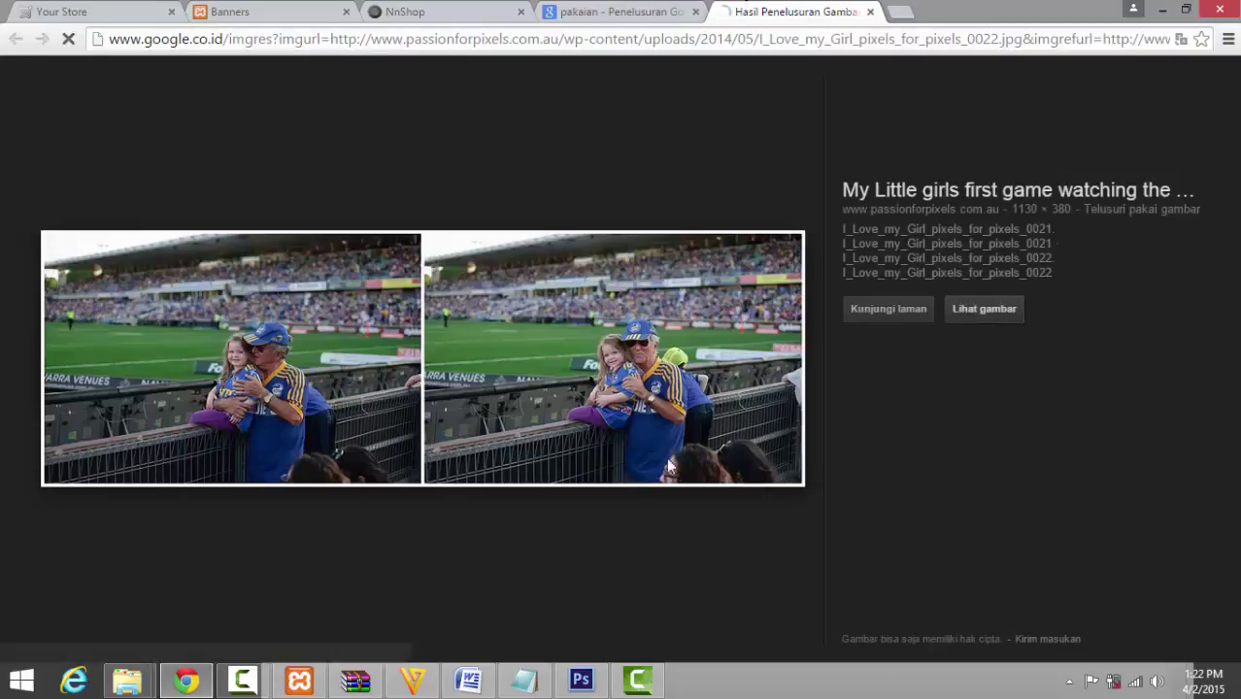
# Save the stadium picture as a JPEG in the produk folder under cd e-commerce and close its tab
pyautogui.rightClick(417, 214)
pyautogui.click(467, 225)
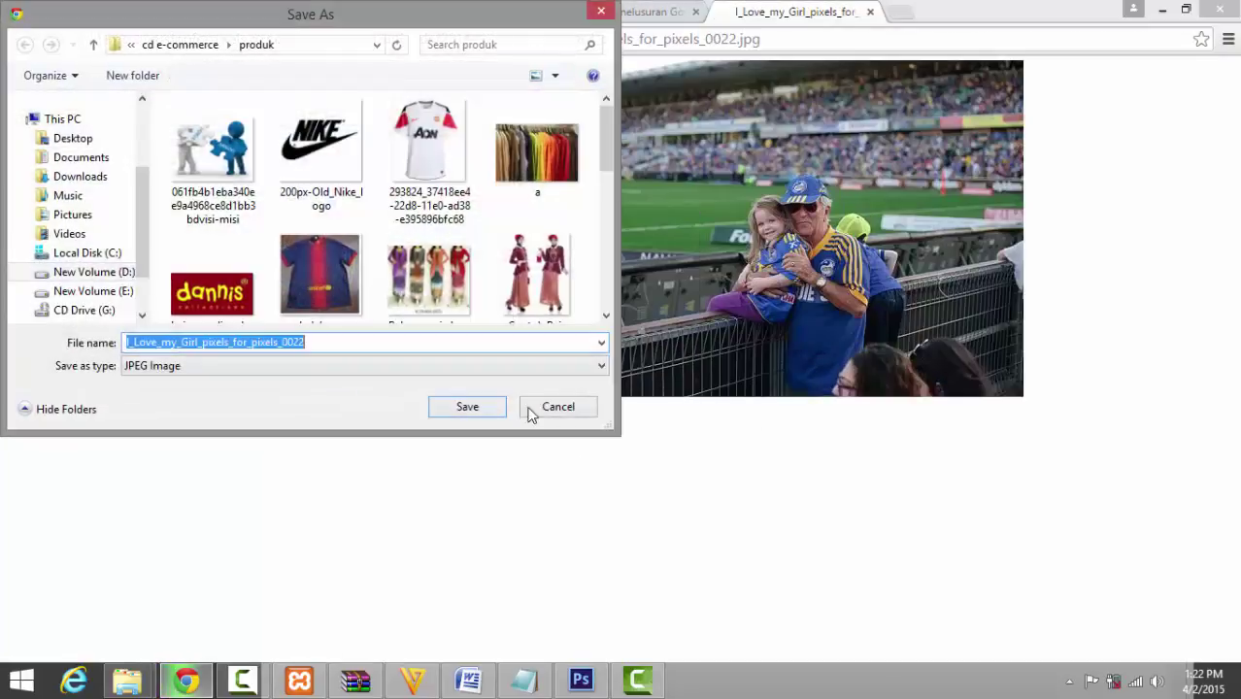
pyautogui.click(453, 408)
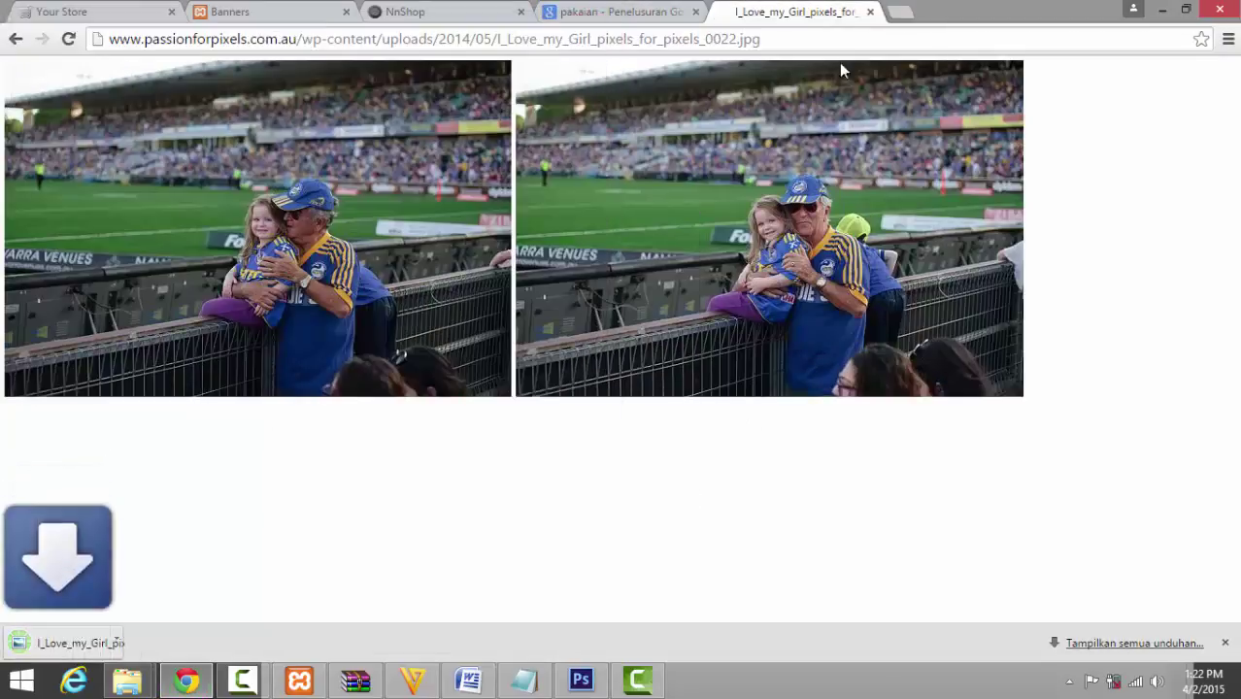
pyautogui.click(871, 12)
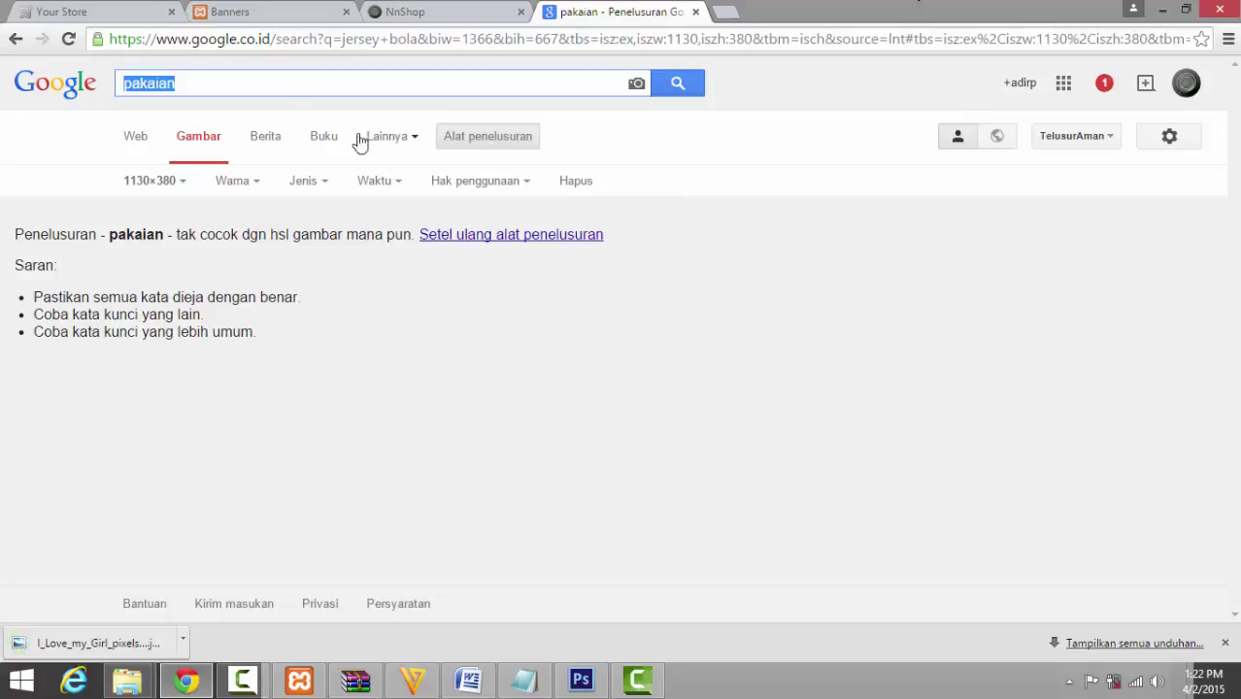
# Replace the image search query with "indonesia" and search again at 1130×380
pyautogui.write('i')
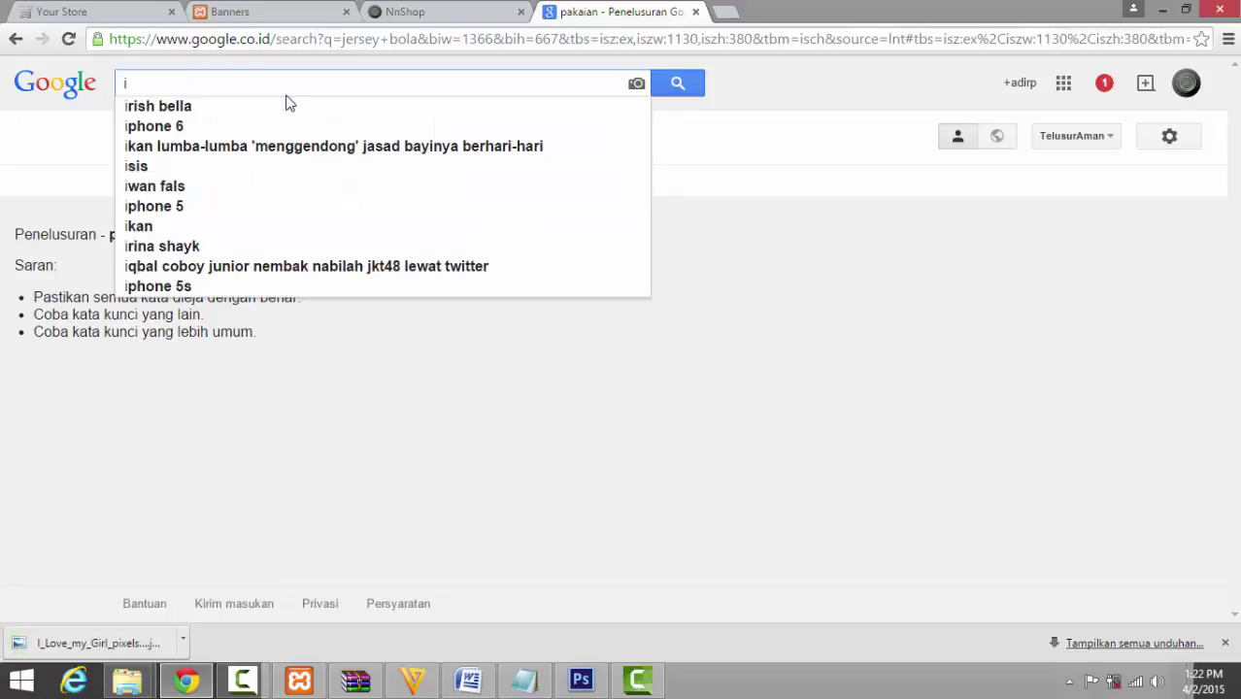
pyautogui.write('b')
pyautogui.press('BackSpace')
pyautogui.write('ndonesia')
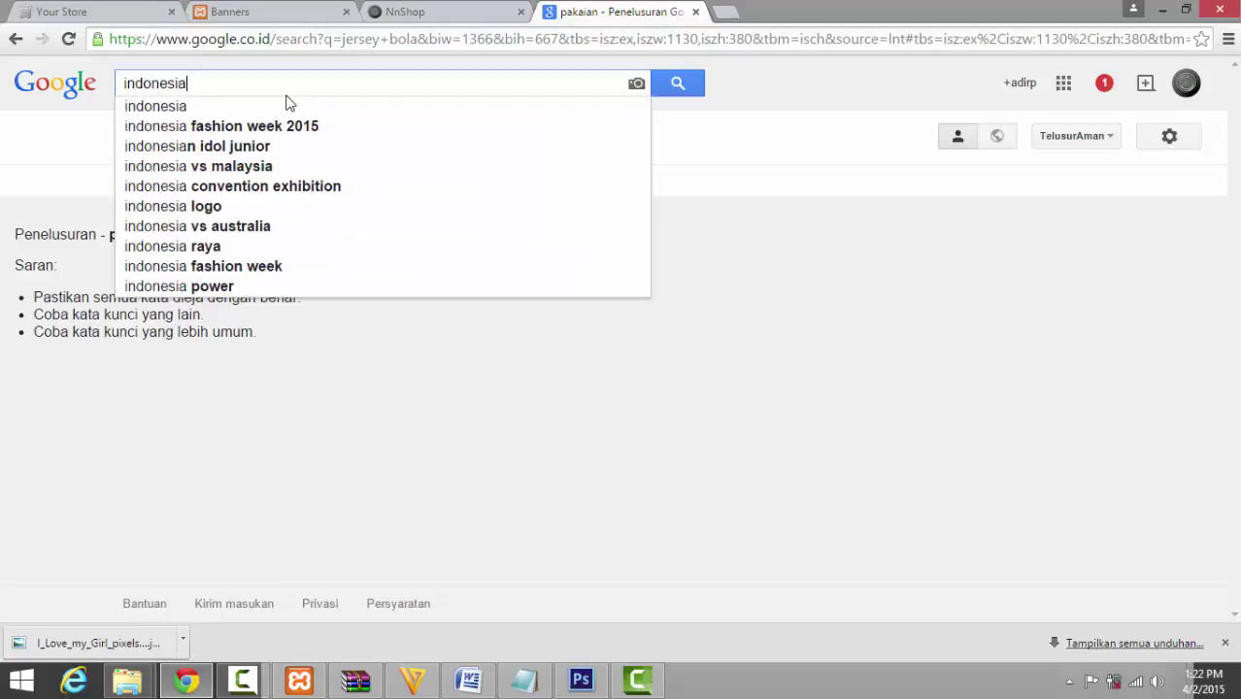
pyautogui.press('Return')
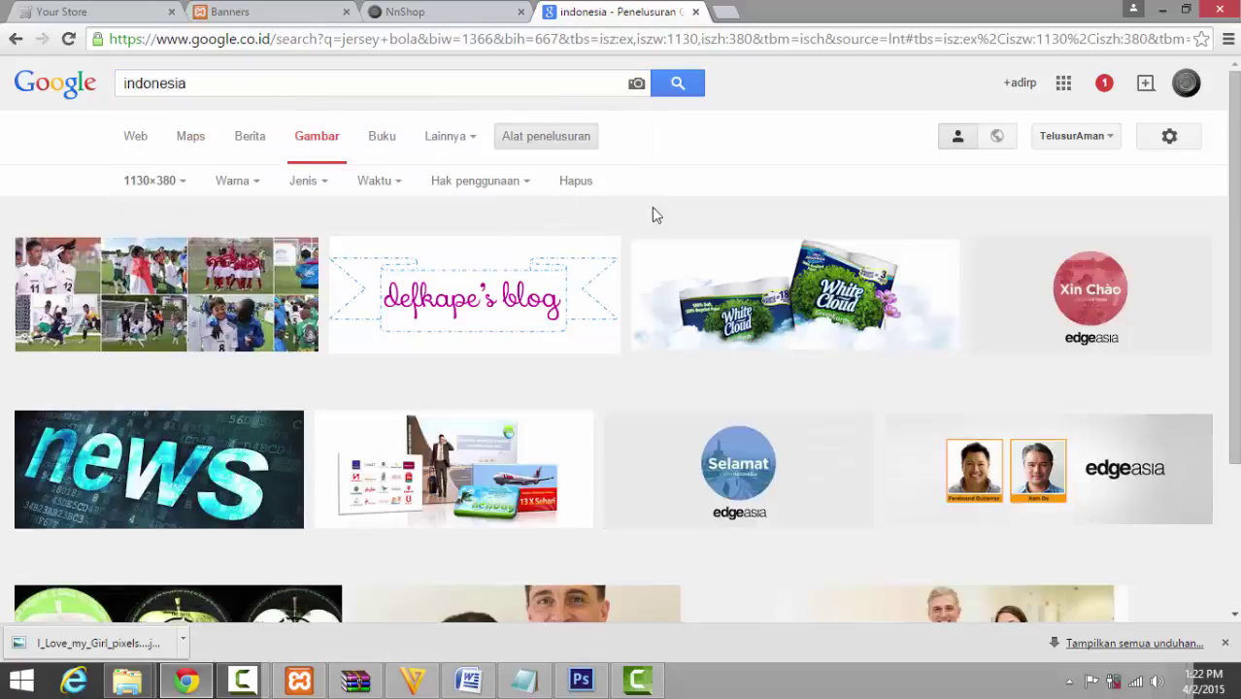
# Open the children's football collage from the results in a new tab and switch to it
pyautogui.middleClick(390, 313)
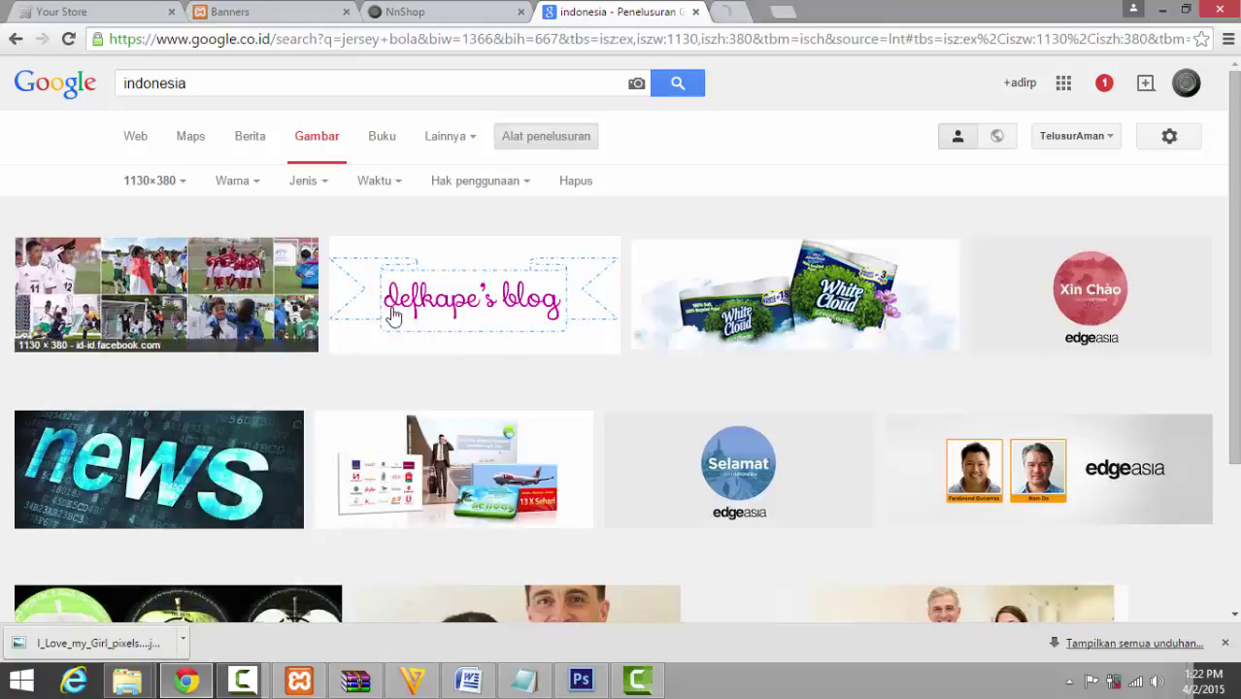
pyautogui.scroll(-2, 583, 292)
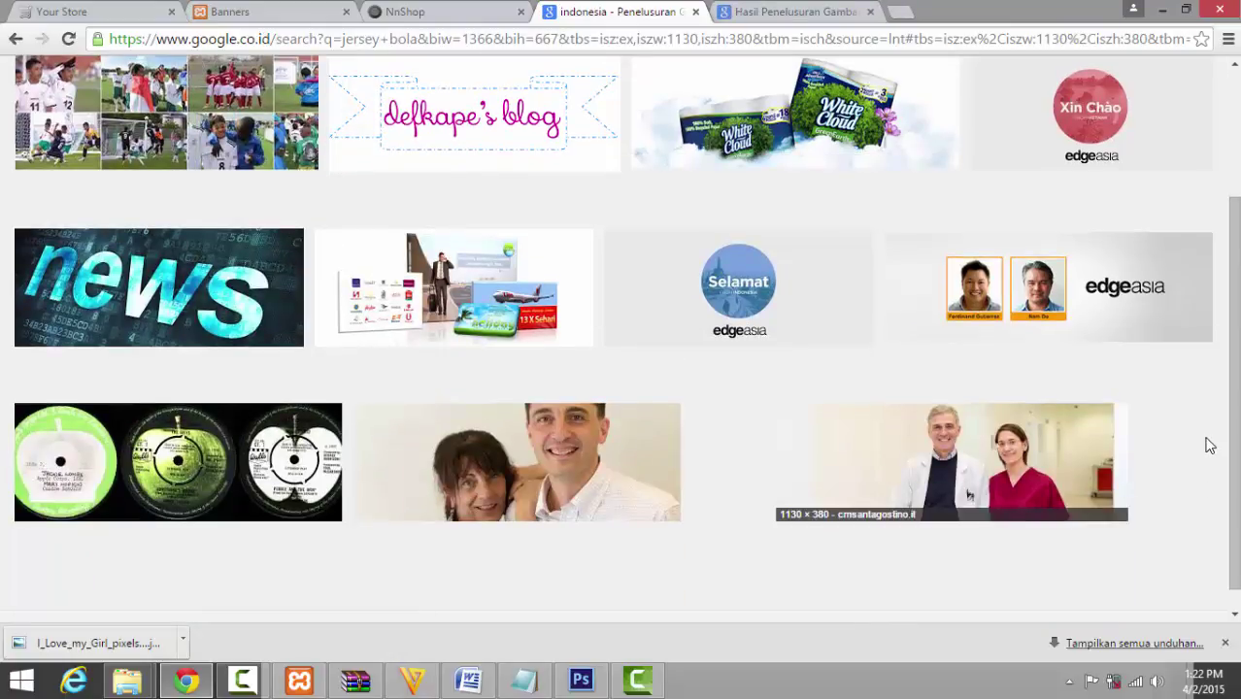
pyautogui.scroll(2, 1209, 446)
pyautogui.click(828, 10)
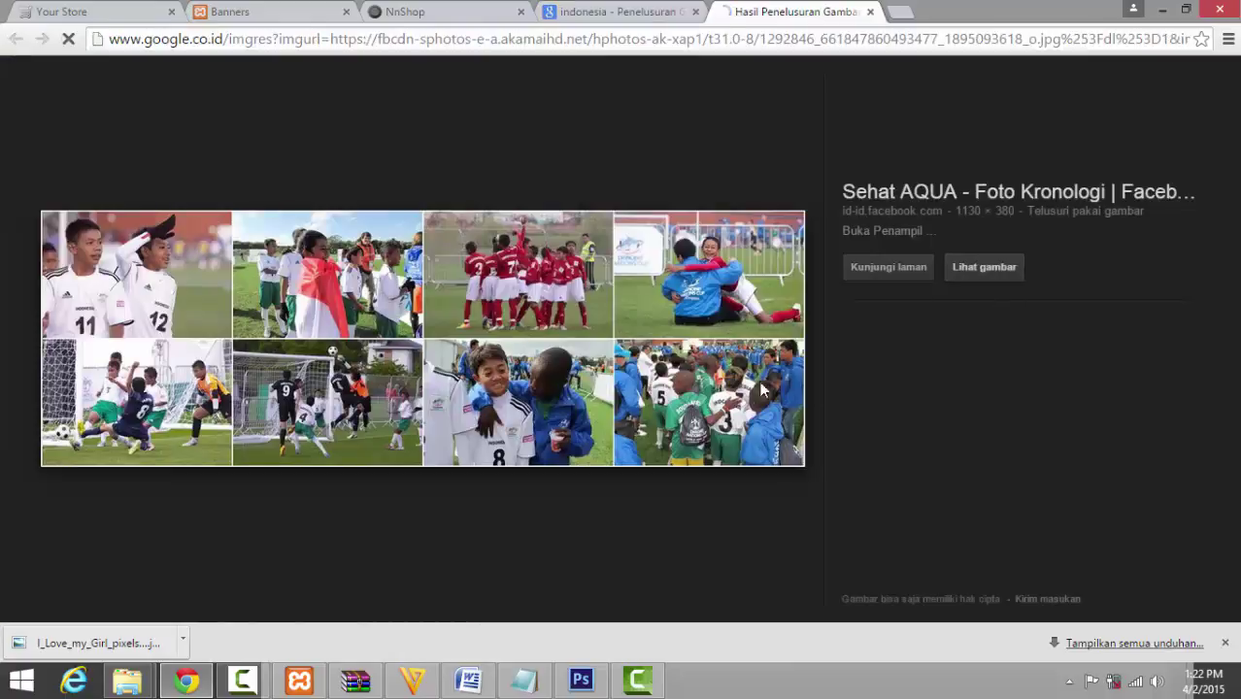
# Save the football collage as a JPEG in cd e-commerce\produk on drive D and check the downloaded file in the photo viewer
pyautogui.rightClick(364, 207)
pyautogui.click(386, 247)
pyautogui.click(590, 409)
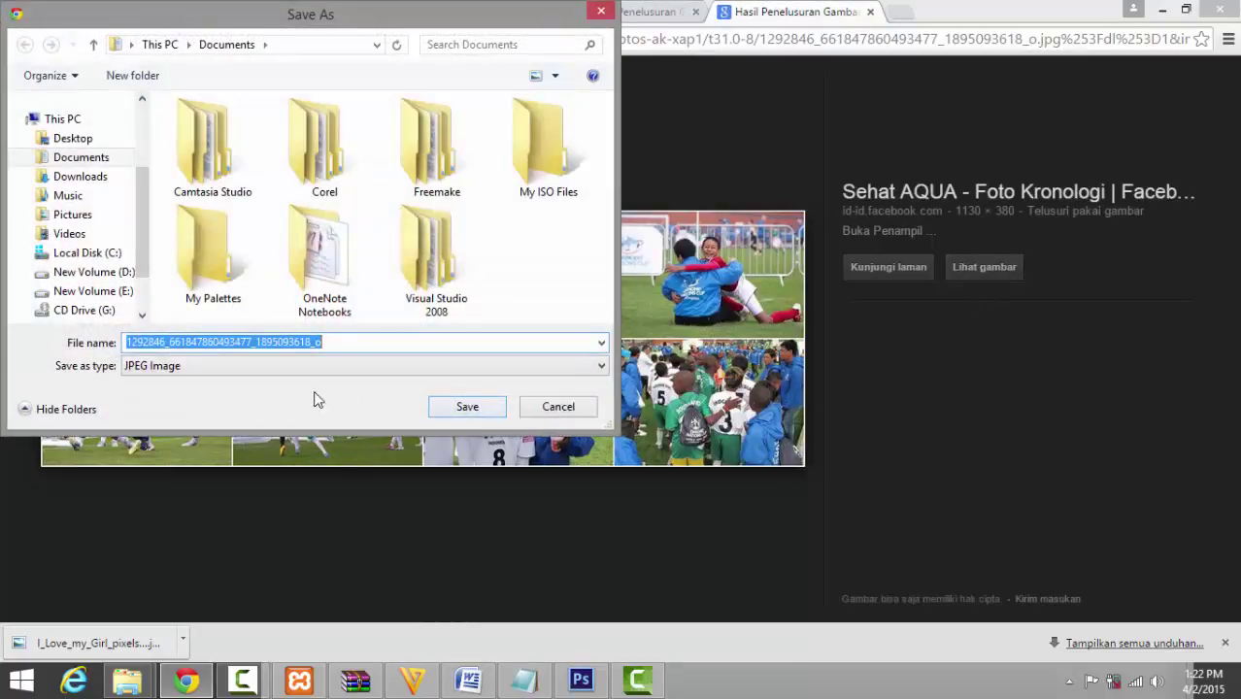
pyautogui.click(93, 274)
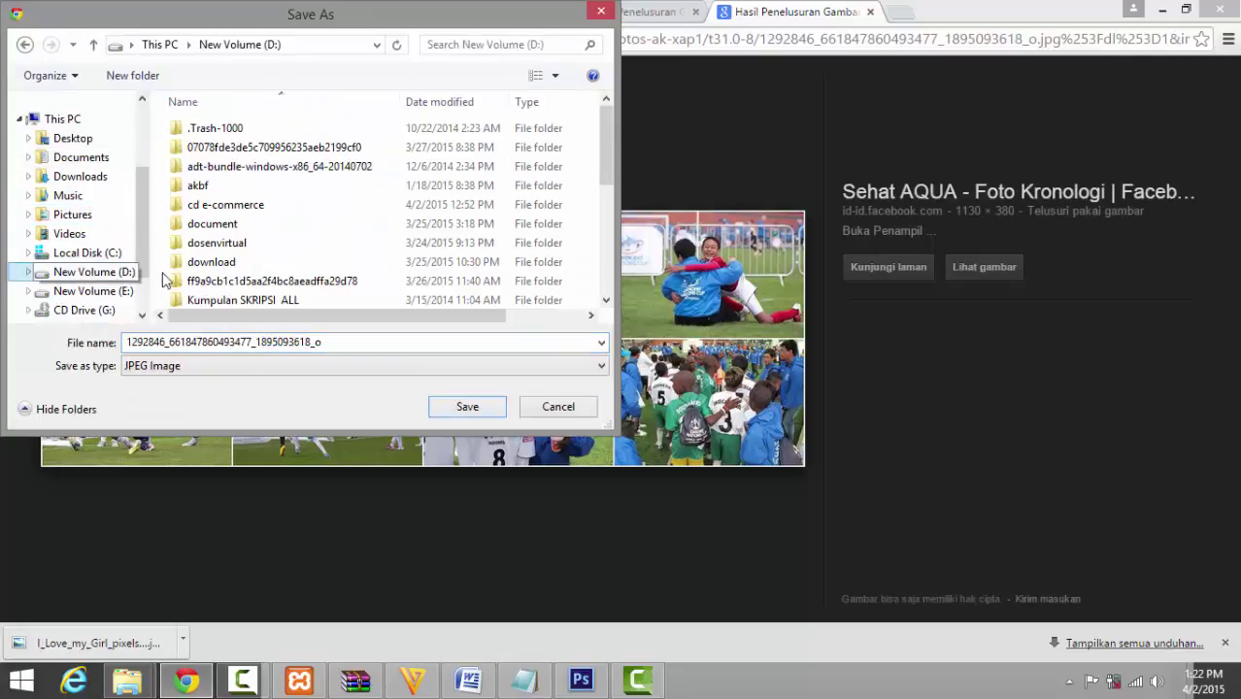
pyautogui.click(86, 216)
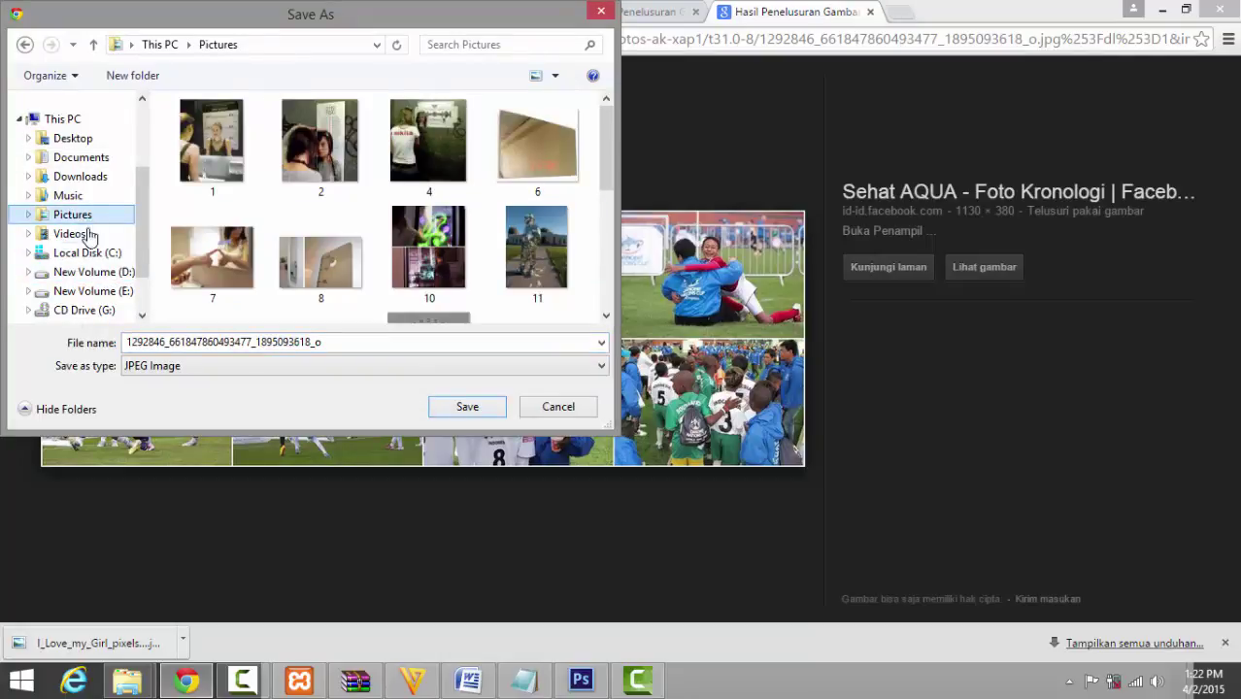
pyautogui.click(94, 272)
pyautogui.doubleClick(272, 207)
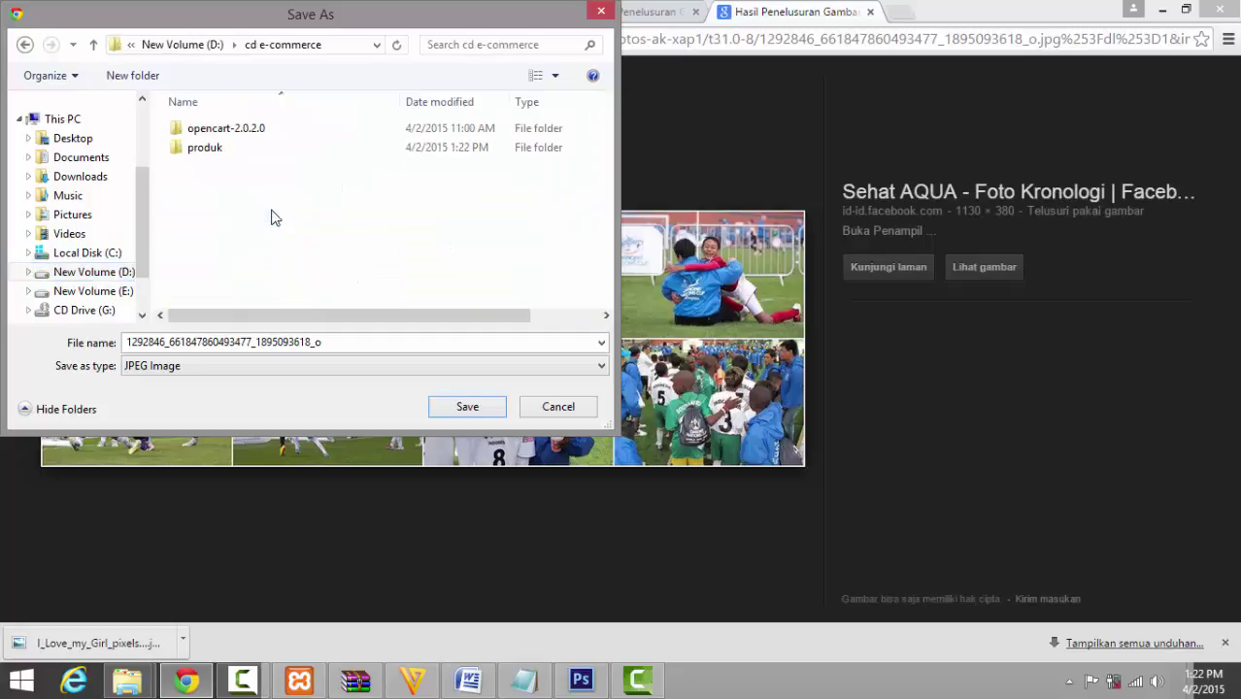
pyautogui.doubleClick(228, 149)
pyautogui.click(464, 404)
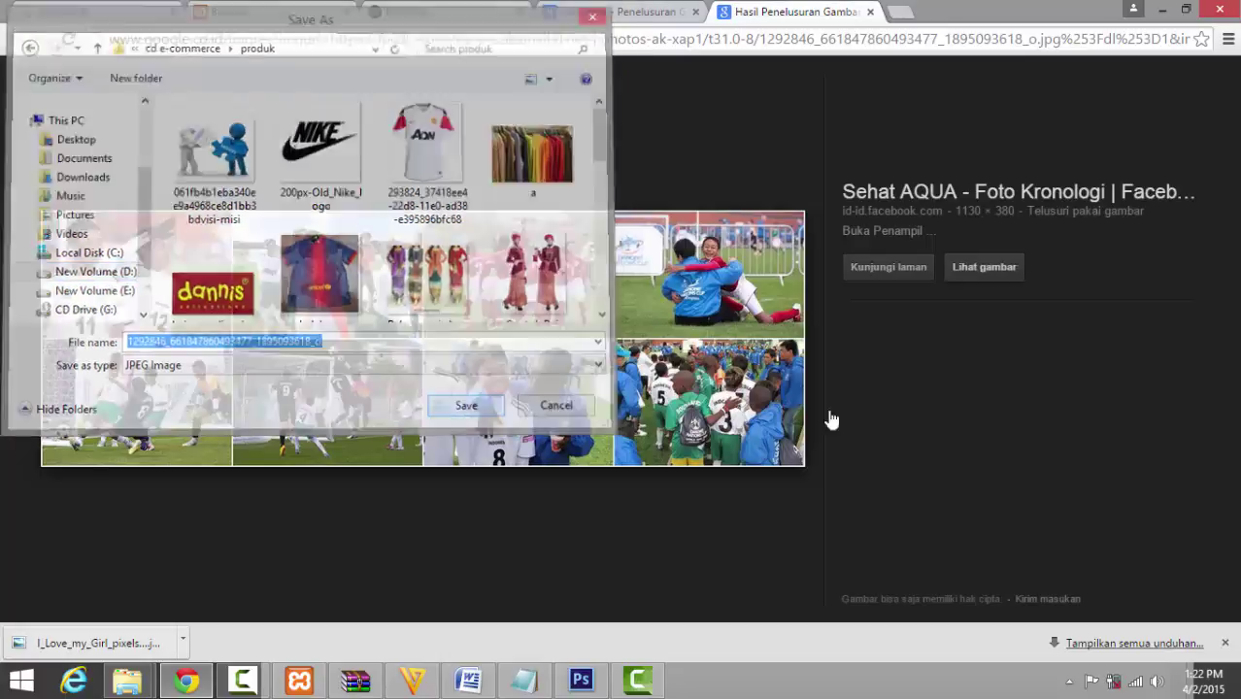
pyautogui.click(87, 643)
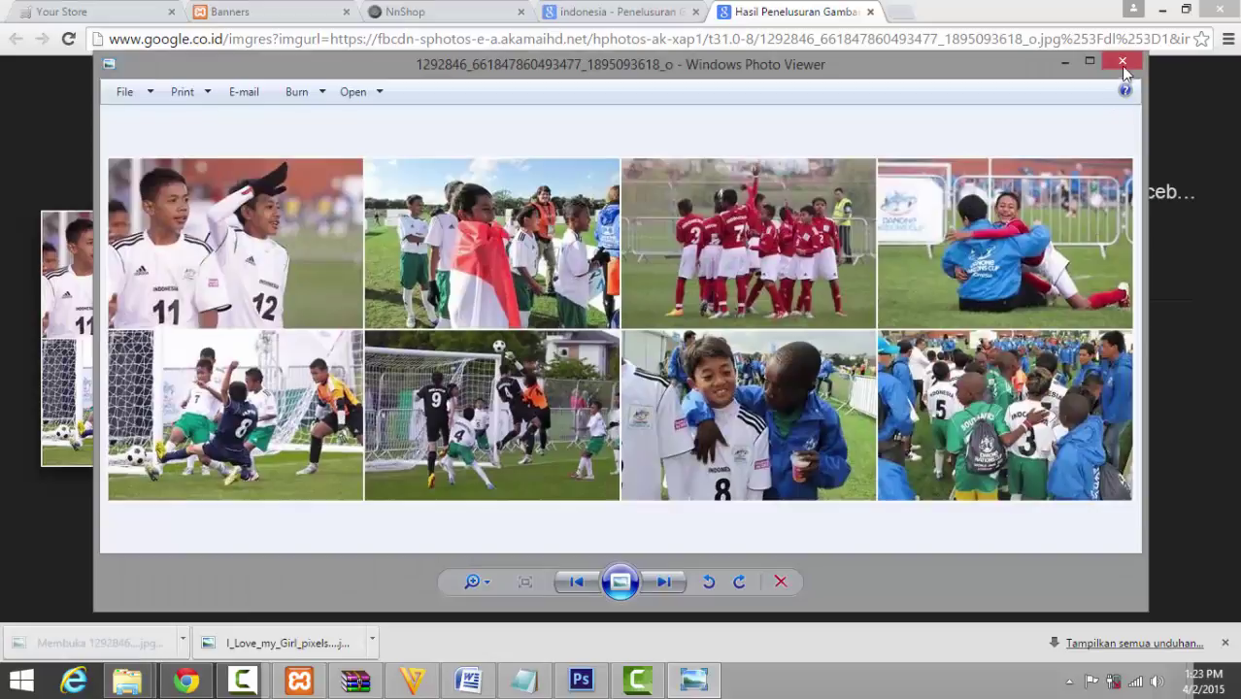
pyautogui.click(1123, 63)
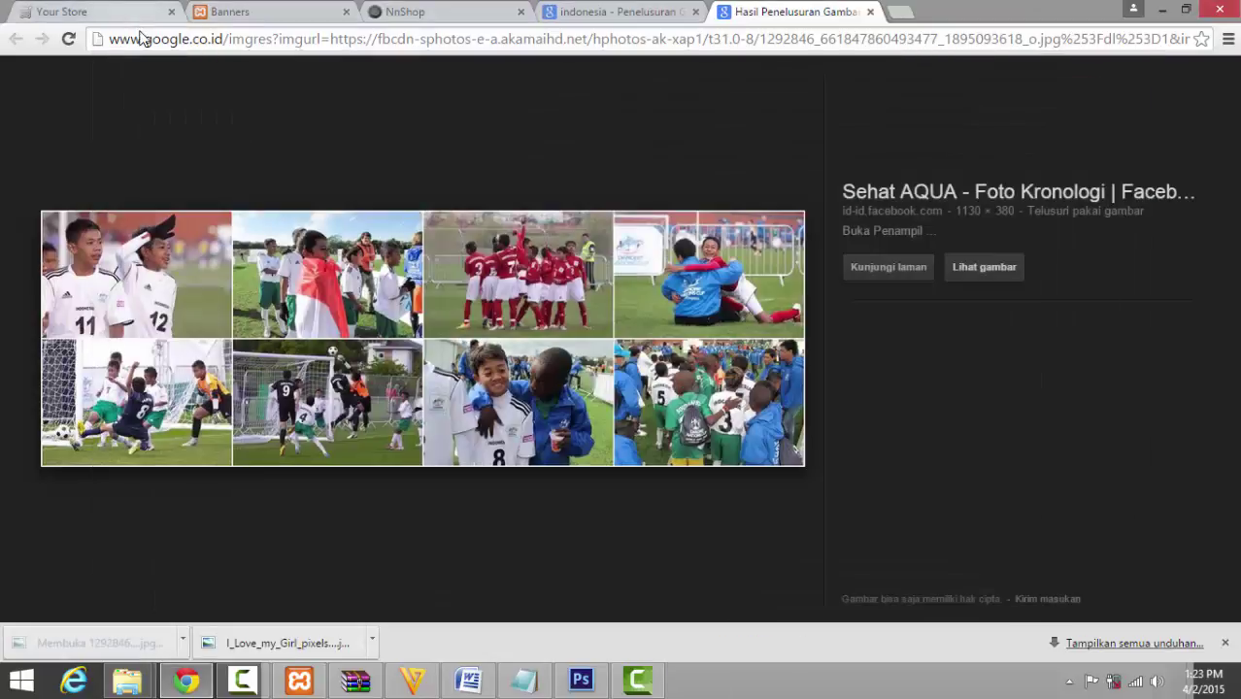
# Return to the Home Page Slideshow banner, remove the iPhone 6 and MacBookAir slides, and add a new blank slide row
pyautogui.click(60, 11)
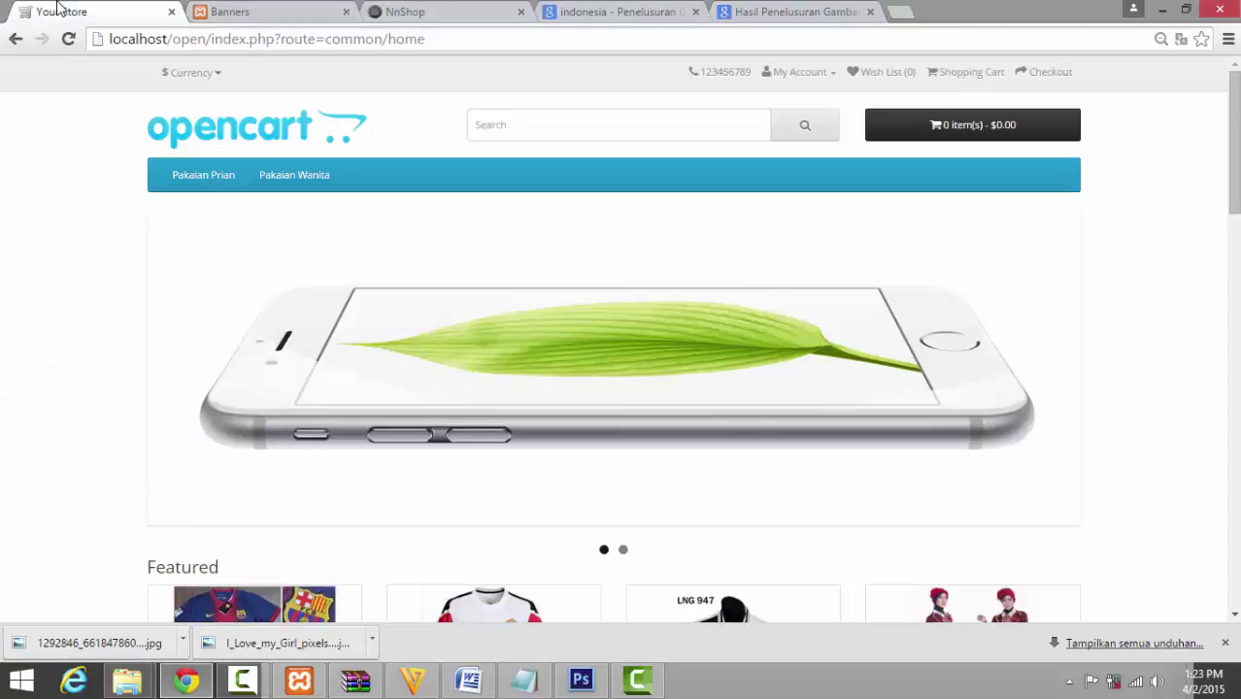
pyautogui.click(272, 11)
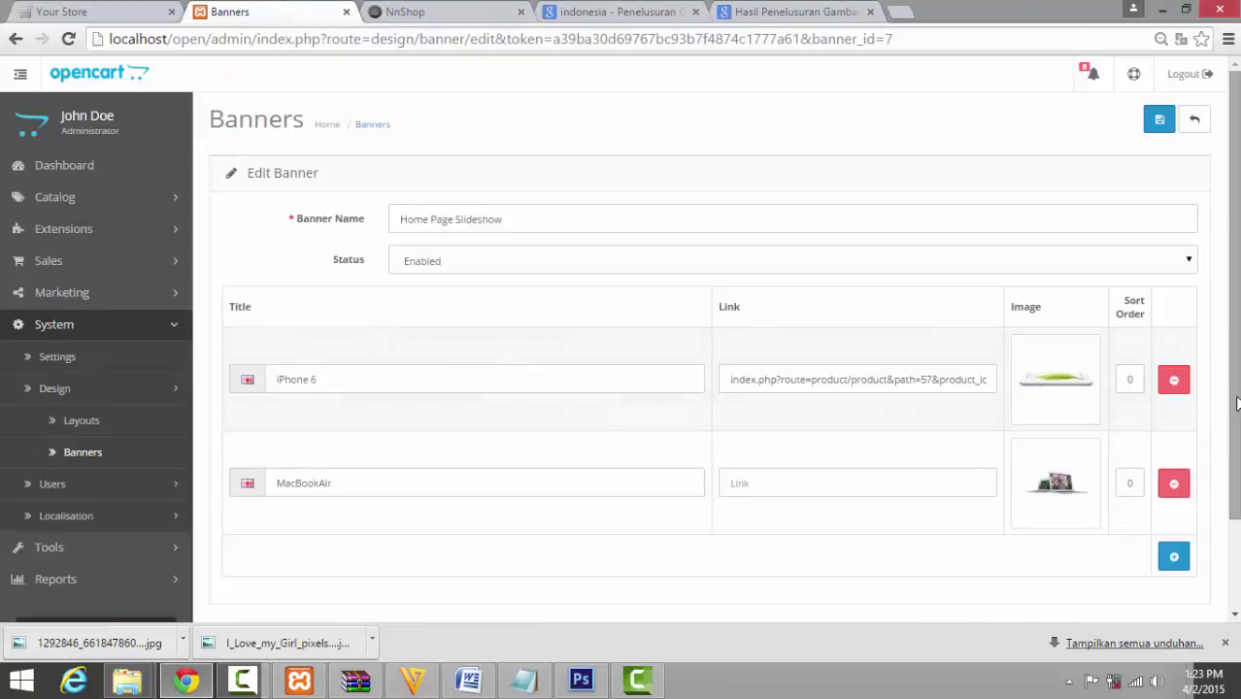
pyautogui.click(1176, 382)
pyautogui.click(1175, 380)
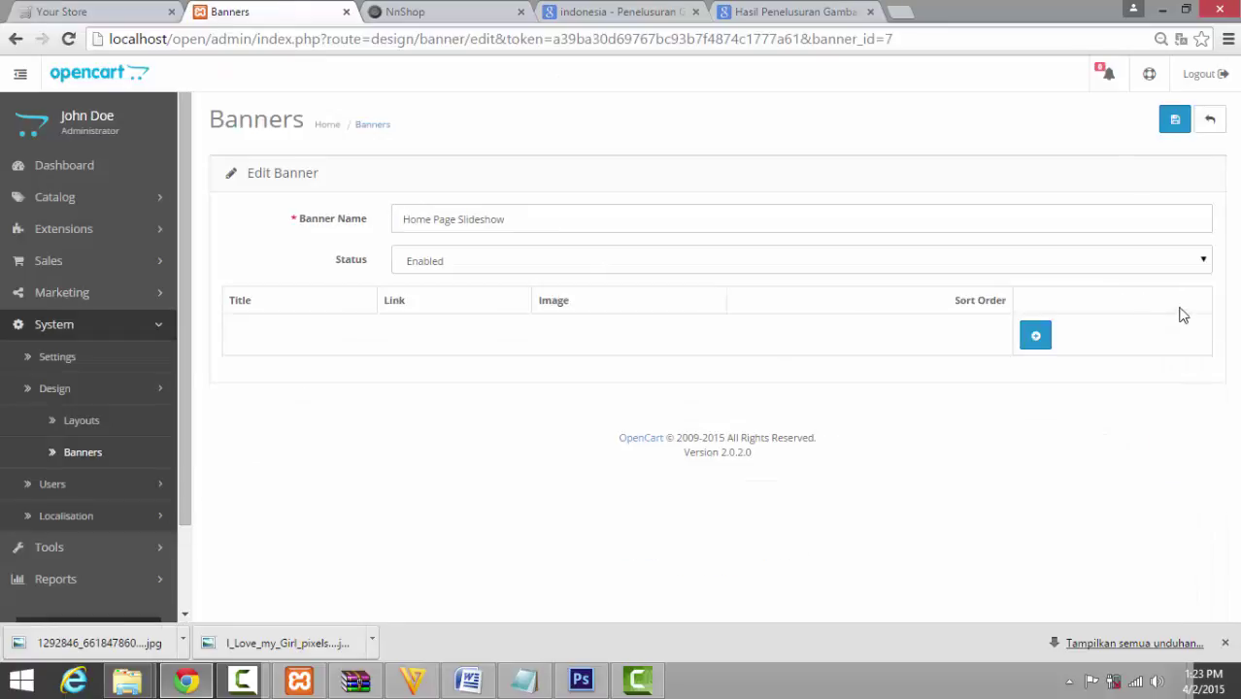
pyautogui.click(1036, 335)
pyautogui.click(317, 385)
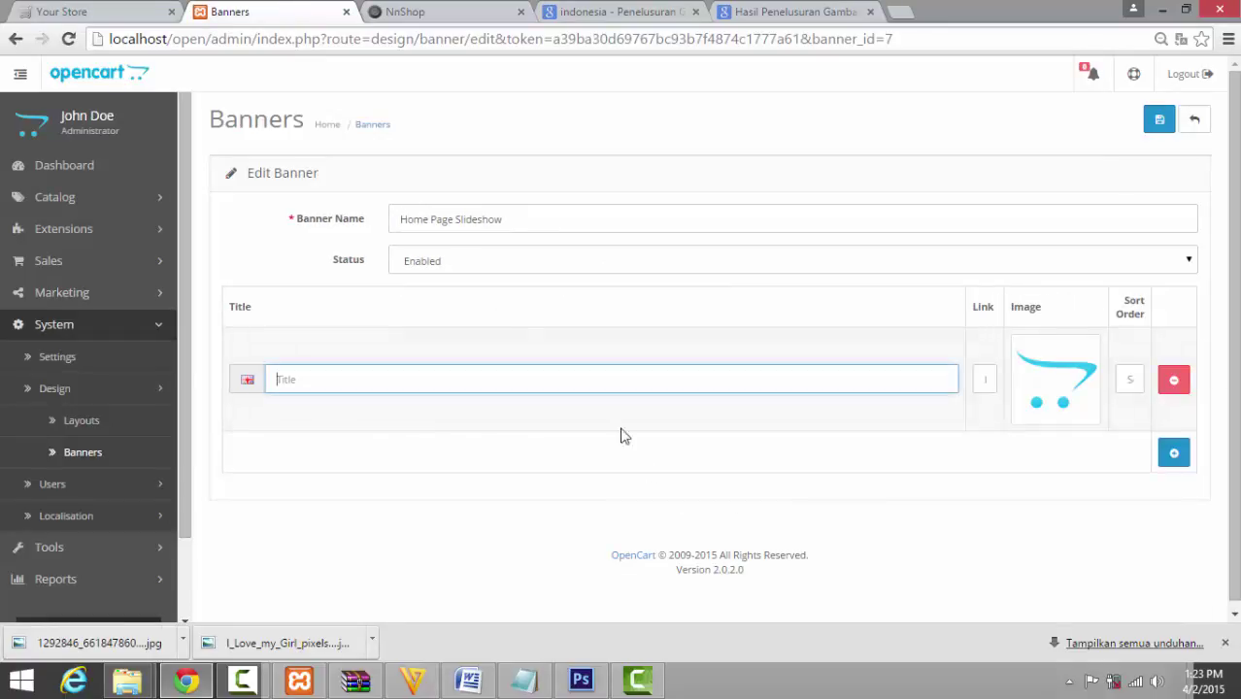
pyautogui.click(1065, 398)
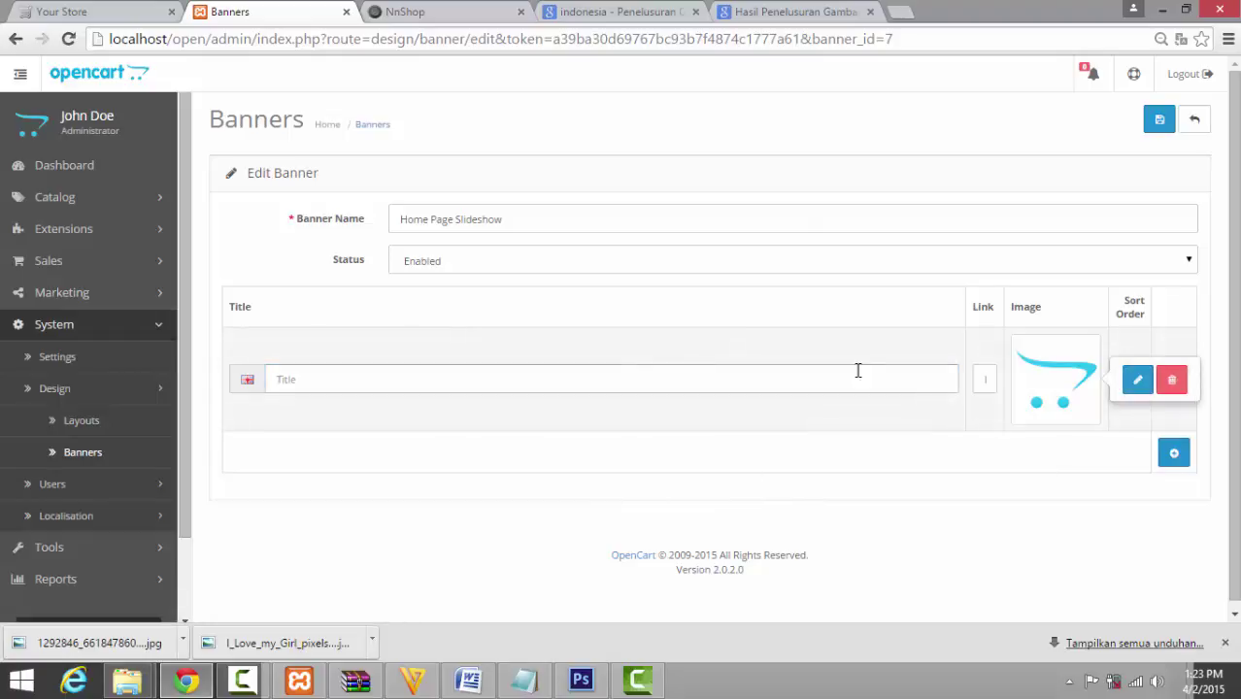
pyautogui.click(1132, 383)
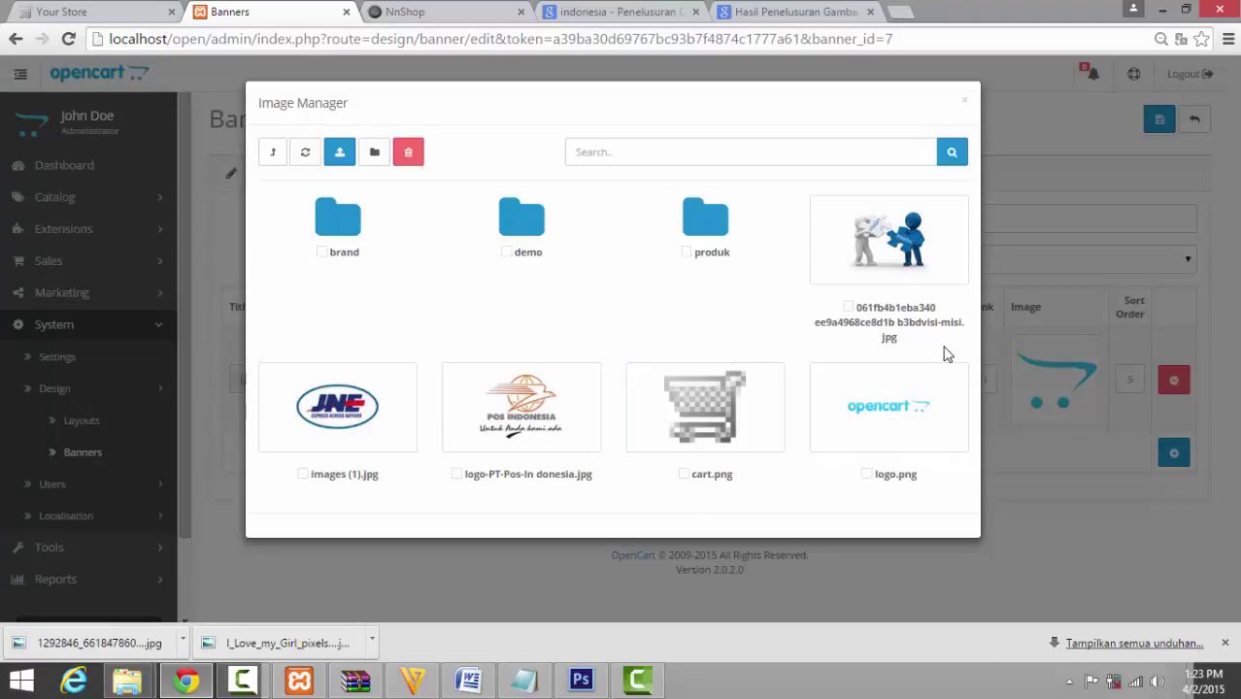
pyautogui.click(710, 229)
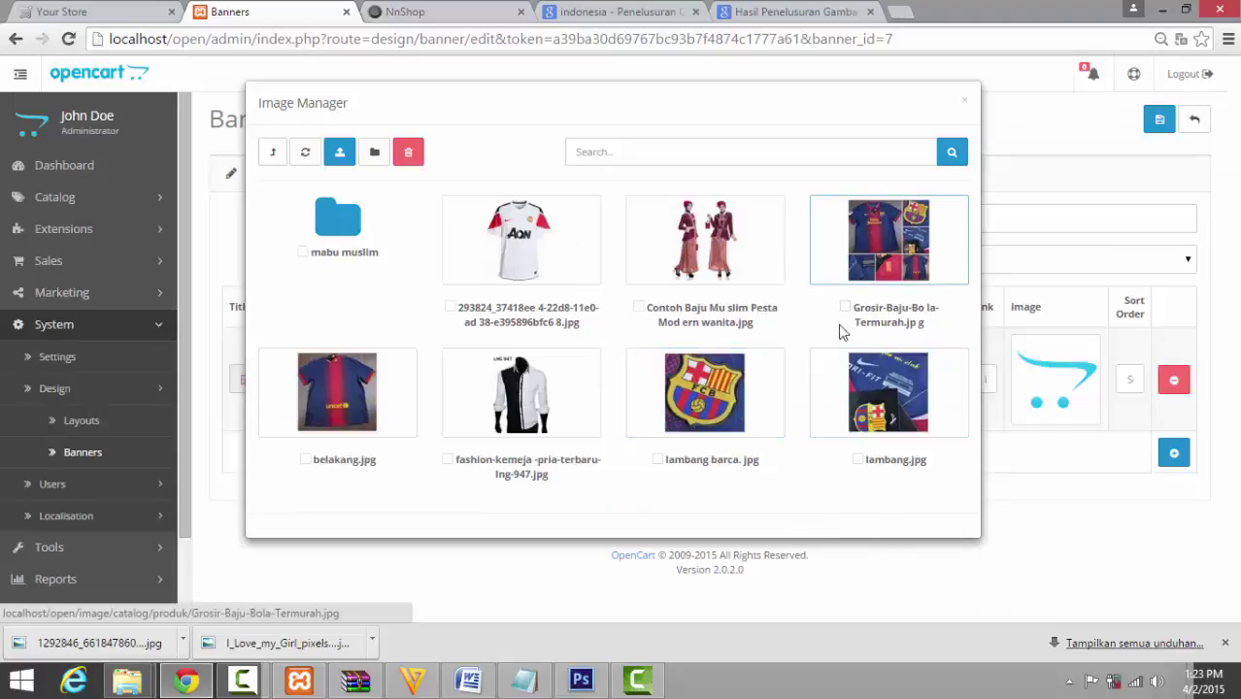
pyautogui.click(340, 156)
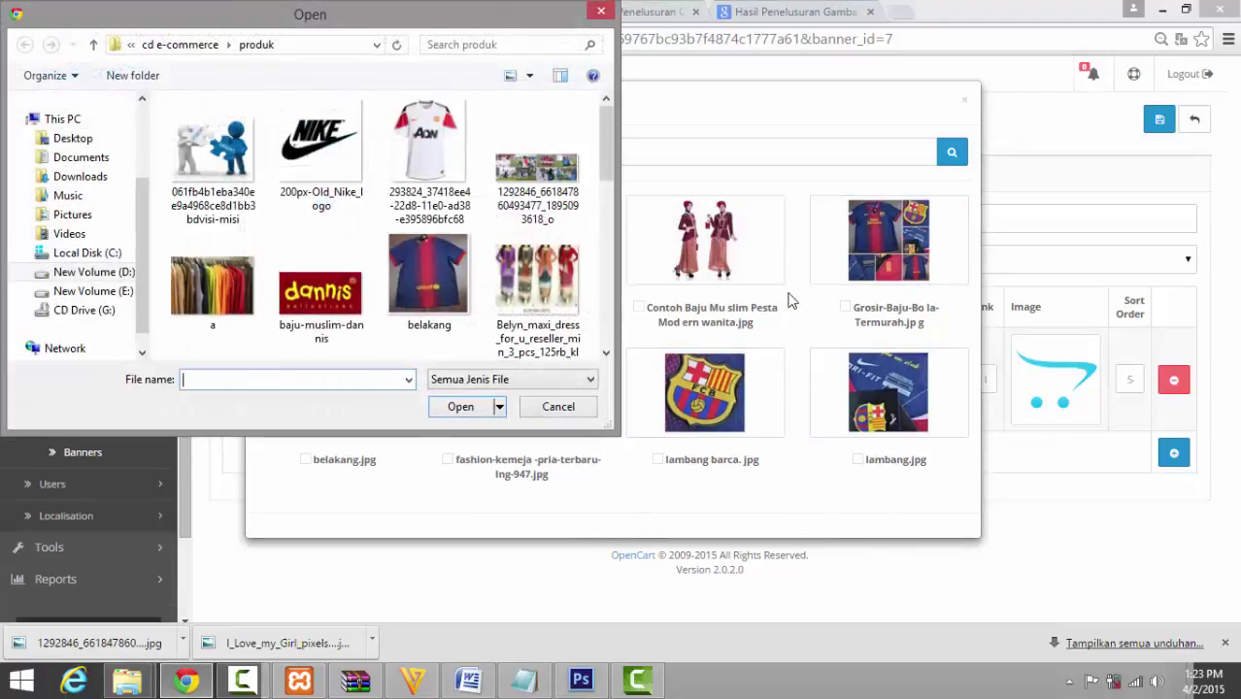
pyautogui.scroll(-1, 607, 132)
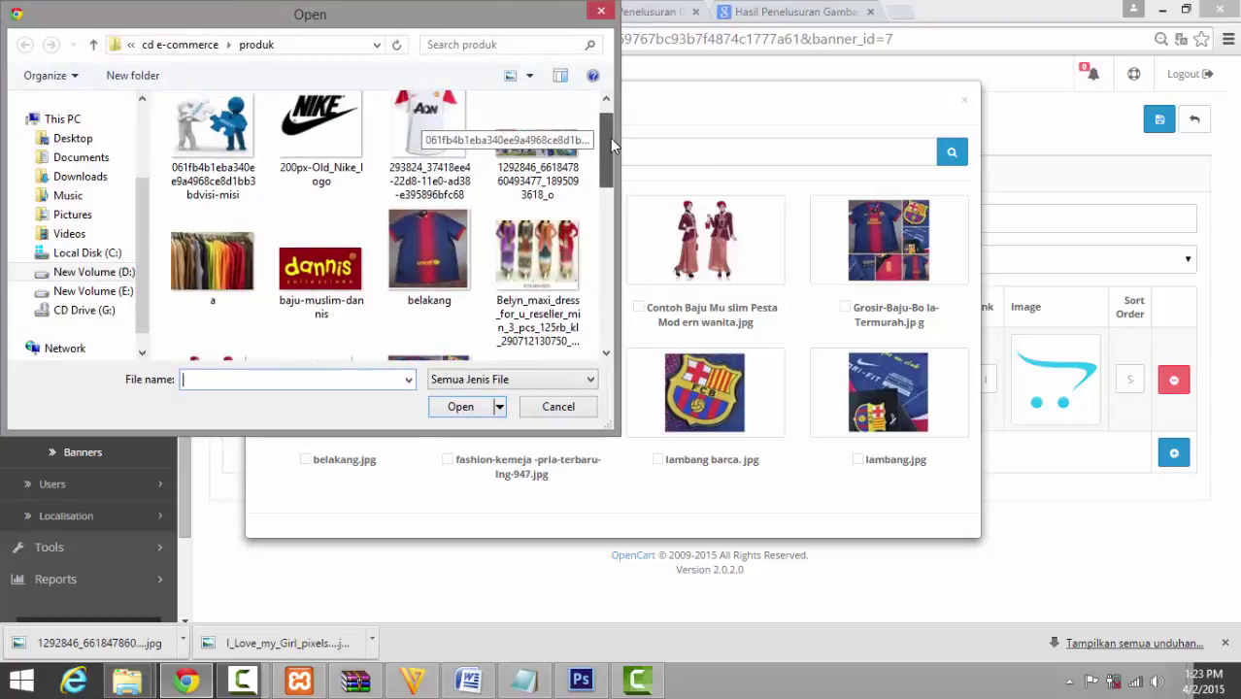
pyautogui.click(554, 189)
pyautogui.click(481, 405)
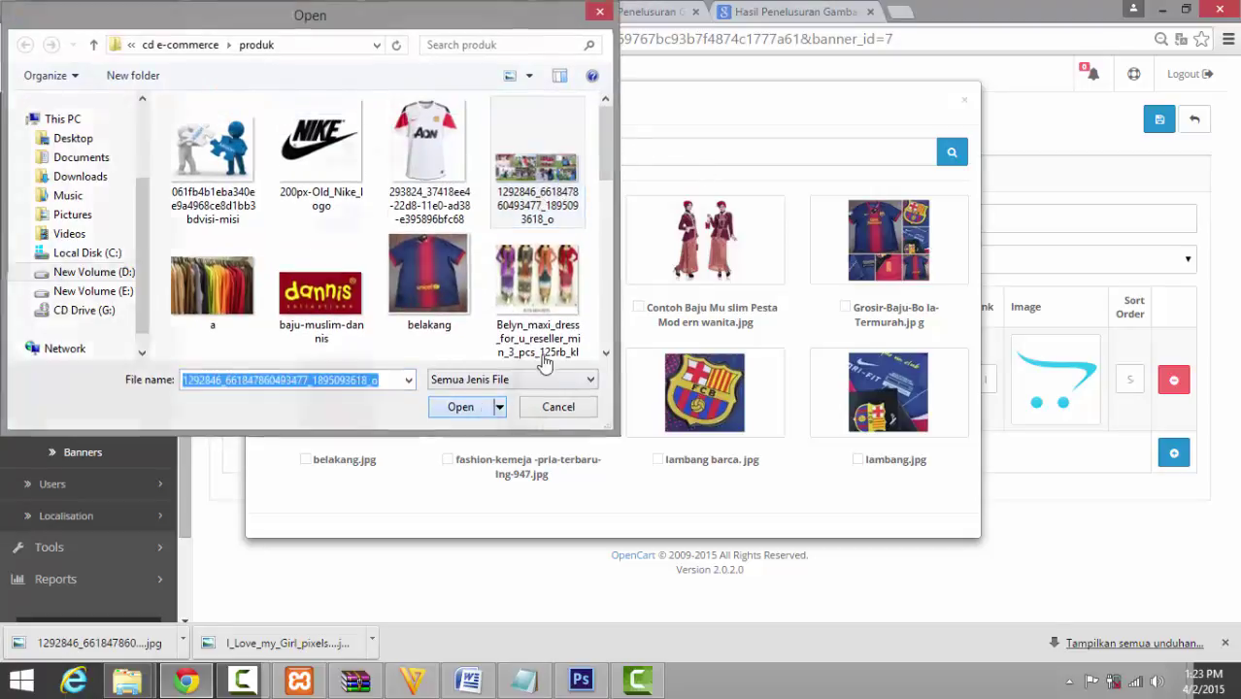
pyautogui.click(729, 157)
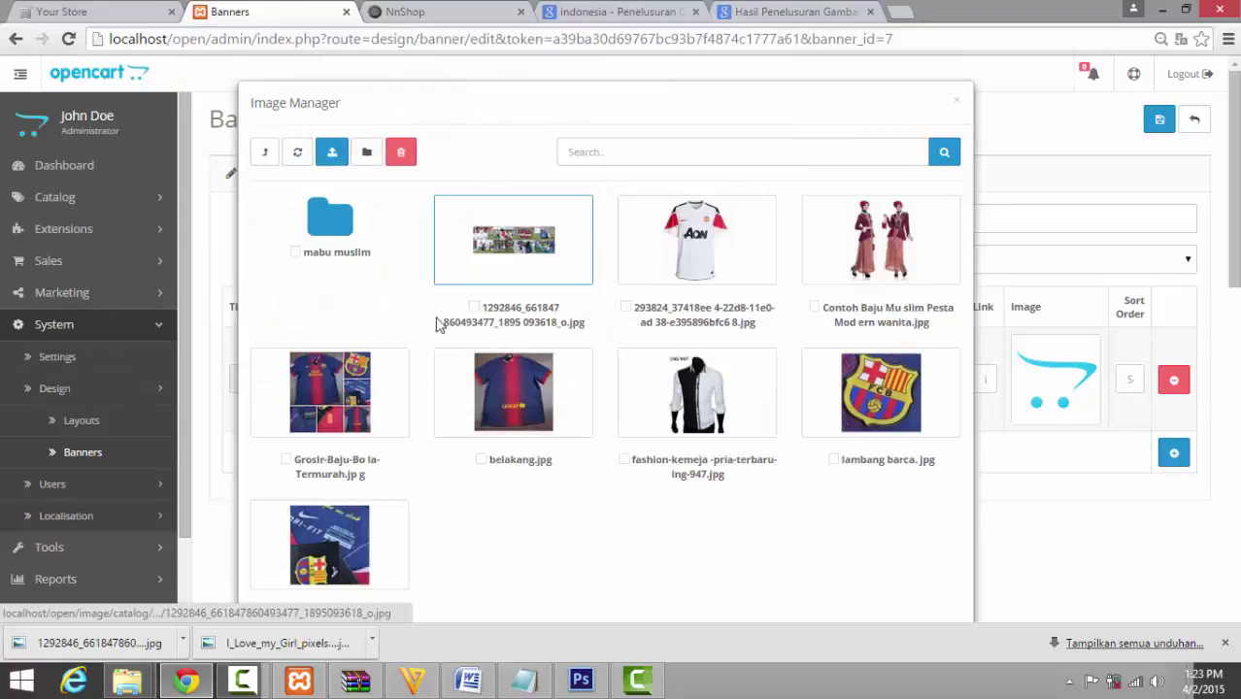
# Upload the stadium picture I_Love_my_Girl_pixels_for_pixels_0022 to the same produk image folder
pyautogui.click(331, 152)
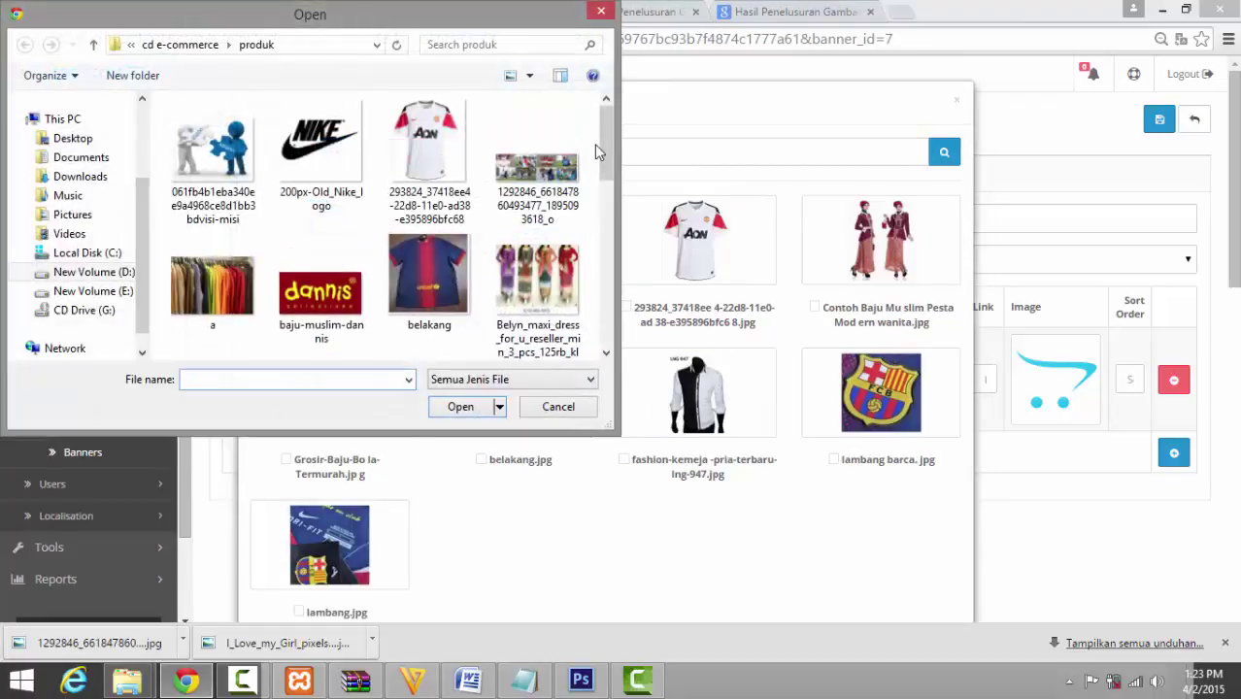
pyautogui.moveTo(601, 141); pyautogui.dragTo(608, 208)
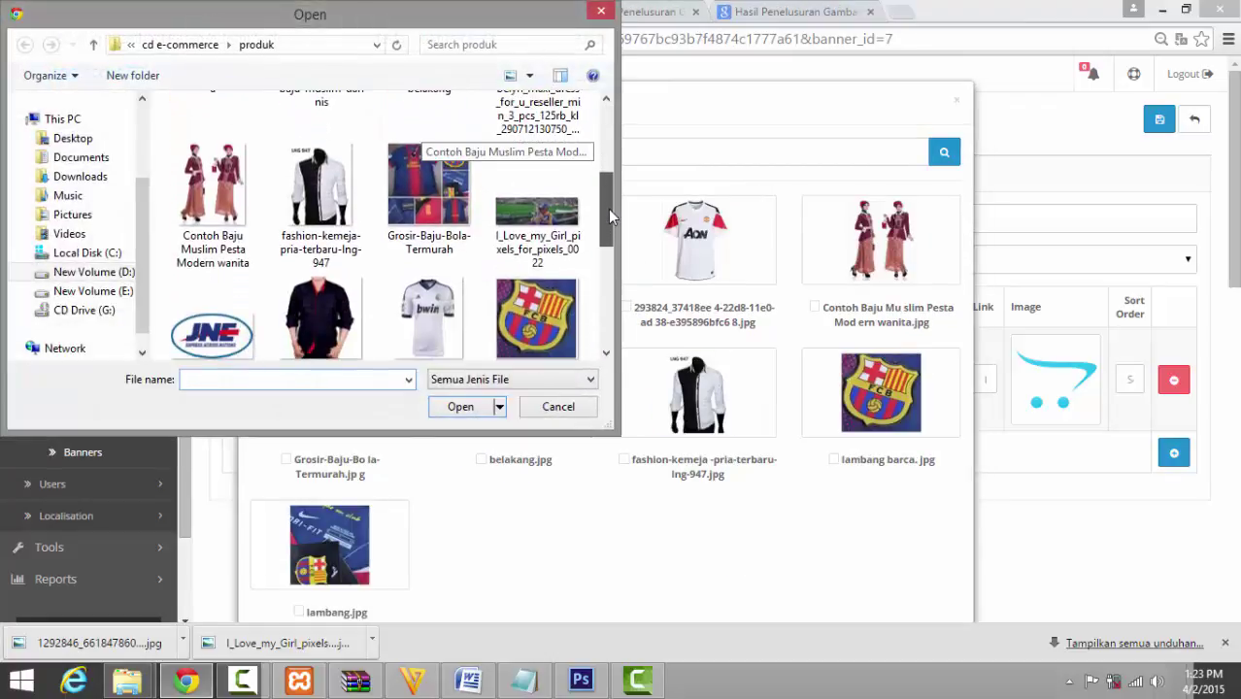
pyautogui.click(551, 231)
pyautogui.click(486, 408)
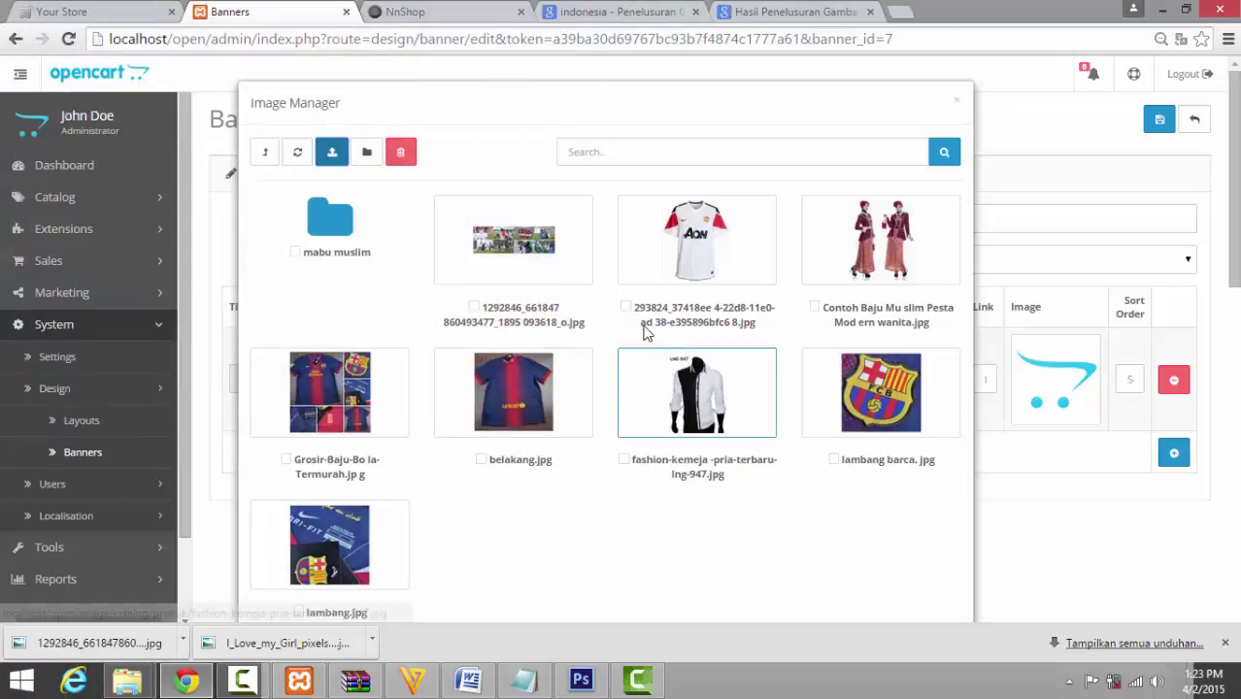
pyautogui.click(761, 160)
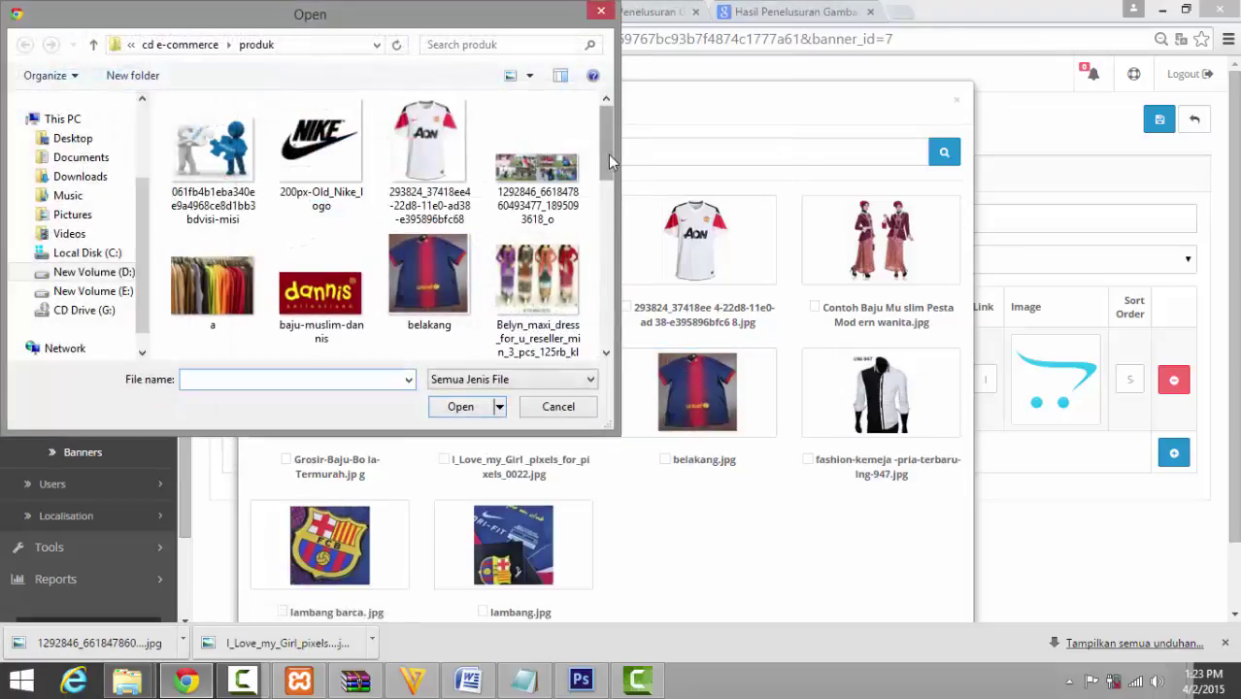
# Upload slide-1 to the produk image folder and assign it as the new slide's image
pyautogui.moveTo(608, 154); pyautogui.dragTo(601, 291)
pyautogui.click(563, 248)
pyautogui.click(458, 406)
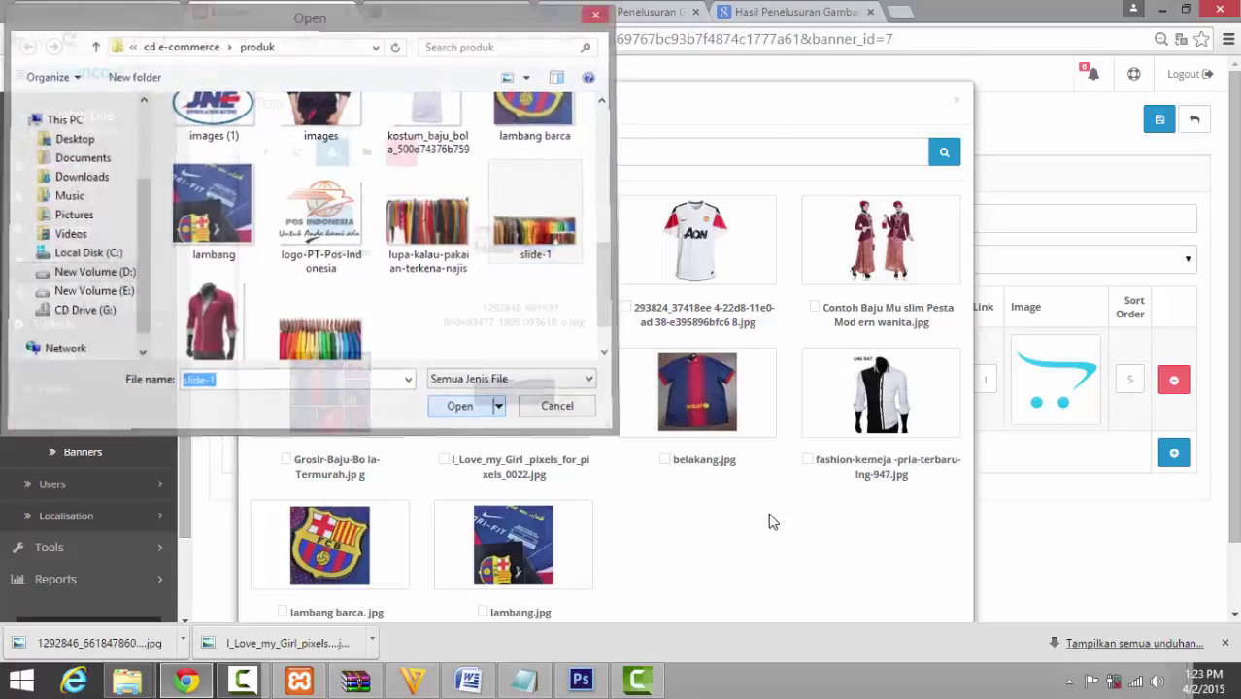
pyautogui.click(734, 154)
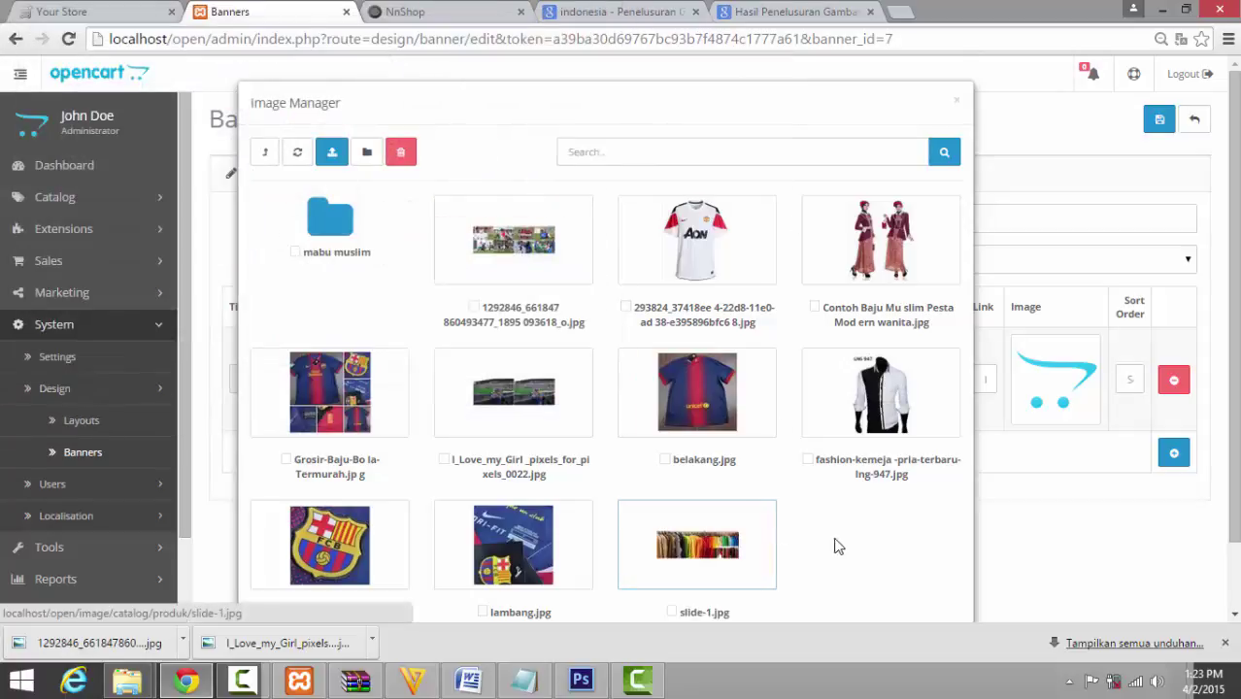
pyautogui.click(668, 546)
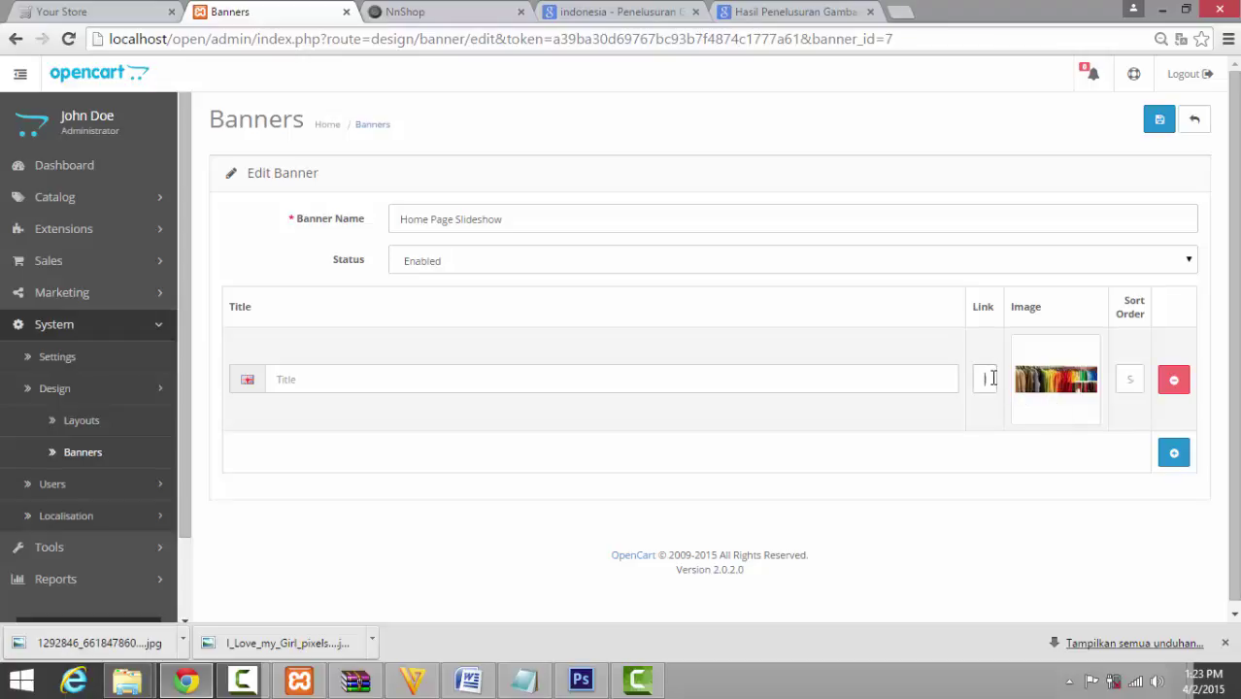
# Link the clothing slide to the storefront's Pakaian Wanita category page and set its sort order to 1
pyautogui.click(56, 11)
pyautogui.click(287, 10)
pyautogui.click(68, 11)
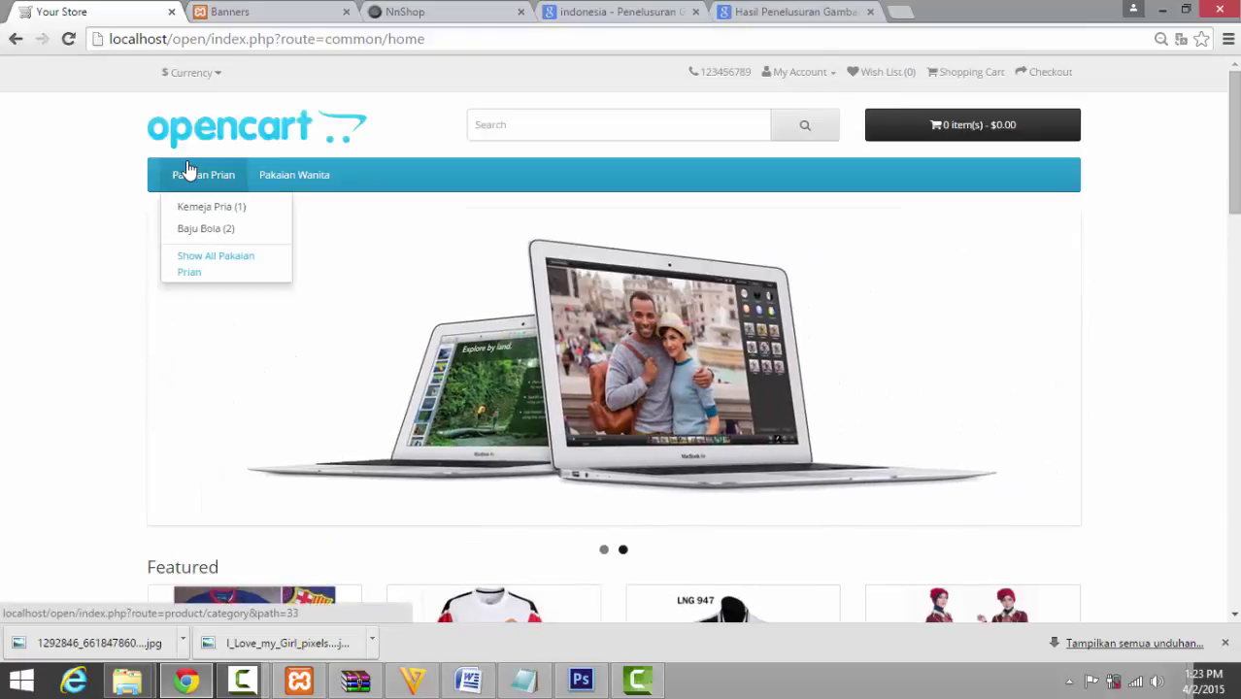
pyautogui.click(301, 177)
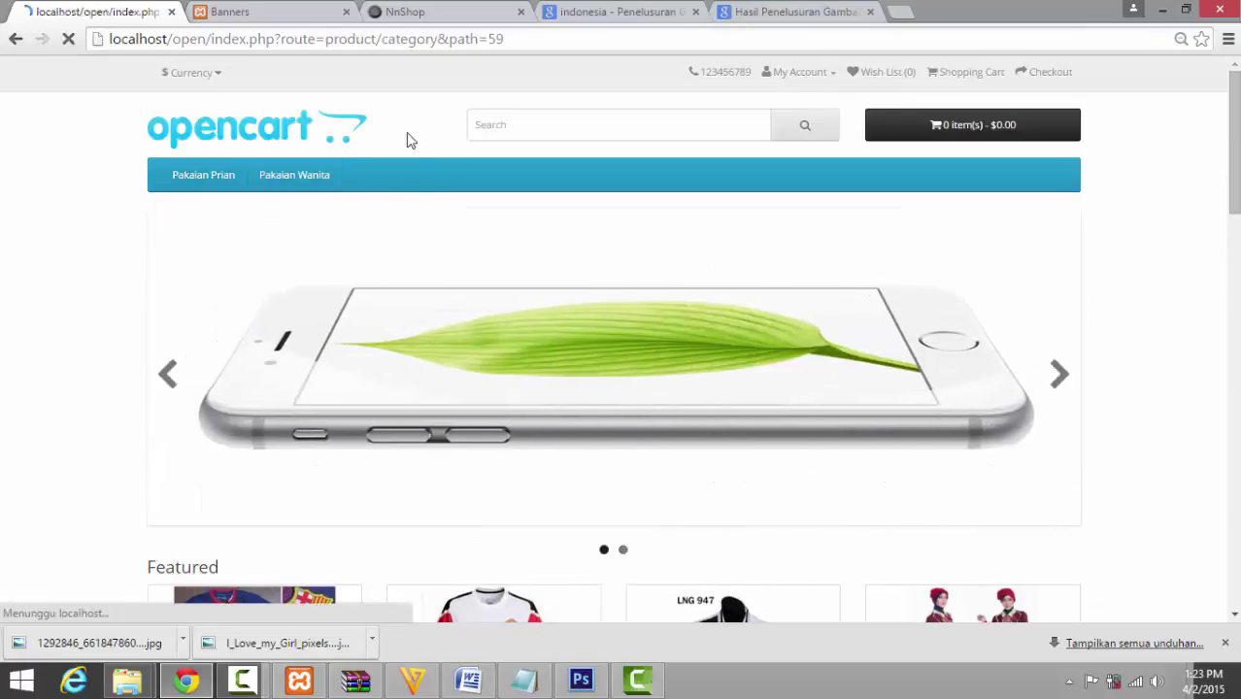
pyautogui.click(534, 39)
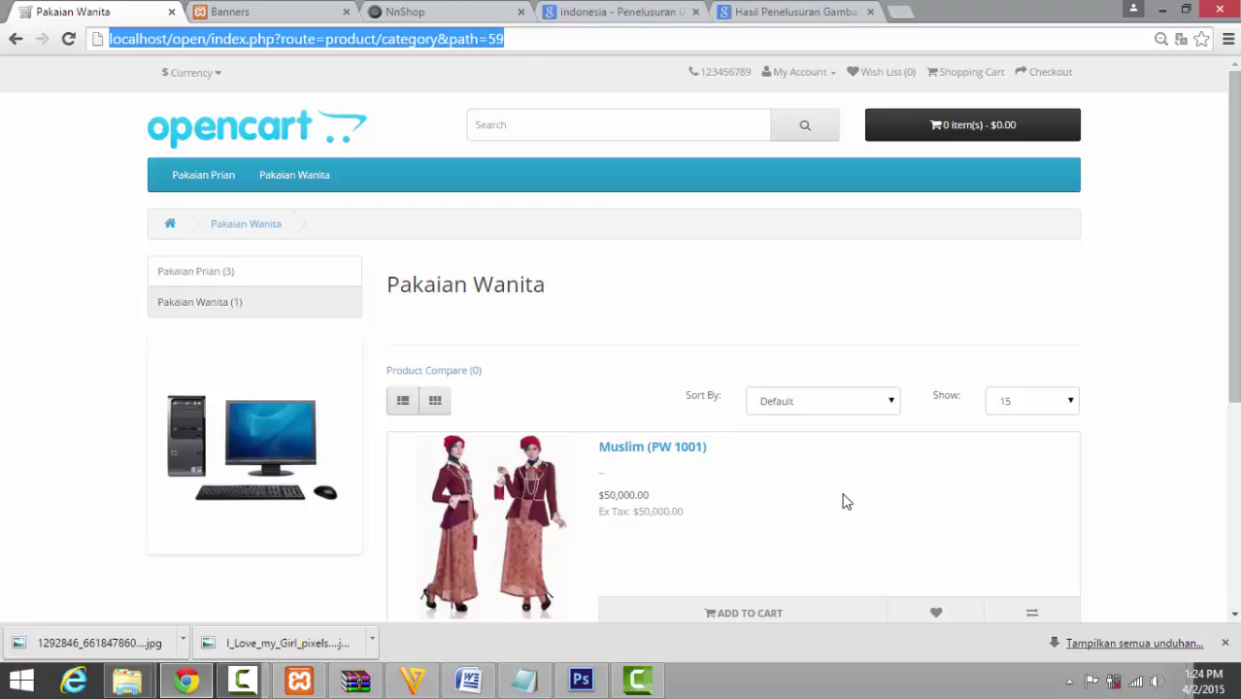
pyautogui.click(443, 10)
pyautogui.click(264, 11)
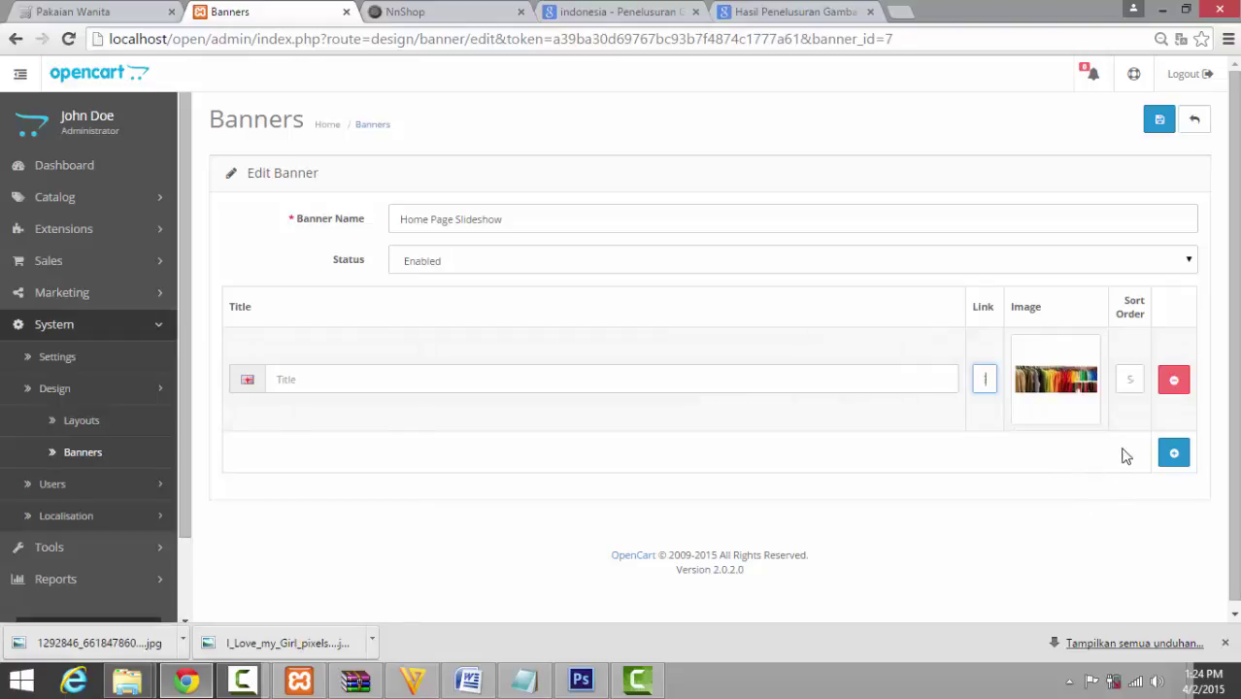
pyautogui.click(1127, 381)
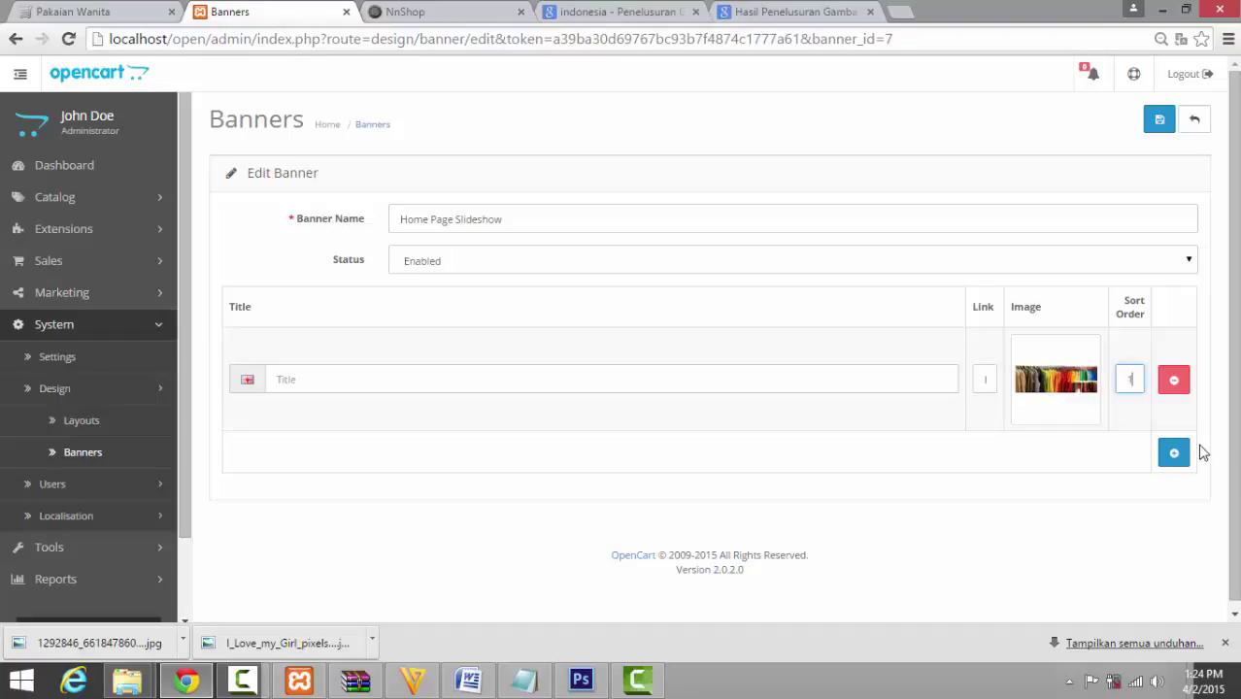
# Add a second slide row, and title the first slide Pakaian Bagus and the new one Jersey
pyautogui.click(1174, 453)
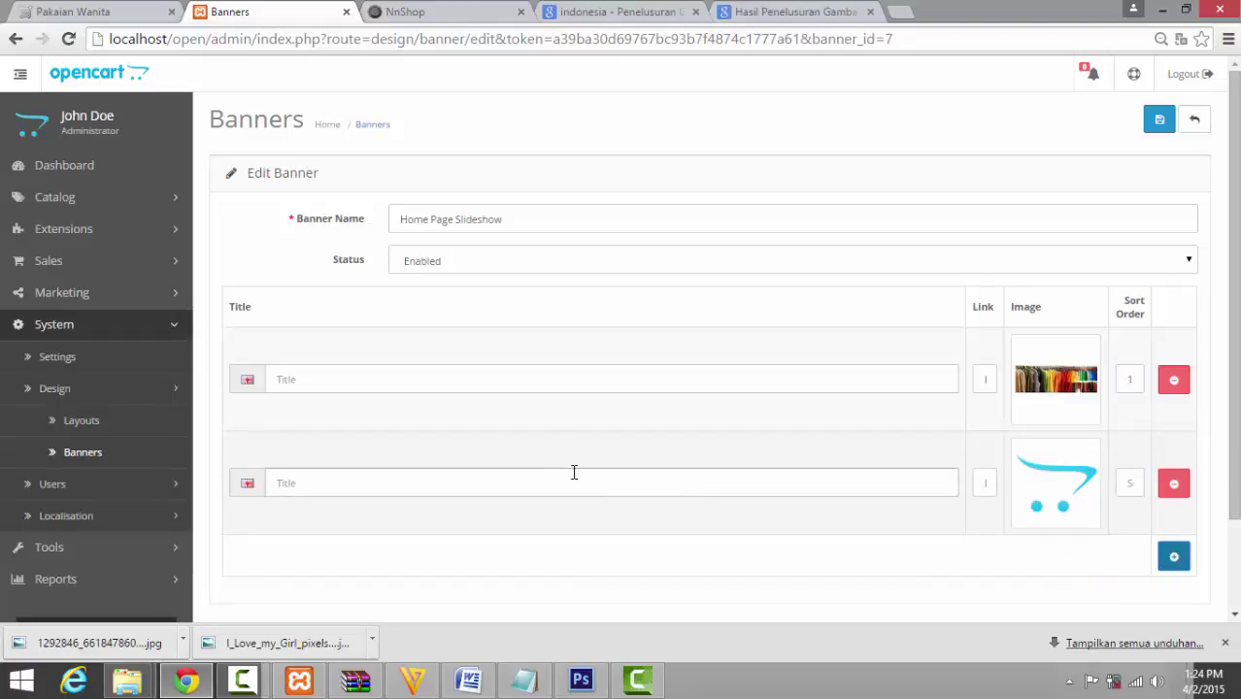
pyautogui.click(518, 381)
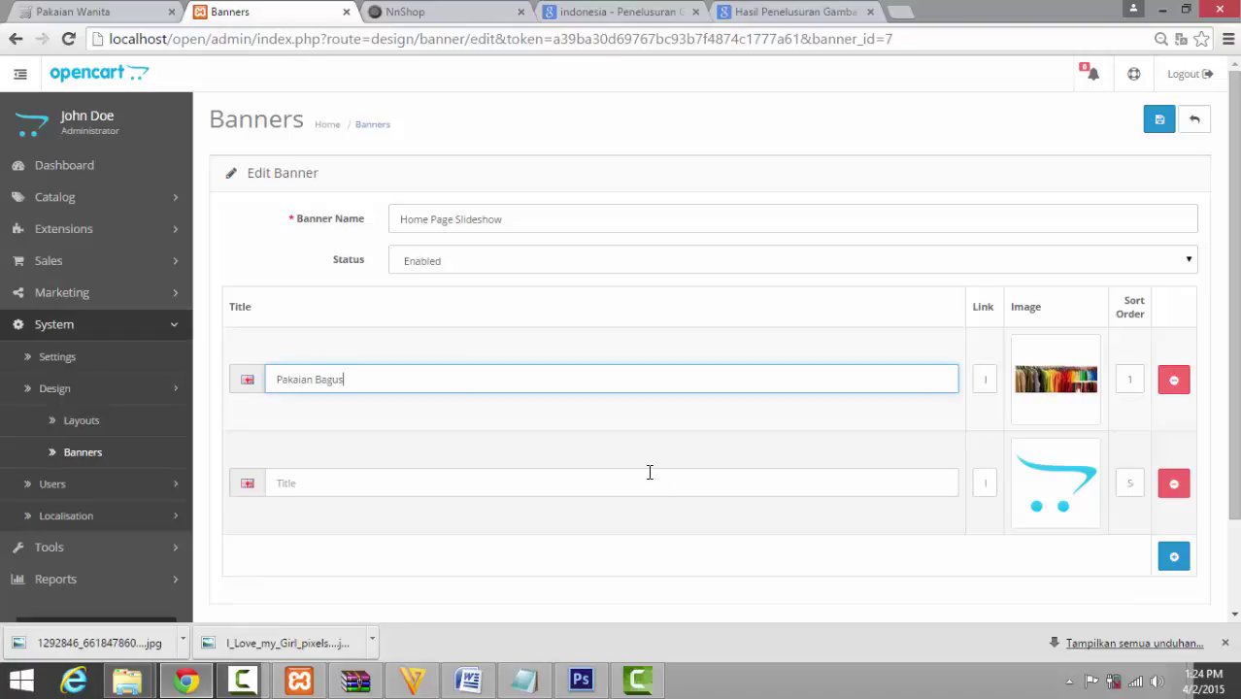
pyautogui.click(650, 472)
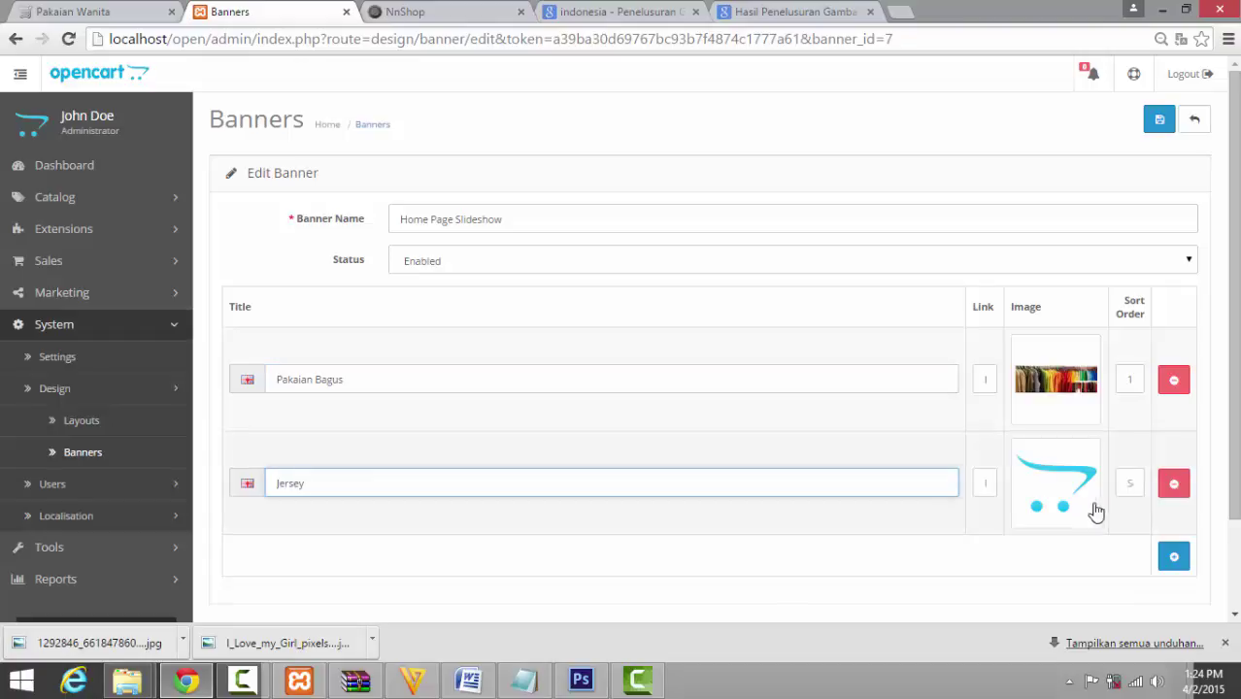
# Link the Jersey slide to the storefront's Baju Bola category page
pyautogui.hotkey('ctrl', 'shift', 'Tab')
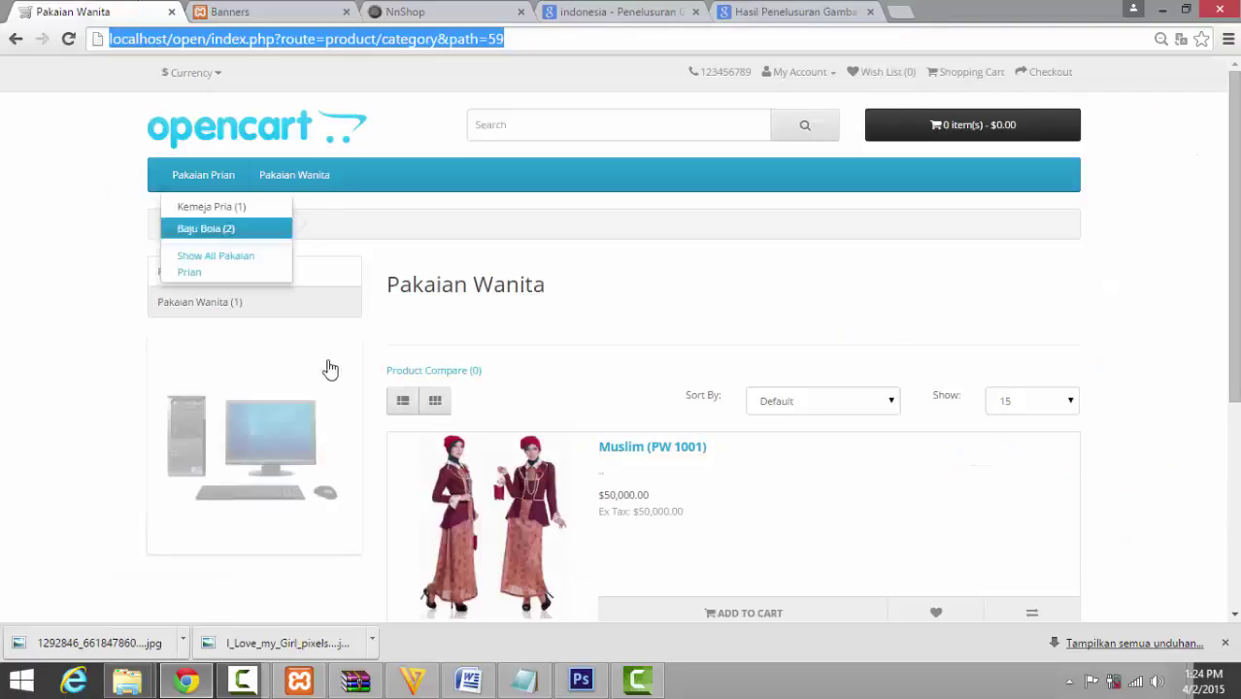
pyautogui.click(204, 230)
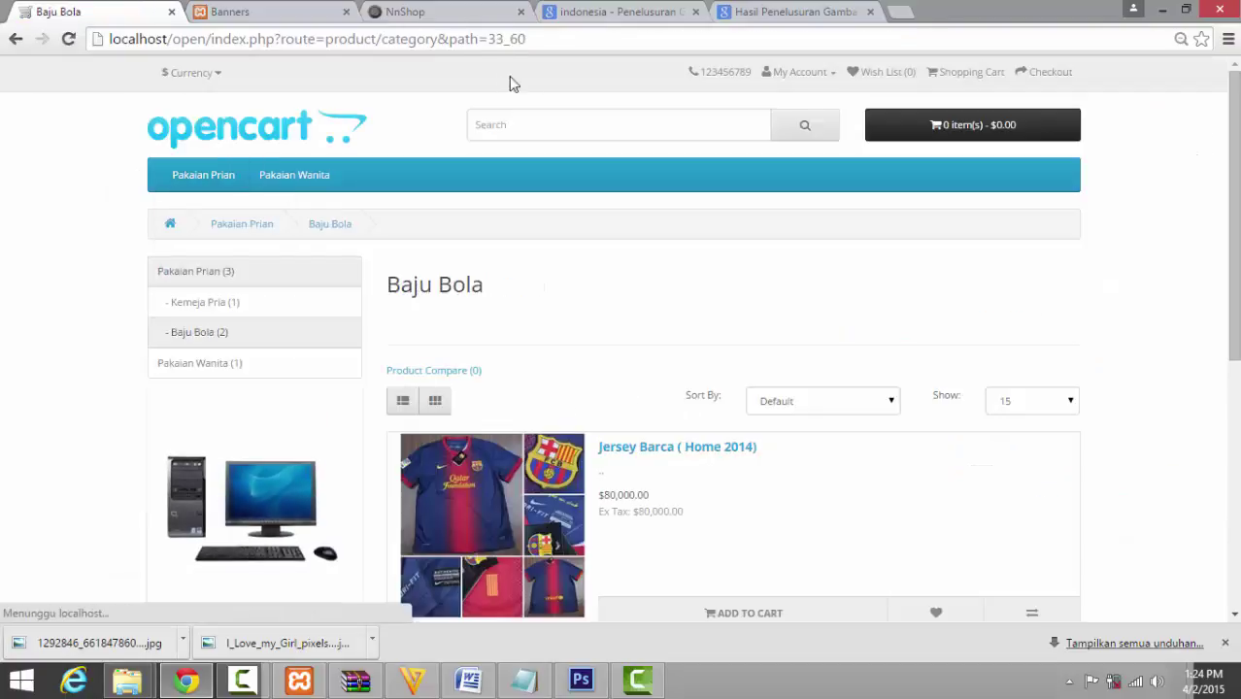
pyautogui.click(556, 39)
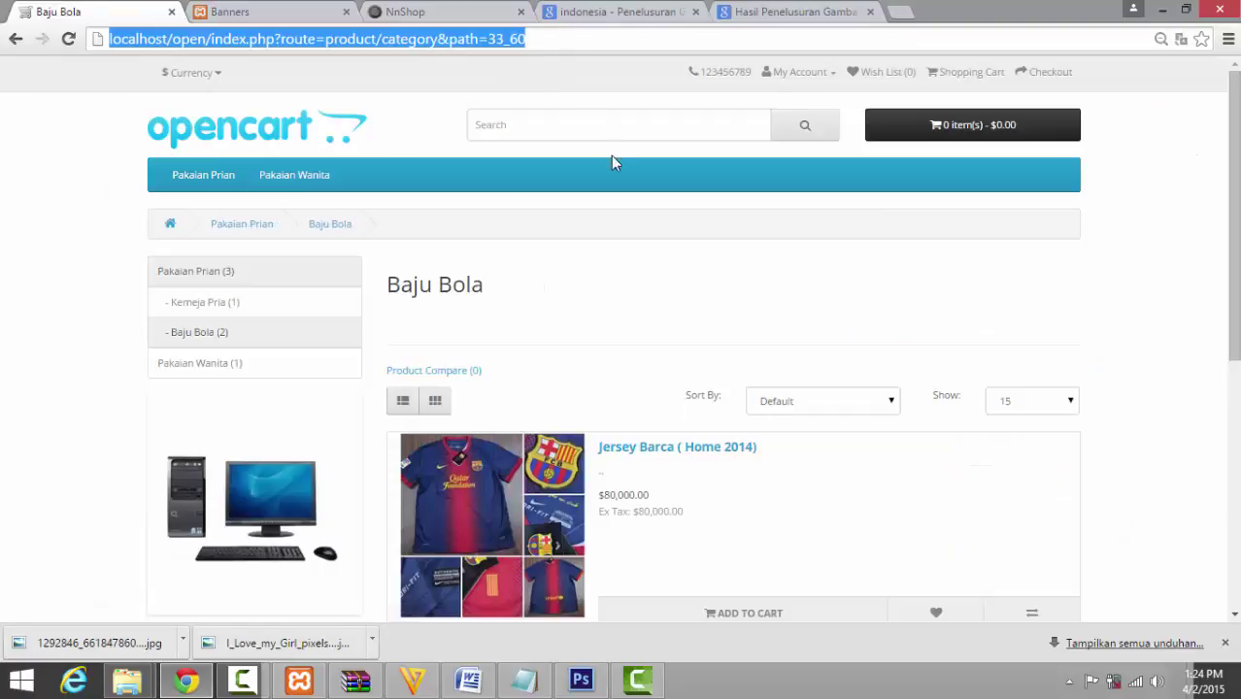
pyautogui.click(301, 7)
pyautogui.click(984, 487)
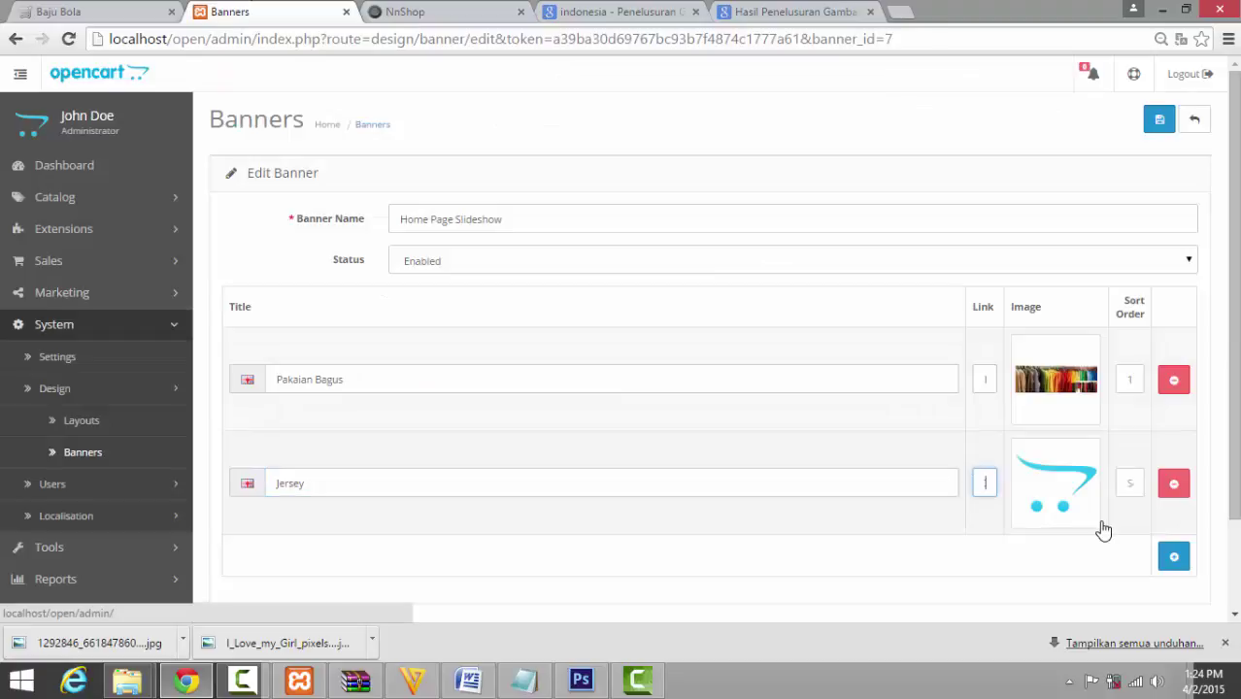
# Assign I_Love_my_Girl_pixels_for_pixels_0022.jpg from the produk folder to the Jersey slide and set its sort order to 2
pyautogui.click(1063, 519)
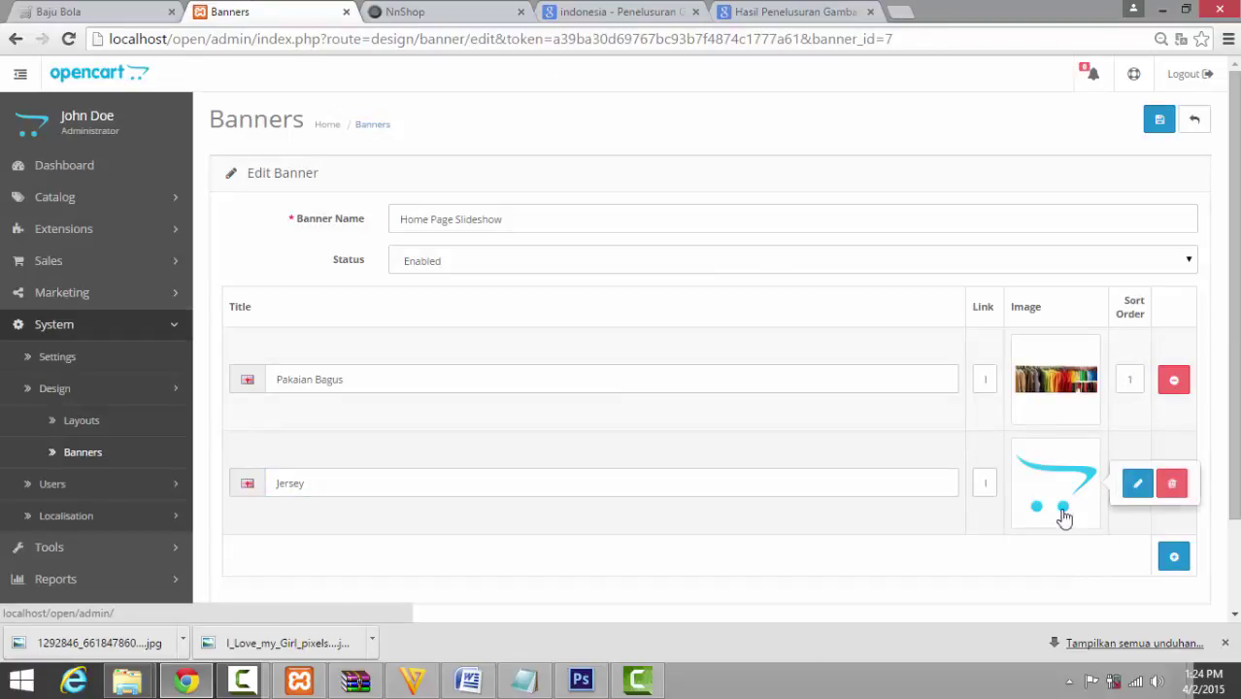
pyautogui.click(1132, 484)
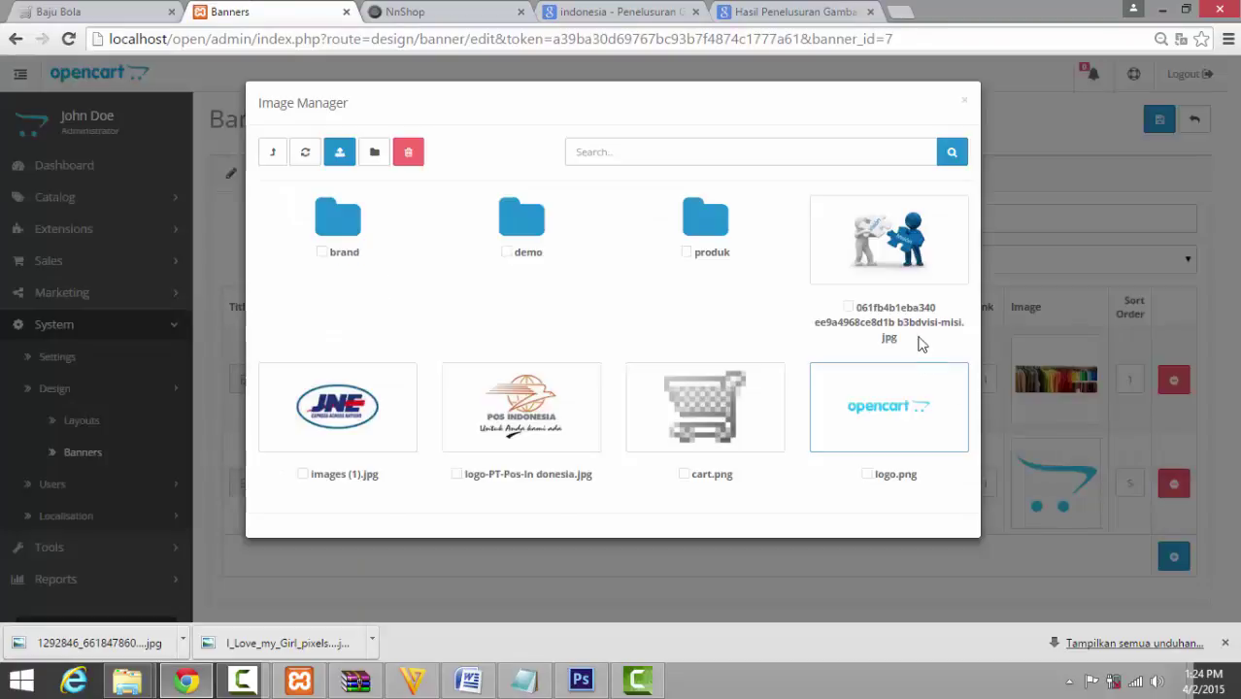
pyautogui.click(697, 223)
pyautogui.click(556, 403)
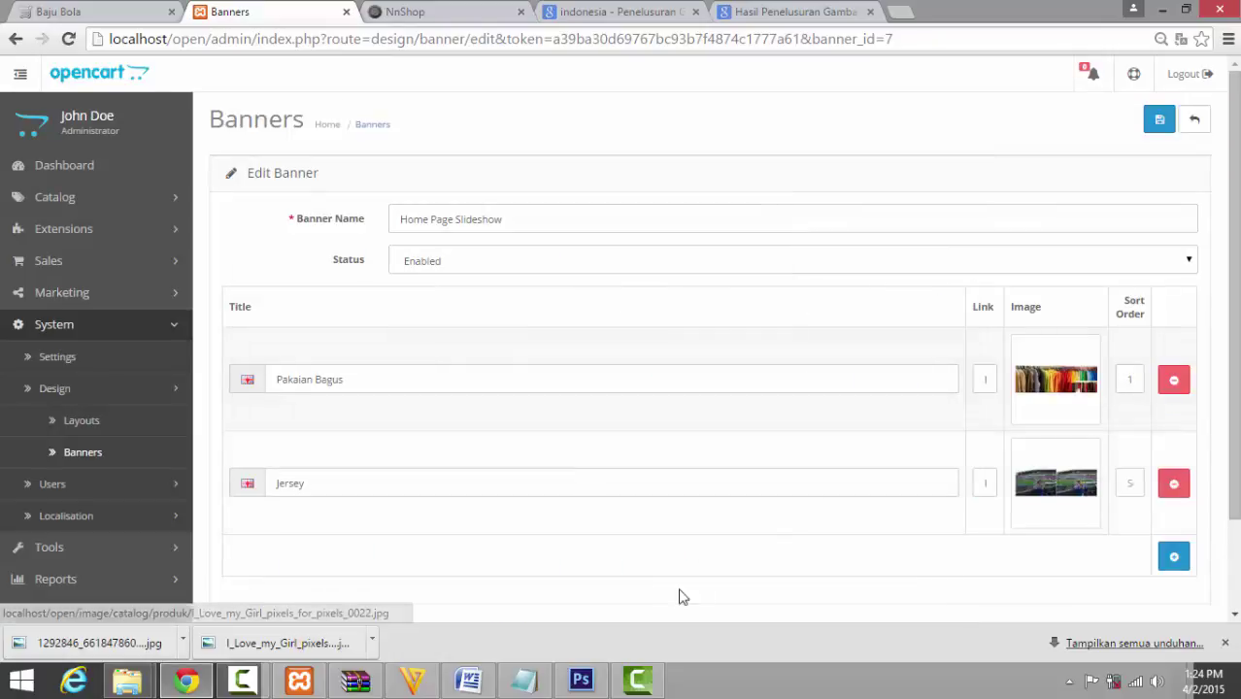
pyautogui.click(1130, 478)
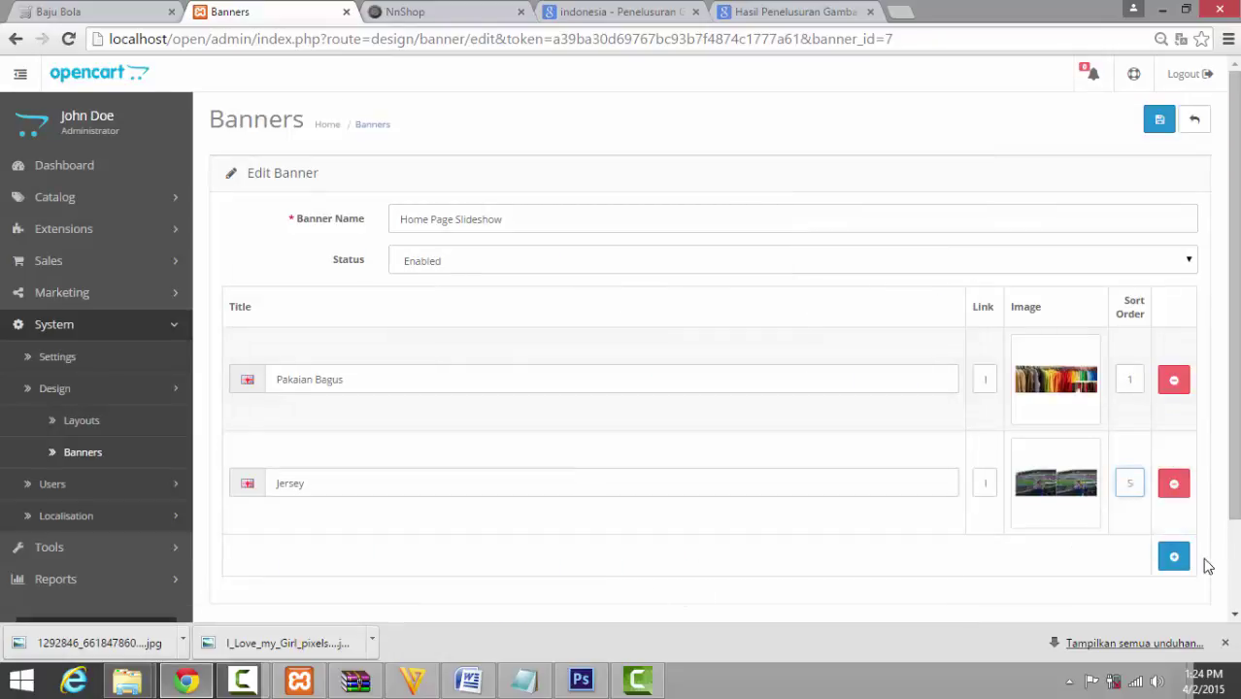
pyautogui.click(1178, 570)
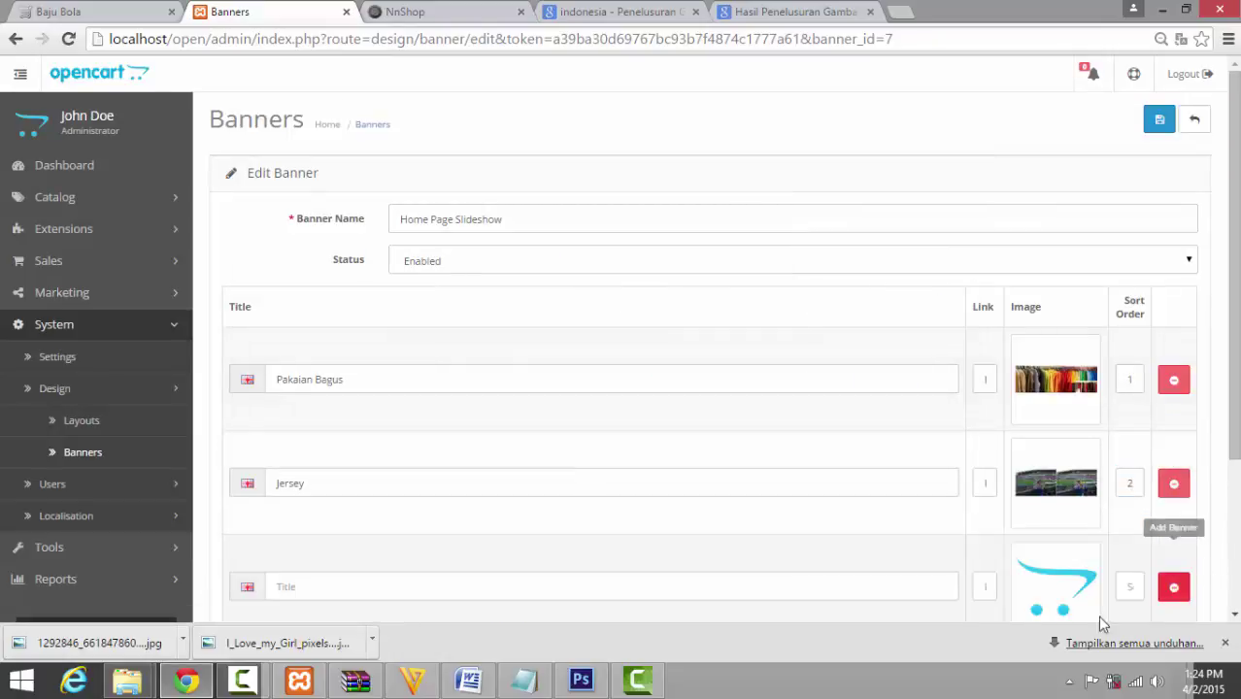
pyautogui.scroll(-3, 1027, 568)
pyautogui.click(398, 379)
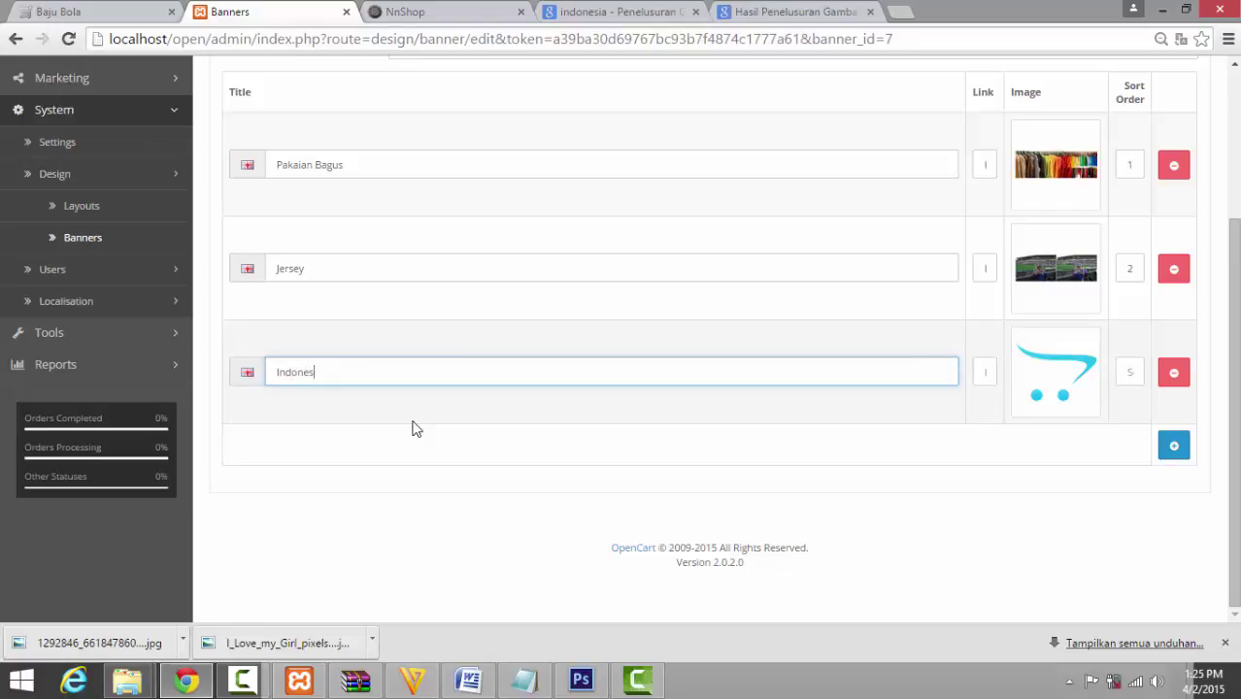
pyautogui.click(1049, 385)
pyautogui.click(1138, 370)
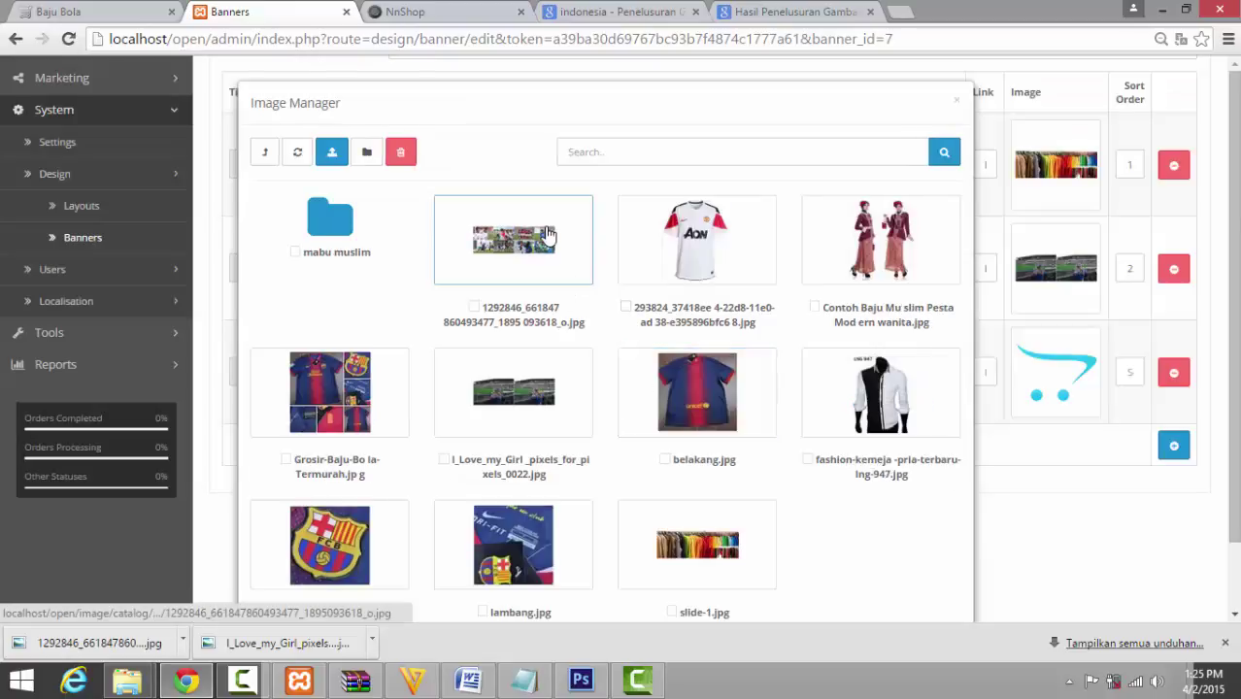
pyautogui.click(514, 240)
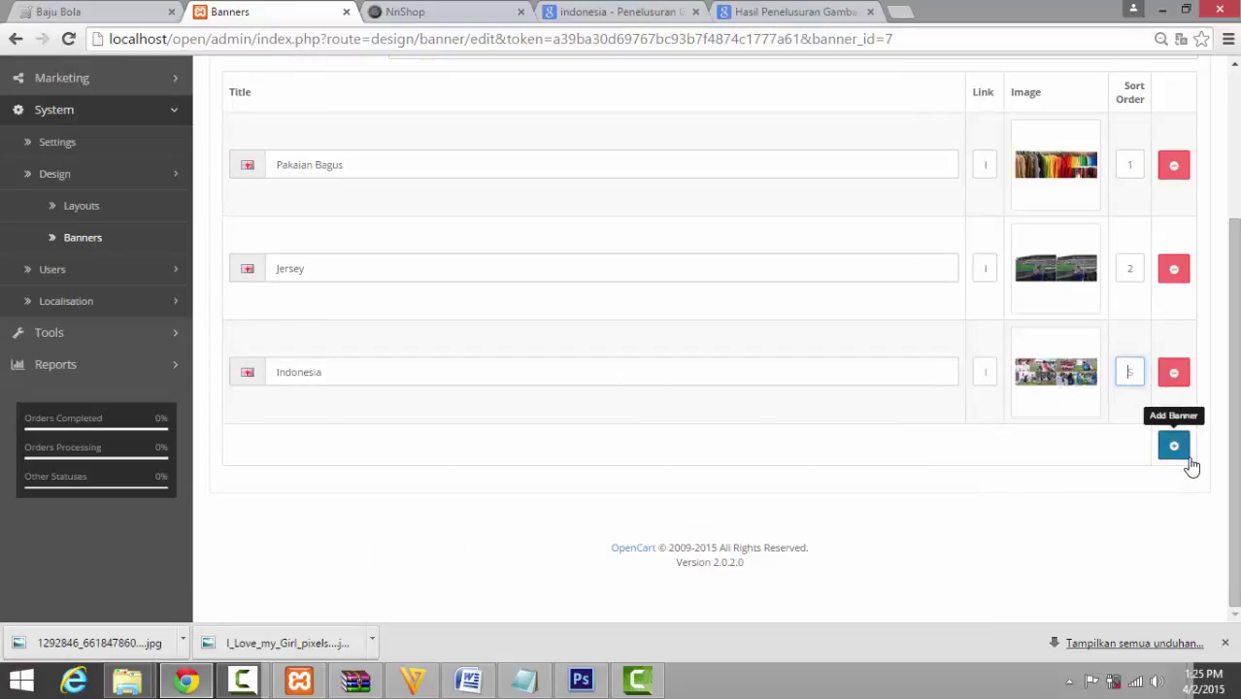
pyautogui.scroll(3, 1161, 136)
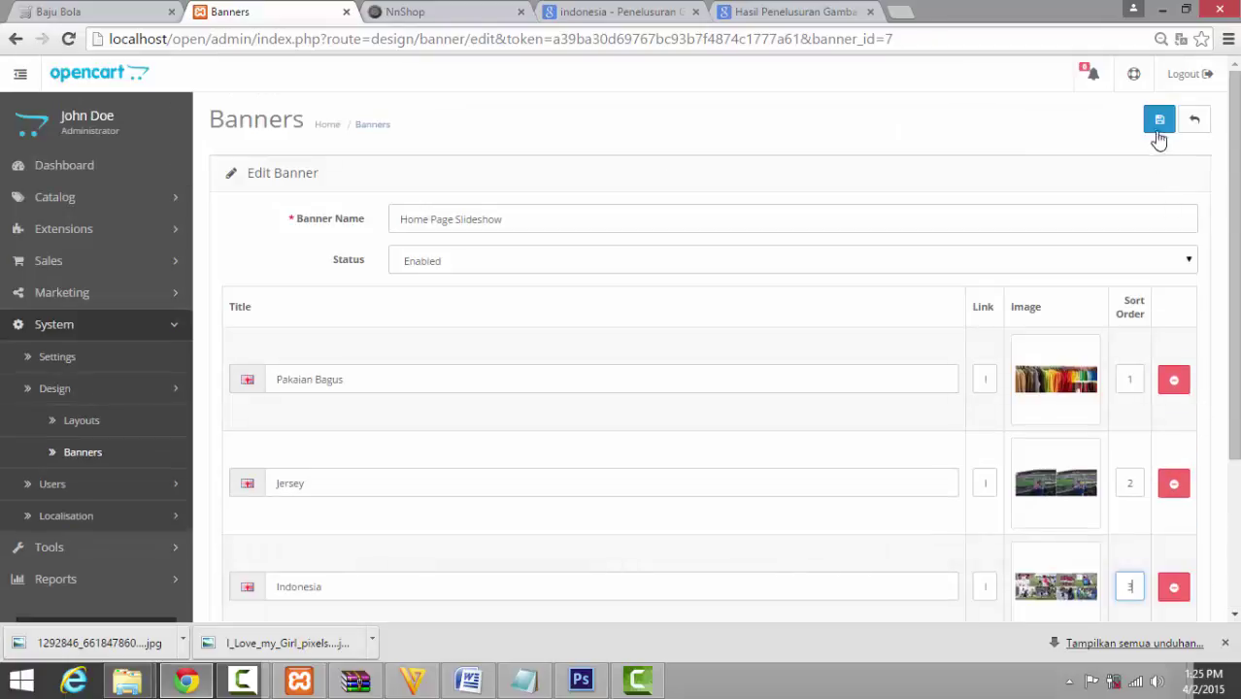
pyautogui.click(1160, 120)
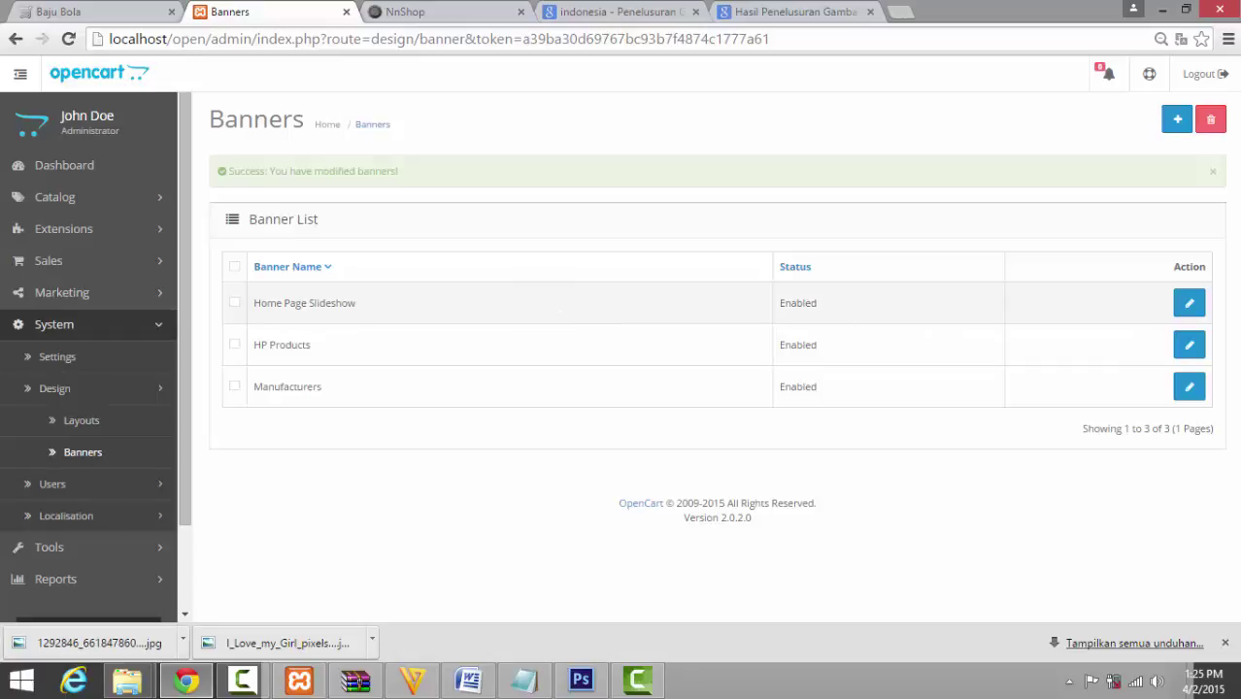
# Reopen the Home Page Slideshow banner, review its slide titles, links and images, and save it again
pyautogui.click(1189, 303)
pyautogui.scroll(-2, 699, 457)
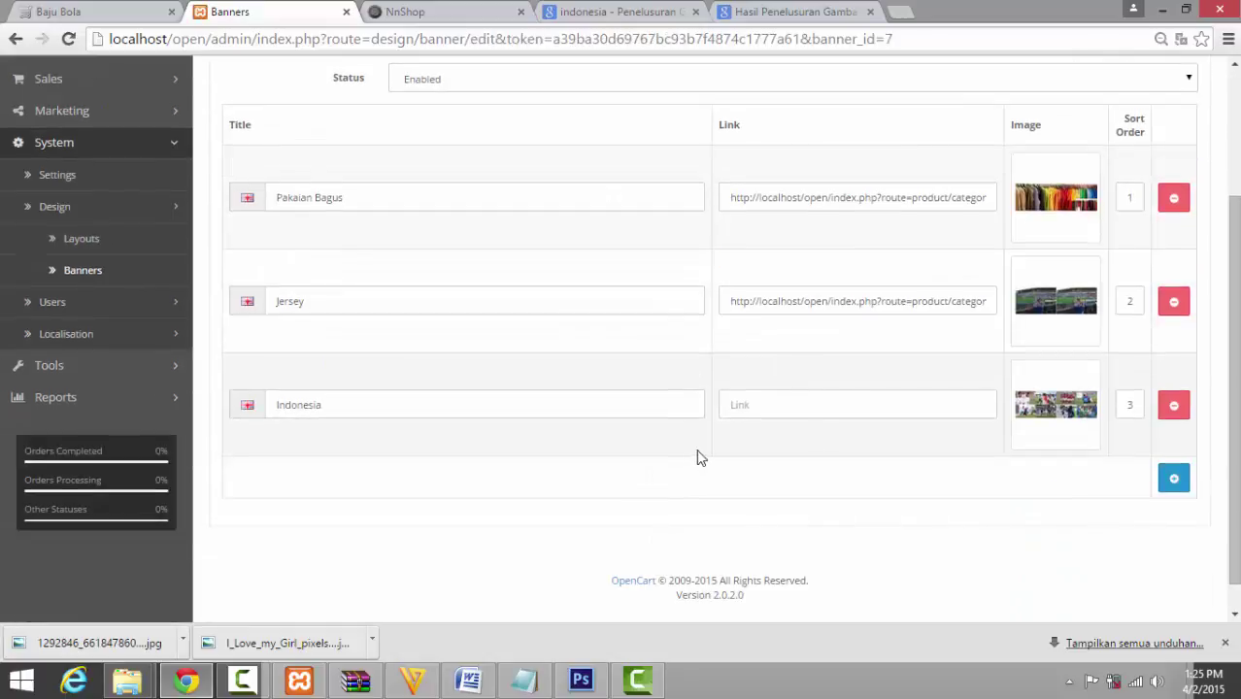
pyautogui.scroll(2, 1139, 340)
pyautogui.click(1159, 121)
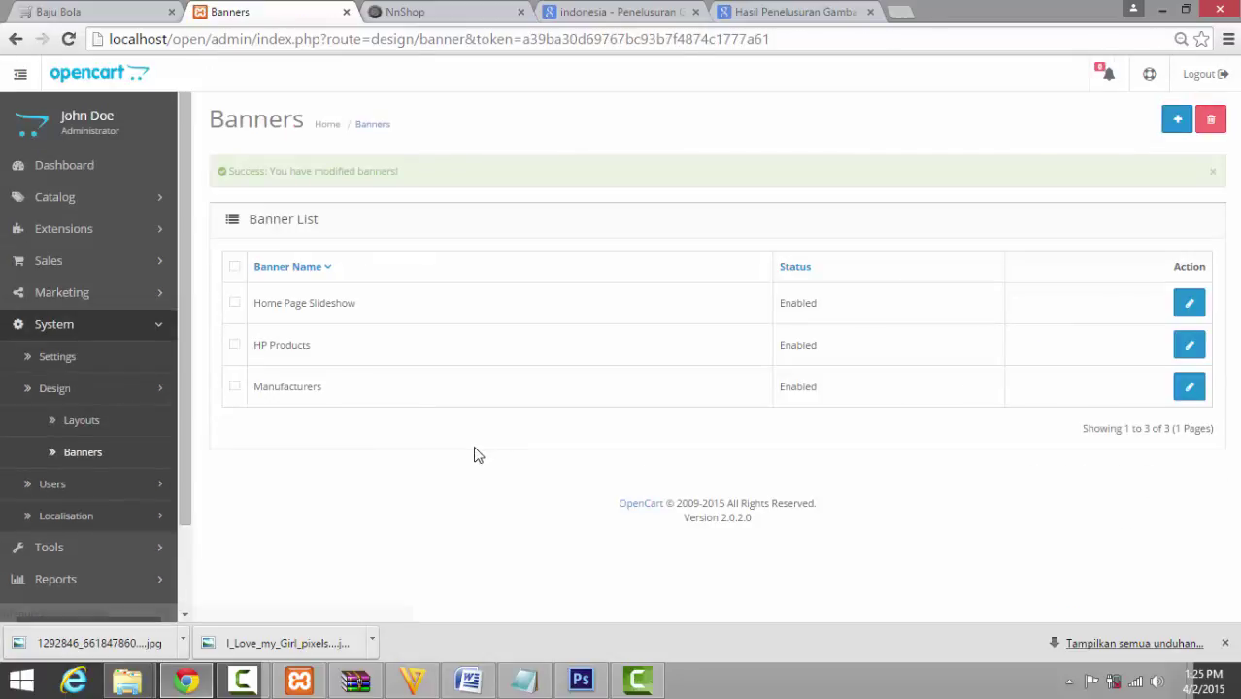
# Reload the storefront, return to its home page, and check the new slideshow and the rest of the page down to the footer
pyautogui.click(56, 10)
pyautogui.click(68, 38)
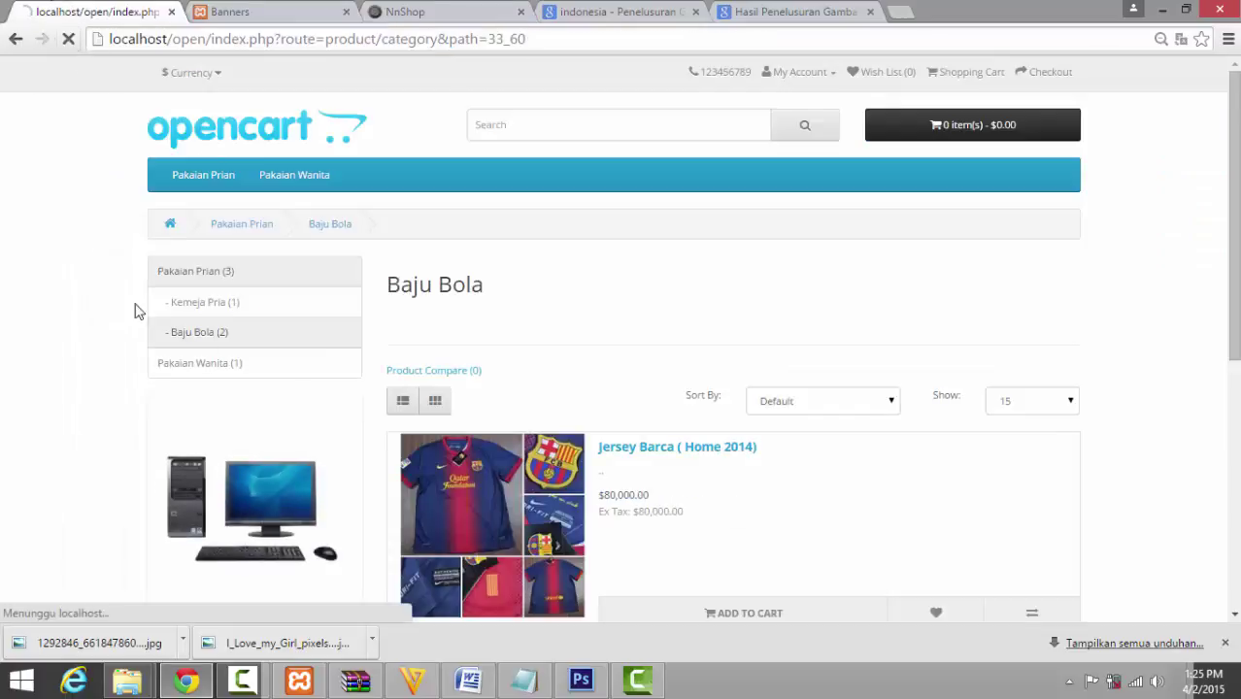
pyautogui.click(168, 225)
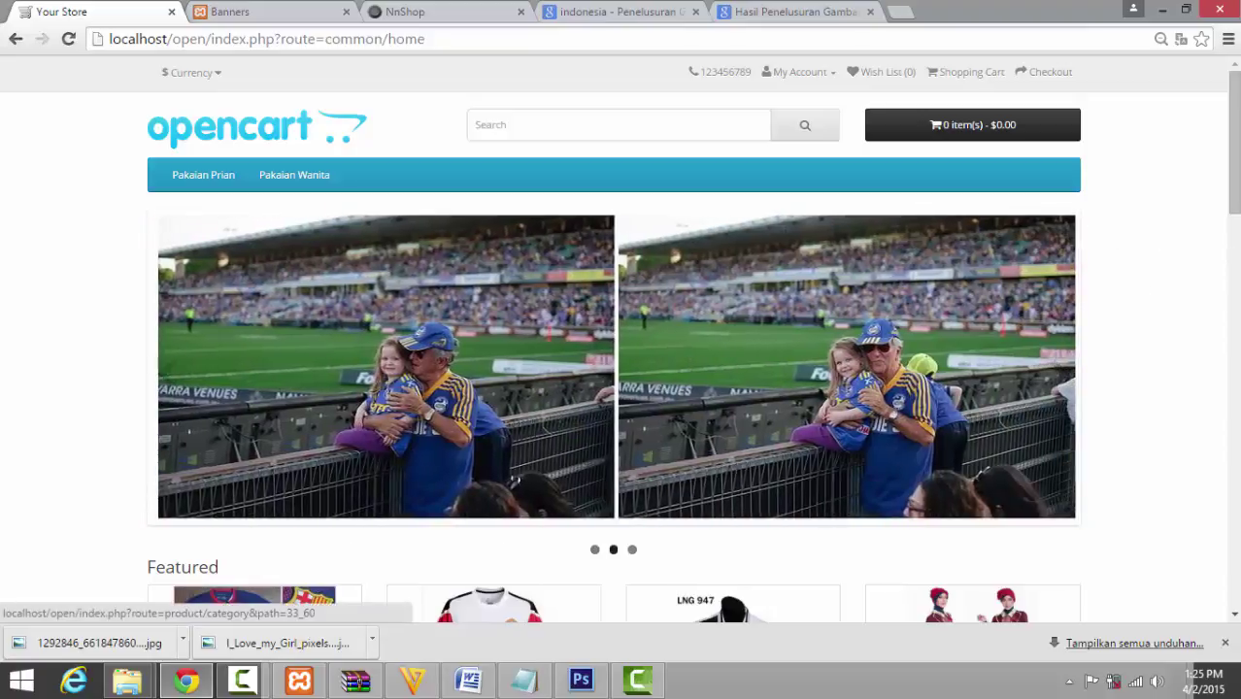
pyautogui.scroll(-4, 1185, 320)
pyautogui.scroll(4, 1176, 347)
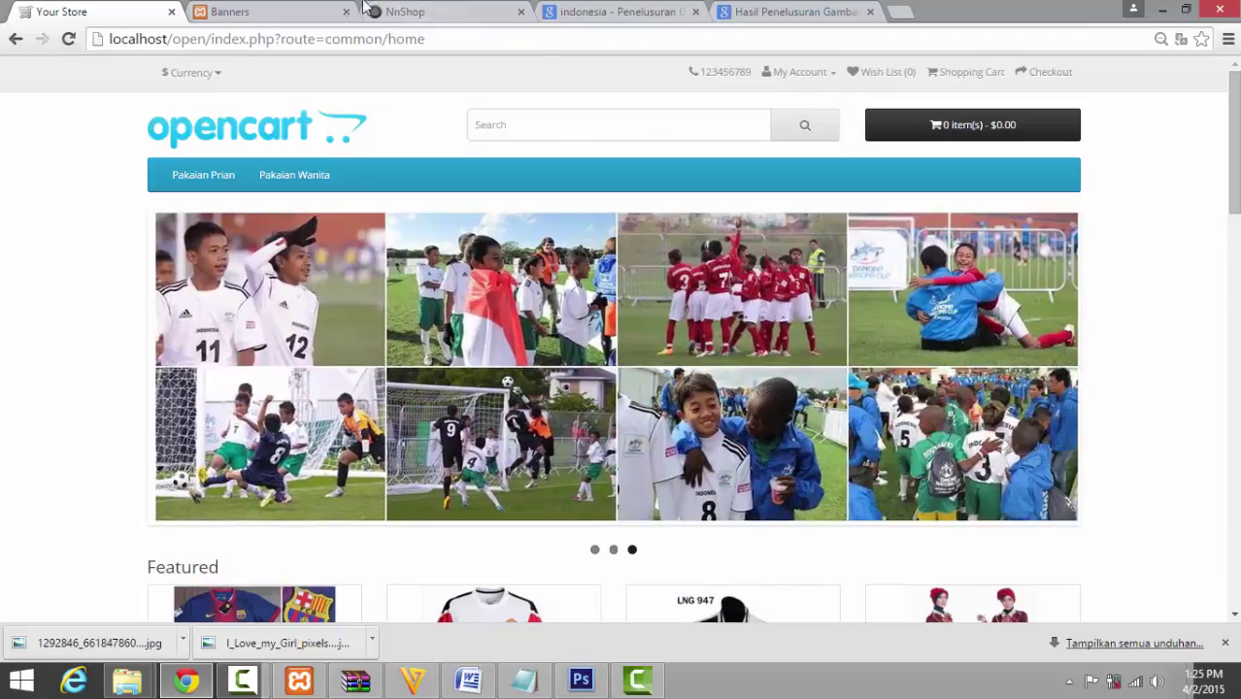
pyautogui.click(325, 10)
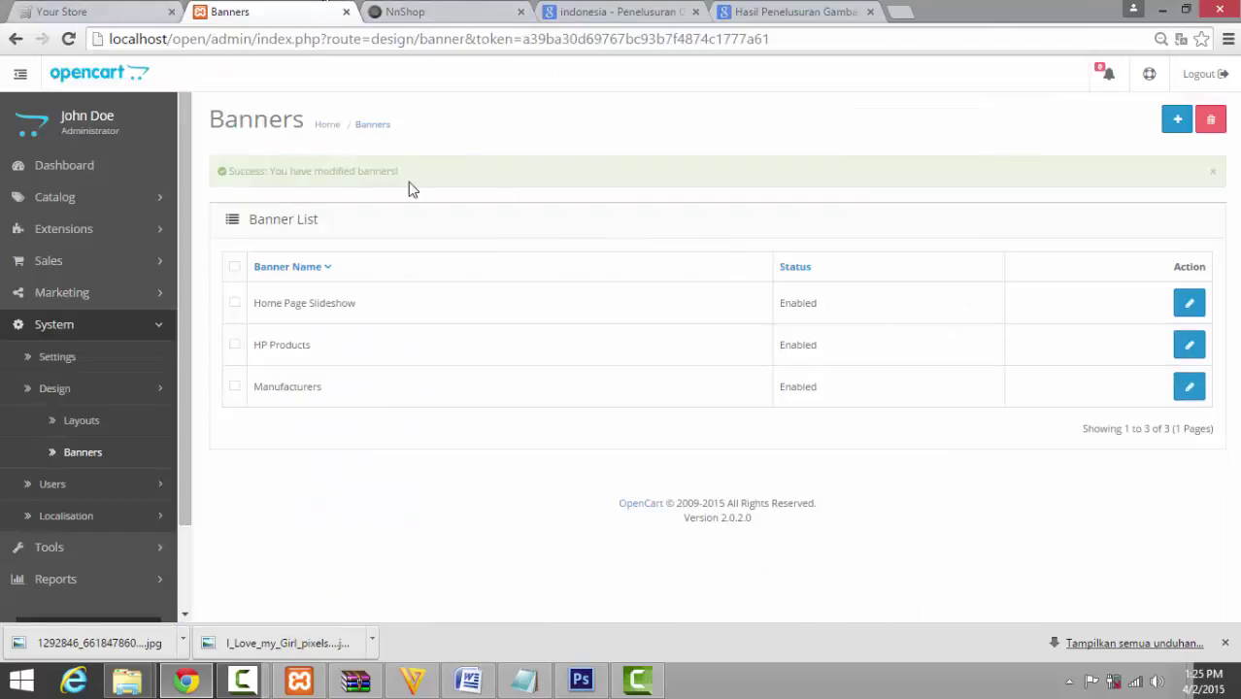
pyautogui.click(62, 11)
pyautogui.scroll(-15, 670, 506)
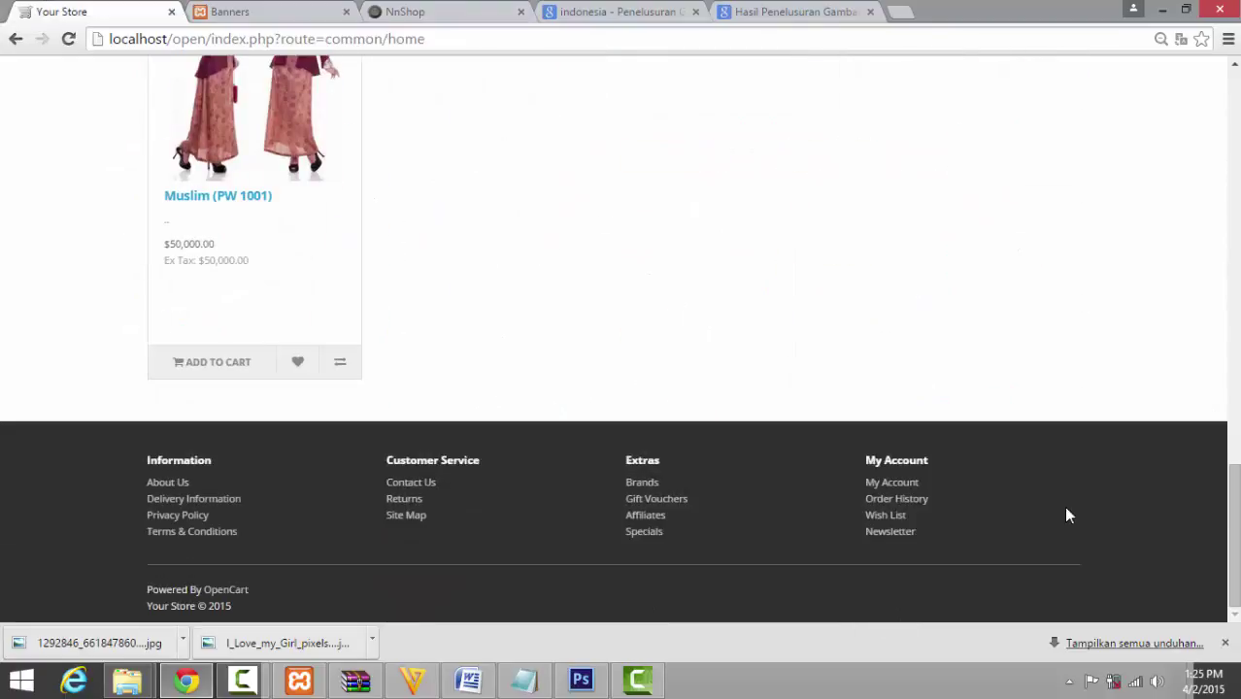
pyautogui.scroll(15, 1068, 514)
# Start a new banner in the OpenCart admin and name it Slide bawah
pyautogui.click(282, 11)
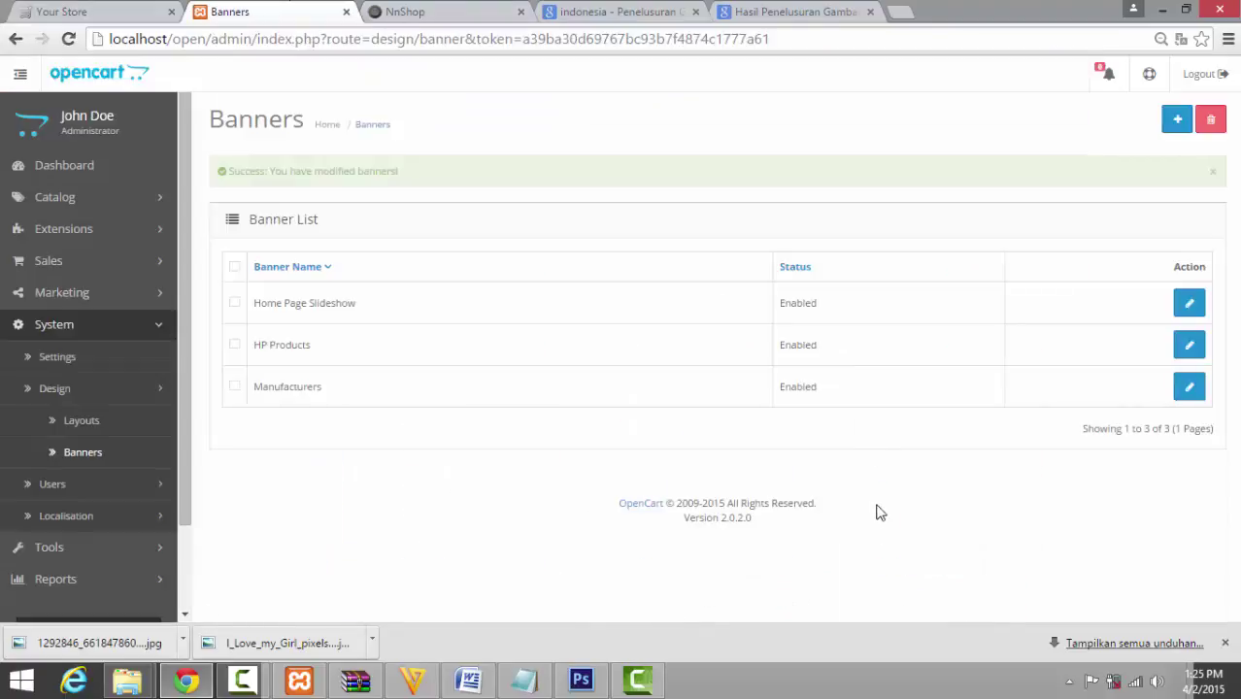
pyautogui.click(1181, 130)
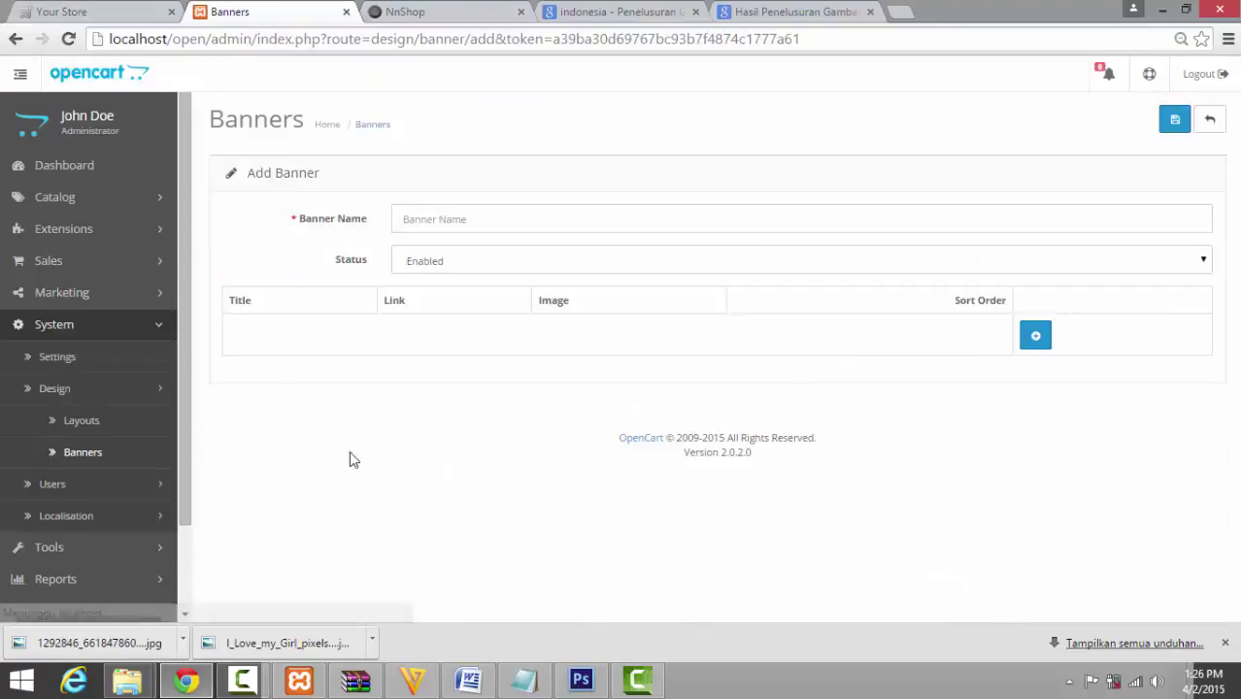
pyautogui.click(474, 222)
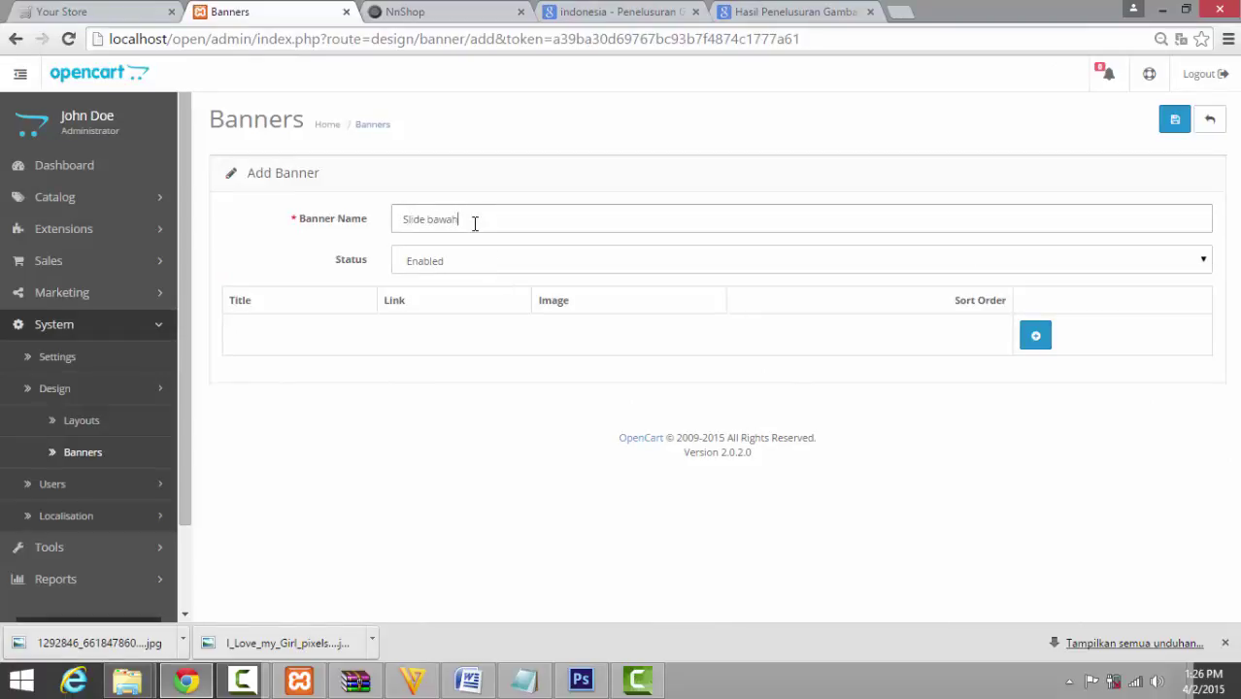
# From the 1130×380 Google image results, open the White Cloud tissue and blue news banner results in separate new tabs
pyautogui.click(692, 8)
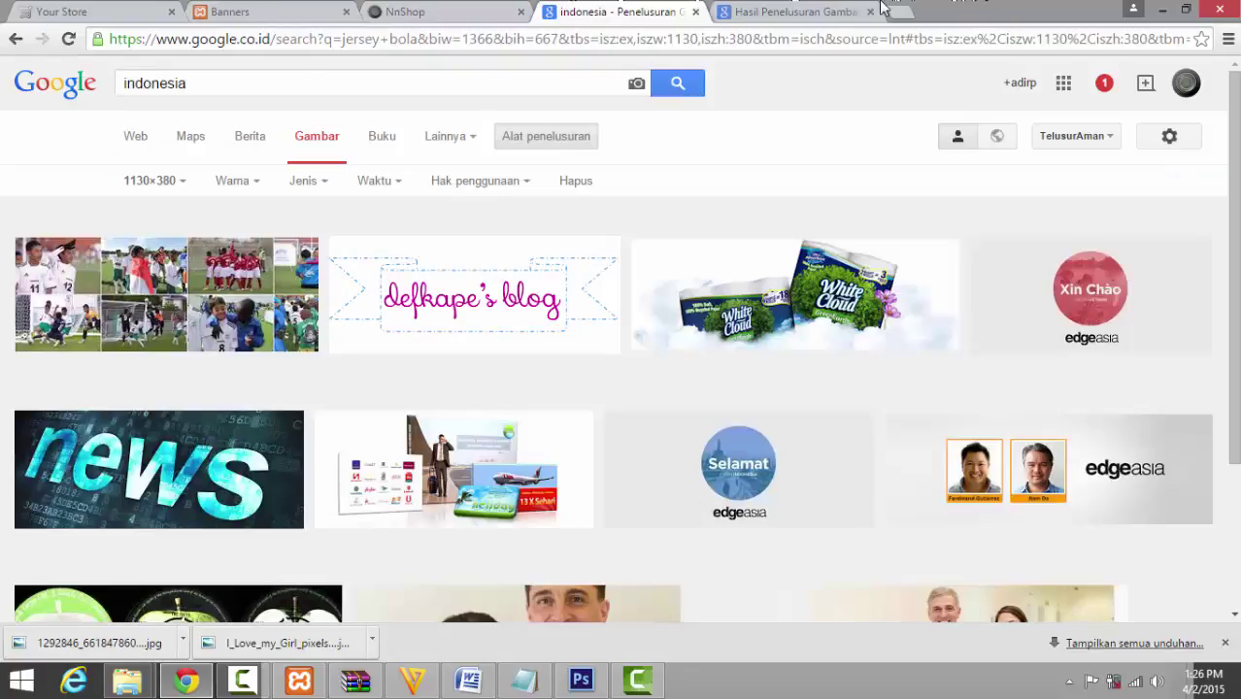
pyautogui.rightClick(787, 294)
pyautogui.click(816, 305)
pyautogui.scroll(-2, 197, 317)
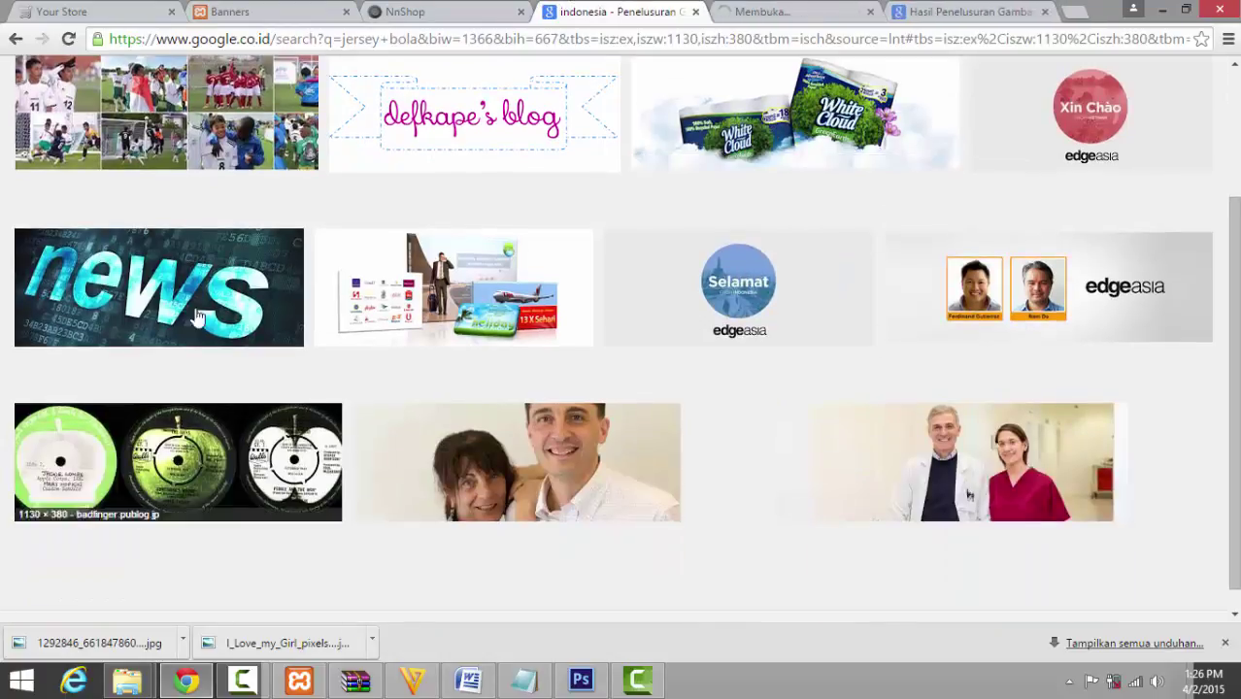
pyautogui.rightClick(195, 272)
pyautogui.click(222, 281)
# Display the White Cloud and news images at full size and close the leftover image result tab
pyautogui.click(694, 12)
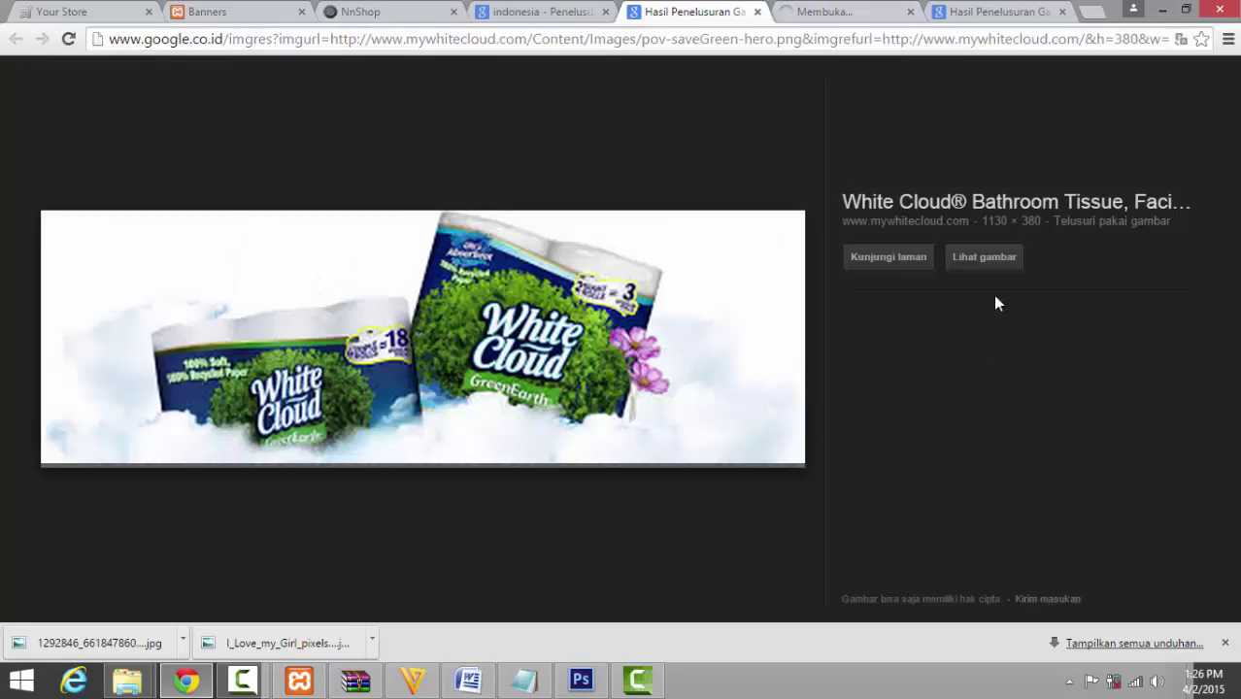
pyautogui.click(848, 11)
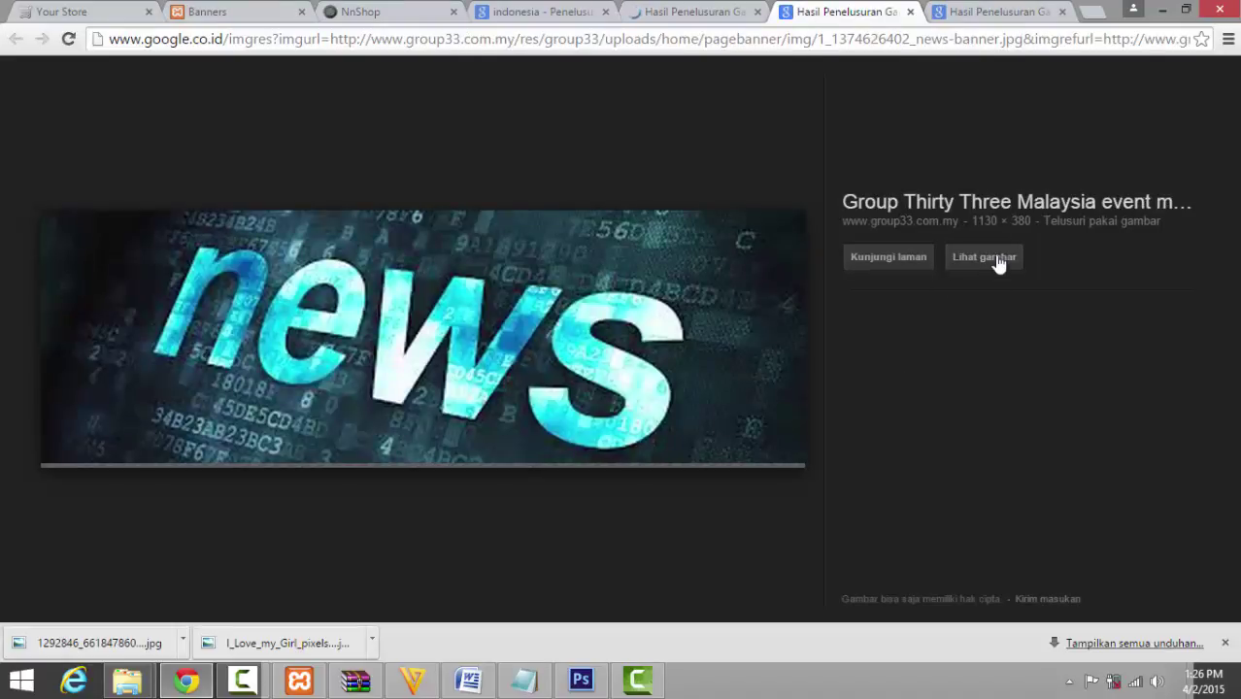
pyautogui.click(694, 12)
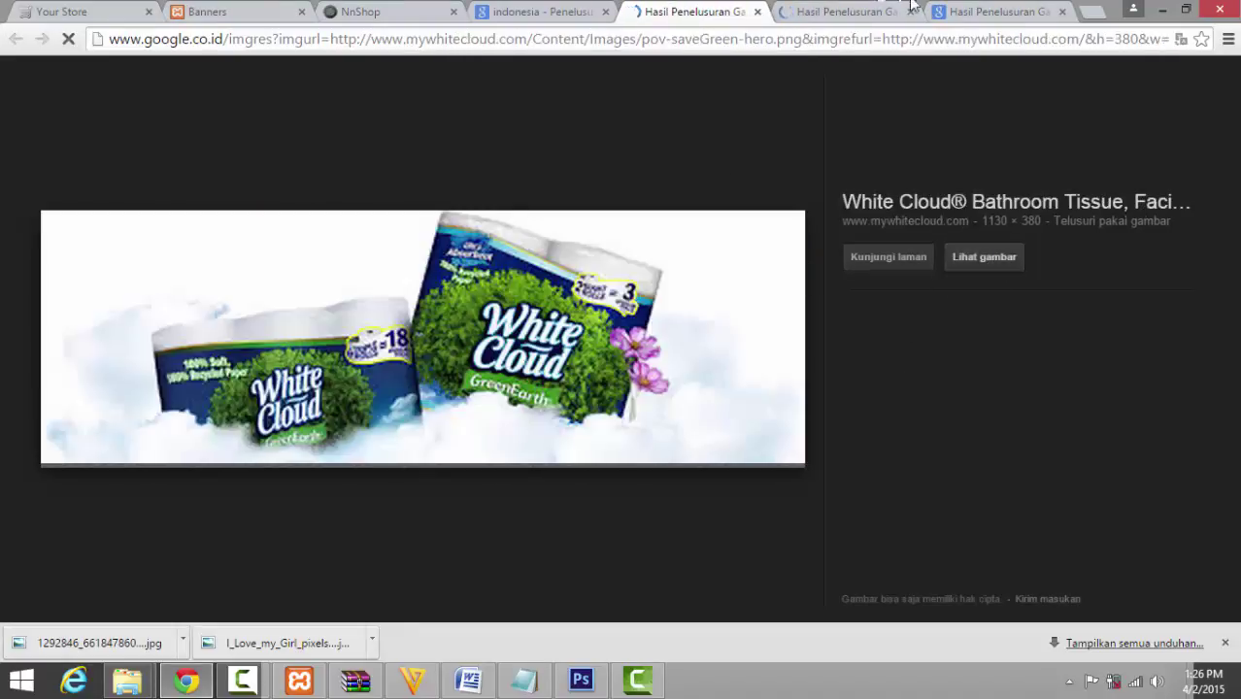
pyautogui.click(986, 12)
pyautogui.click(1065, 9)
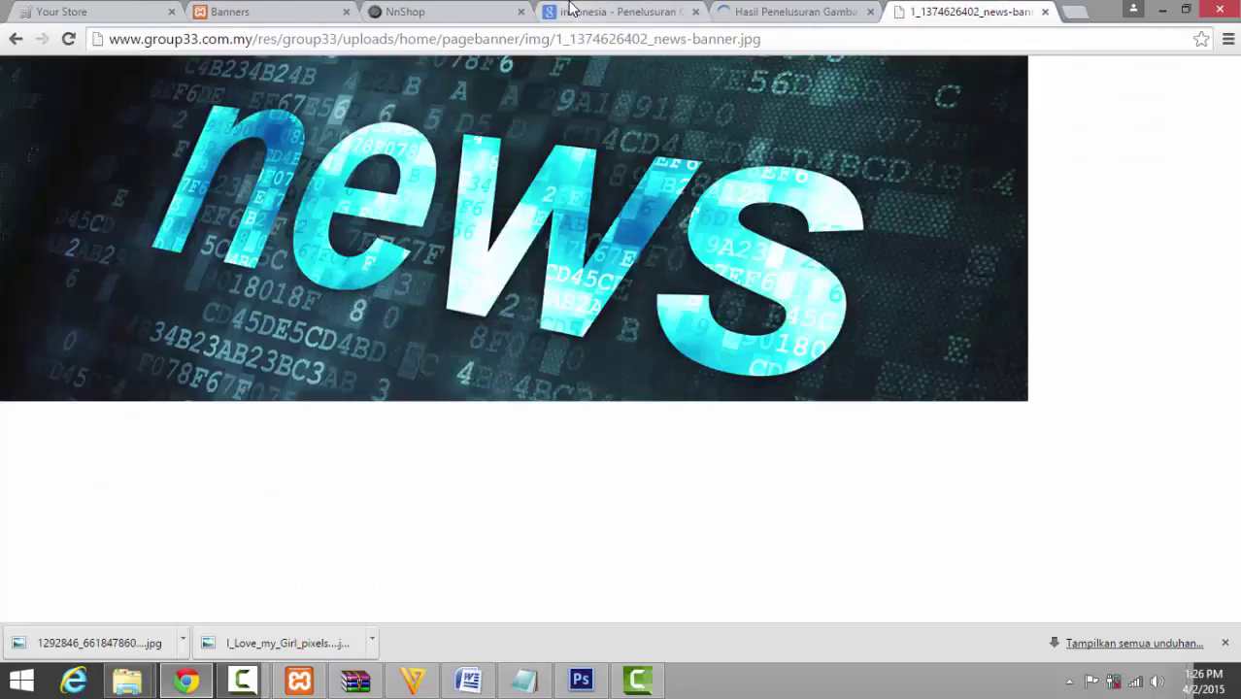
# Open the holiday travel collage from the image results in a new tab and display png7.png at full size
pyautogui.click(612, 11)
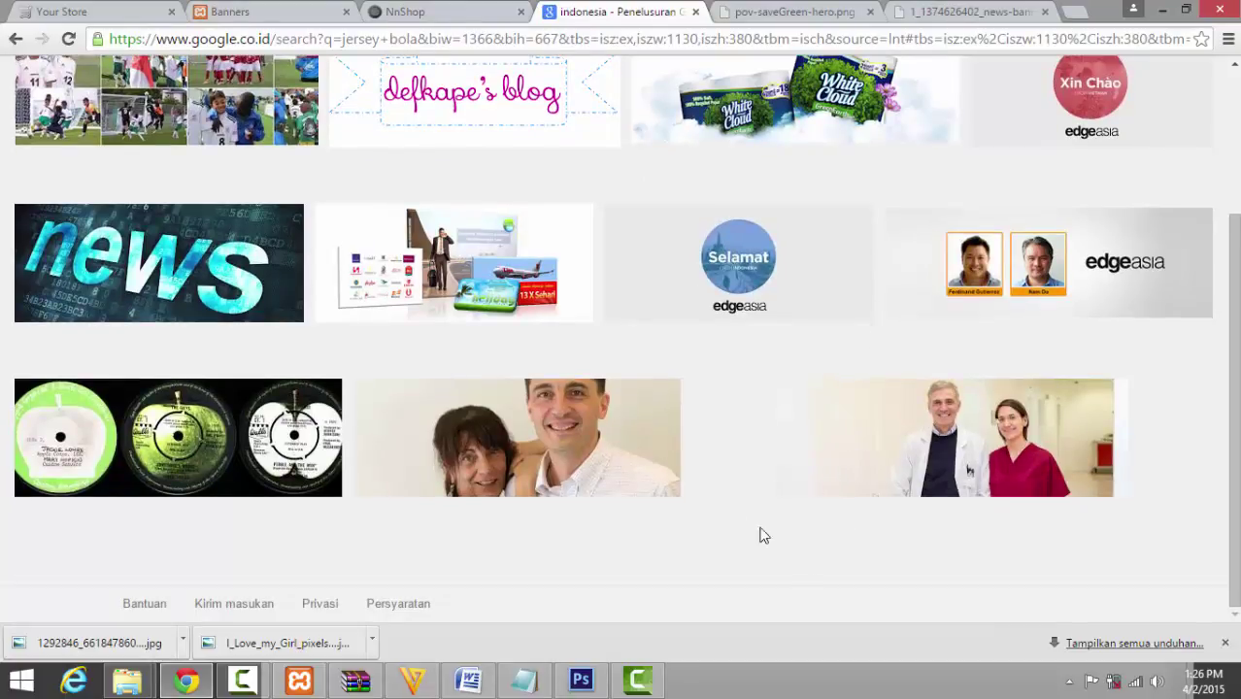
pyautogui.rightClick(408, 237)
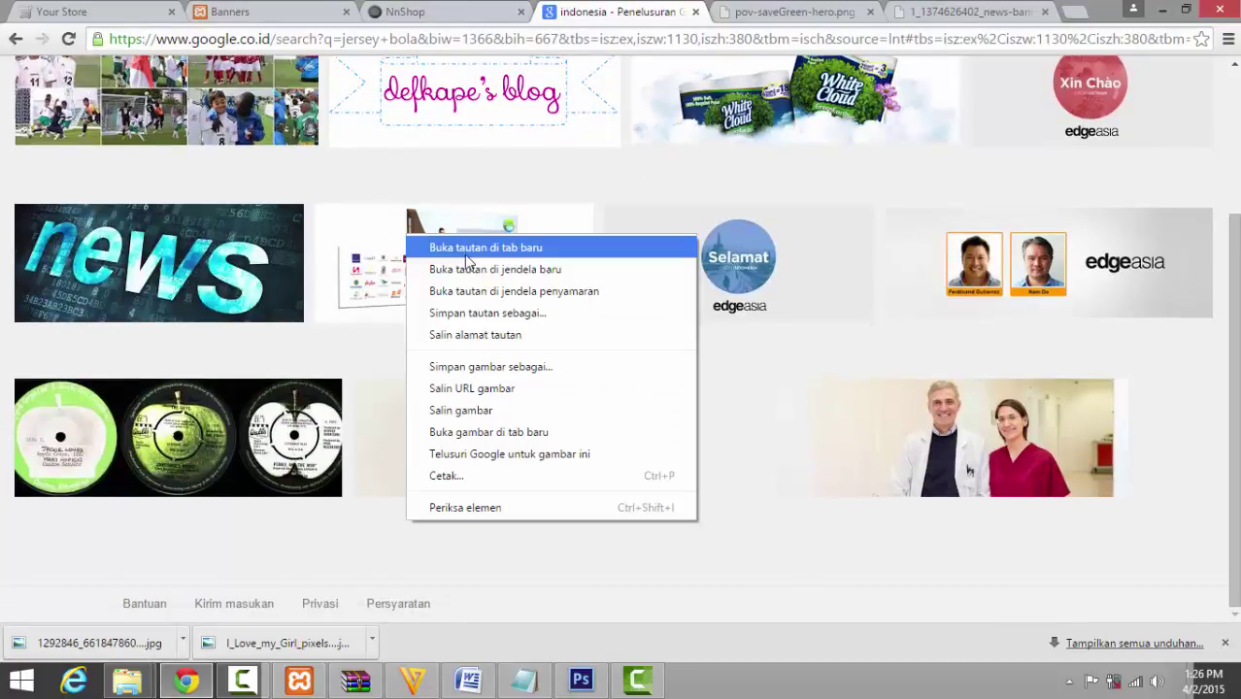
pyautogui.click(467, 250)
pyautogui.scroll(3, 847, 253)
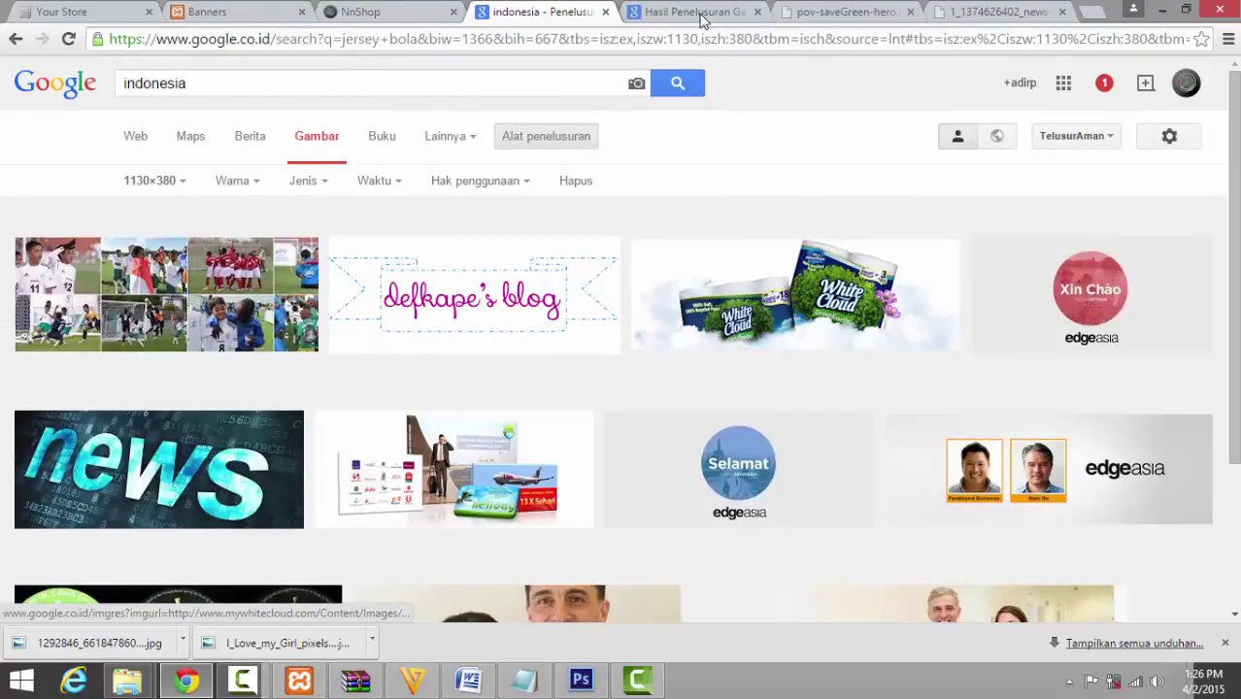
pyautogui.click(662, 18)
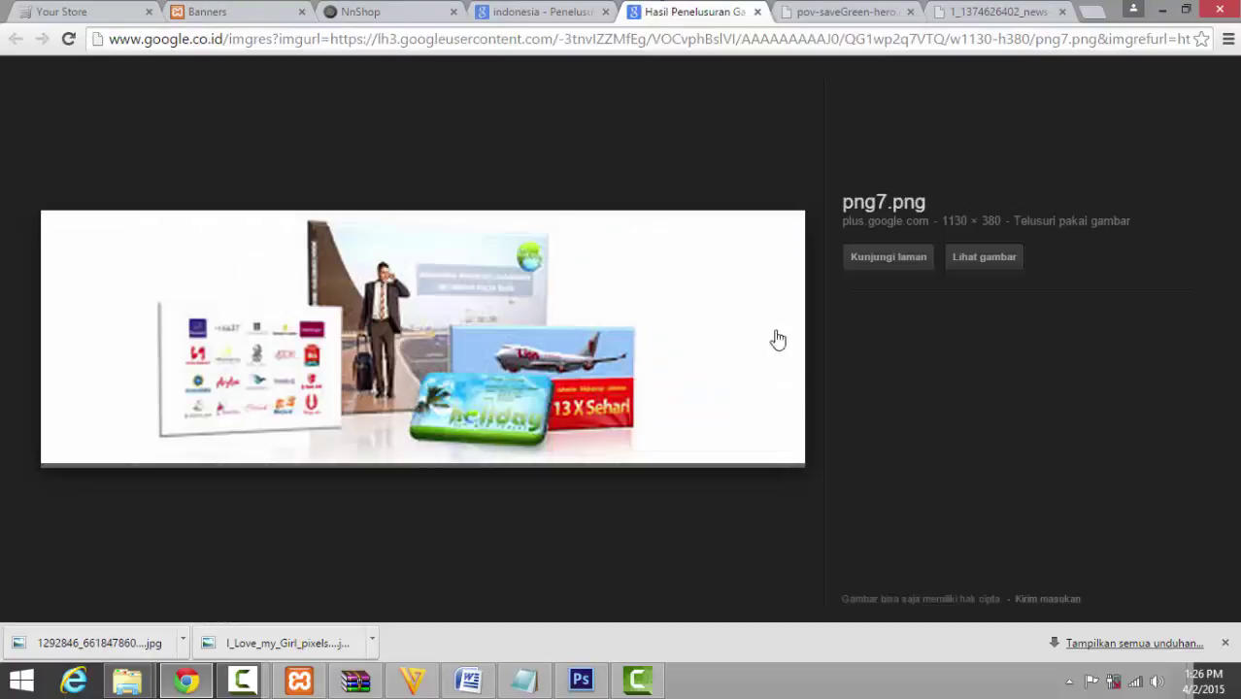
pyautogui.click(988, 259)
# Save the travel collage as png7 in the cd e-commerce produk folder and close its tab
pyautogui.rightClick(527, 288)
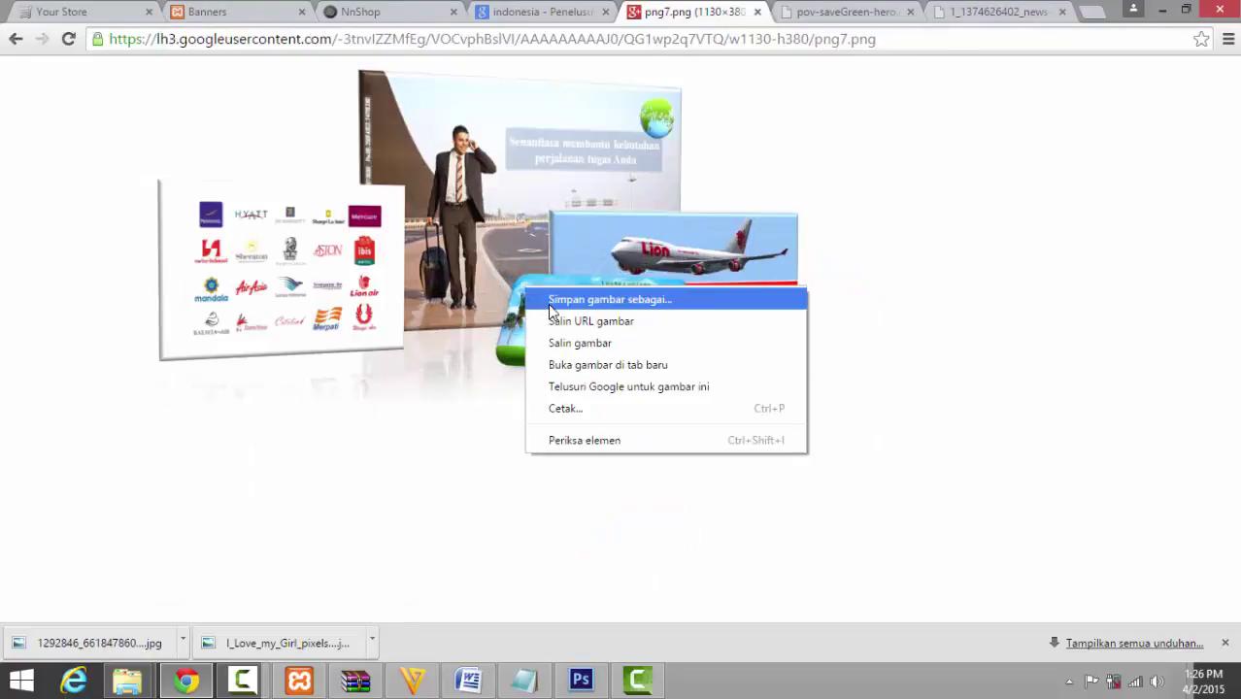
pyautogui.click(927, 225)
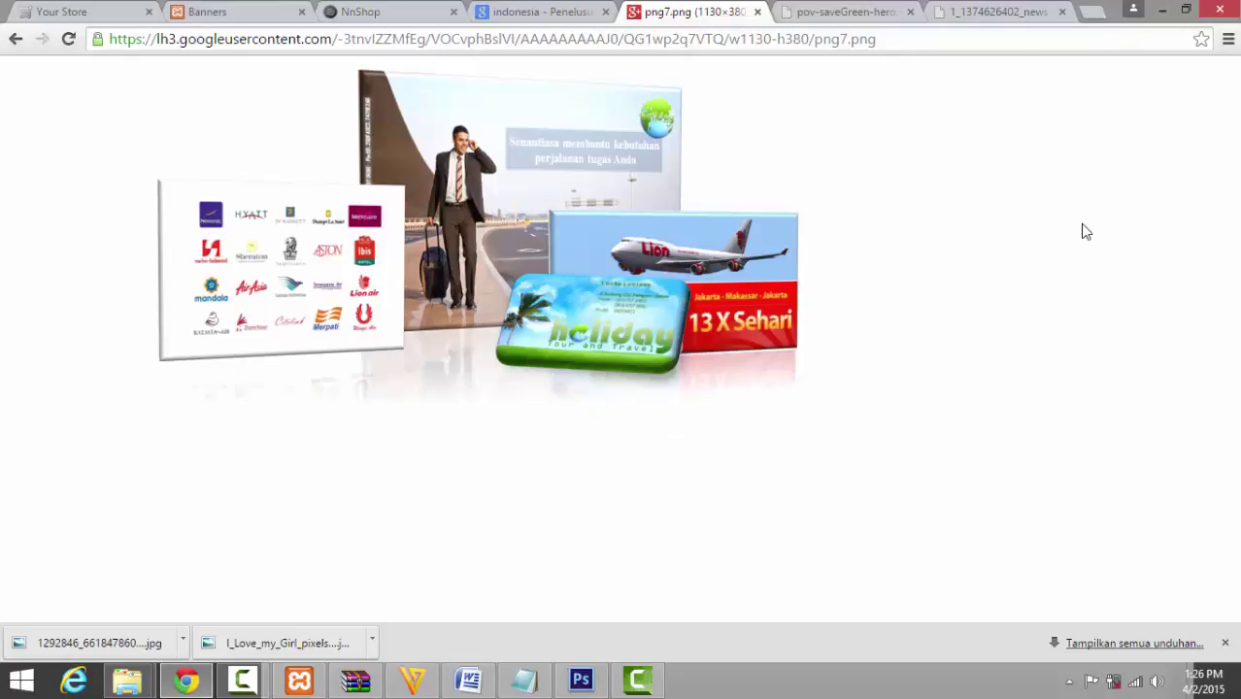
pyautogui.rightClick(602, 220)
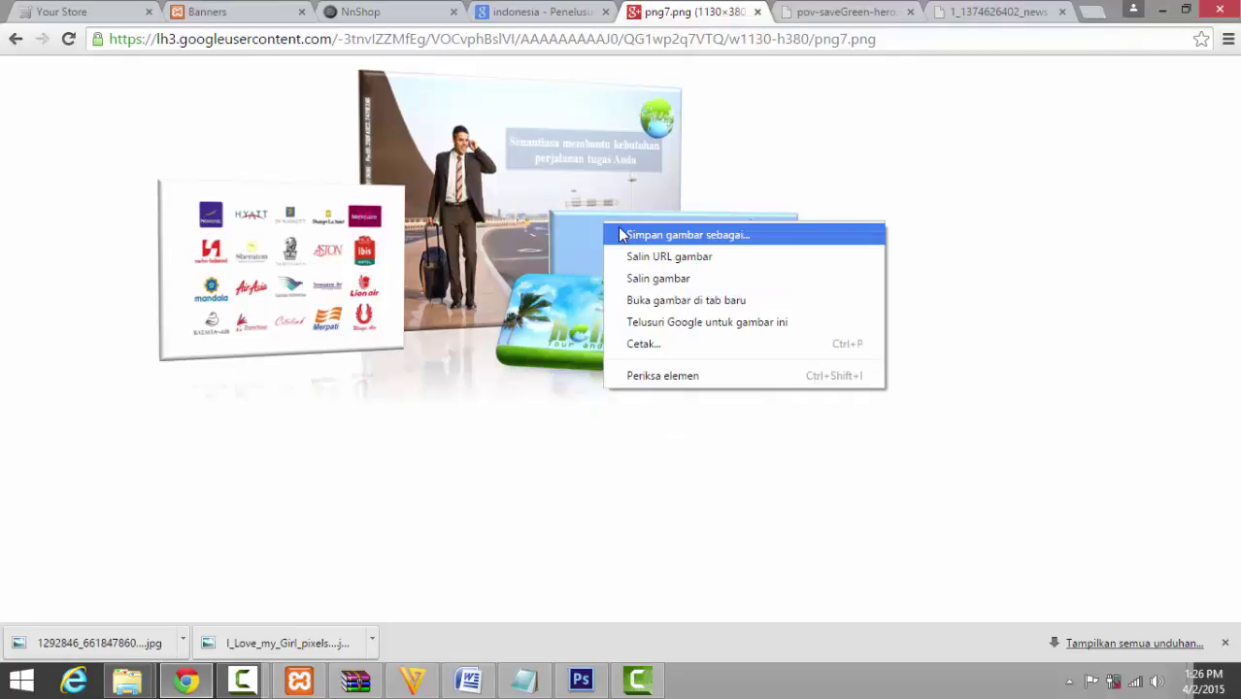
pyautogui.click(632, 233)
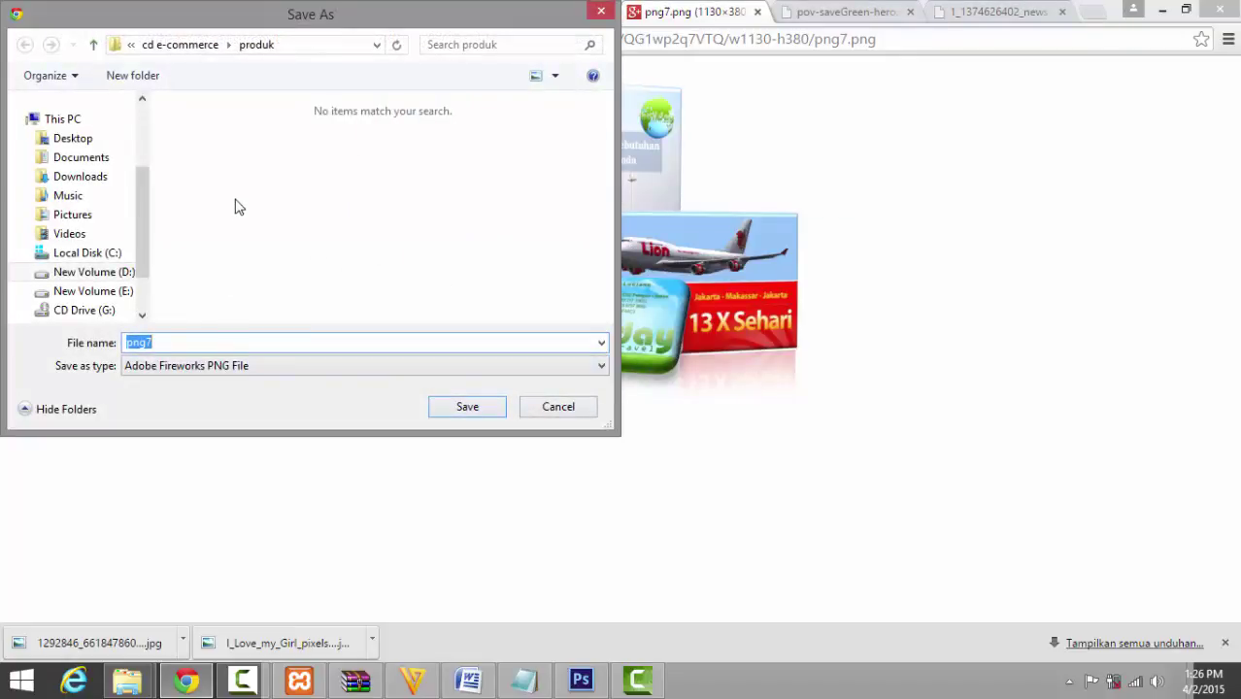
pyautogui.click(467, 407)
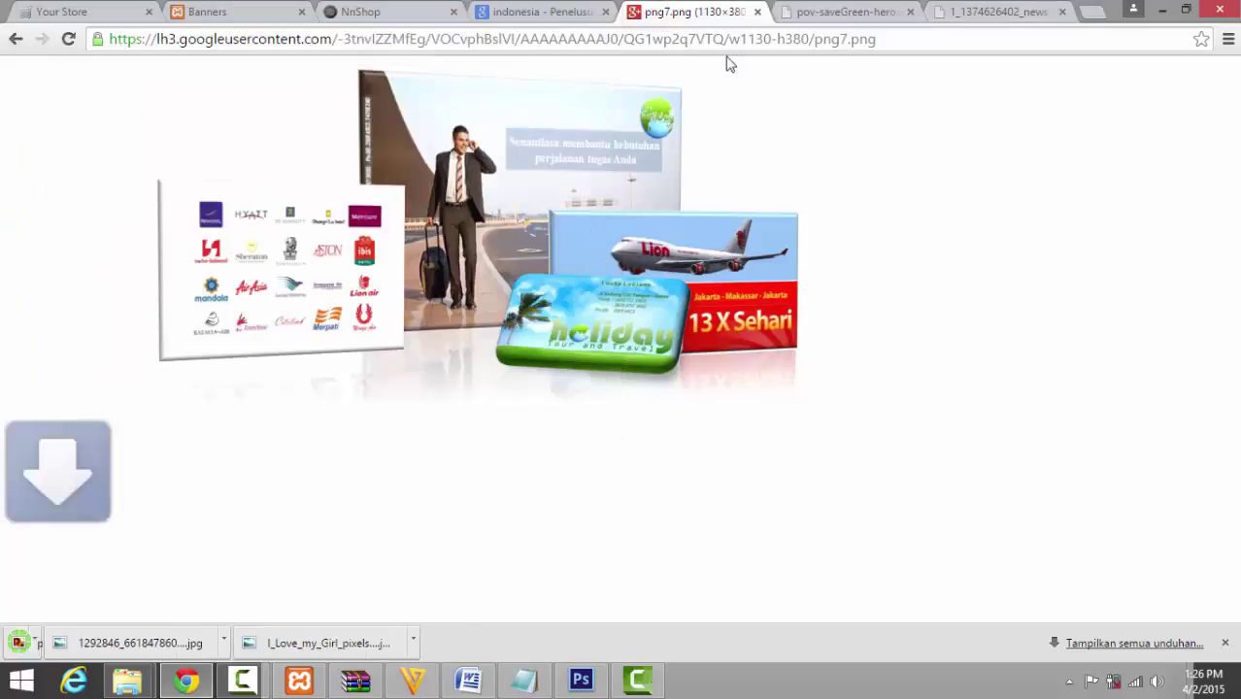
pyautogui.click(757, 12)
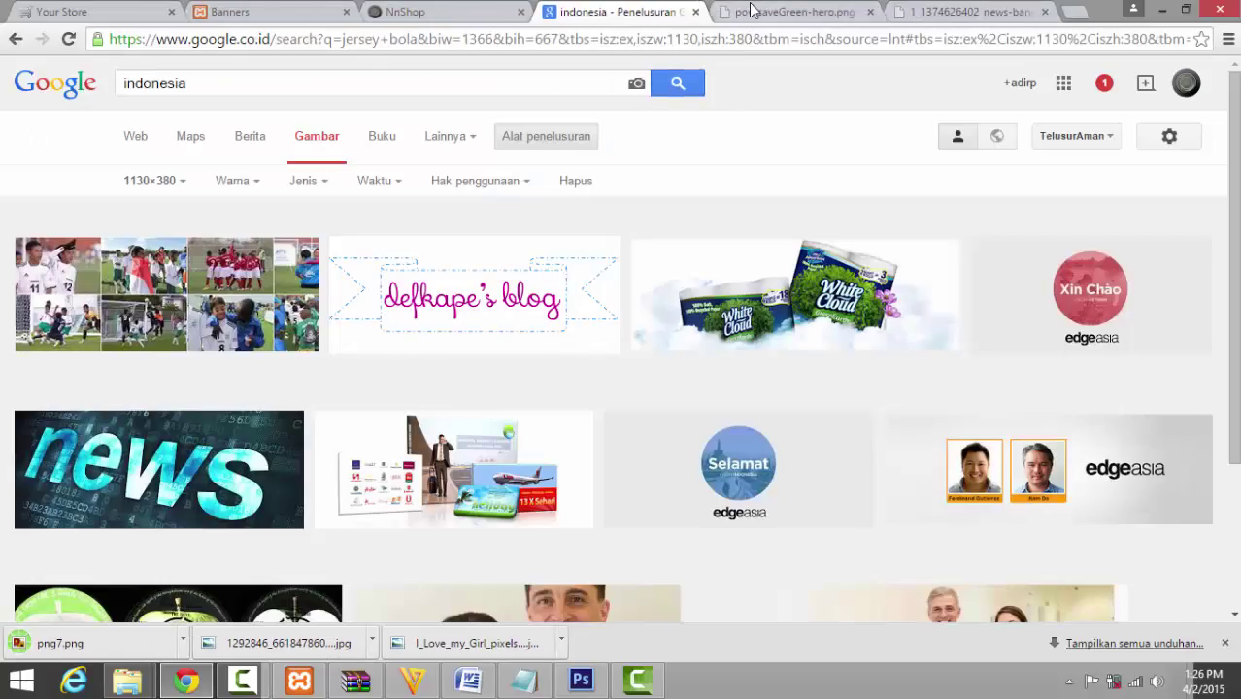
# Save the White Cloud image as pov-saveGreen-hero in the produk folder and close its tab
pyautogui.click(704, 12)
pyautogui.rightClick(575, 309)
pyautogui.click(612, 319)
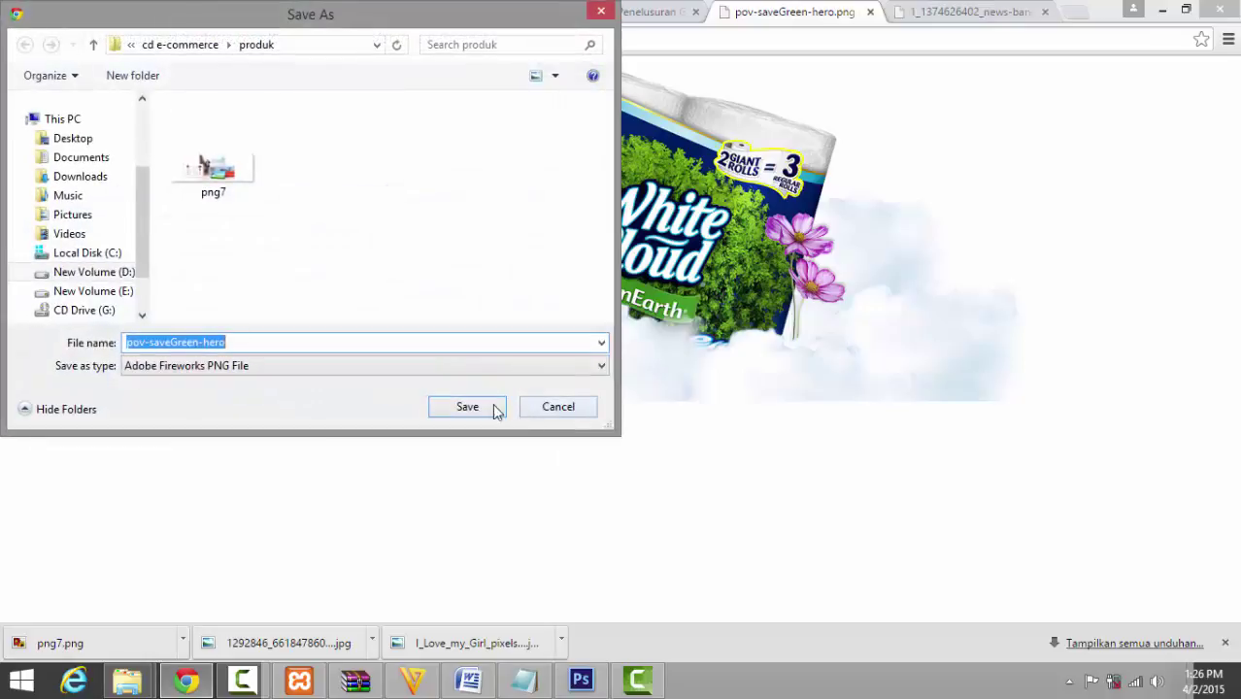
pyautogui.click(493, 410)
pyautogui.click(870, 13)
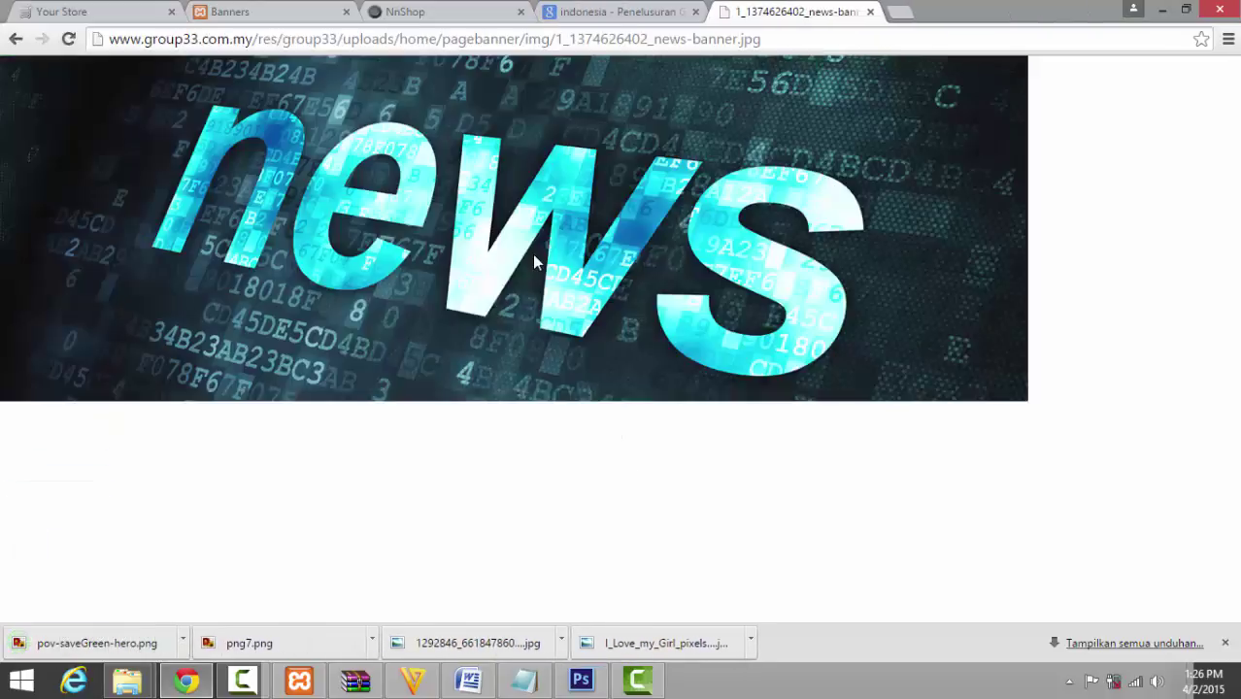
pyautogui.rightClick(534, 256)
pyautogui.click(560, 269)
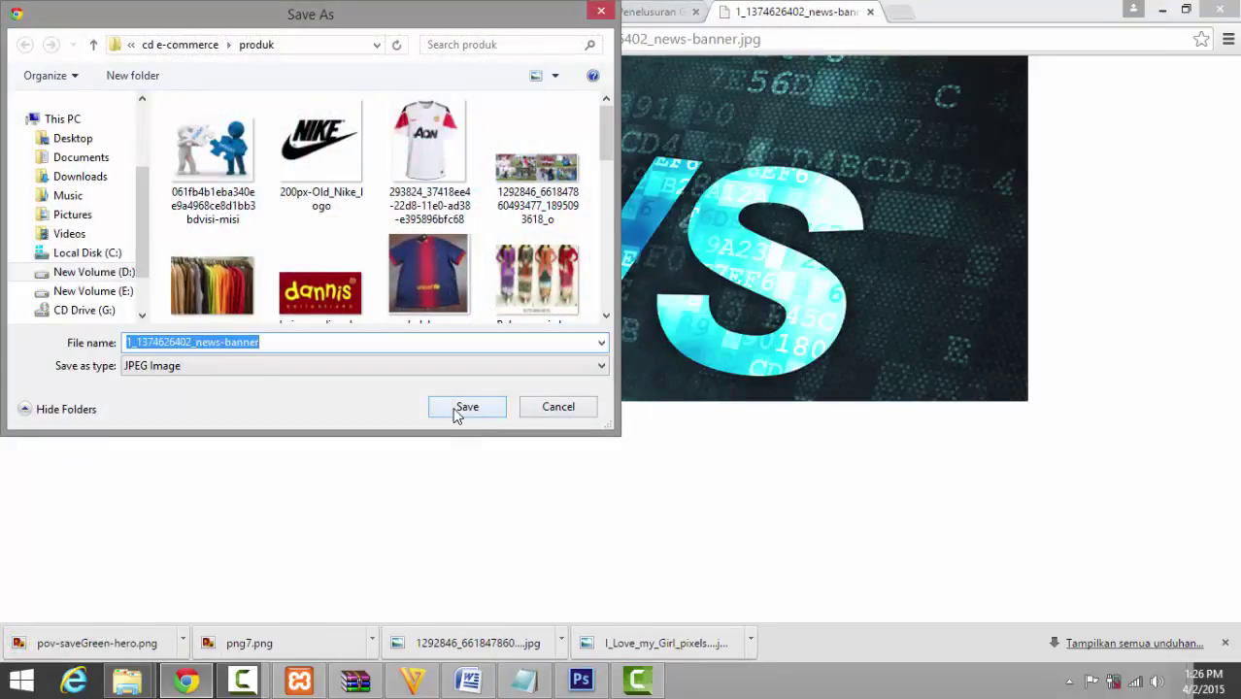
pyautogui.click(458, 412)
# Return to the Slide bawah banner form, keep its status Enabled, and add a first slide titled Slide bawah 1
pyautogui.click(61, 12)
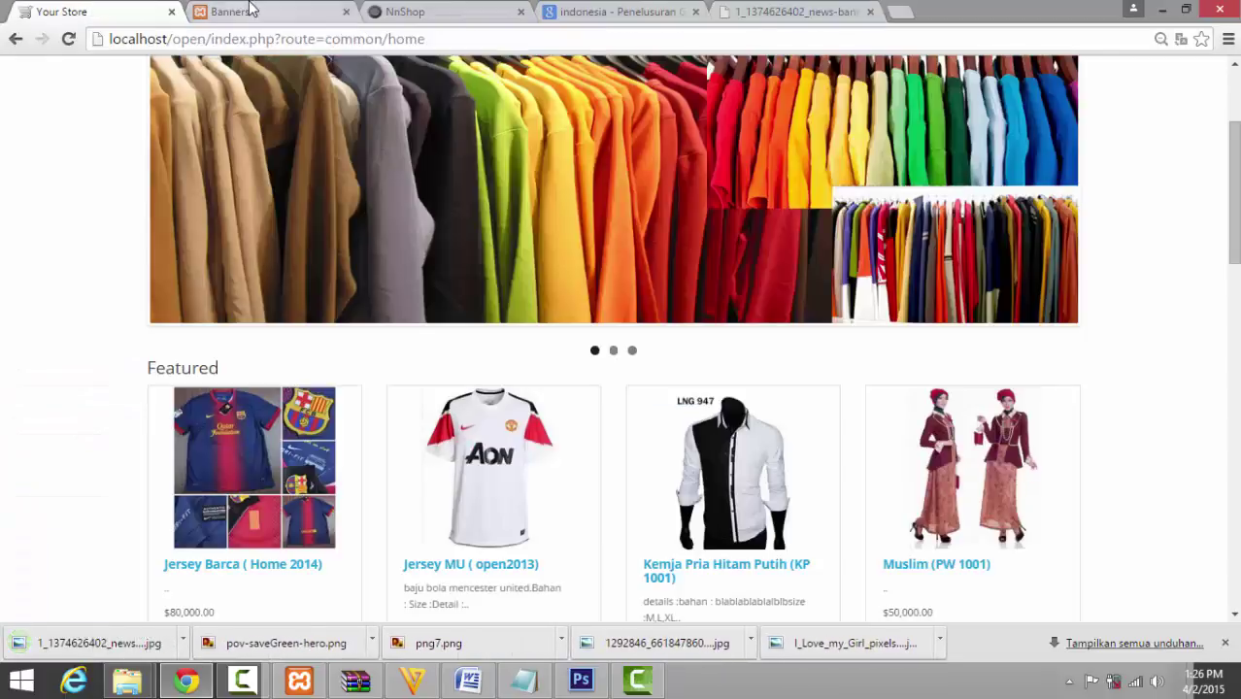
pyautogui.click(230, 11)
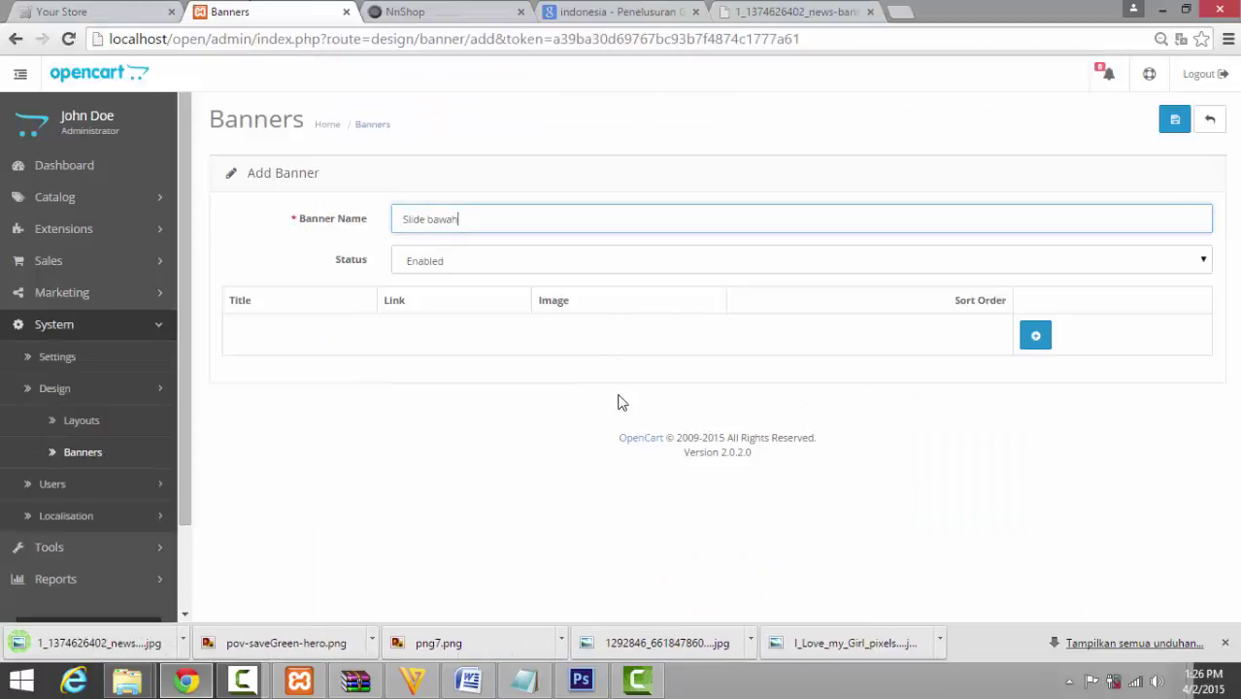
pyautogui.click(515, 261)
pyautogui.click(412, 283)
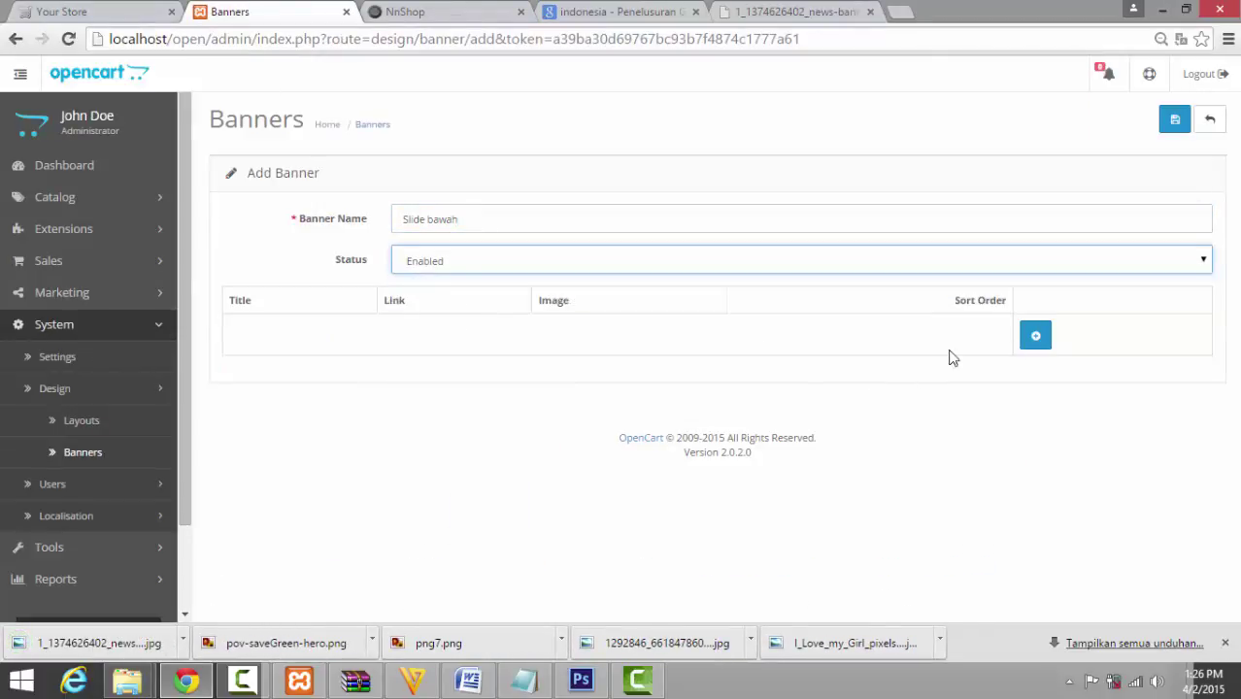
pyautogui.click(1035, 336)
pyautogui.click(355, 378)
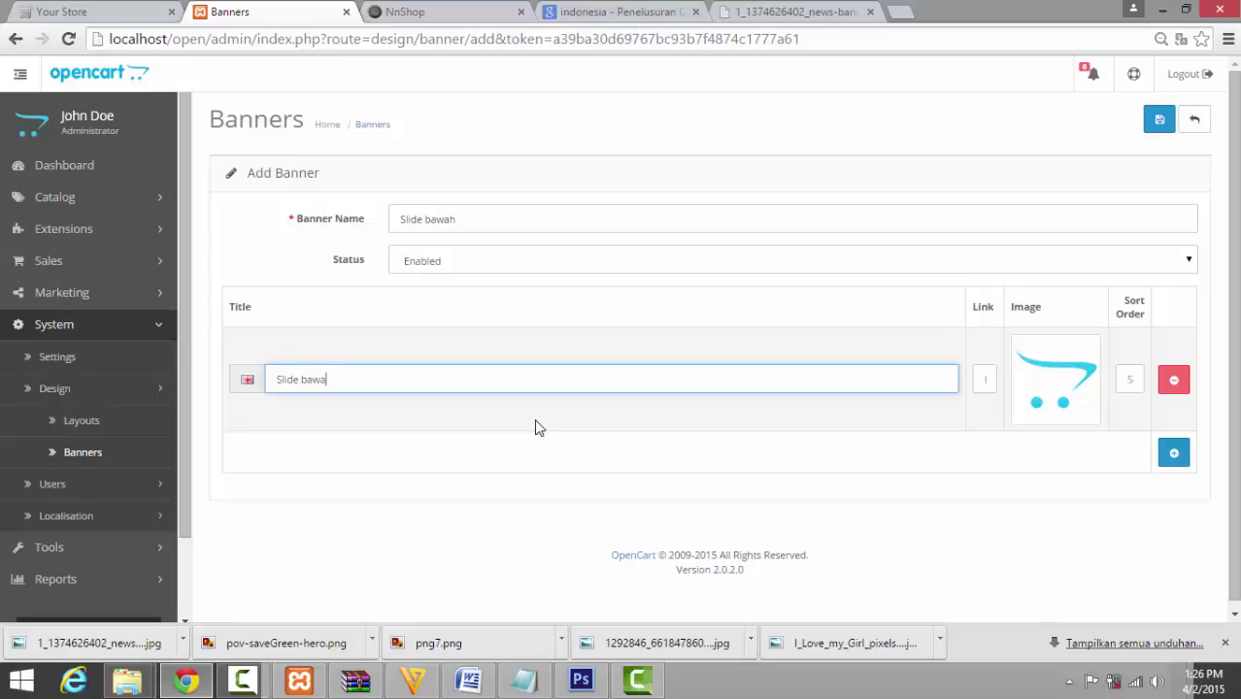
pyautogui.click(1054, 373)
pyautogui.click(1138, 379)
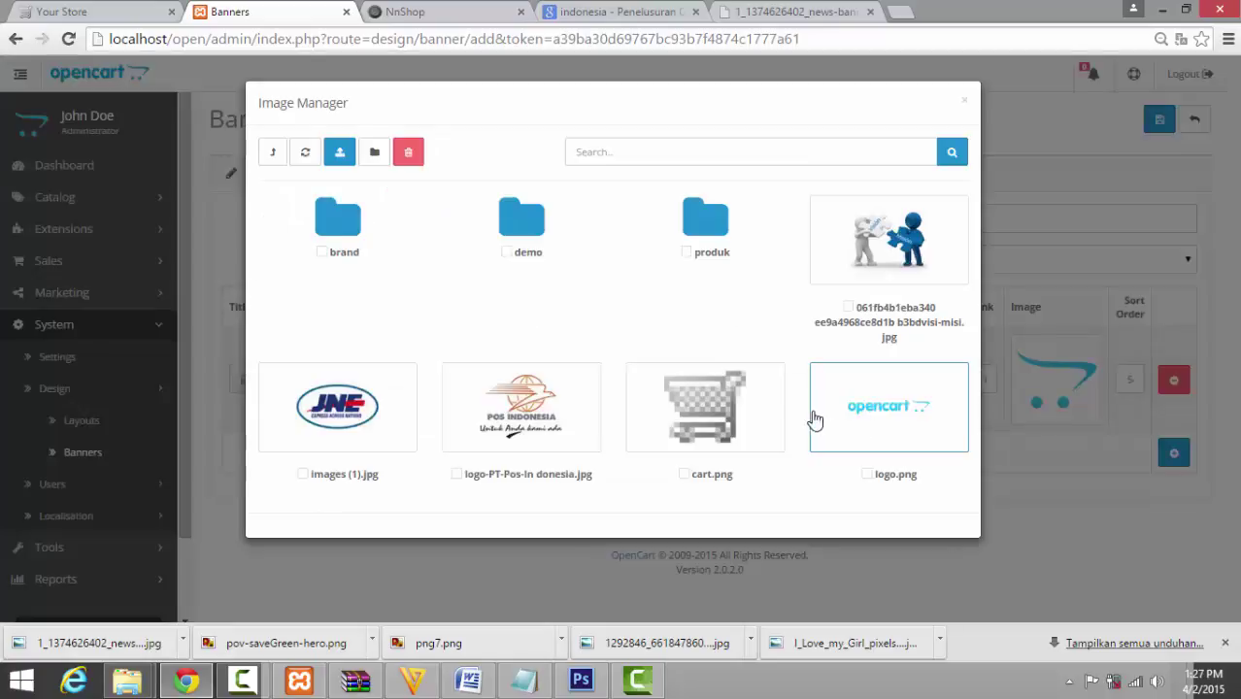
pyautogui.click(706, 233)
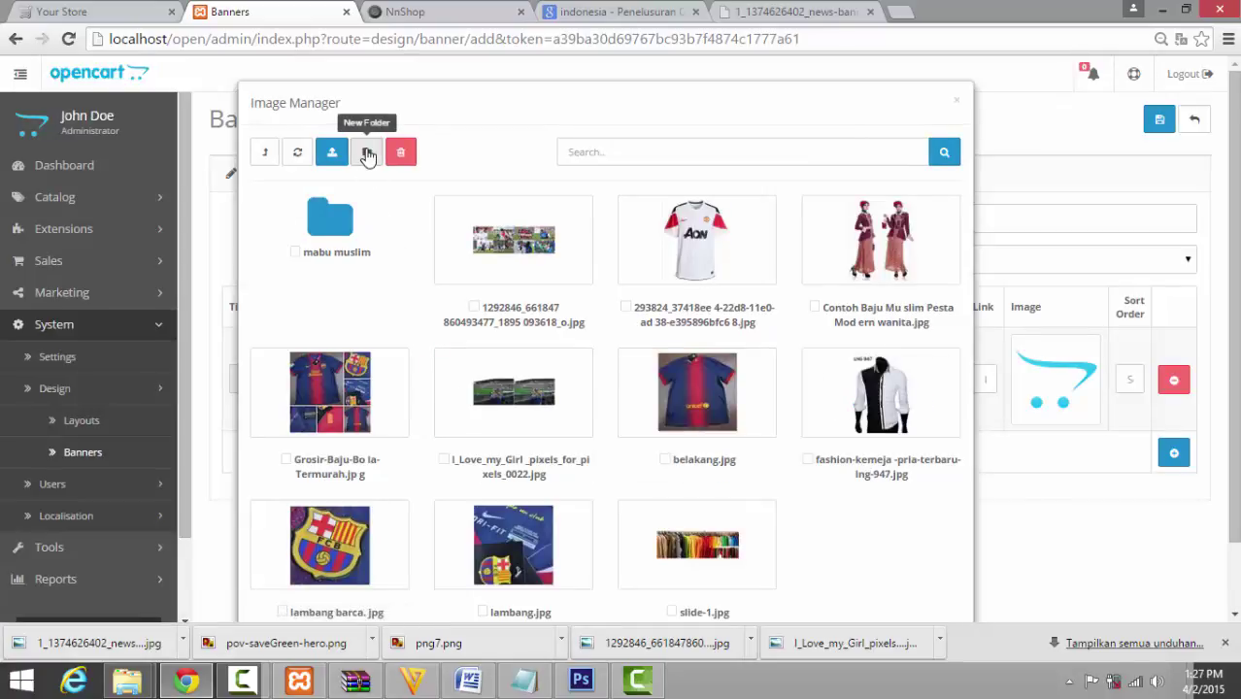
pyautogui.click(339, 152)
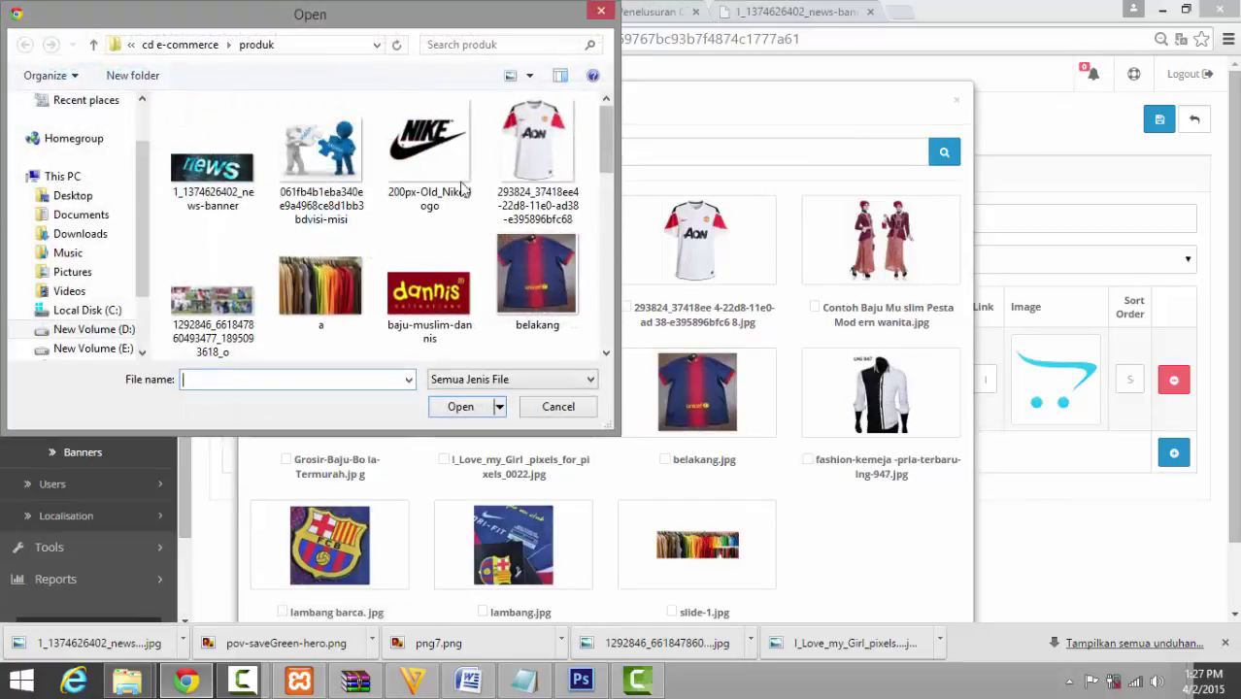
pyautogui.click(213, 156)
pyautogui.click(456, 407)
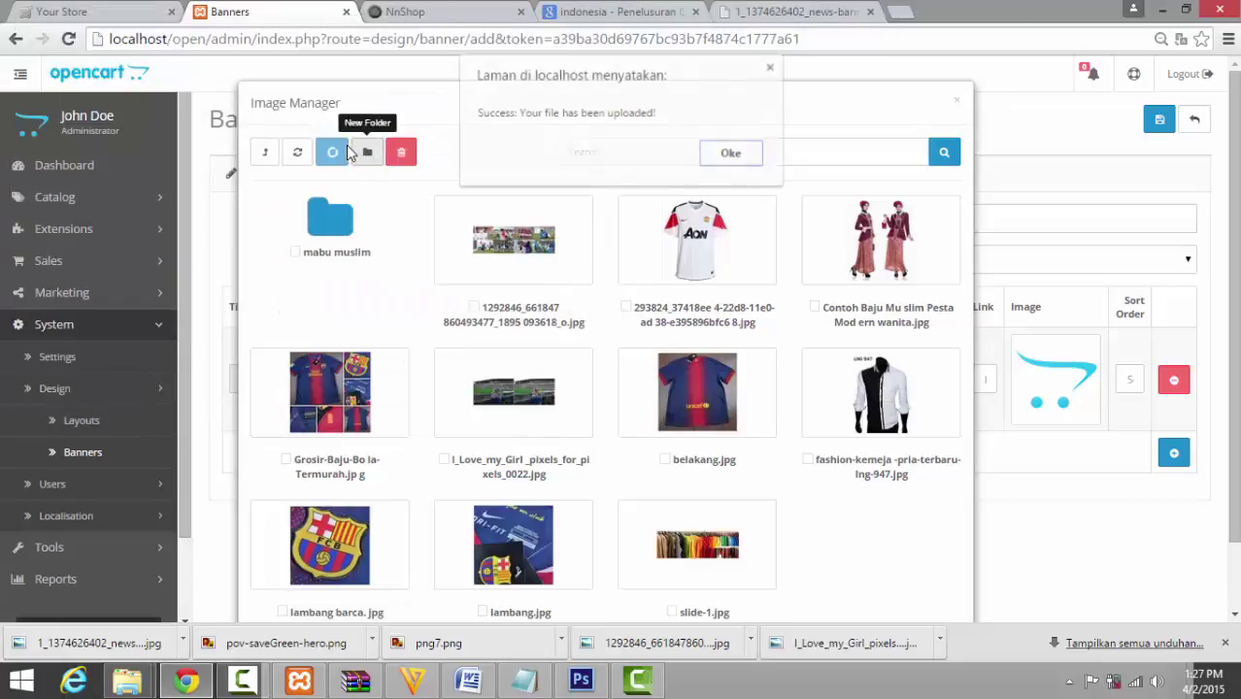
pyautogui.click(730, 156)
# Upload pov-saveGreen-hero to the image manager's produk folder
pyautogui.click(331, 151)
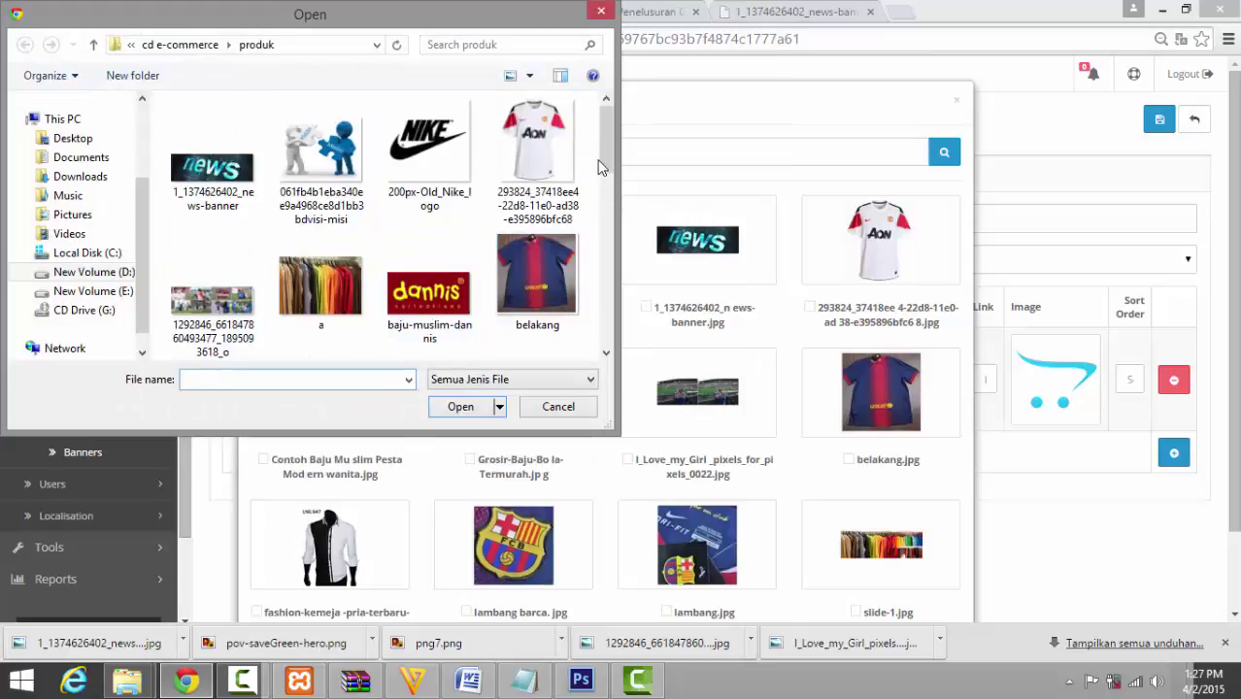
pyautogui.moveTo(604, 171); pyautogui.dragTo(604, 322)
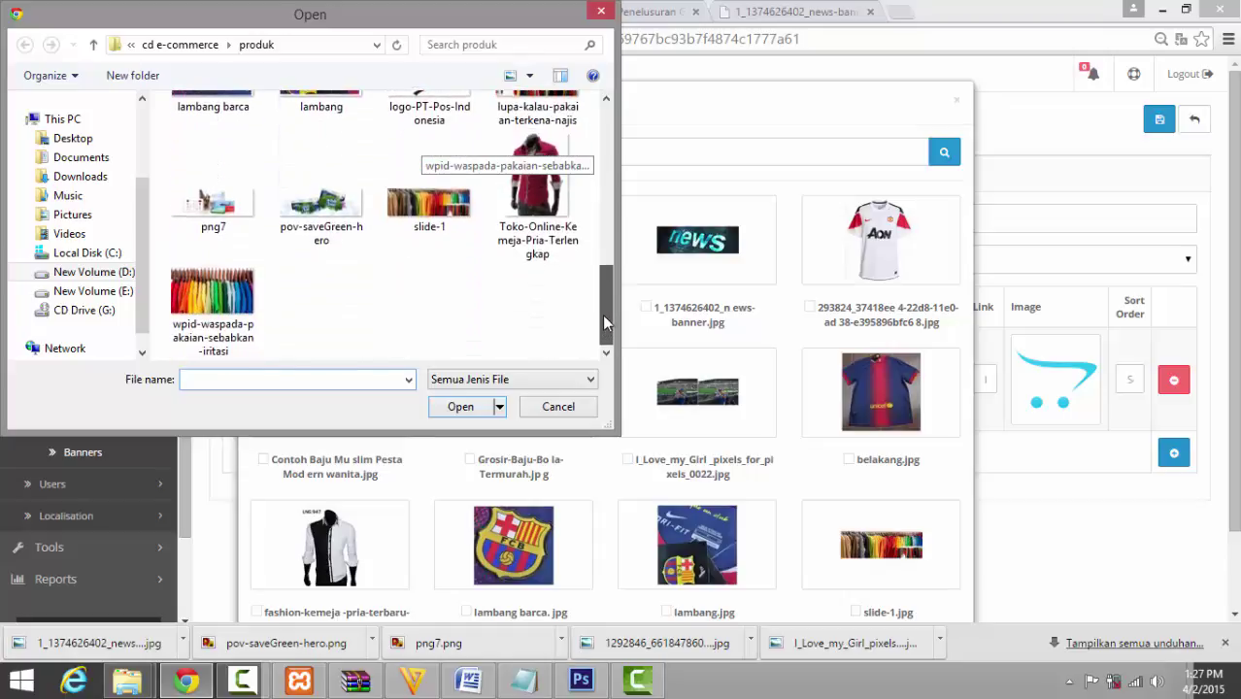
pyautogui.click(304, 204)
pyautogui.click(460, 407)
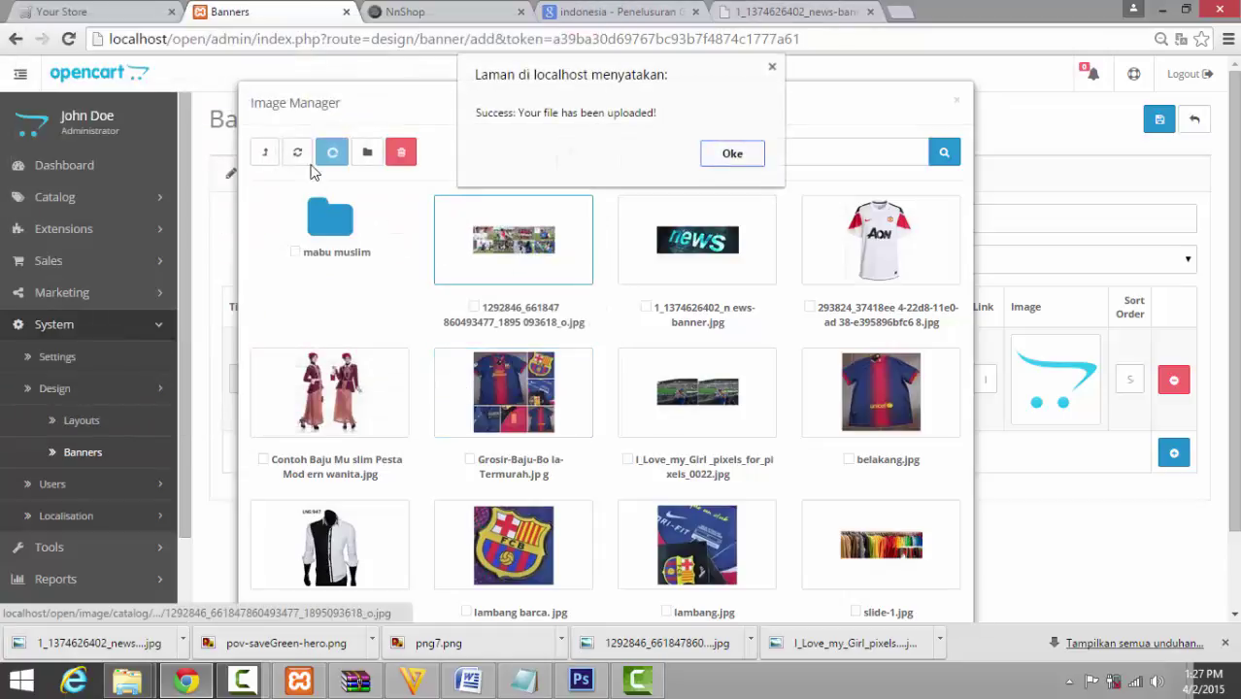
pyautogui.click(748, 163)
# Upload png7 to the image manager's produk folder
pyautogui.click(331, 151)
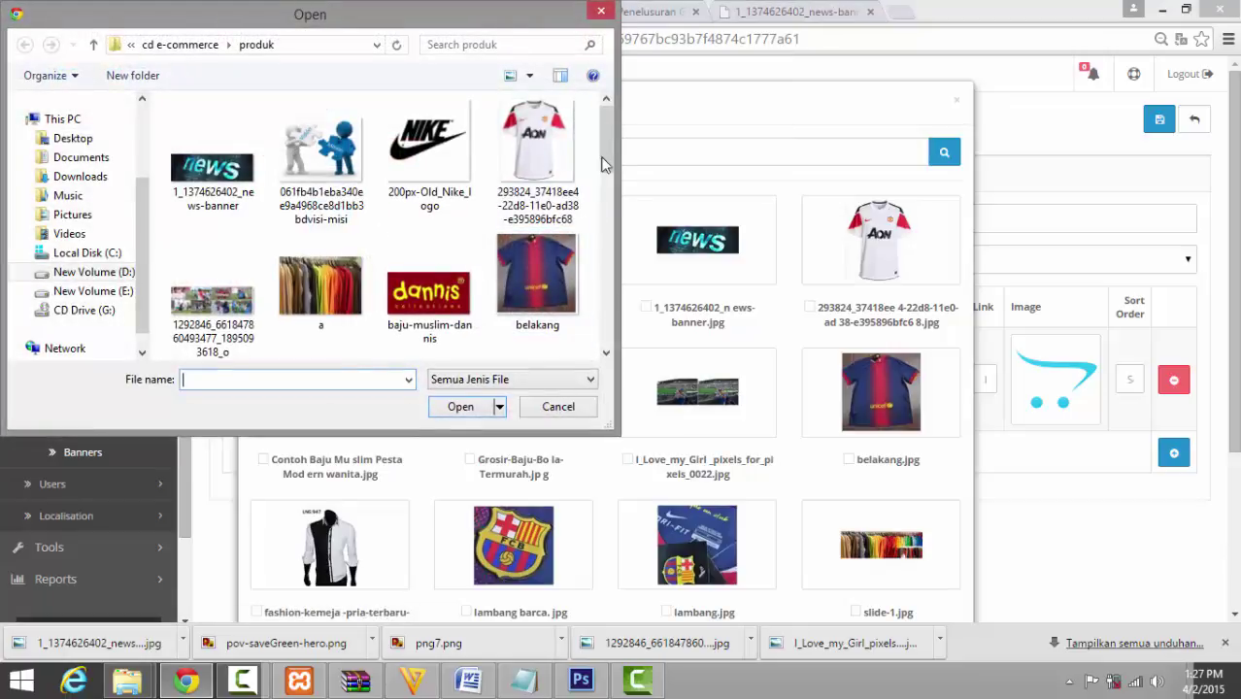
pyautogui.moveTo(606, 155); pyautogui.dragTo(626, 340)
pyautogui.click(213, 211)
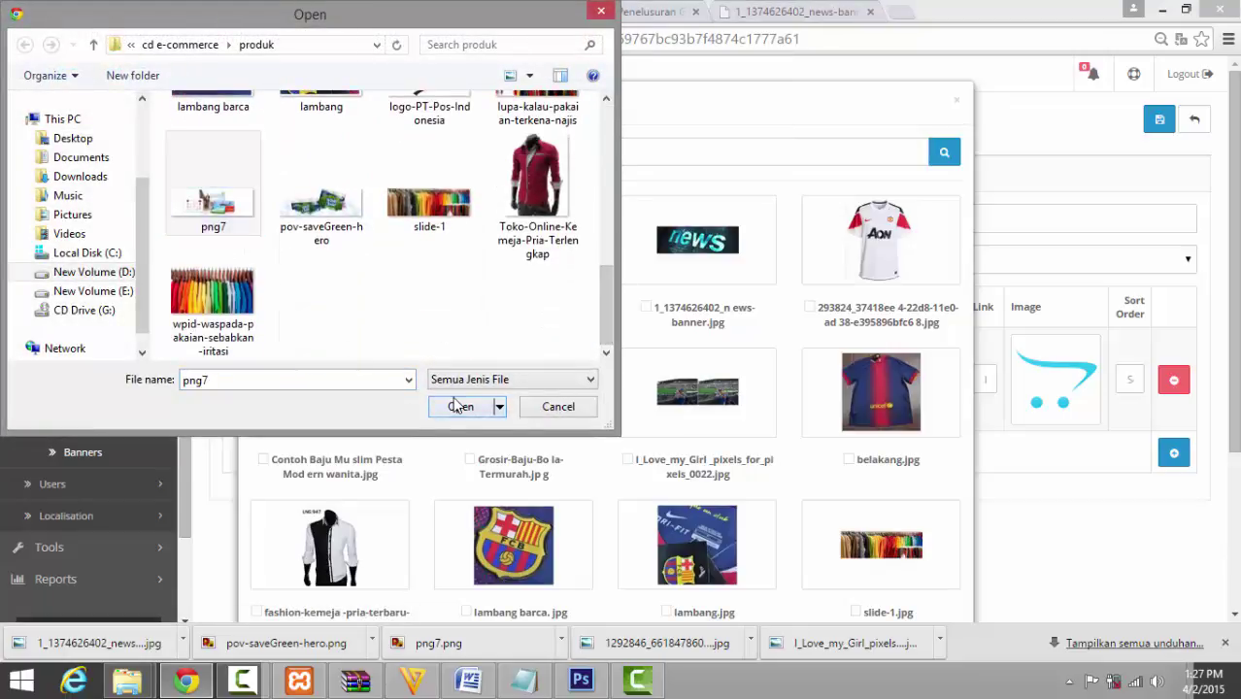
pyautogui.click(466, 407)
pyautogui.click(734, 155)
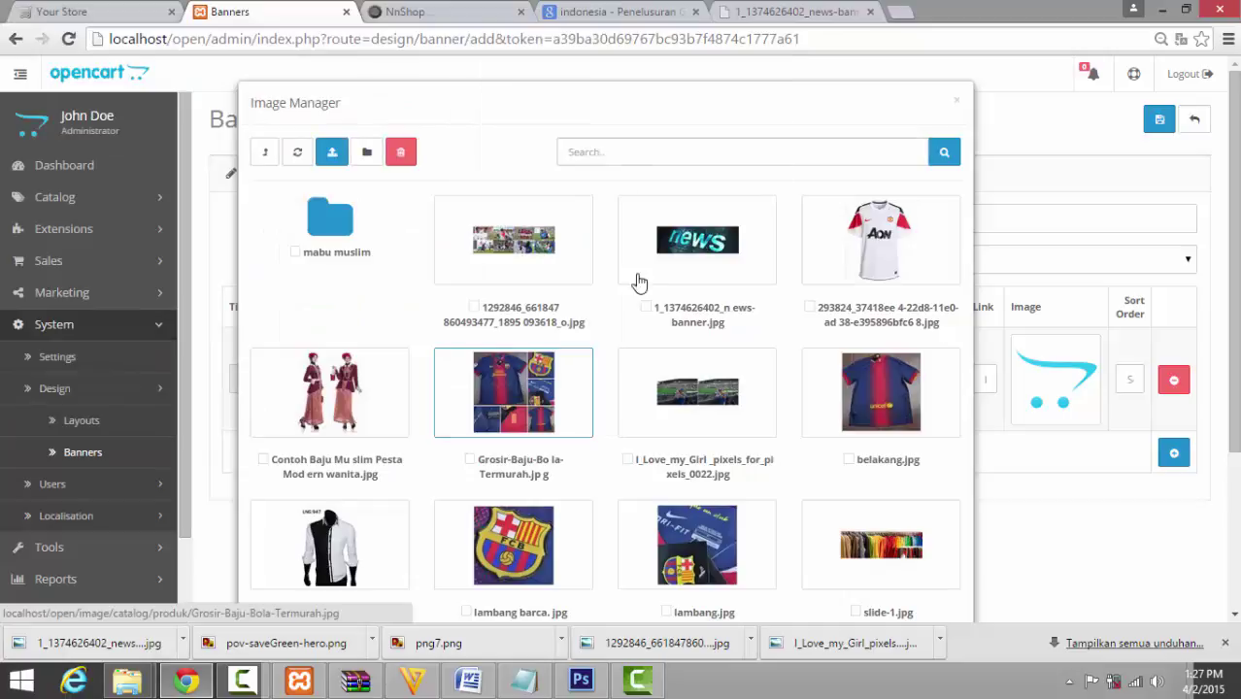
pyautogui.click(248, 682)
pyautogui.click(247, 682)
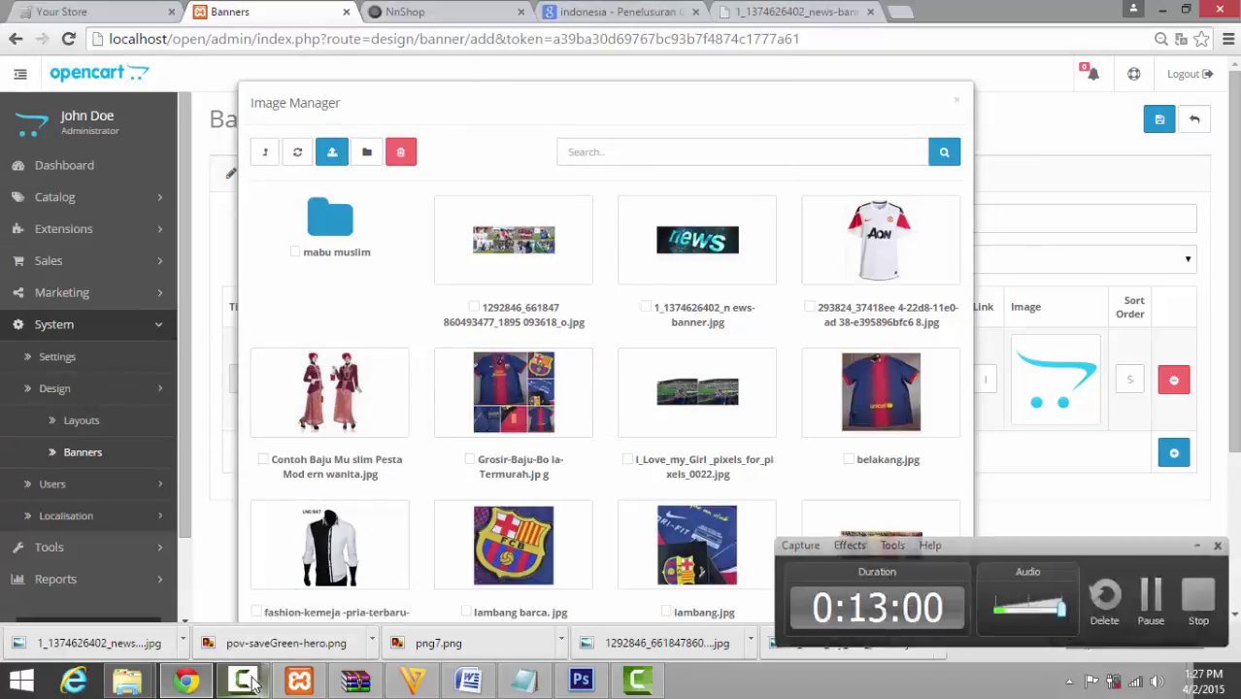
pyautogui.click(738, 240)
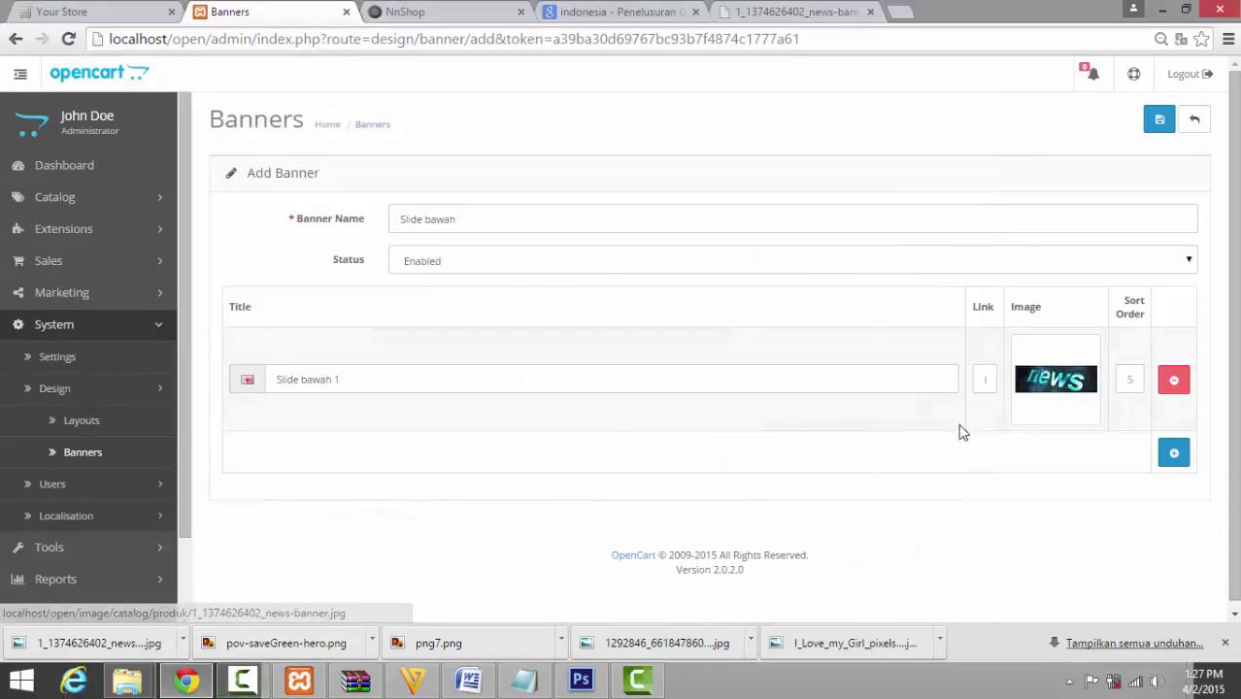
# Set the sort order of Slide bawah 1 to 1 and add a second slide titled Slide bawah 2
pyautogui.click(1137, 381)
pyautogui.write('1')
pyautogui.click(1172, 464)
pyautogui.click(582, 474)
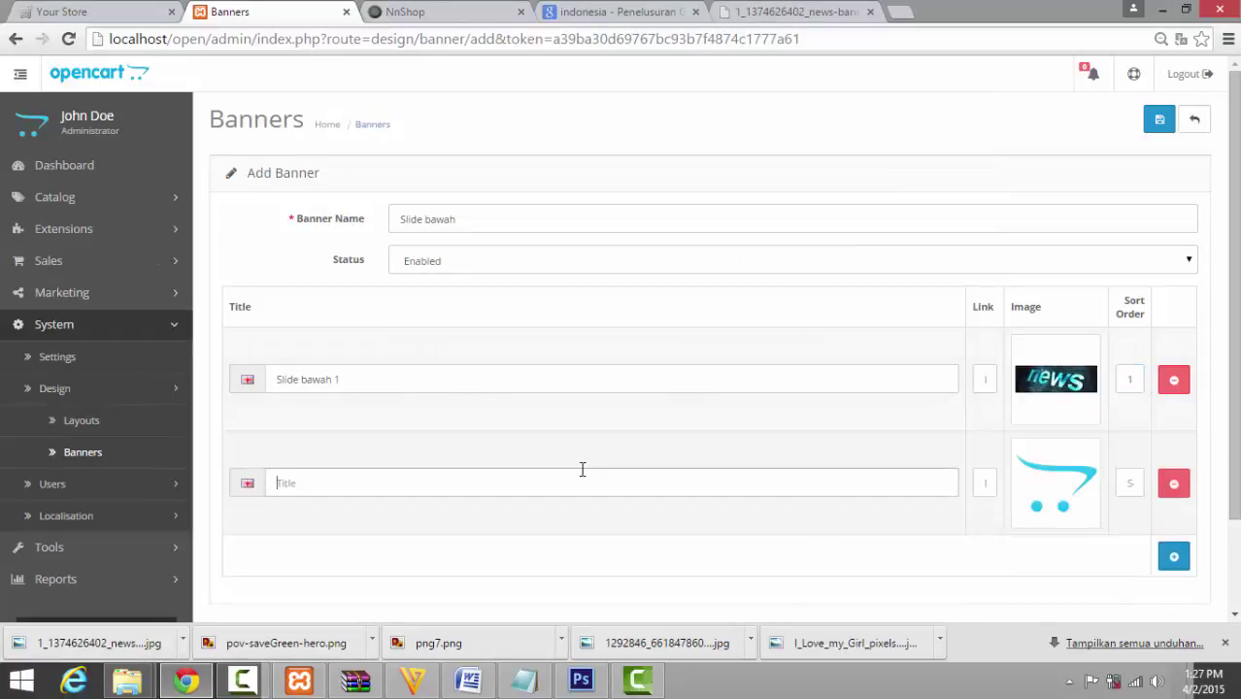
pyautogui.moveTo(416, 380); pyautogui.dragTo(208, 364)
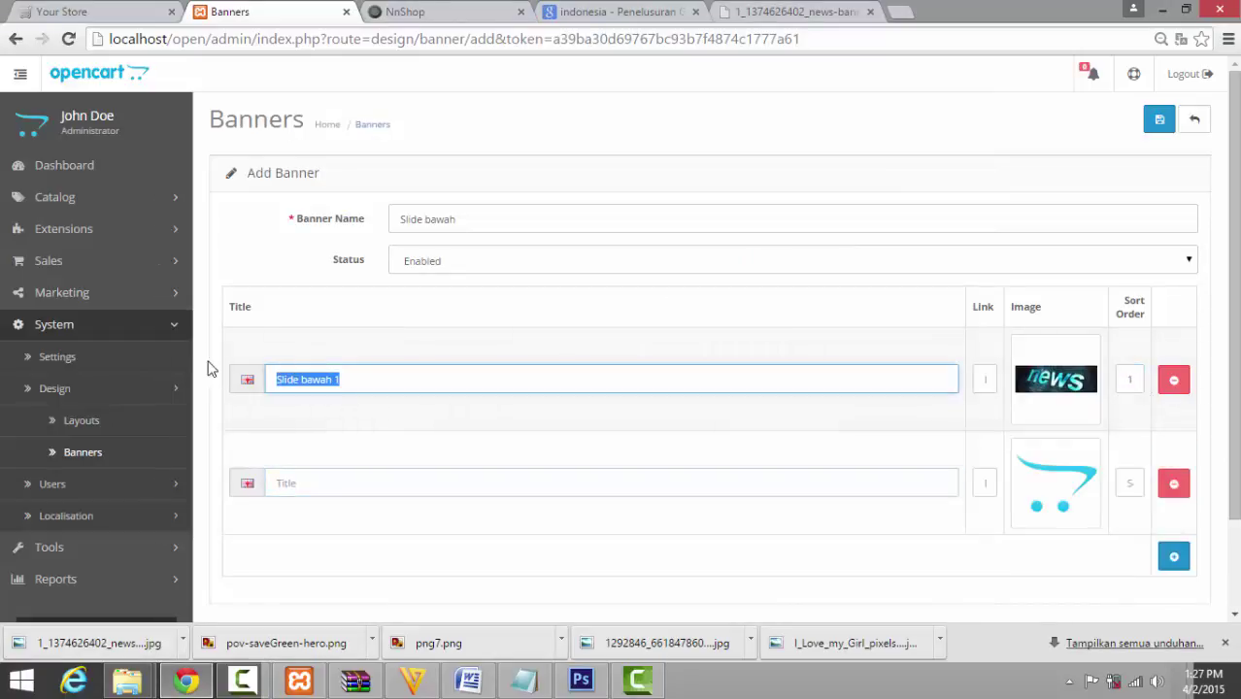
pyautogui.click(300, 486)
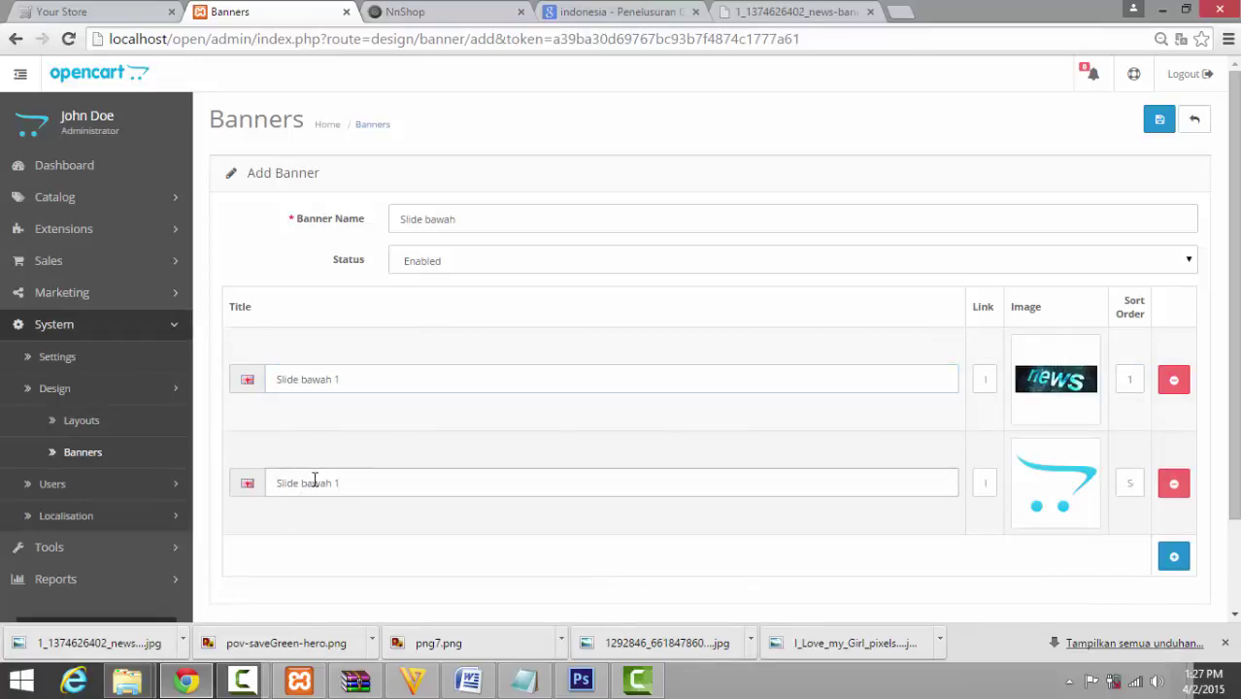
# Assign png7.png from the produk folder as the image of Slide bawah 2 and set its sort order to 2
pyautogui.click(1049, 490)
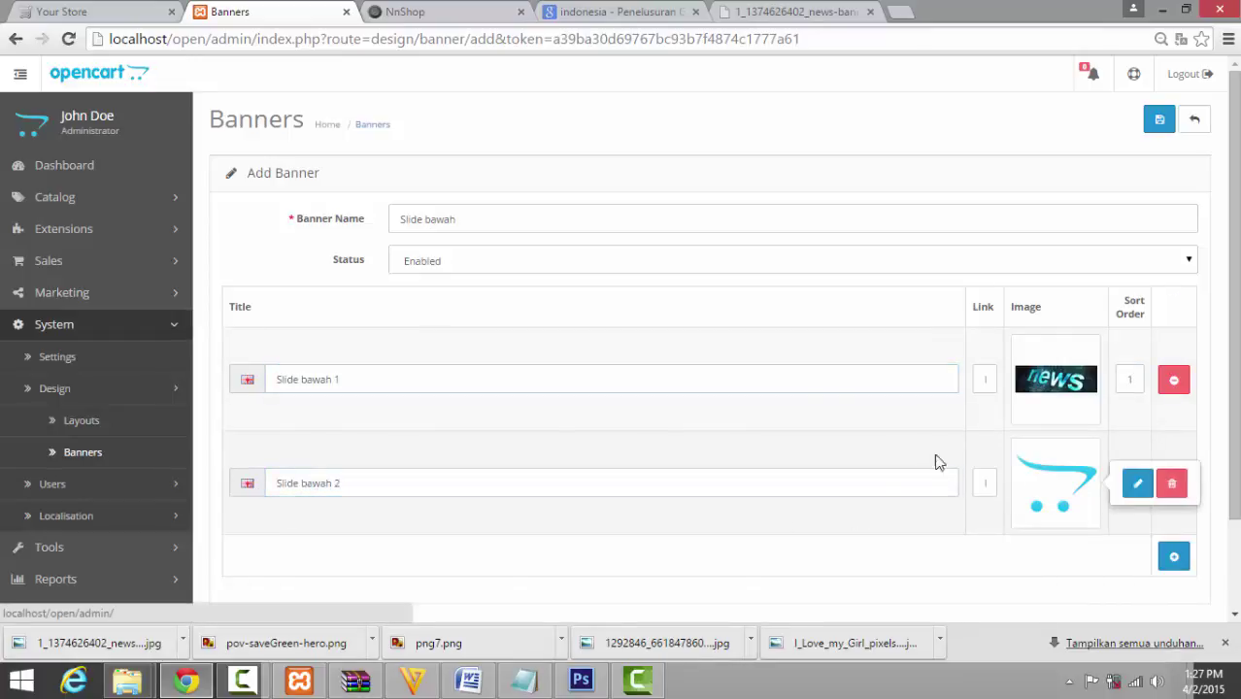
pyautogui.click(1139, 486)
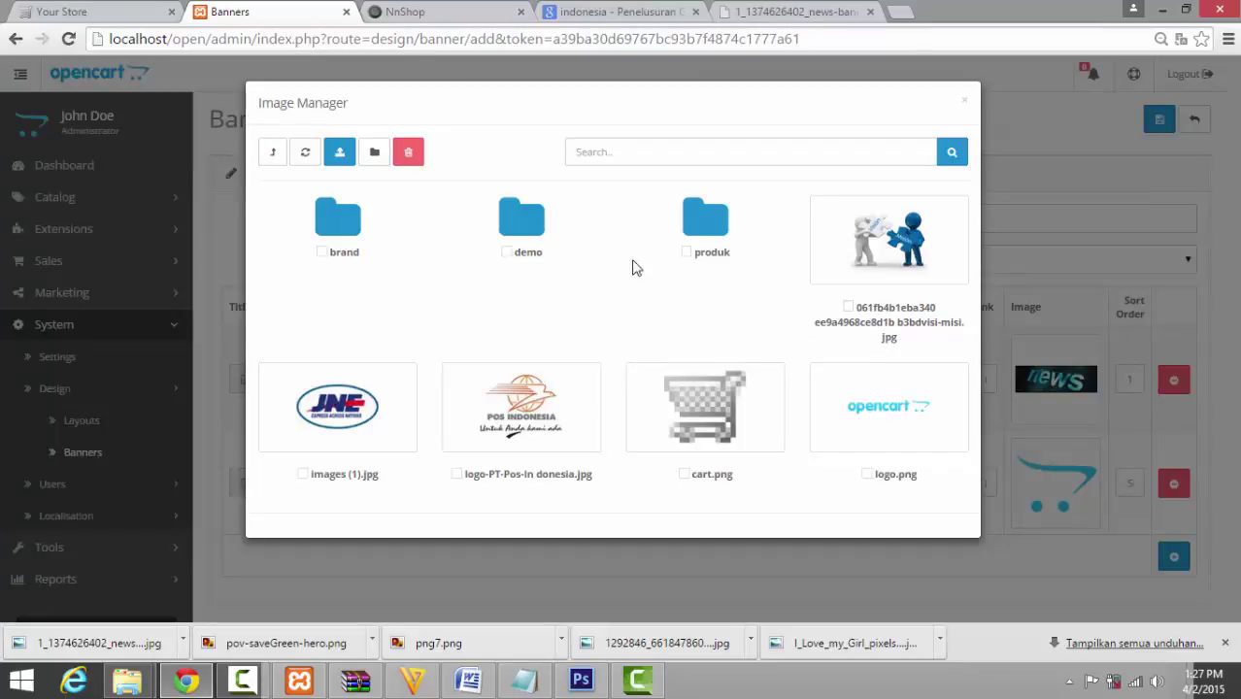
pyautogui.click(705, 218)
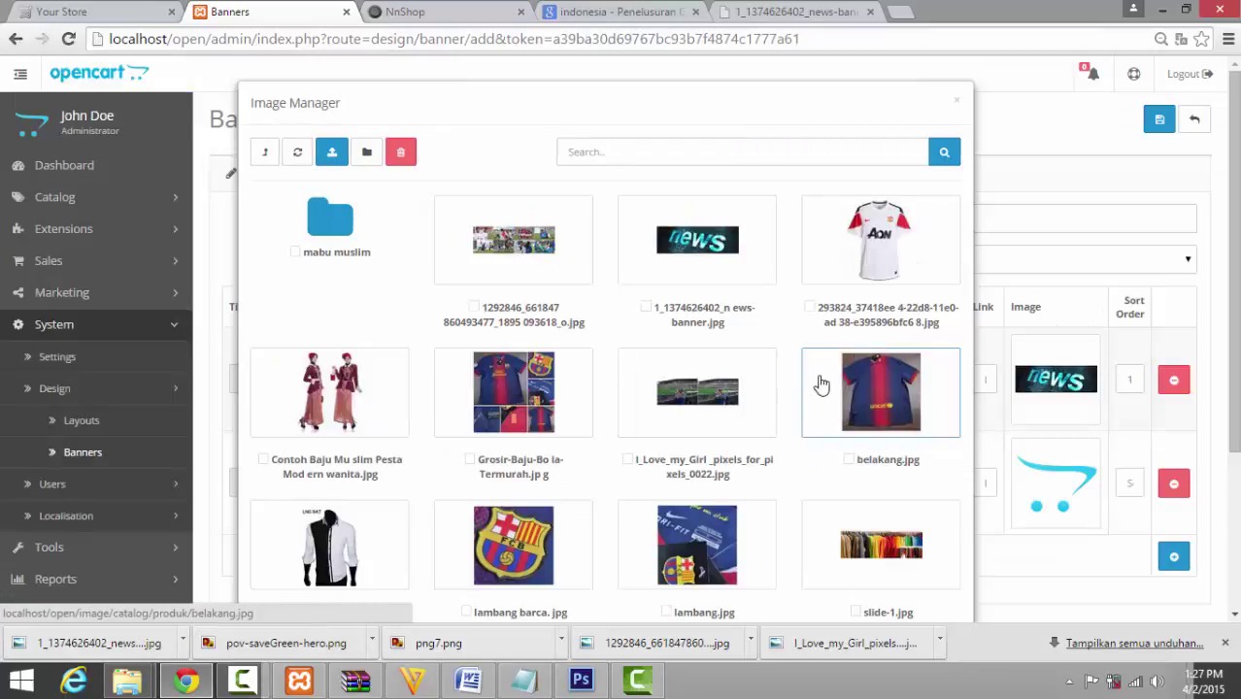
pyautogui.scroll(-1, 833, 404)
pyautogui.scroll(-1, 843, 524)
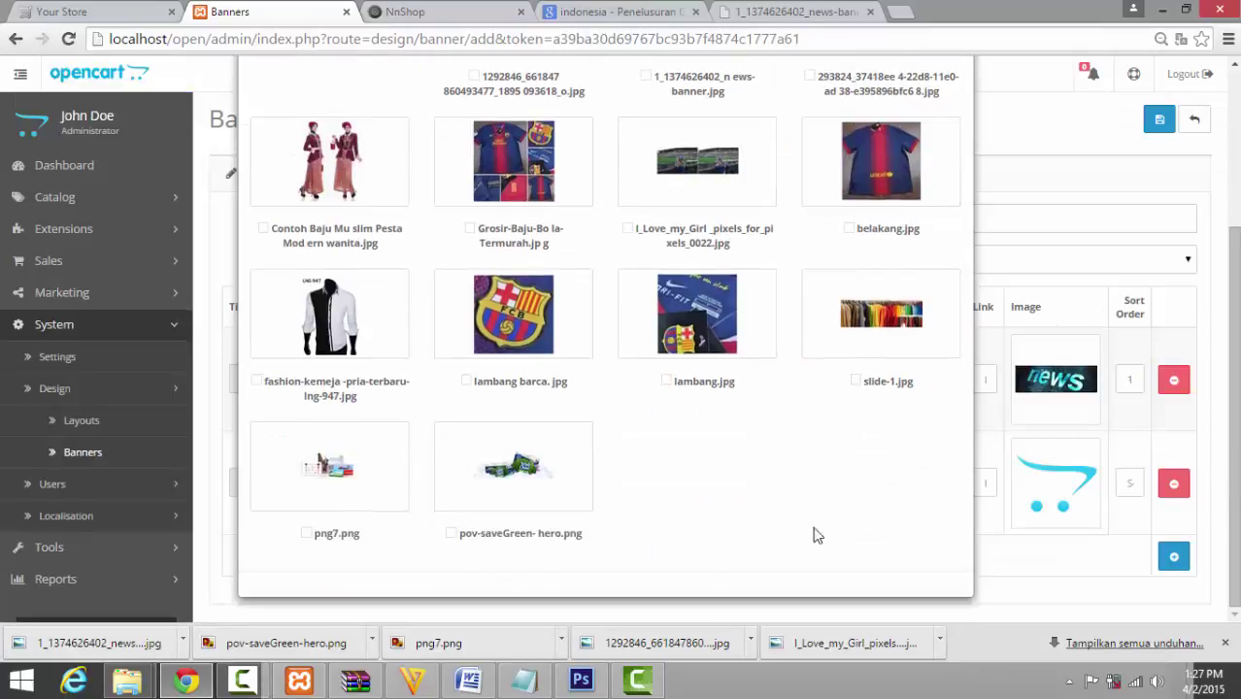
pyautogui.click(350, 476)
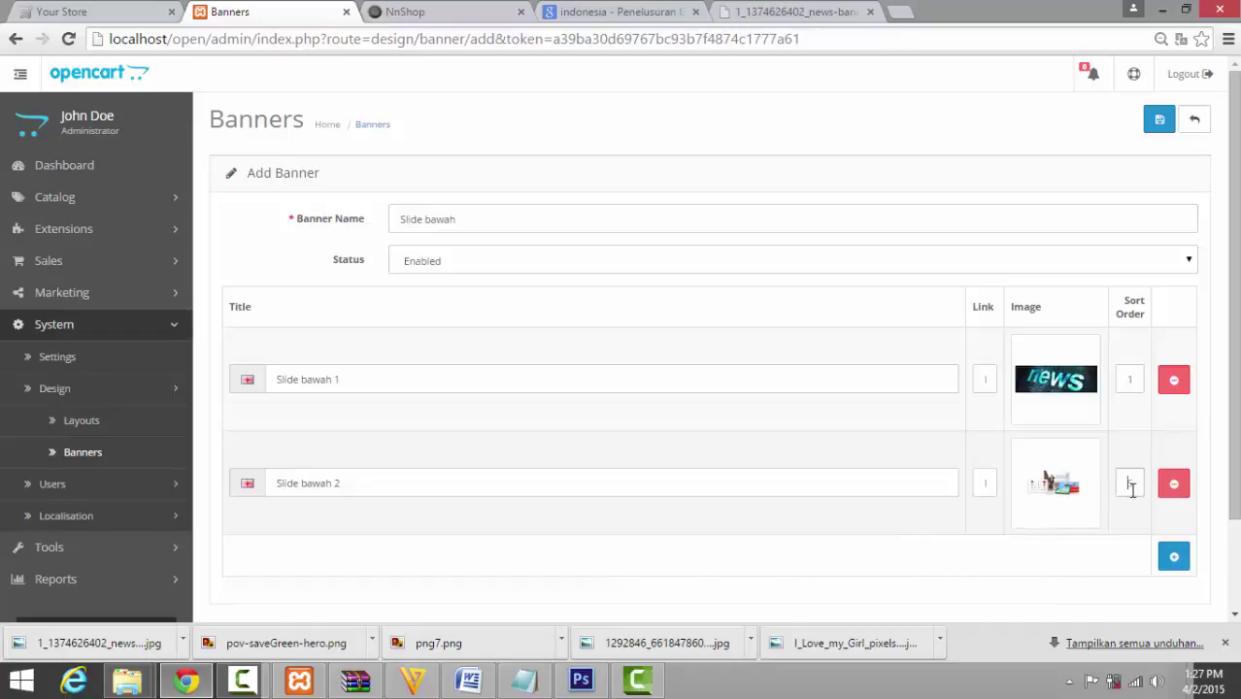
pyautogui.write('2')
# Add a third slide titled Slide bawah 3 with pov-saveGreen-hero.png from the produk folder as its image
pyautogui.click(1174, 557)
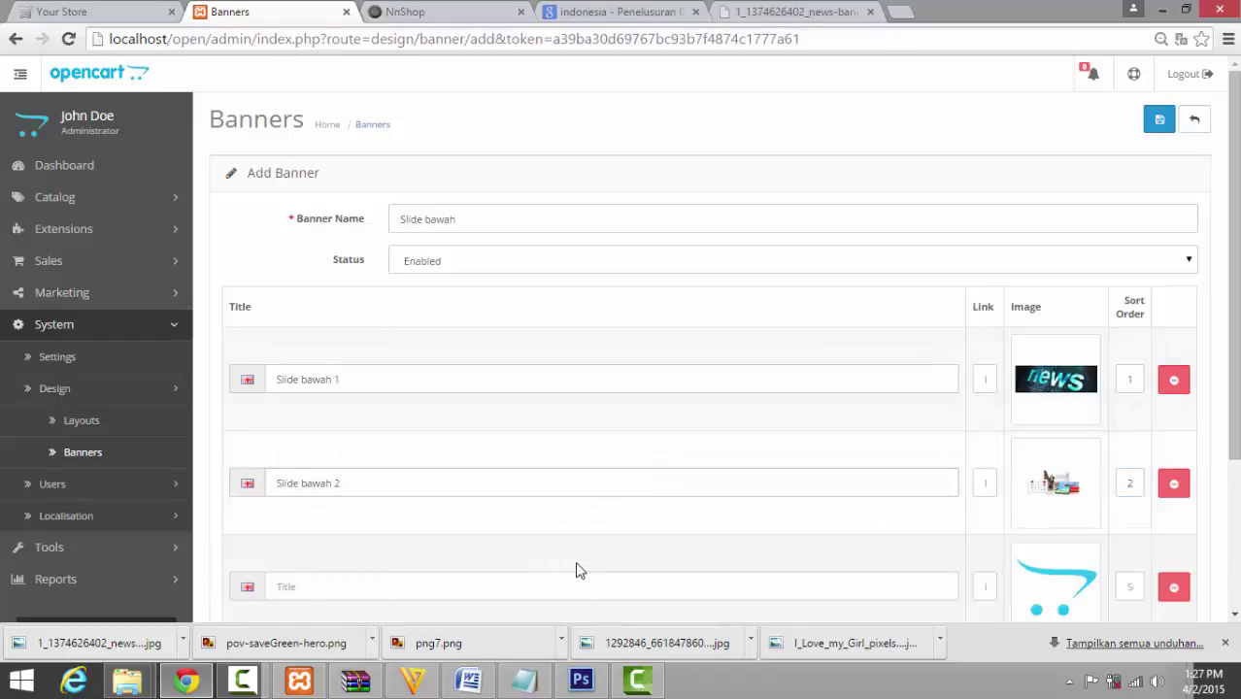
pyautogui.click(550, 587)
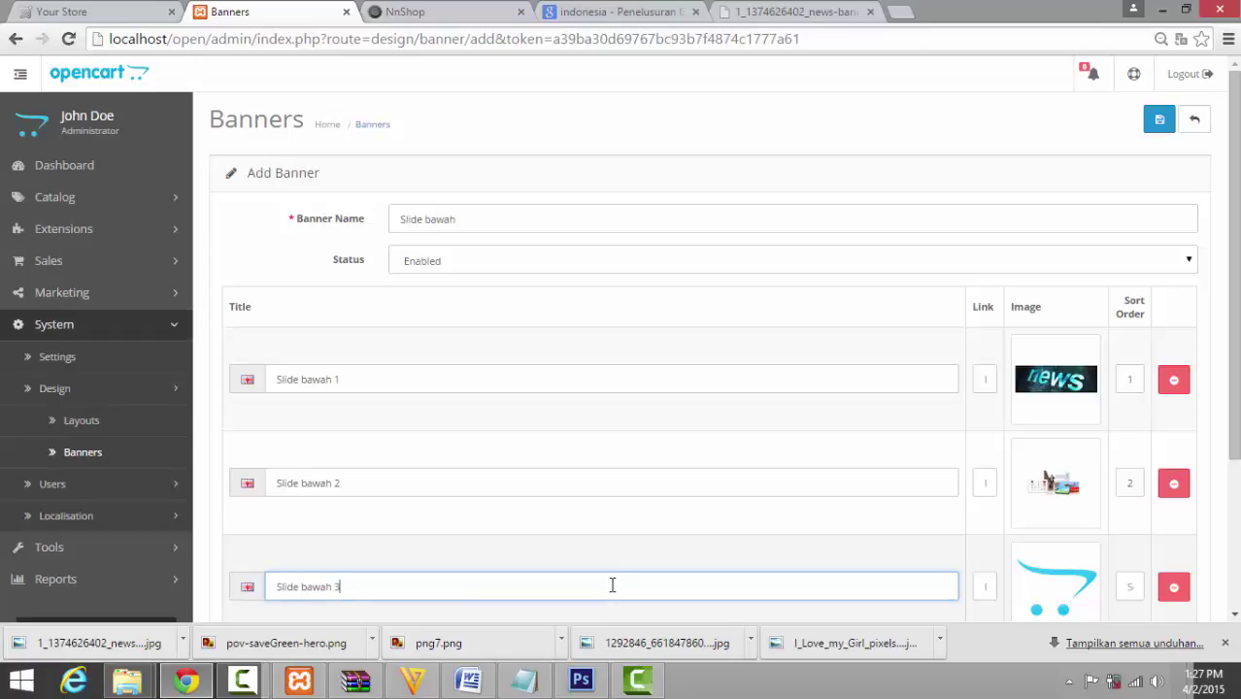
pyautogui.click(1053, 592)
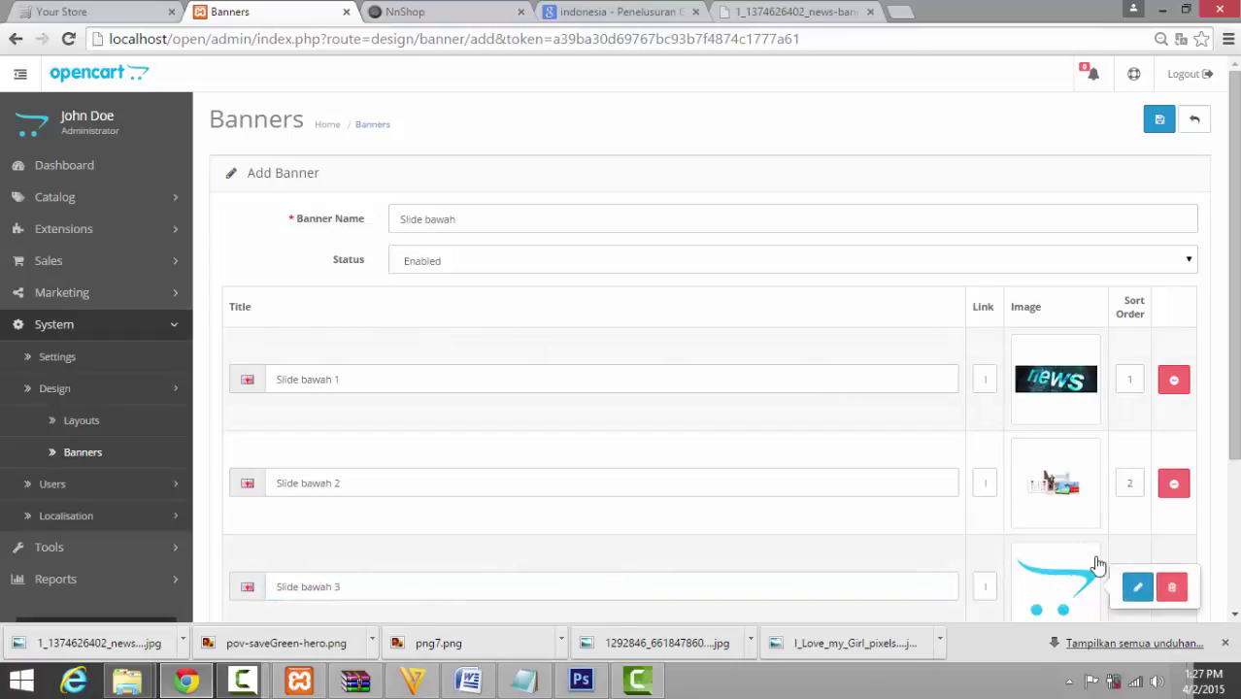
pyautogui.click(1133, 586)
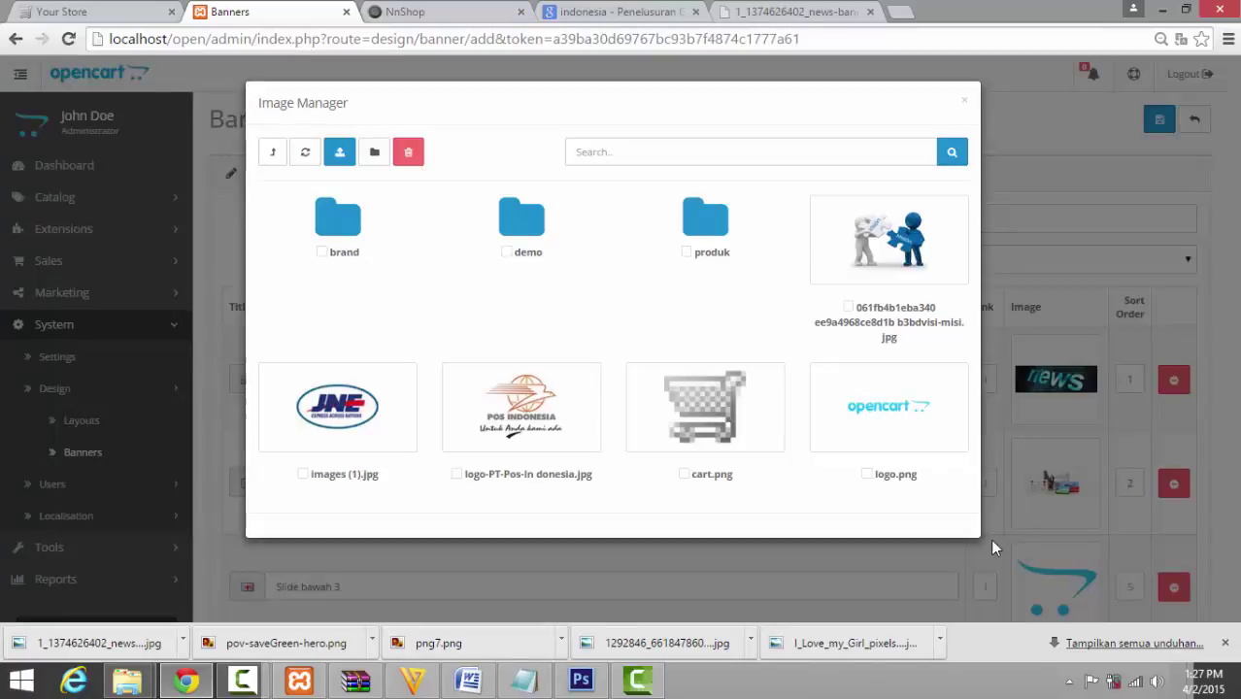
pyautogui.click(707, 233)
pyautogui.scroll(-3, 783, 418)
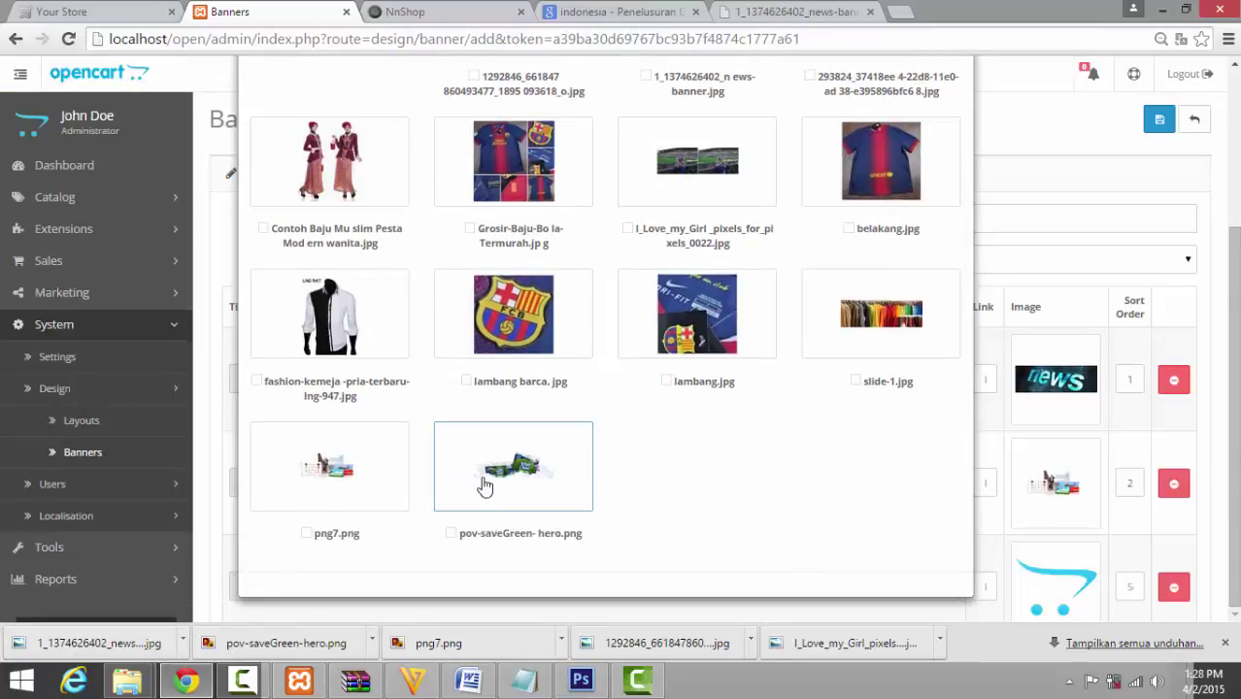
pyautogui.click(512, 467)
# Set the sort order of Slide bawah 3 to 3 and save the Slide bawah banner
pyautogui.scroll(-2, 1170, 516)
pyautogui.scroll(1, 1180, 515)
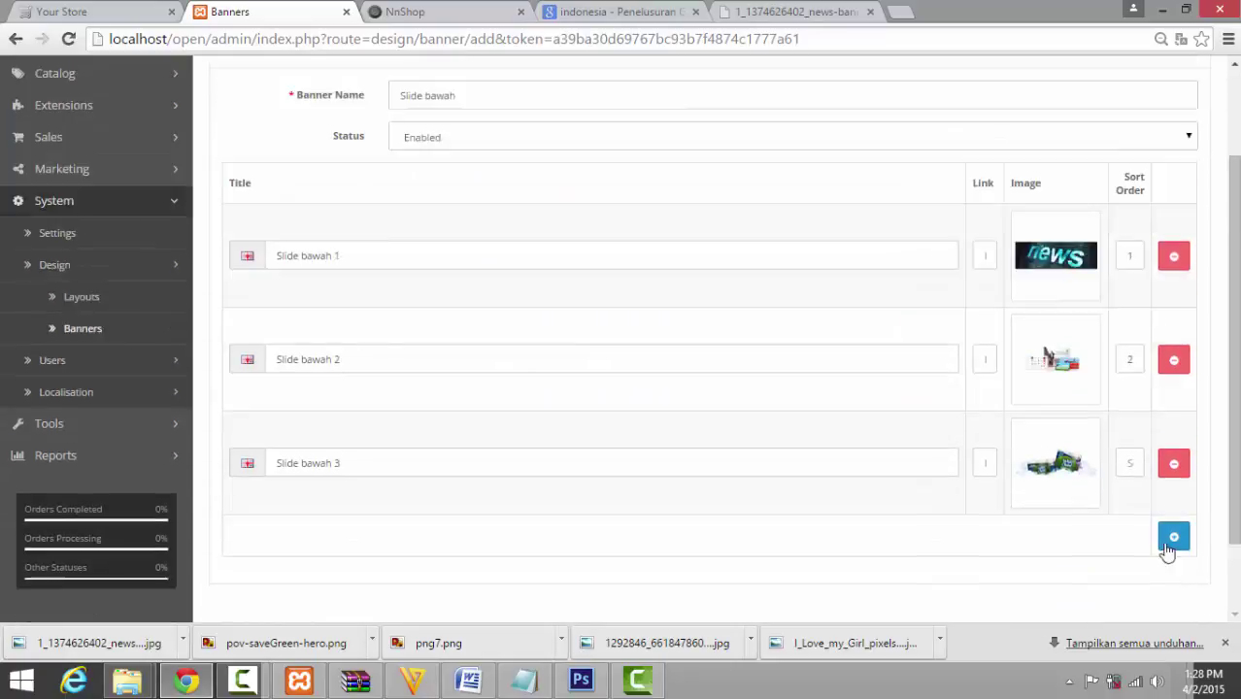
pyautogui.scroll(1, 1141, 583)
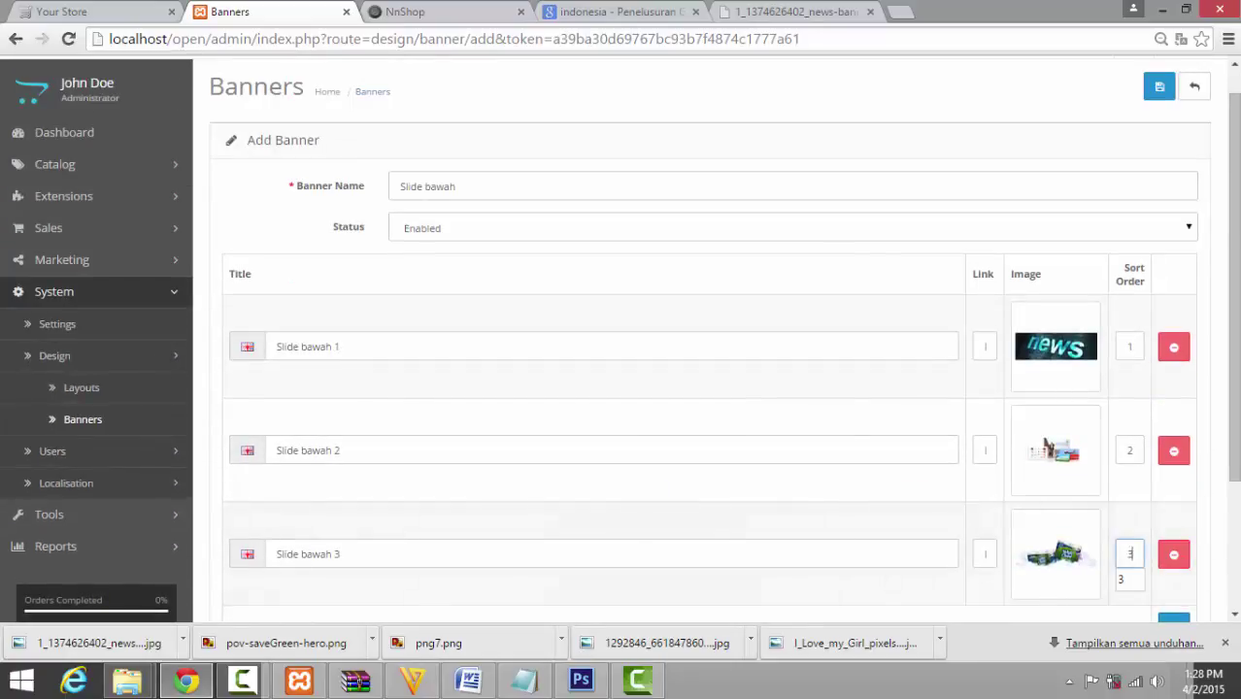
pyautogui.scroll(1, 1131, 553)
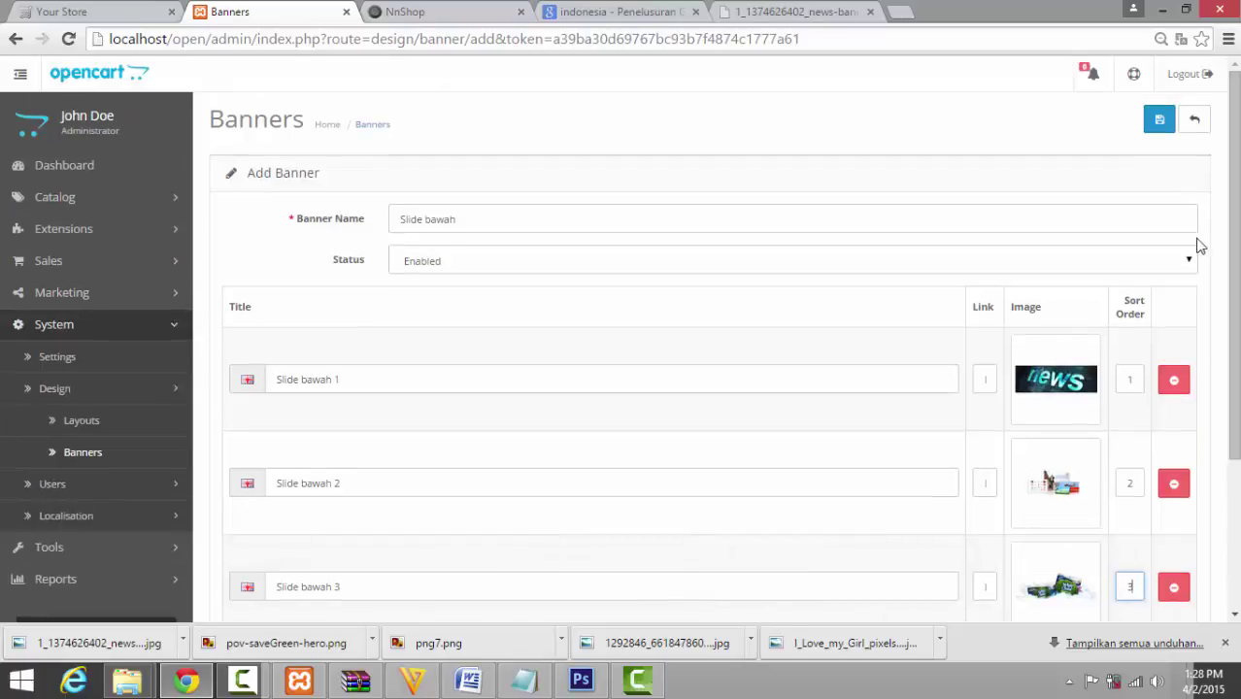
pyautogui.click(1162, 124)
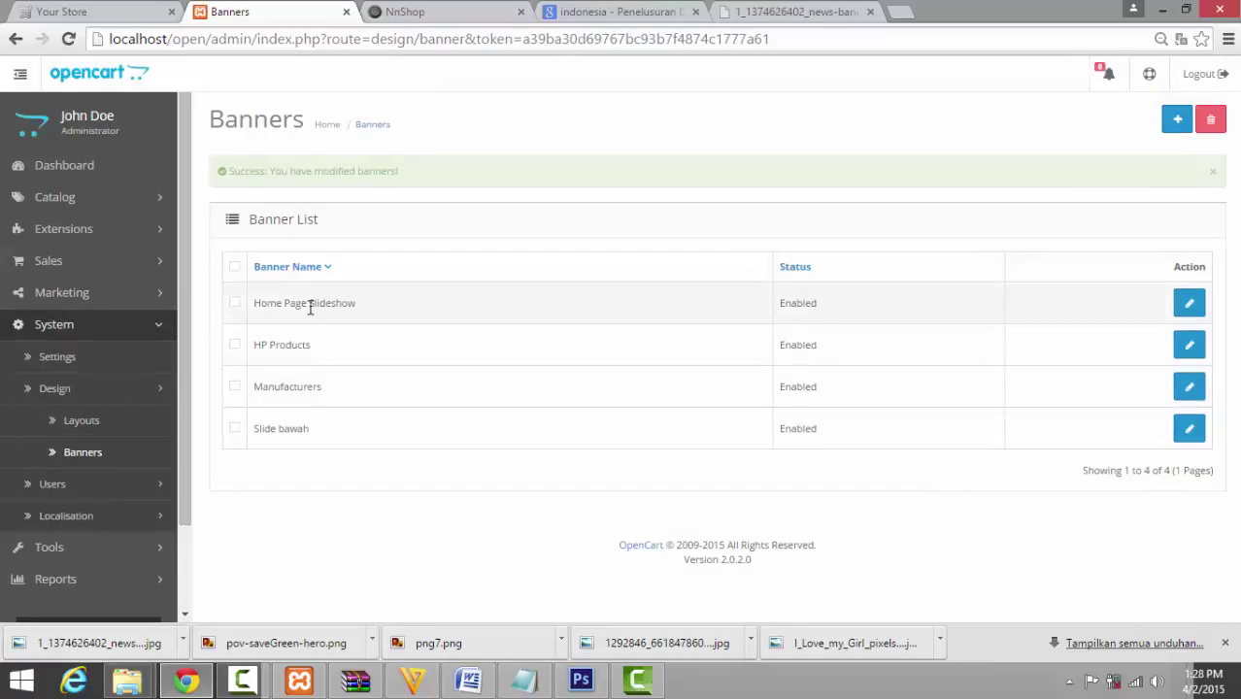
# Reload the storefront home page and look through its sections for the new banner
pyautogui.click(98, 12)
pyautogui.click(68, 39)
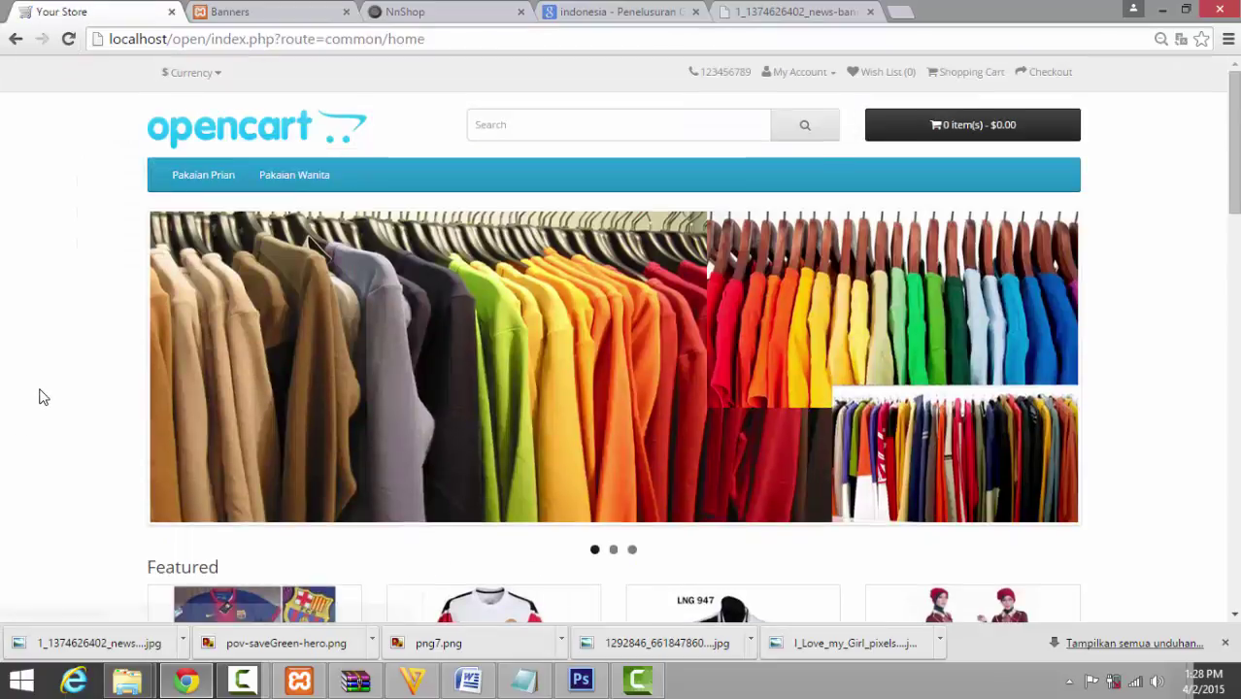
pyautogui.scroll(-10, 42, 397)
pyautogui.click(199, 11)
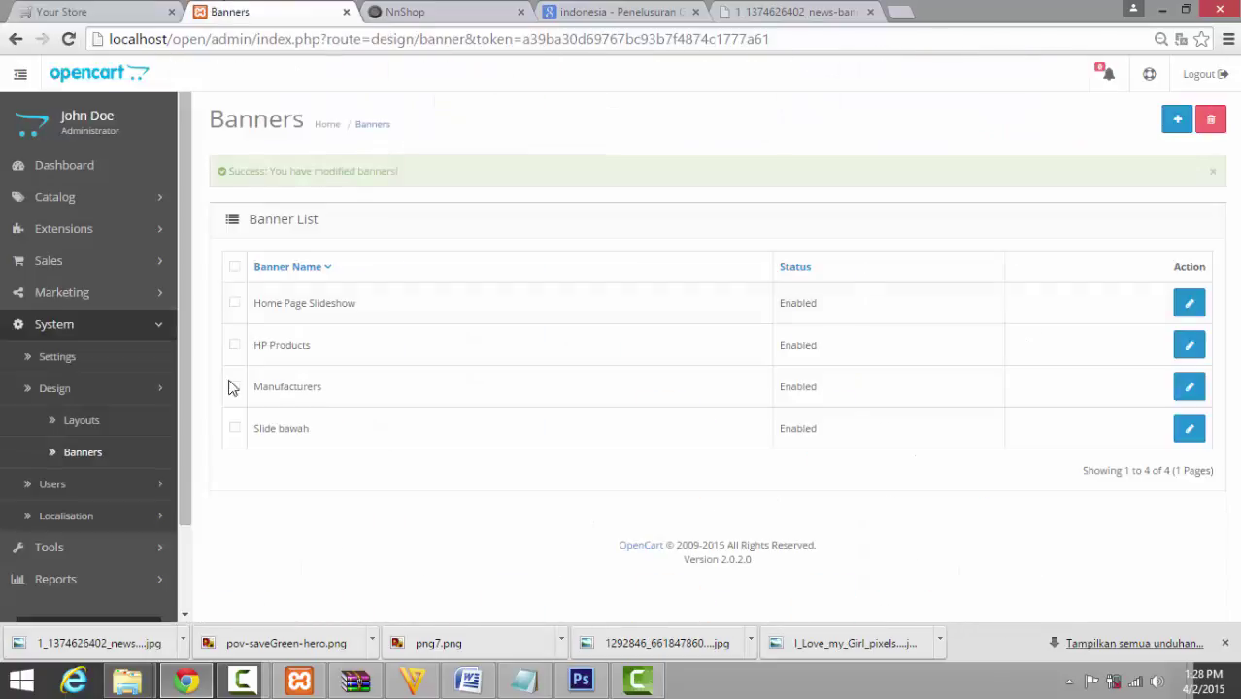
pyautogui.click(124, 418)
pyautogui.scroll(-1, 949, 420)
pyautogui.scroll(-2, 950, 419)
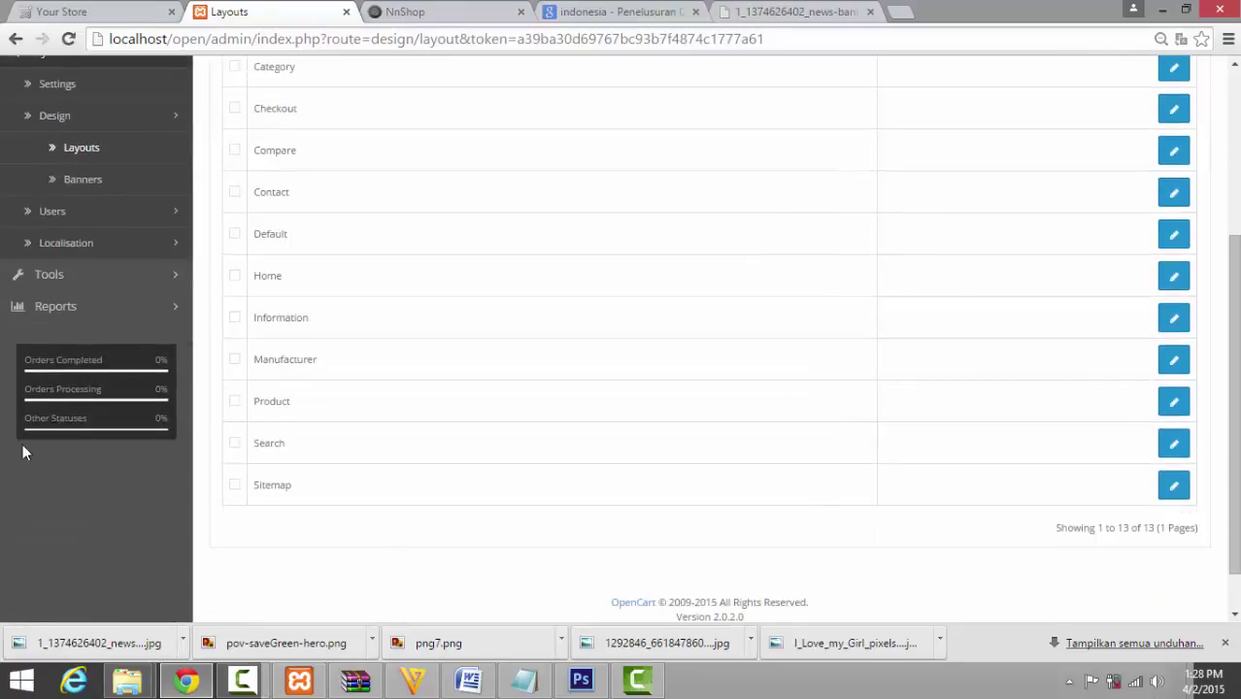
pyautogui.click(1173, 277)
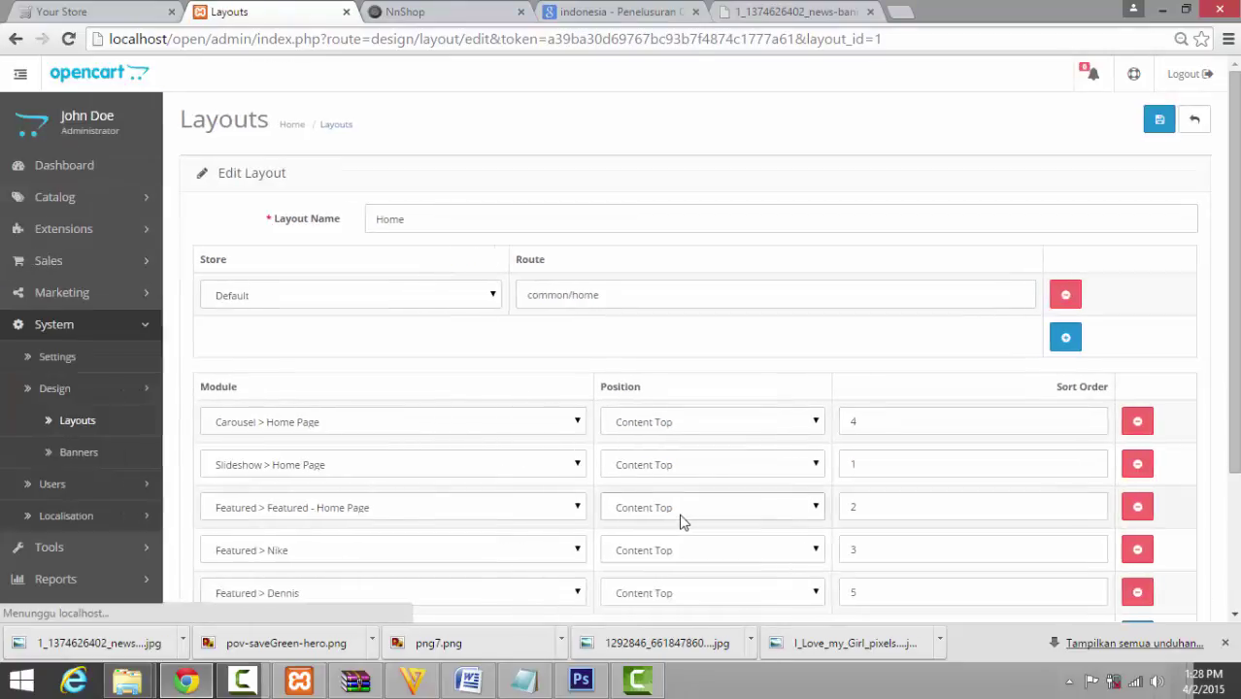
pyautogui.scroll(-3, 1151, 359)
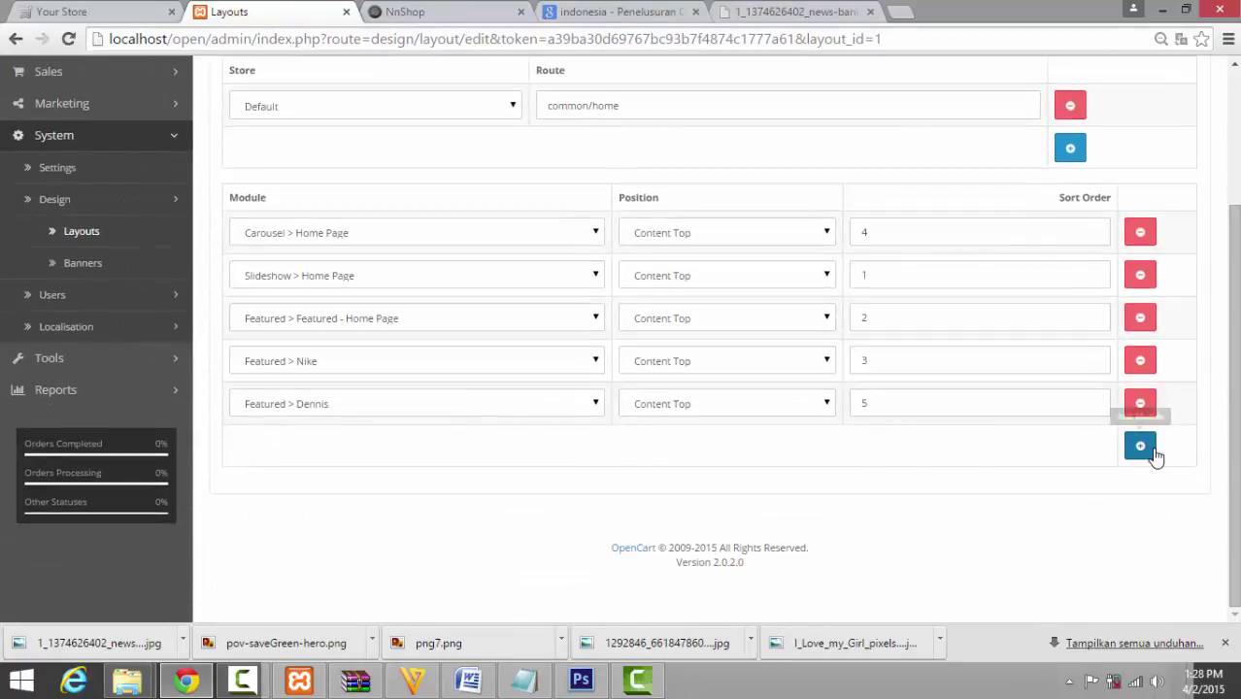
pyautogui.click(1140, 446)
pyautogui.click(594, 448)
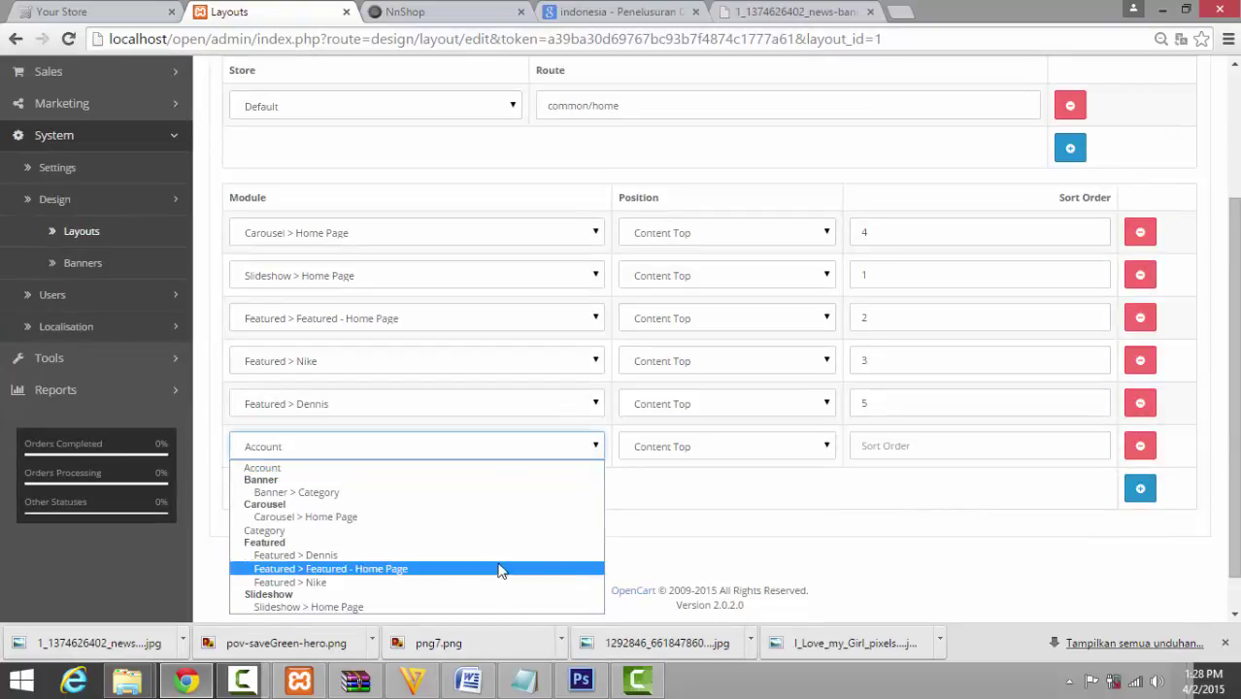
pyautogui.press('Down')
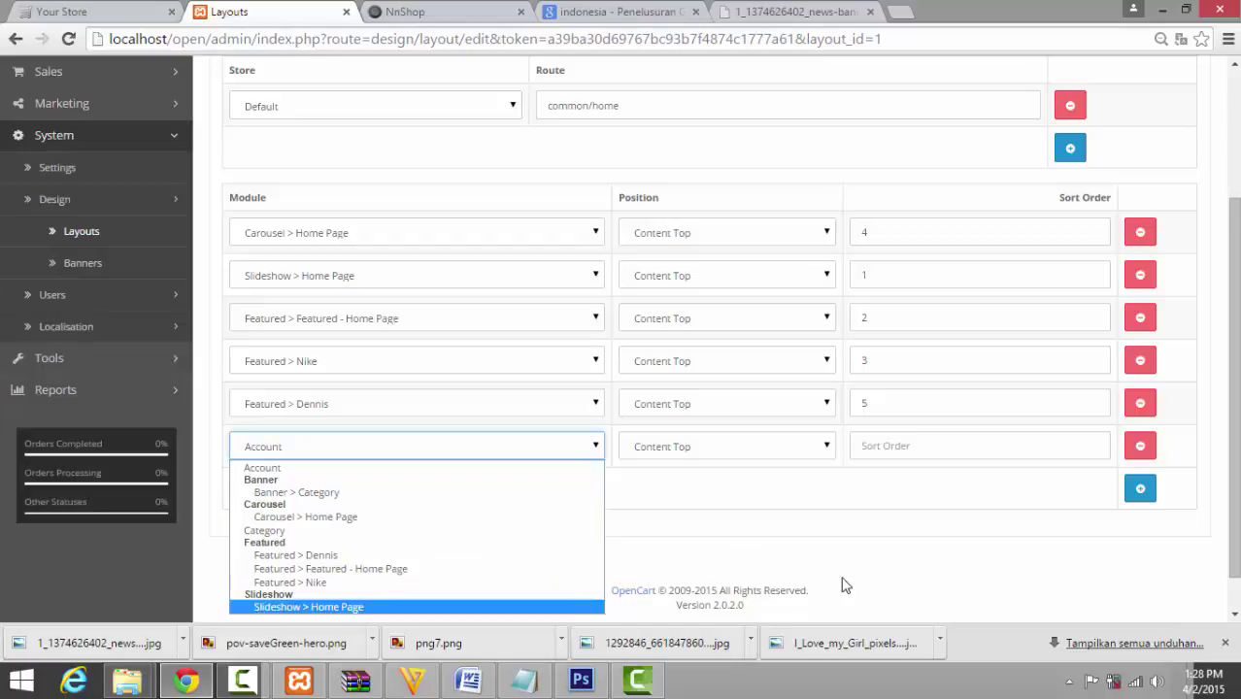
pyautogui.scroll(4, 680, 544)
# Open the Slideshow extension module for a new entry and name it Slide bawah
pyautogui.click(153, 208)
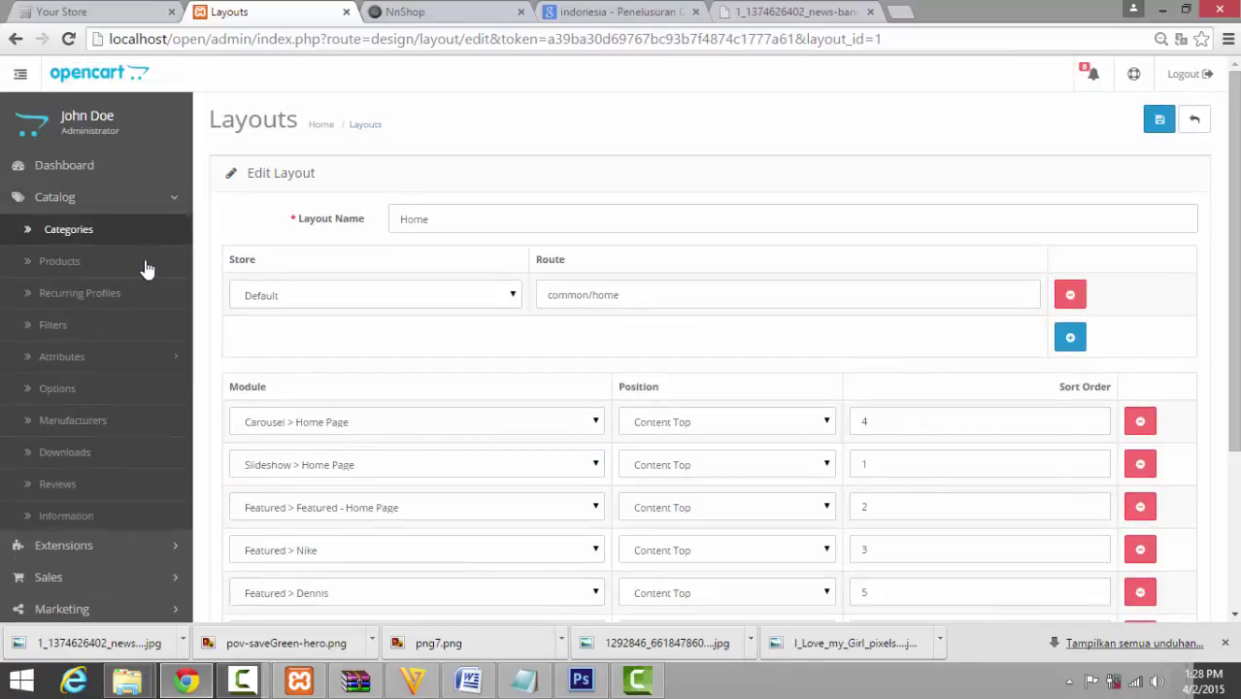
pyautogui.click(146, 209)
pyautogui.click(144, 241)
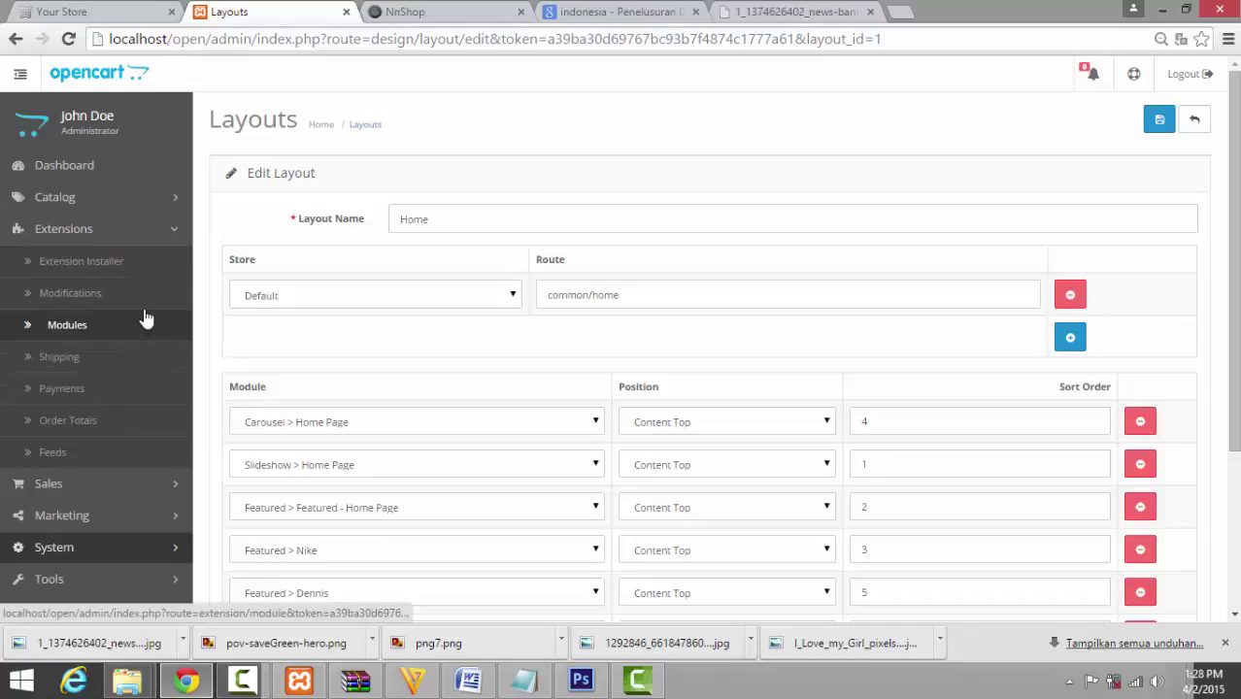
pyautogui.click(142, 334)
pyautogui.scroll(-3, 510, 391)
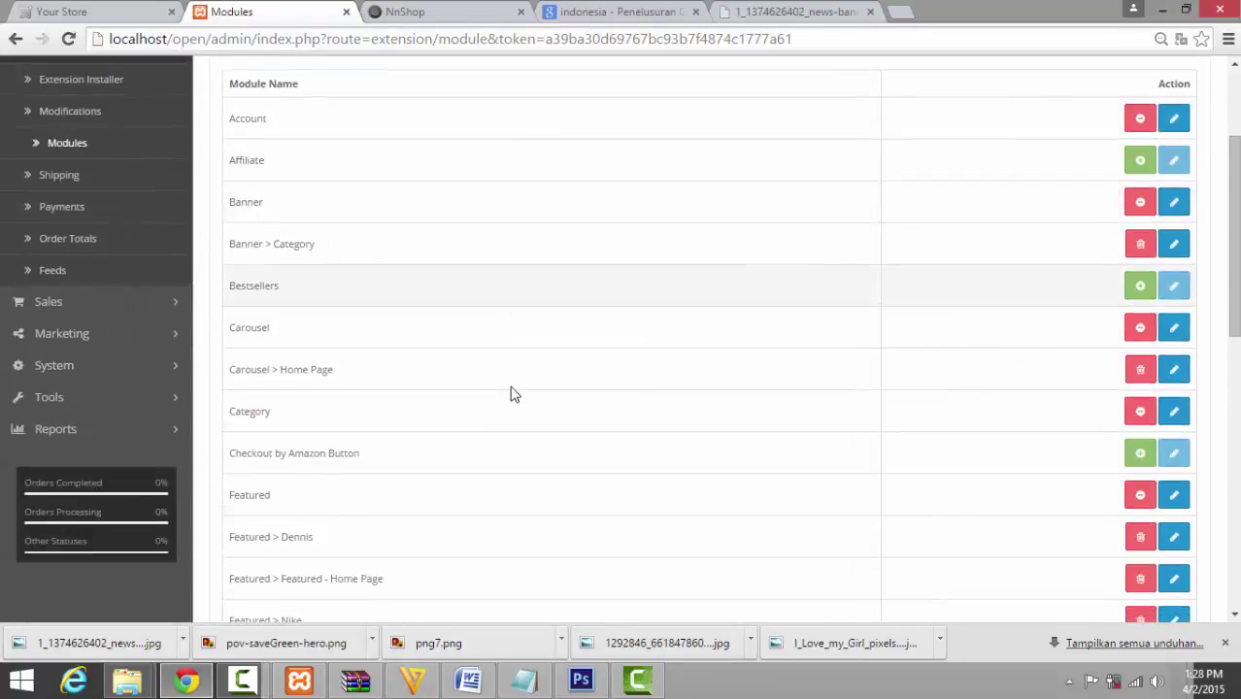
pyautogui.scroll(-5, 515, 394)
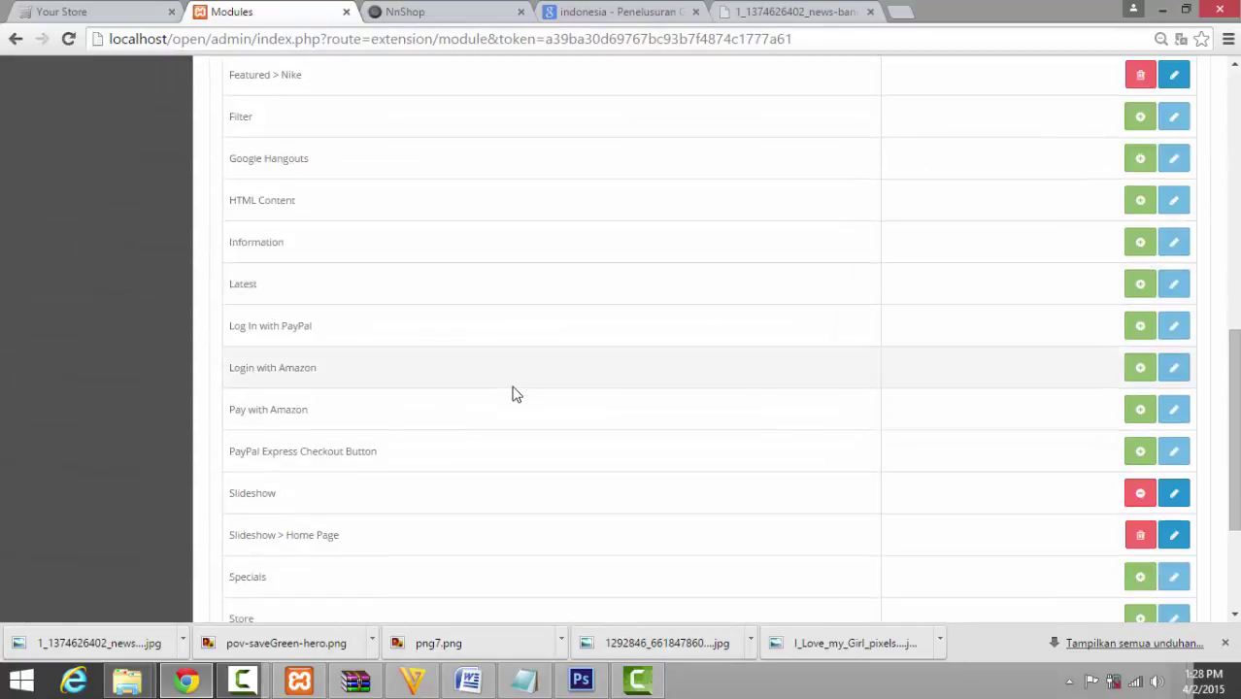
pyautogui.click(1174, 493)
pyautogui.click(485, 222)
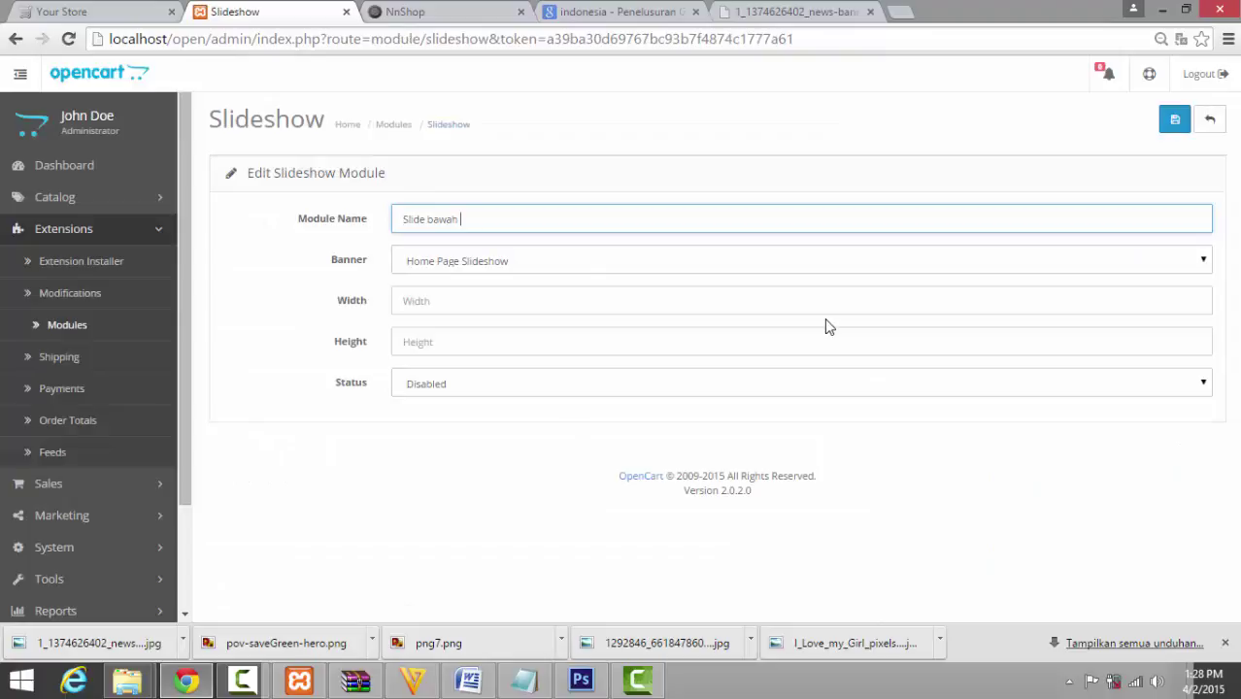
# Preview the downloaded png7 image and choose Slide bawah as the slideshow module's banner
pyautogui.click(438, 643)
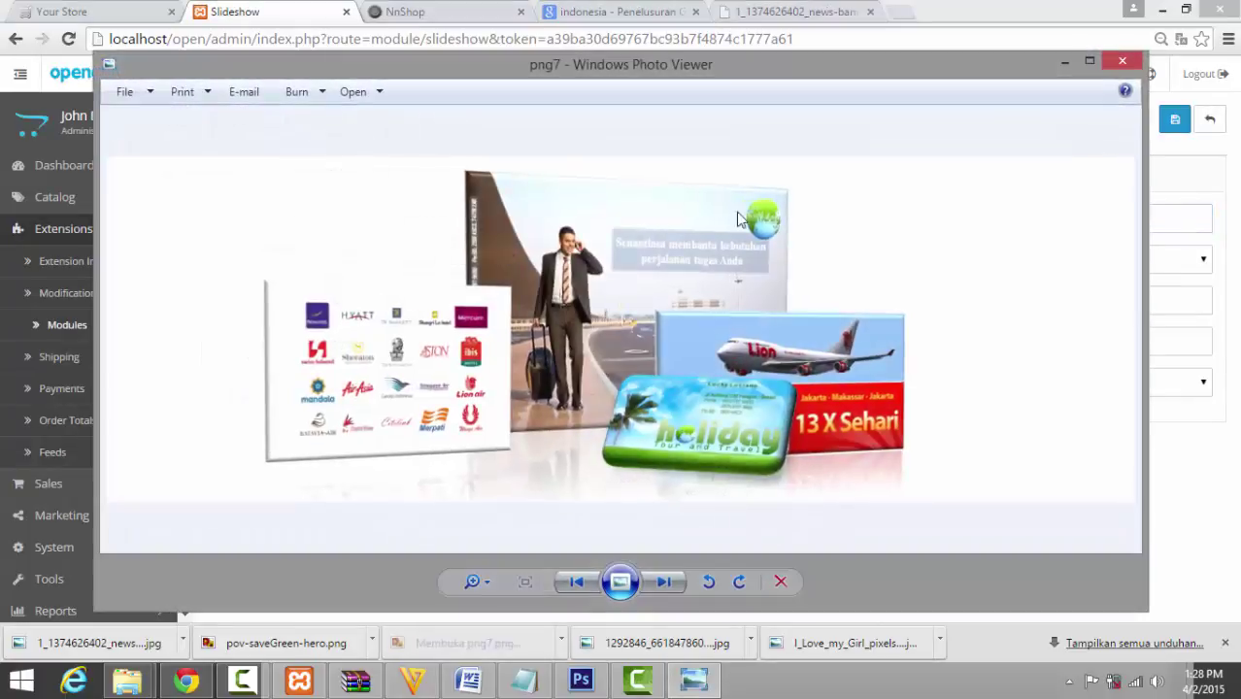
pyautogui.click(1125, 61)
pyautogui.click(433, 265)
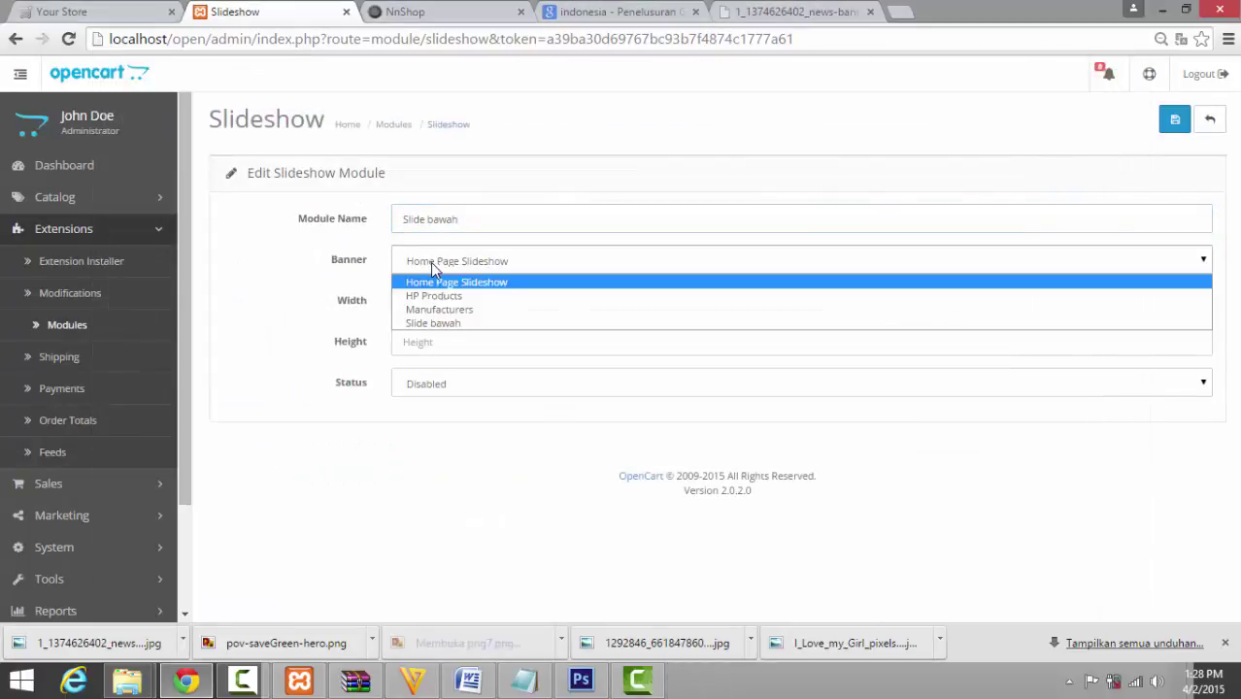
pyautogui.click(463, 336)
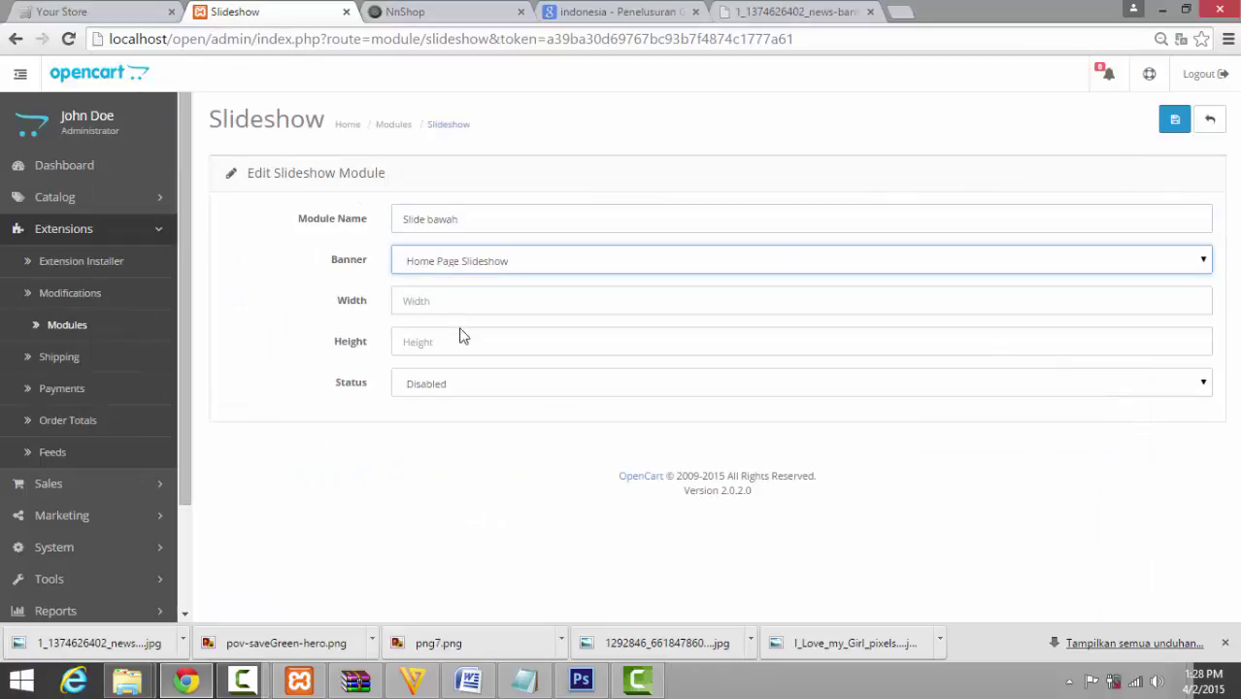
pyautogui.click(1227, 645)
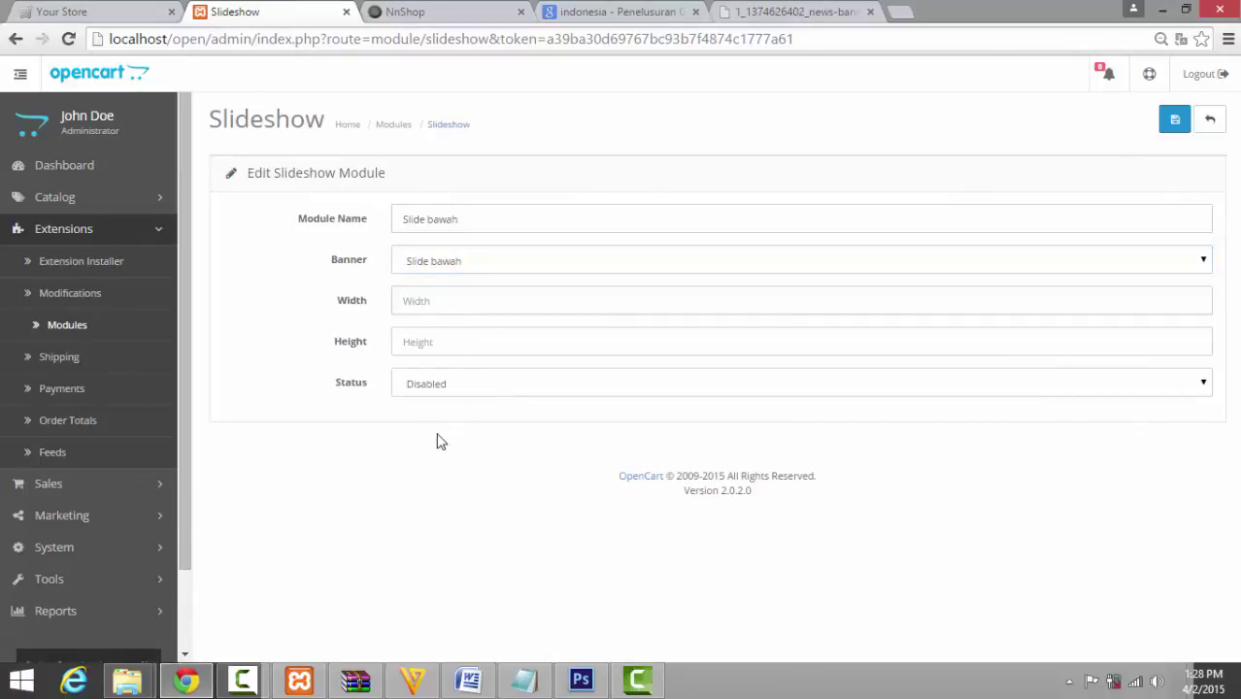
# Set the slideshow module's status to Enabled and try to save it with width and height left blank
pyautogui.click(434, 389)
pyautogui.click(436, 406)
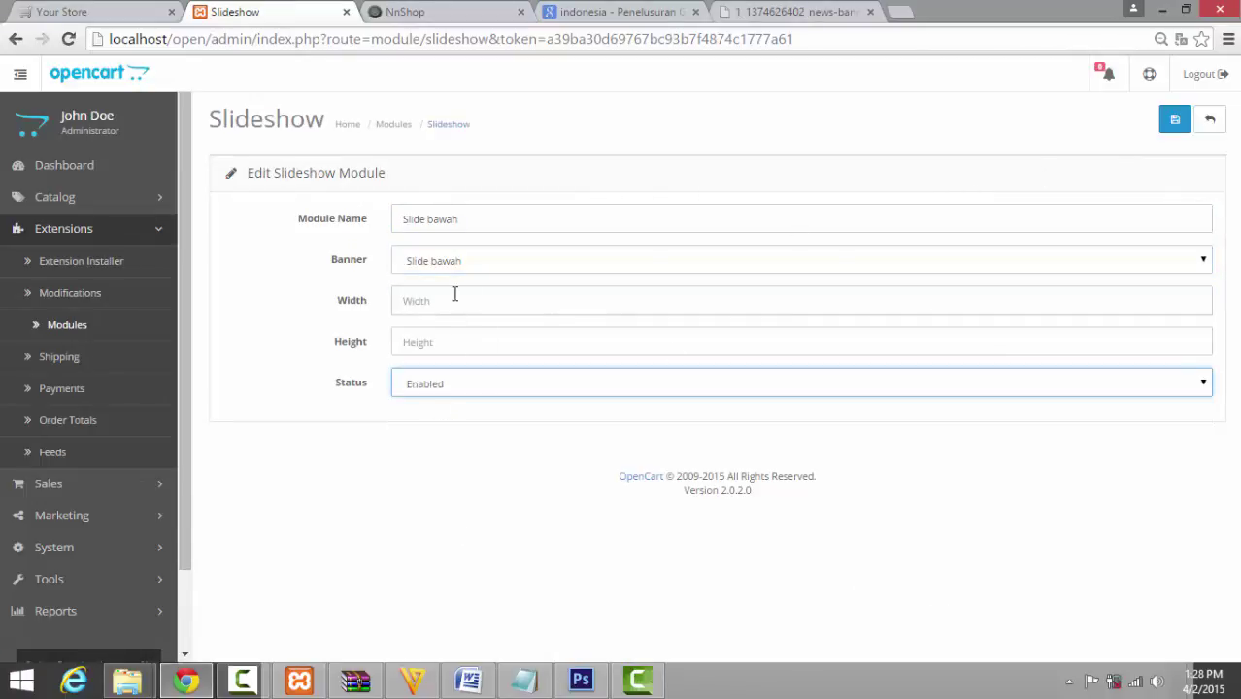
pyautogui.click(1179, 124)
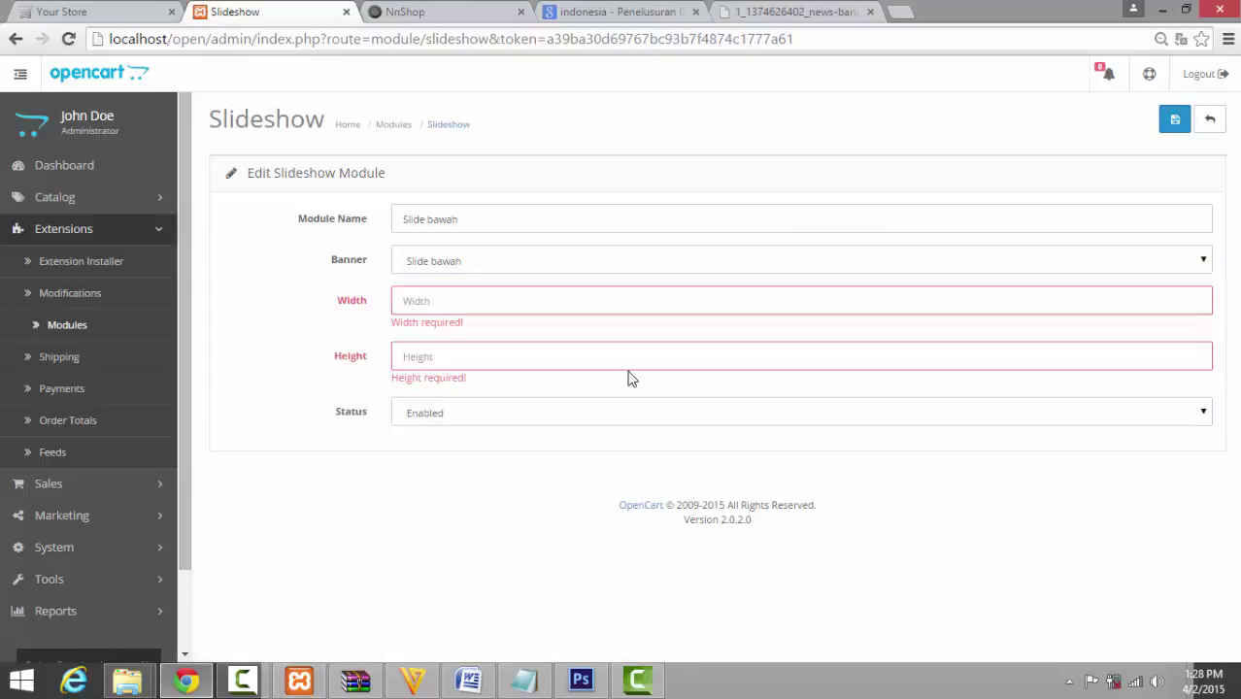
# Check the pixel dimensions of the iPhone6 image in the banners folder and set the slideshow module's width to 1140
pyautogui.click(448, 297)
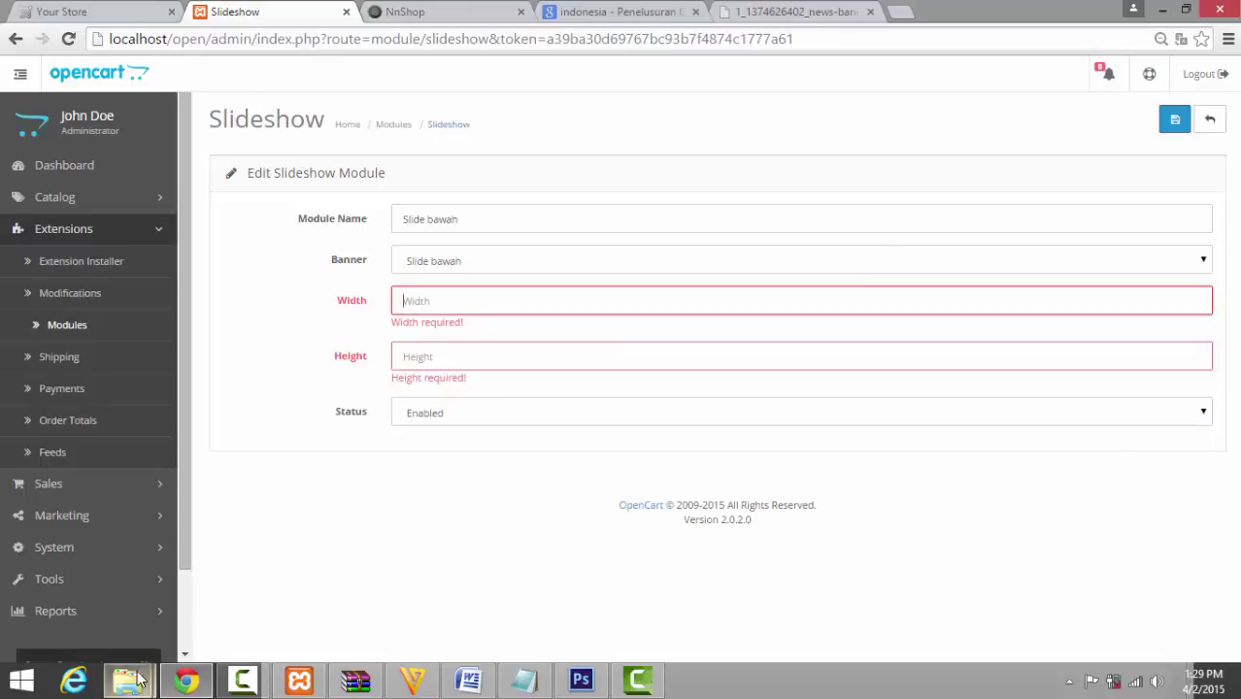
pyautogui.moveTo(127, 680)
pyautogui.click(149, 619)
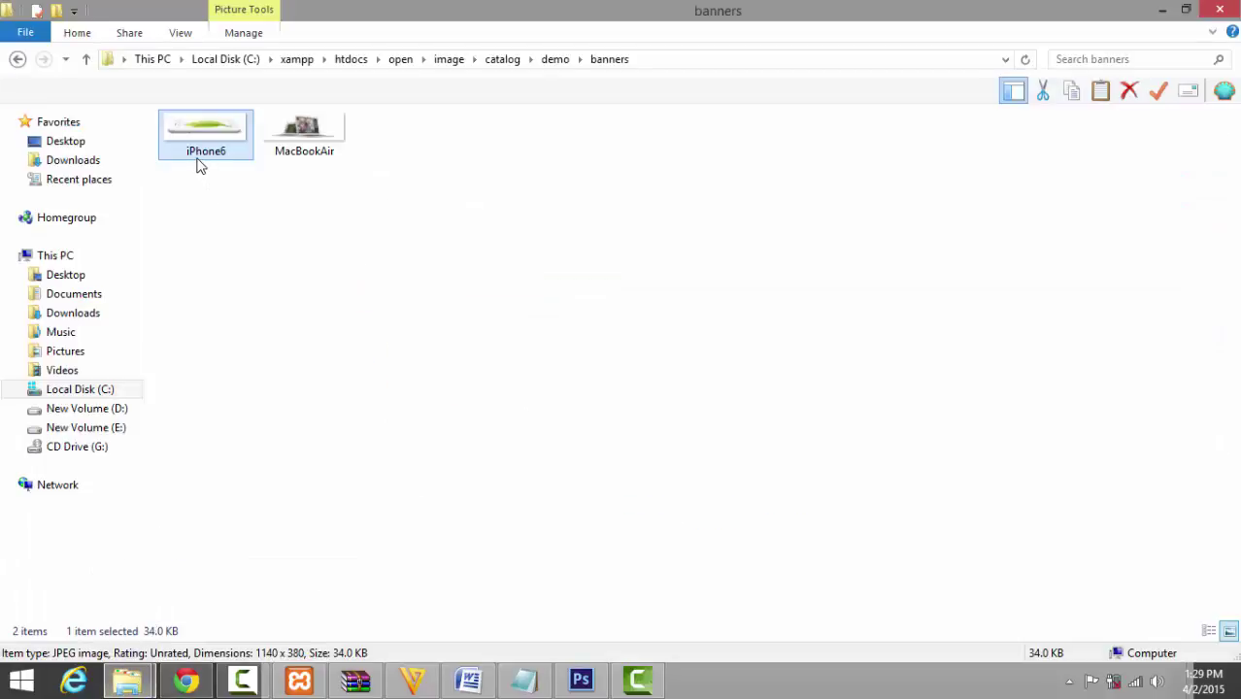
pyautogui.moveTo(127, 680)
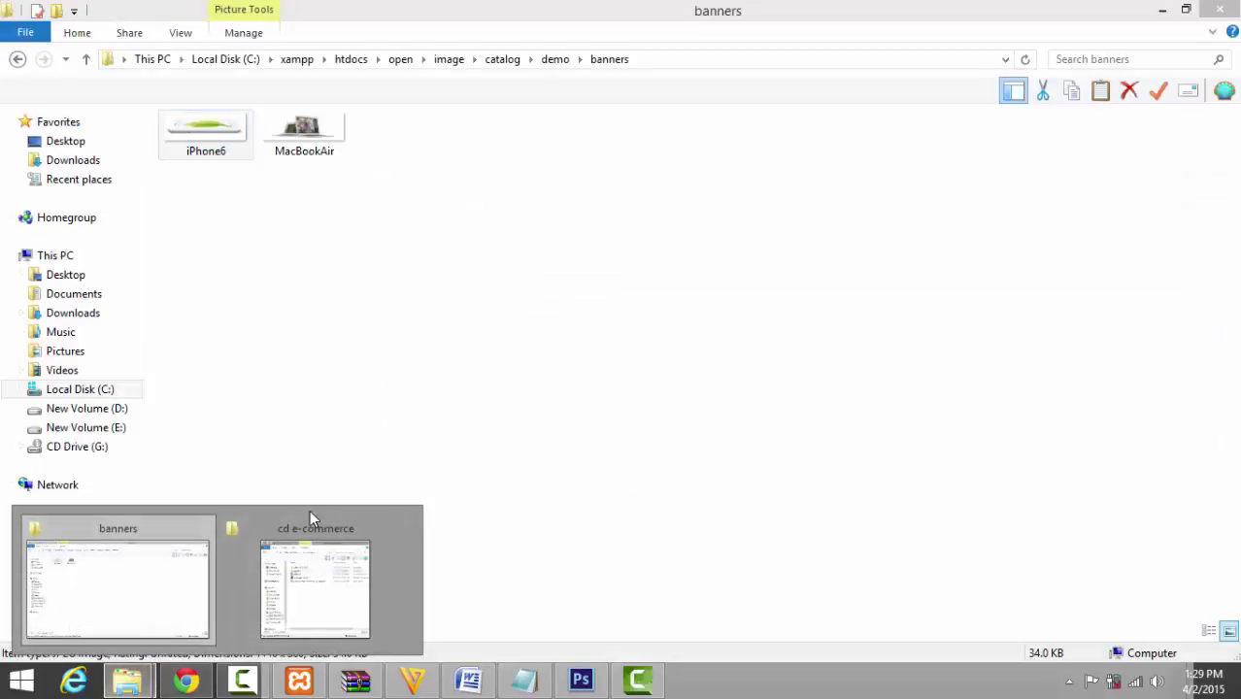
pyautogui.click(187, 680)
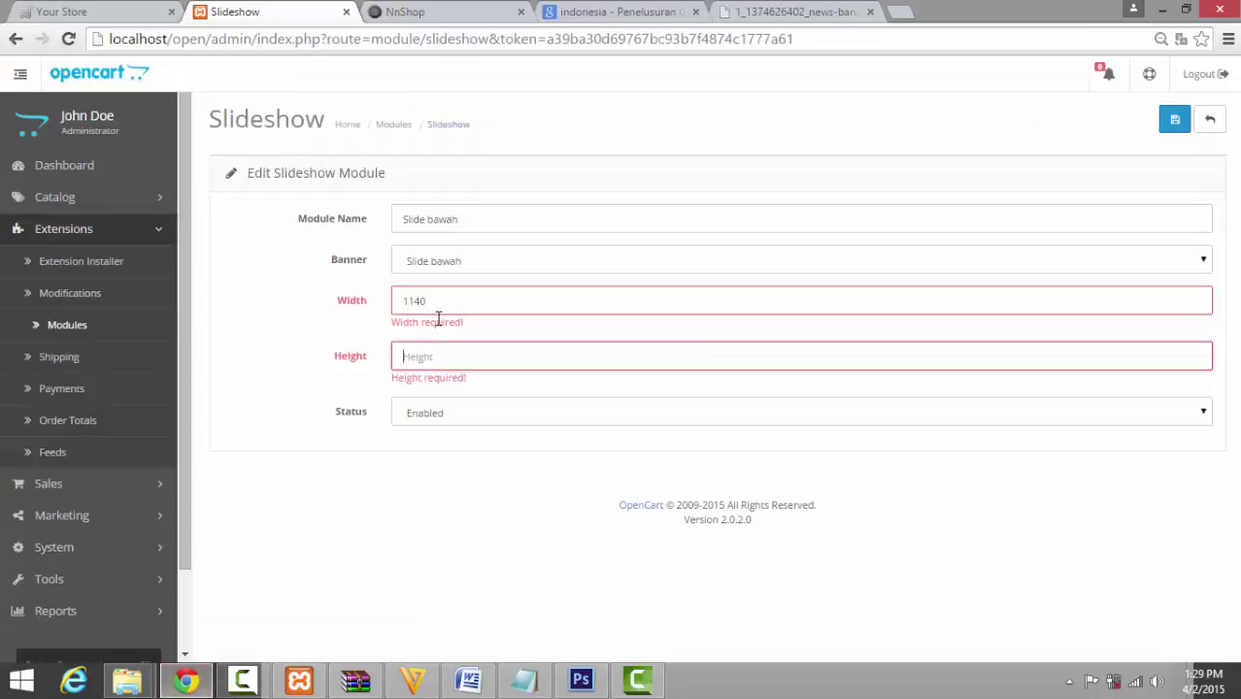
# Set the slideshow module's height to 380 and save the module
pyautogui.write('2')
pyautogui.press('Escape')
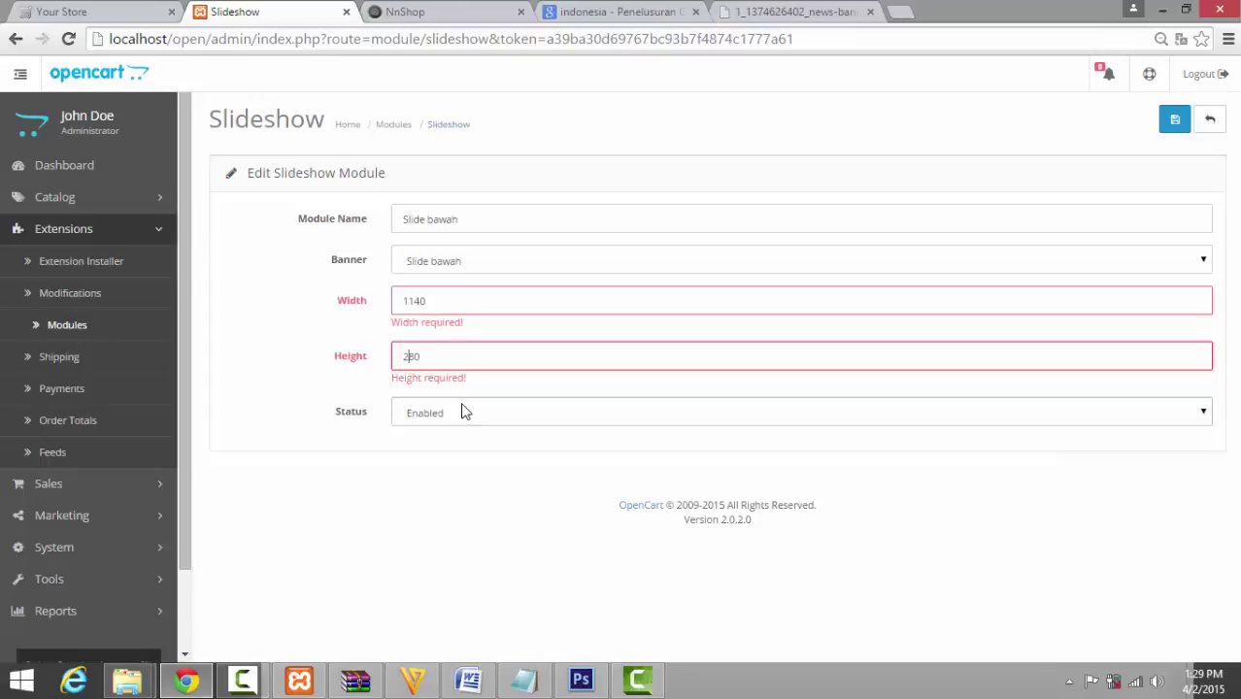
pyautogui.click(540, 526)
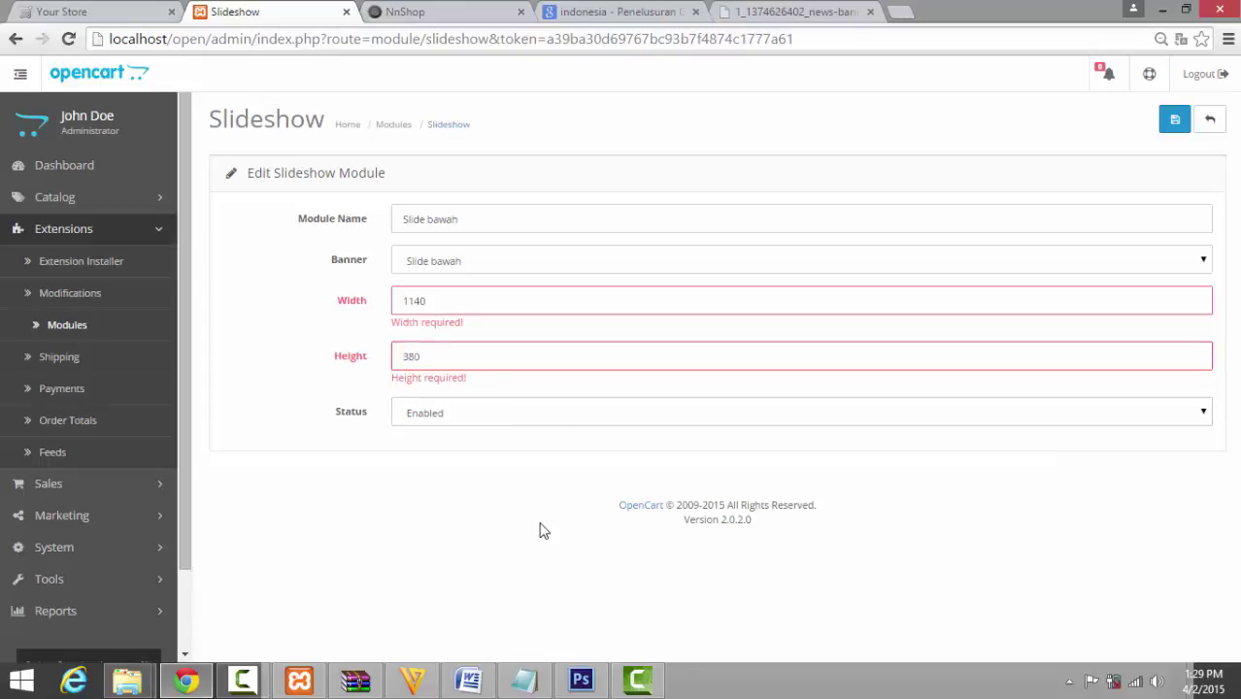
pyautogui.doubleClick(456, 304)
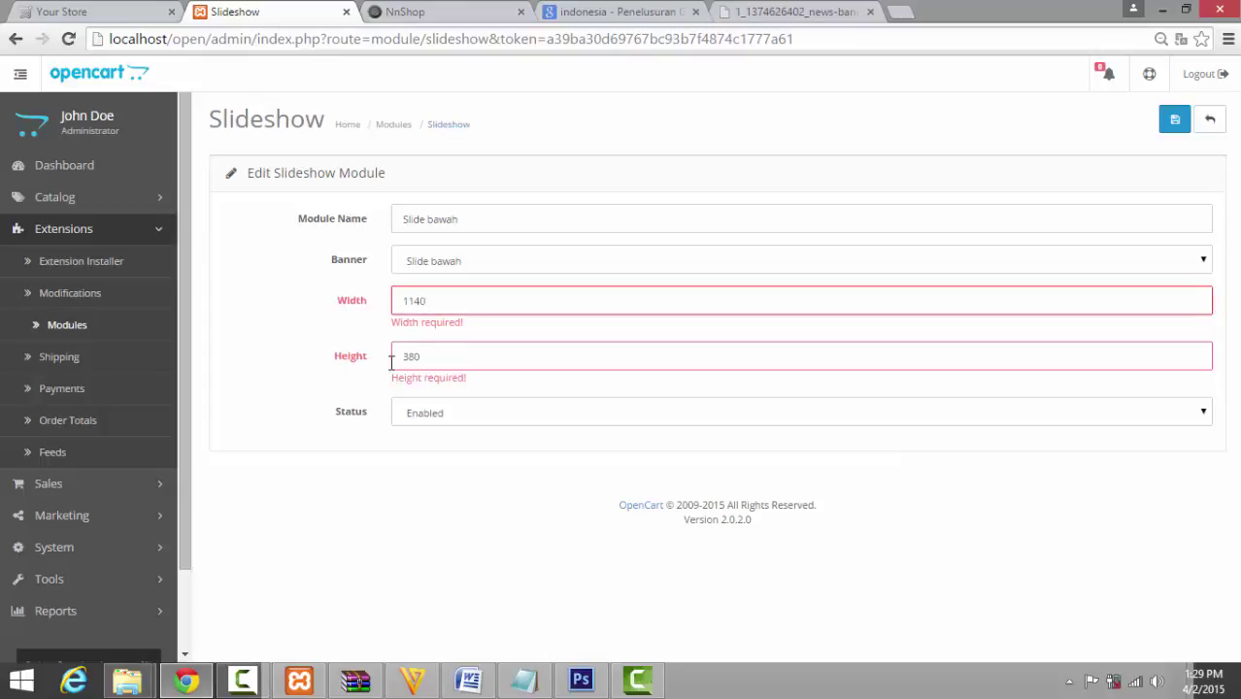
pyautogui.click(392, 362)
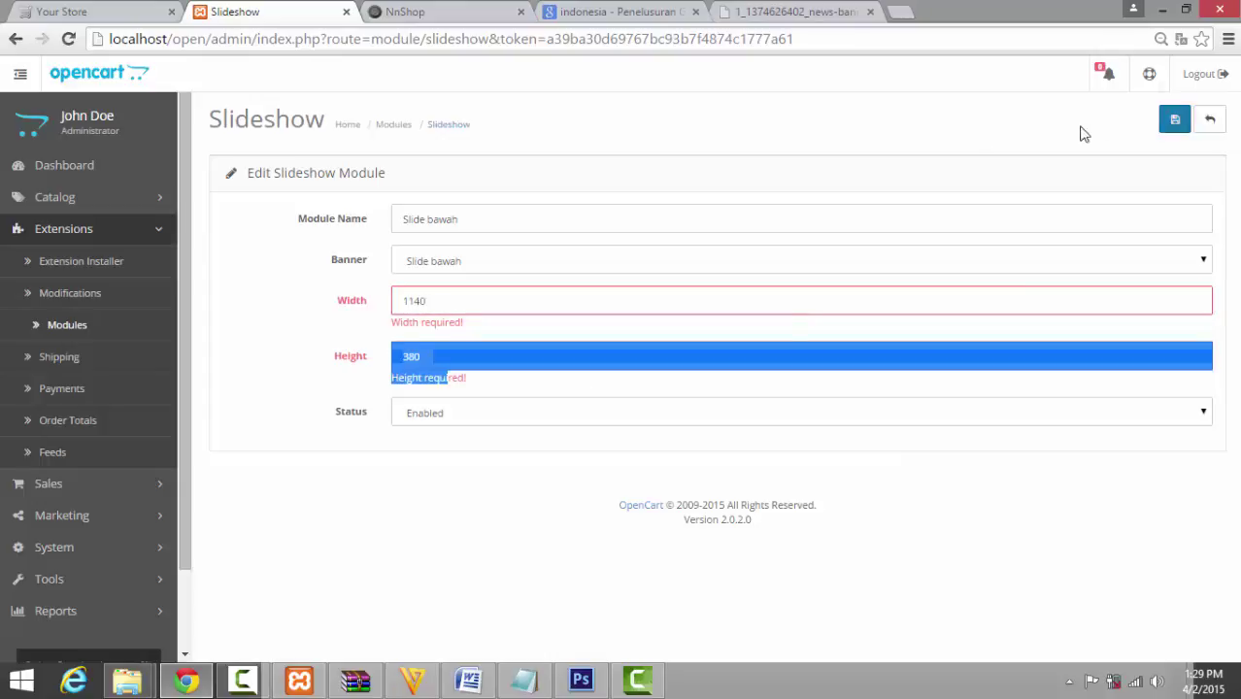
pyautogui.click(1168, 134)
# Open the Home layout for editing from the system's design layouts
pyautogui.scroll(-3, 952, 243)
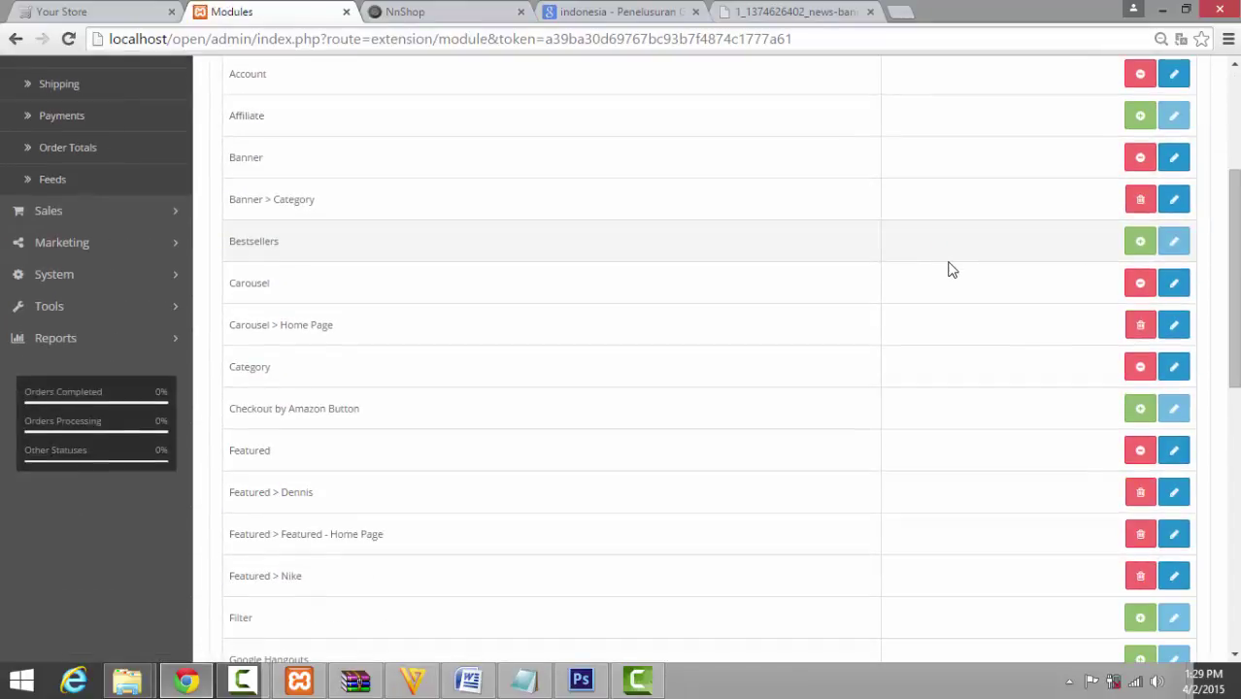
pyautogui.scroll(-2, 955, 269)
pyautogui.scroll(5, 931, 386)
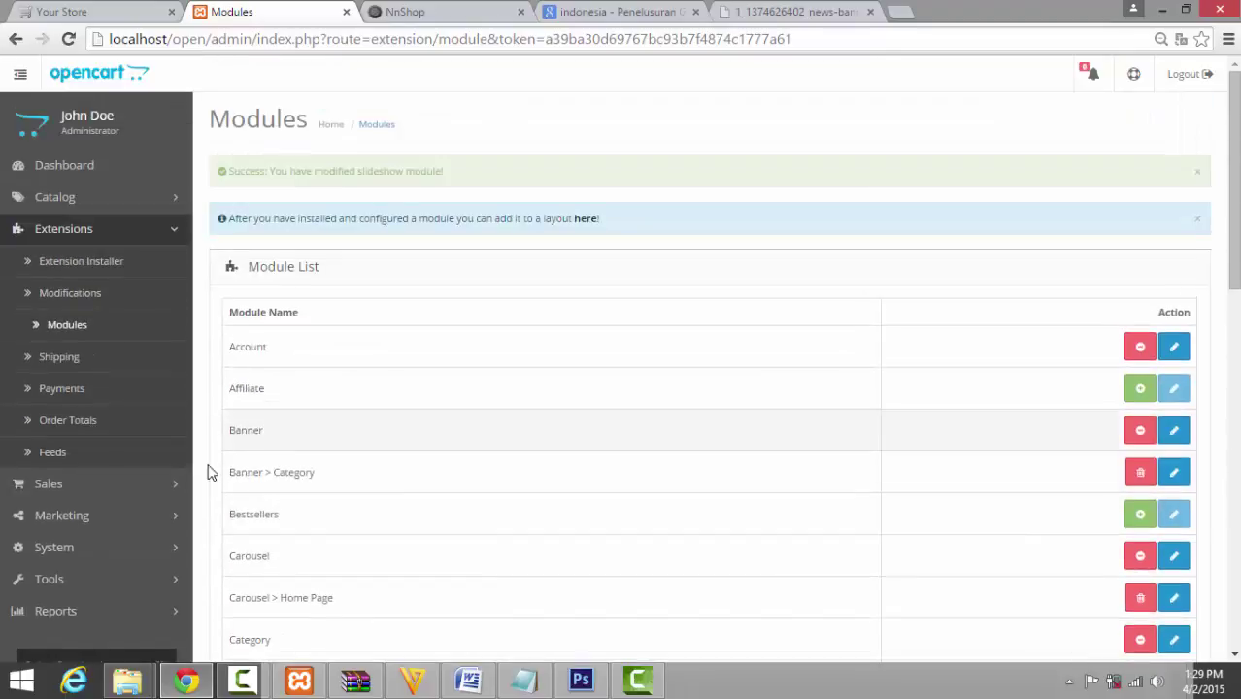
pyautogui.click(159, 497)
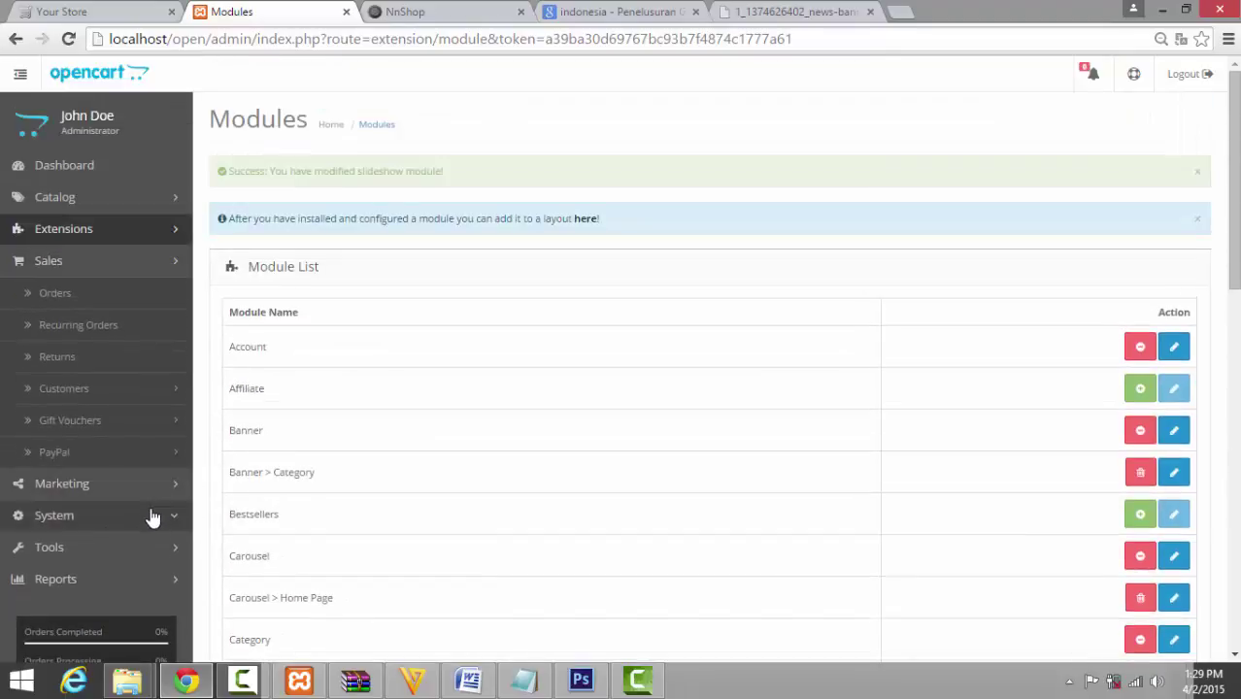
pyautogui.click(152, 514)
pyautogui.click(109, 390)
pyautogui.click(109, 421)
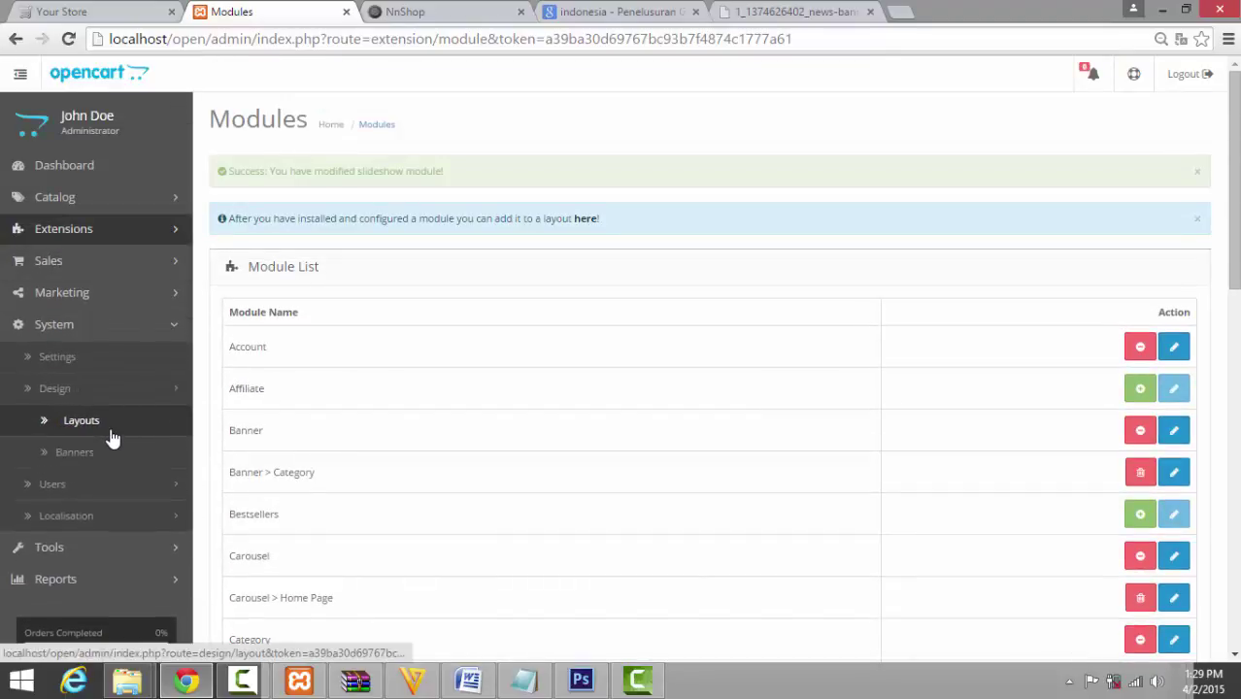
pyautogui.scroll(-3, 588, 405)
pyautogui.scroll(1, 598, 407)
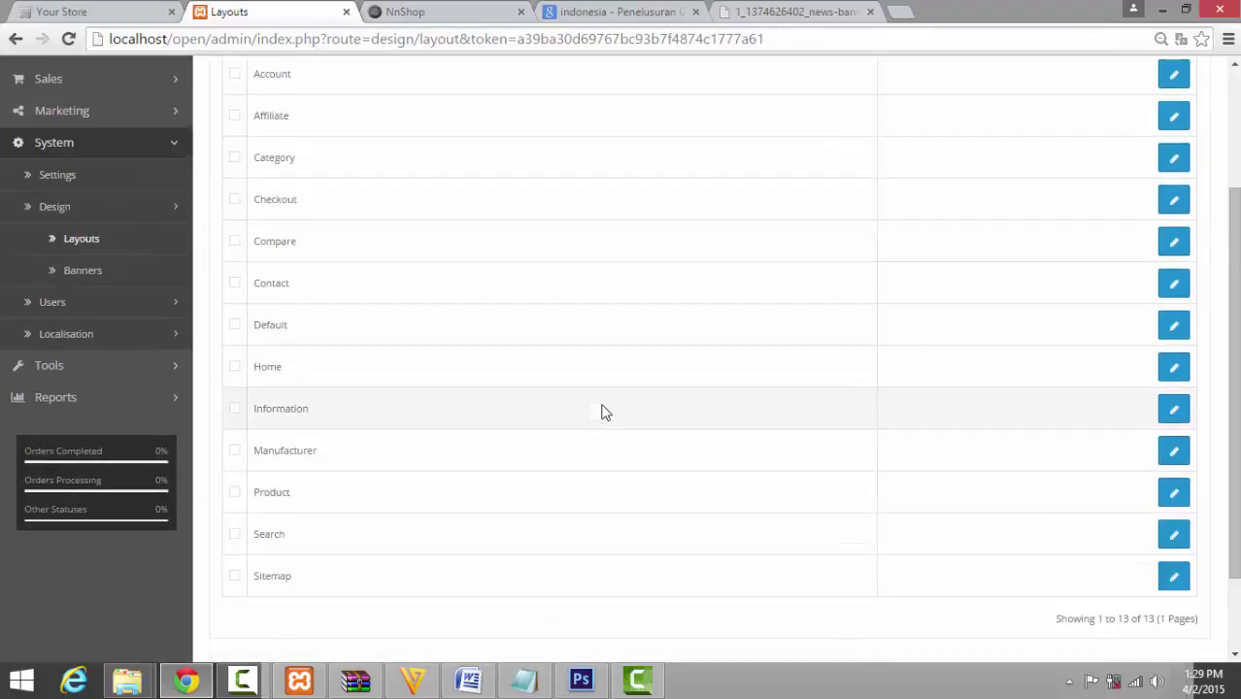
pyautogui.click(1174, 367)
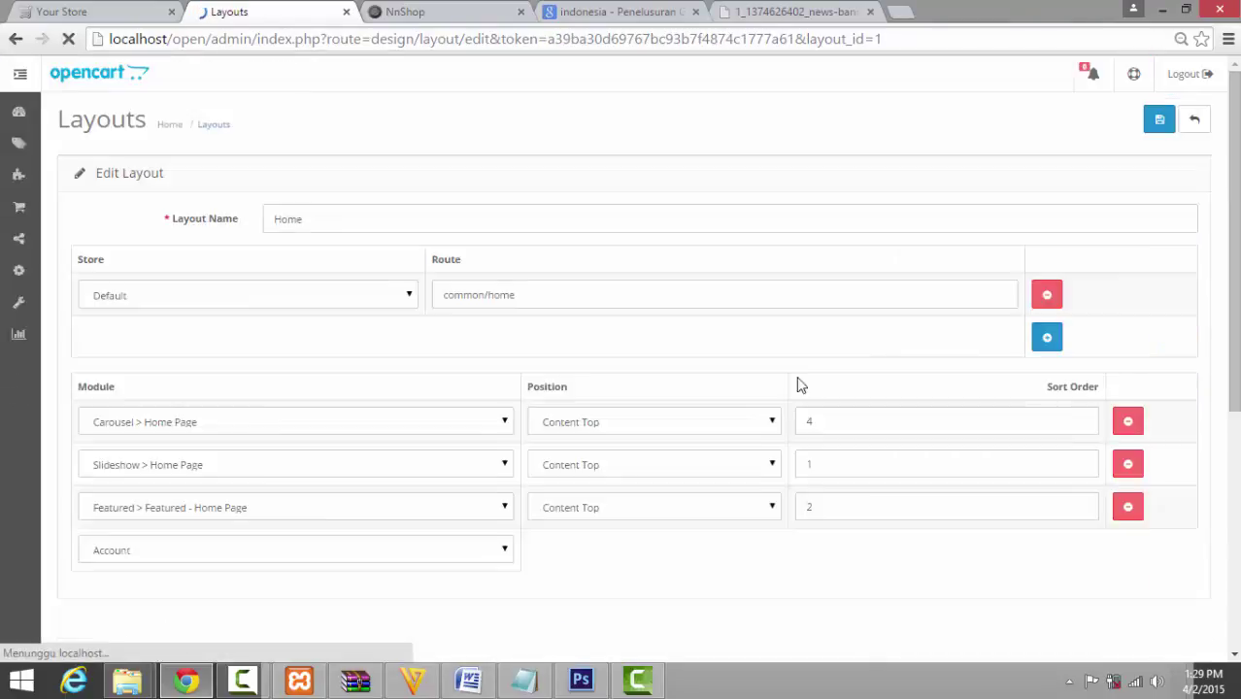
# Add a module row to the Home layout and assign Slideshow > Slide bawah to it
pyautogui.scroll(-3, 855, 403)
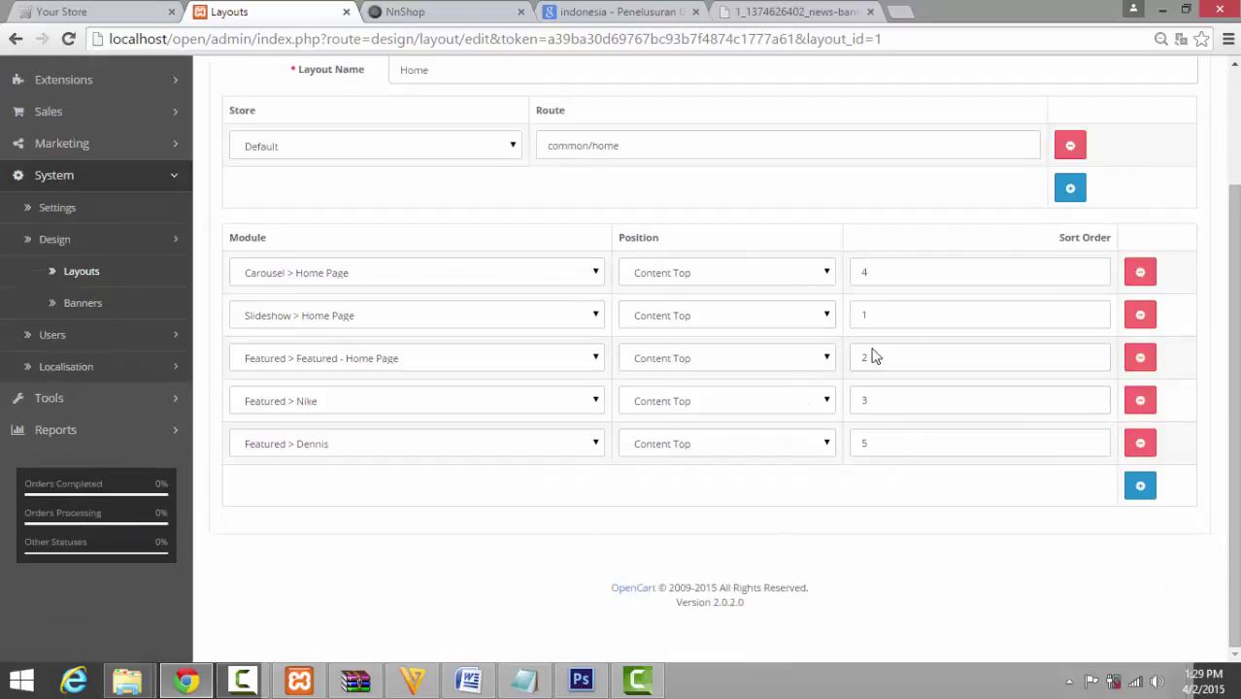
pyautogui.click(1141, 486)
pyautogui.click(422, 492)
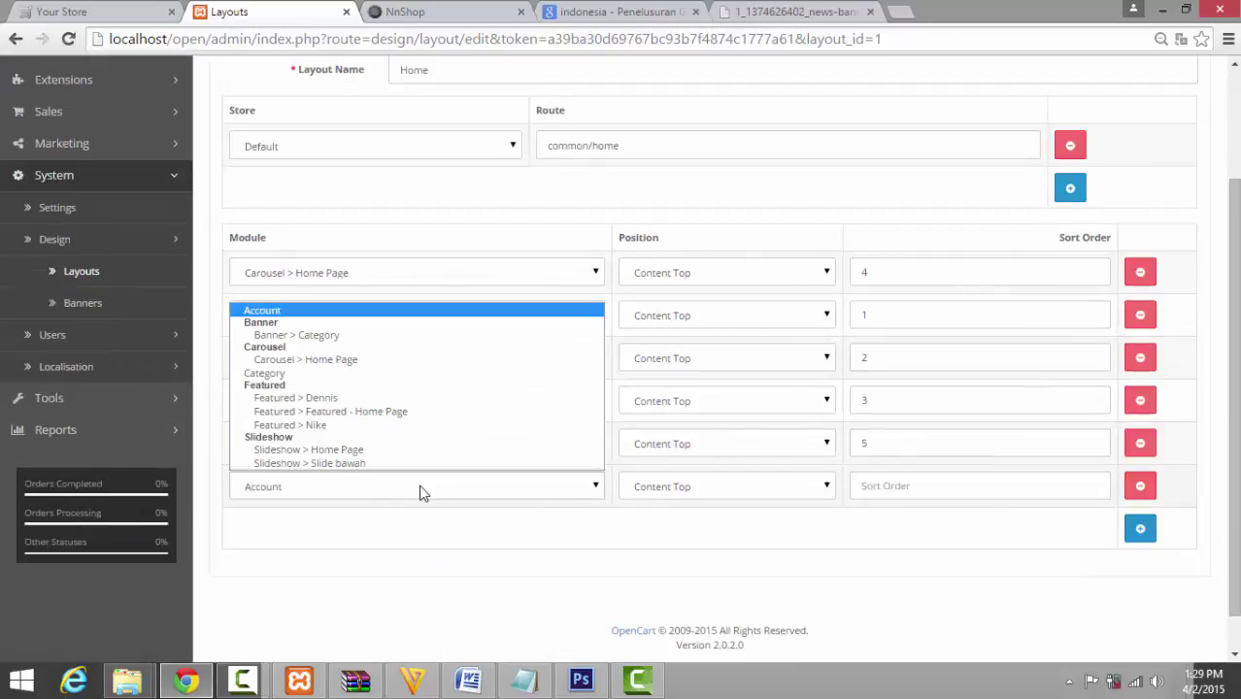
pyautogui.click(374, 464)
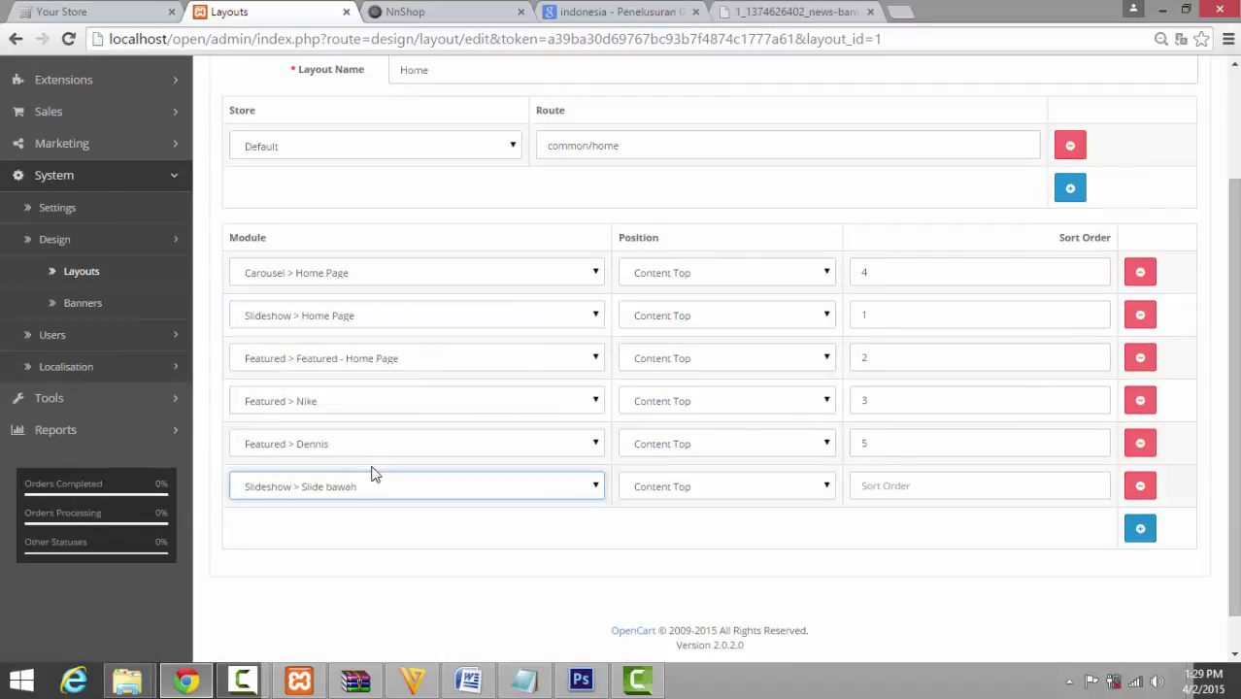
# Set the Slide bawah row's position to Content Bottom and its sort order to 1, and save the layout
pyautogui.click(725, 488)
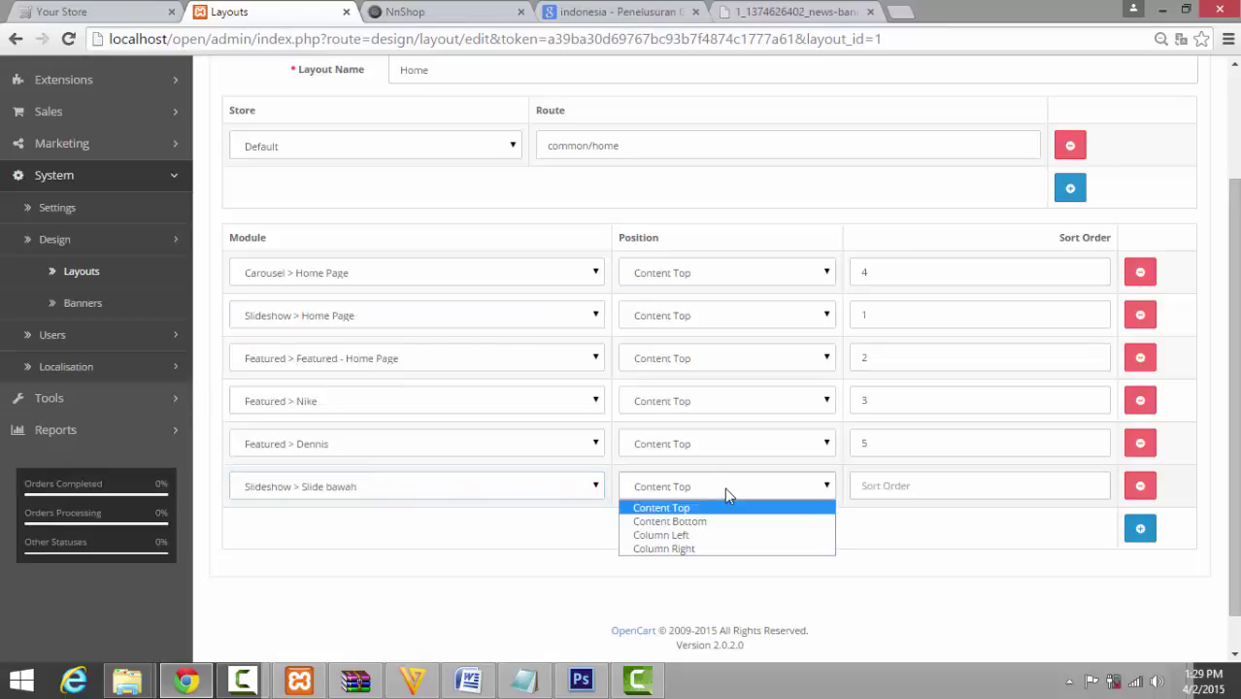
pyautogui.click(725, 487)
pyautogui.press('Down')
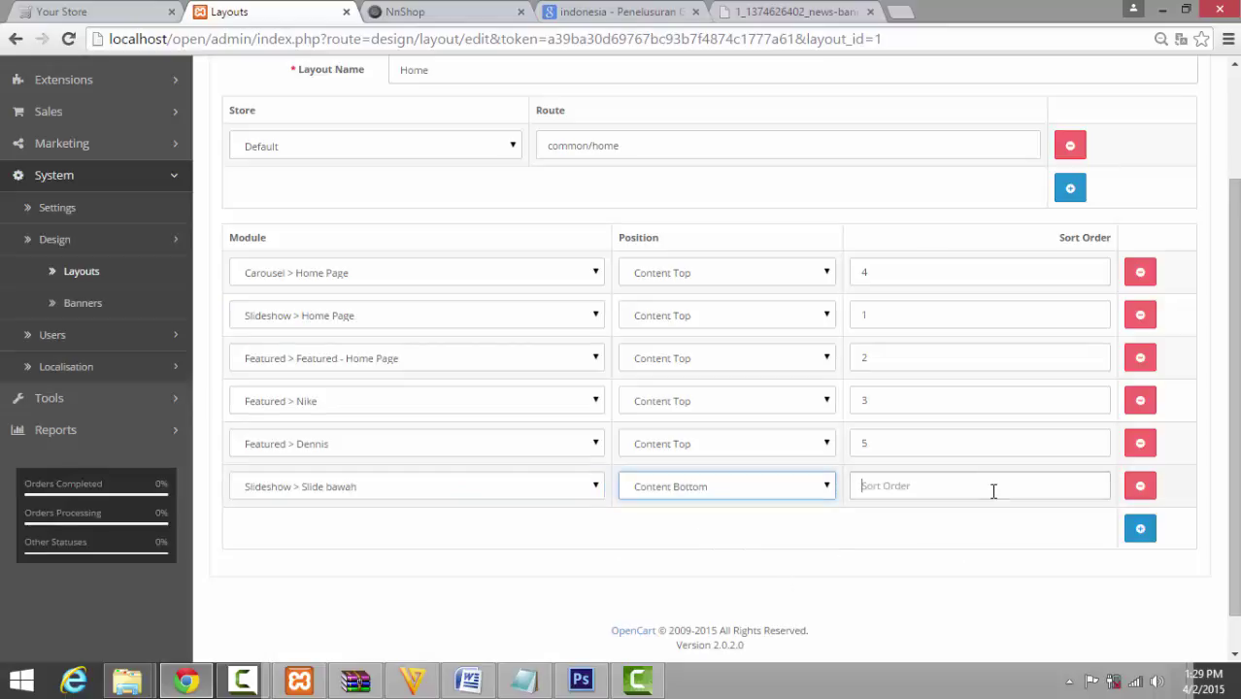
pyautogui.click(994, 491)
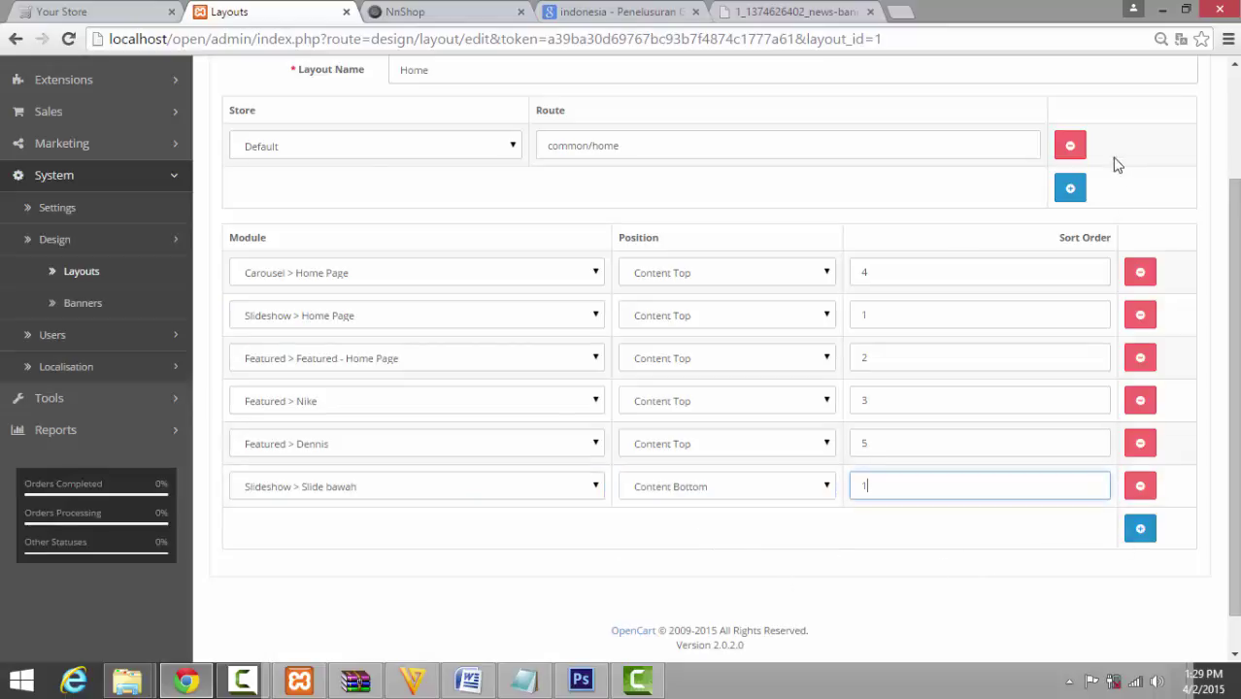
pyautogui.scroll(2, 1116, 165)
pyautogui.click(1159, 119)
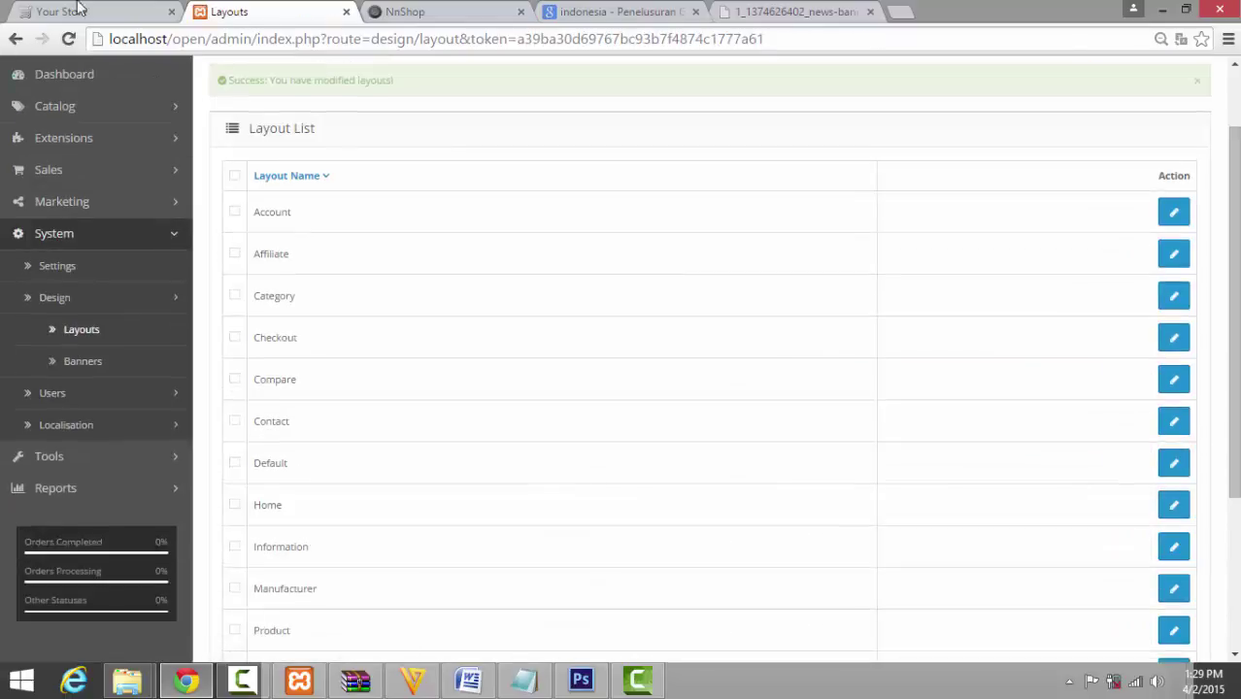
# Reload the storefront home page and check for the Slide bawah slideshow below the featured products
pyautogui.click(82, 9)
pyautogui.press('F5')
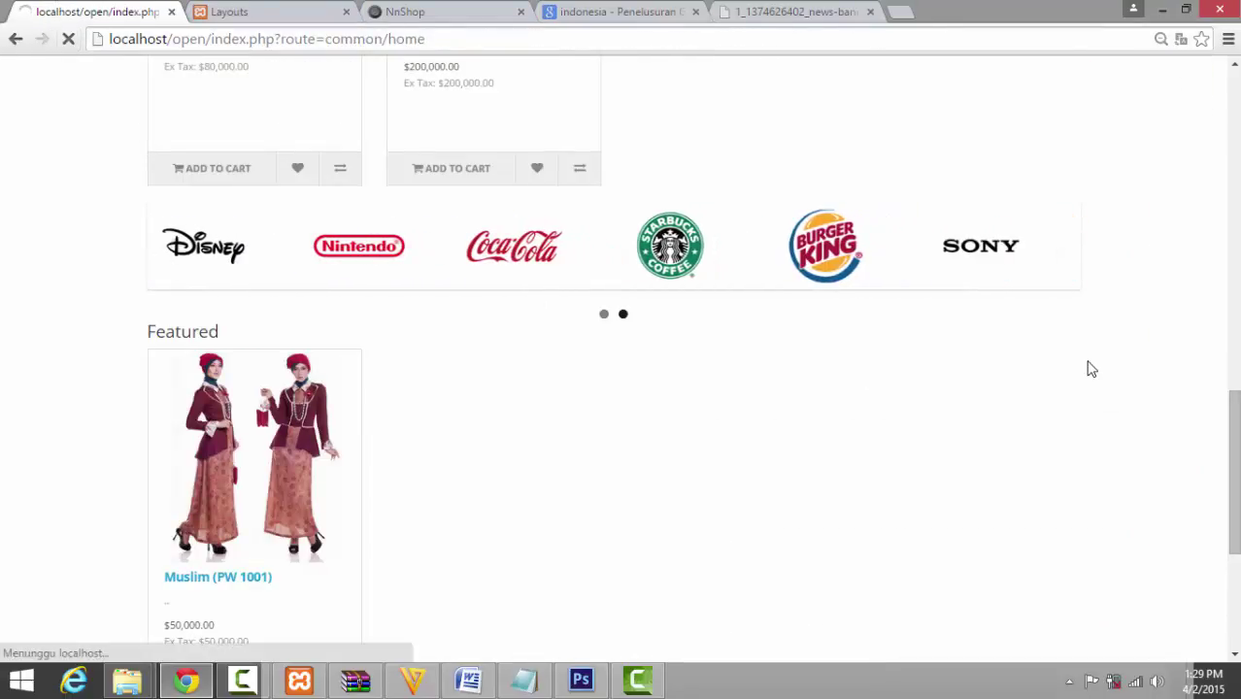
pyautogui.scroll(-5, 1092, 369)
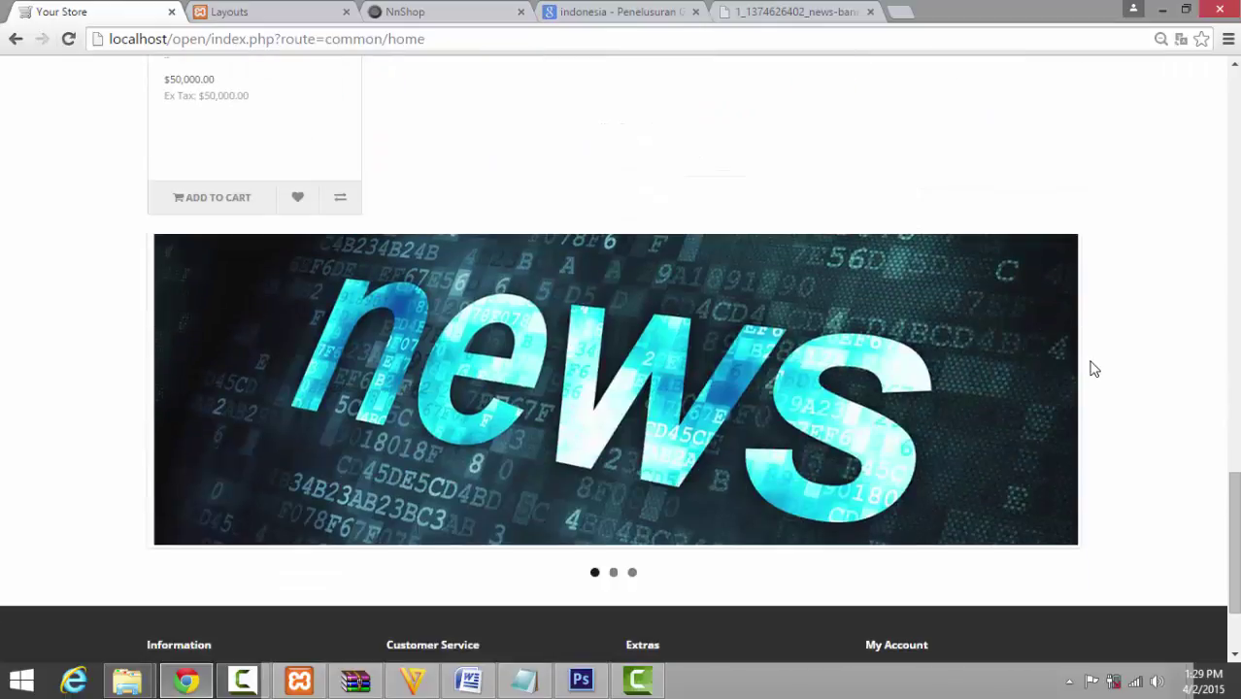
pyautogui.scroll(10, 1147, 480)
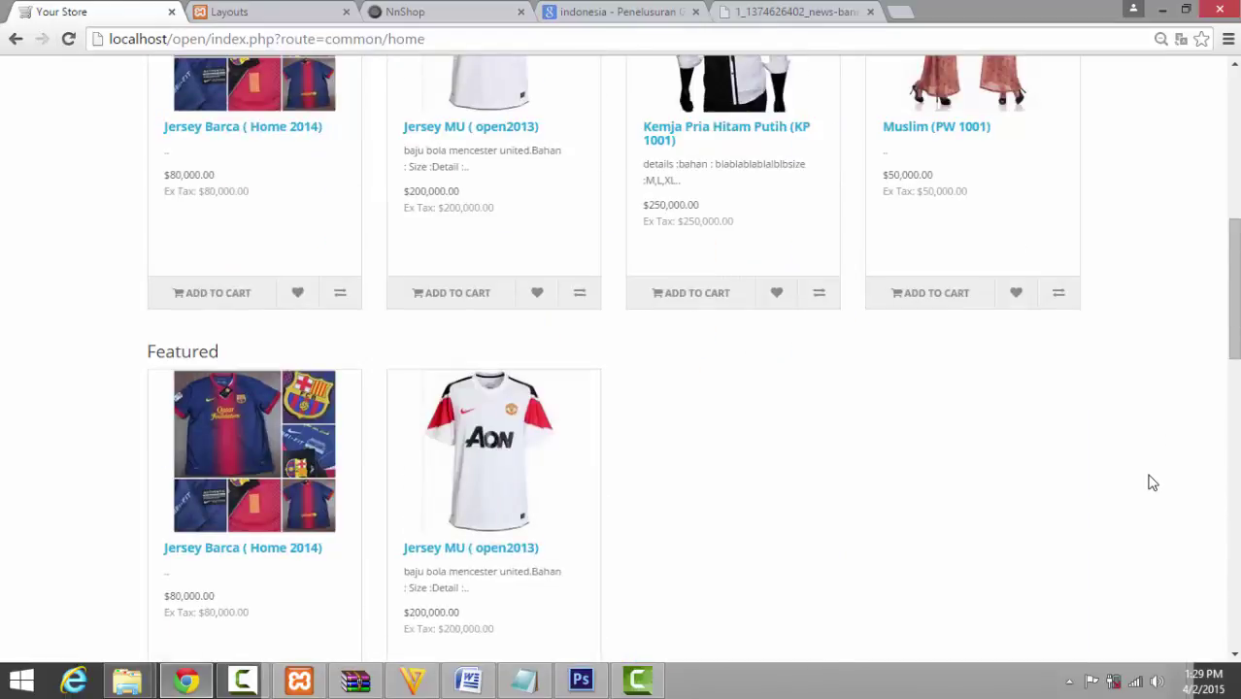
pyautogui.scroll(-15, 1152, 483)
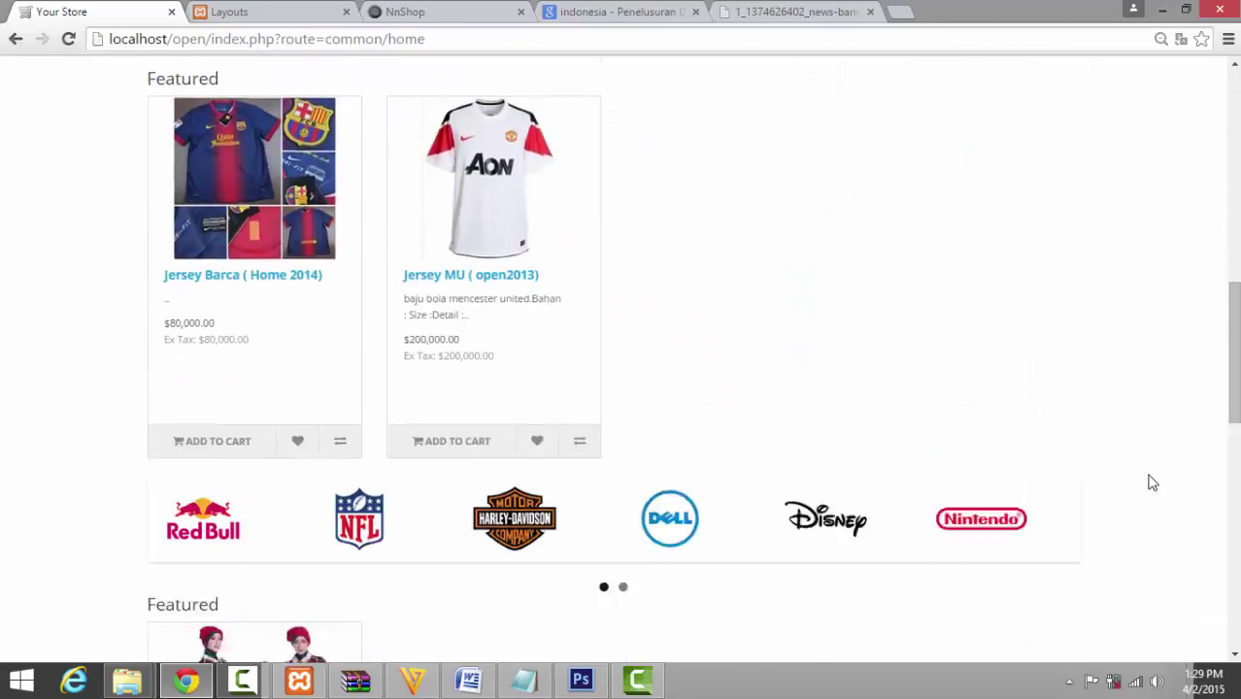
pyautogui.scroll(1, 1148, 462)
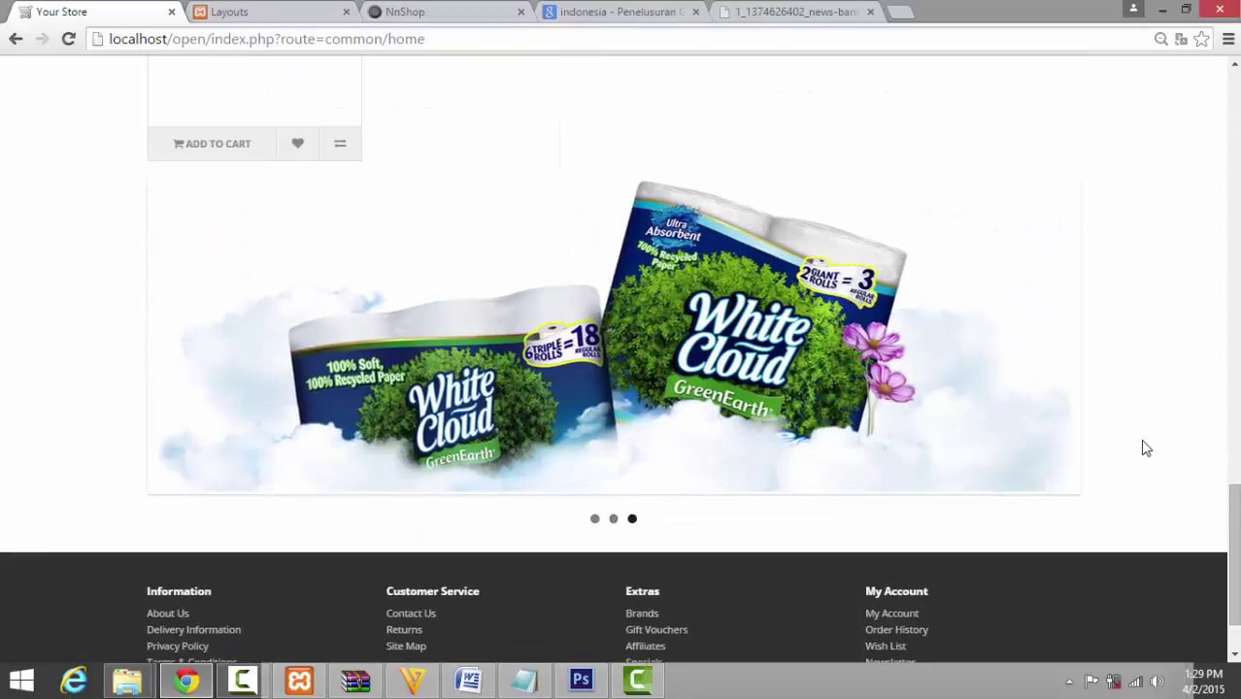
# Advance through the slides of the lower slideshow and look at the slideshow at the top of the home page
pyautogui.click(1062, 340)
pyautogui.click(1063, 350)
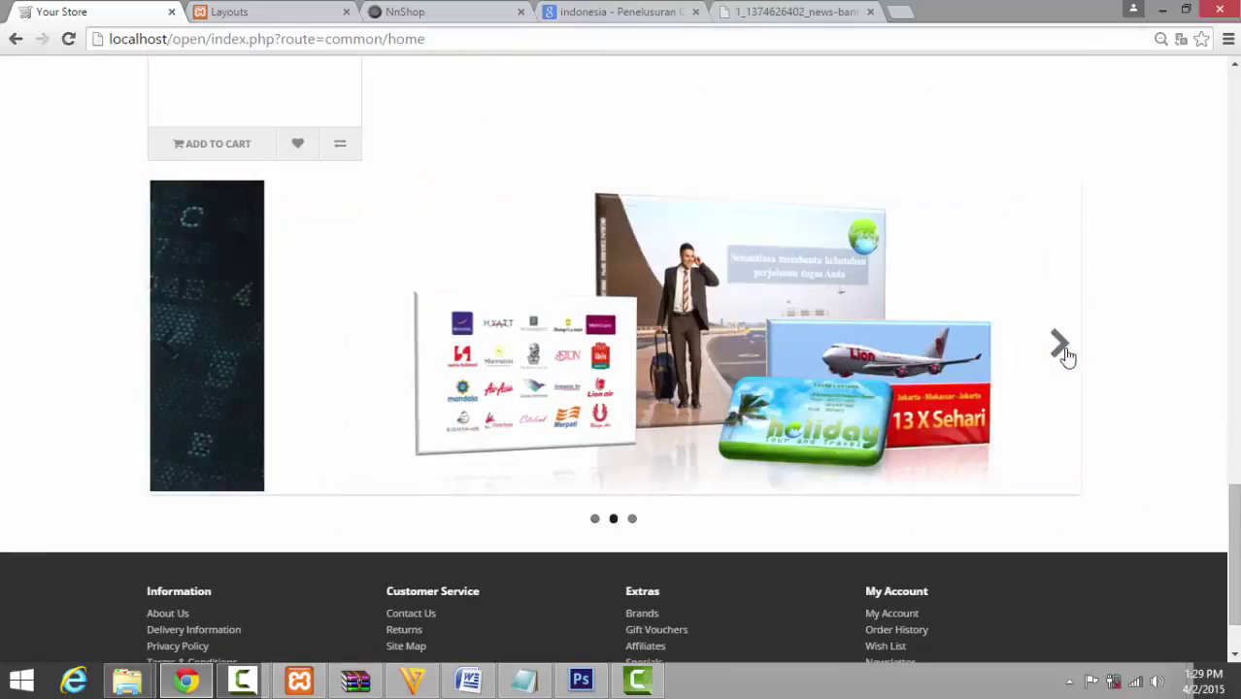
pyautogui.click(1061, 346)
pyautogui.scroll(12, 1170, 369)
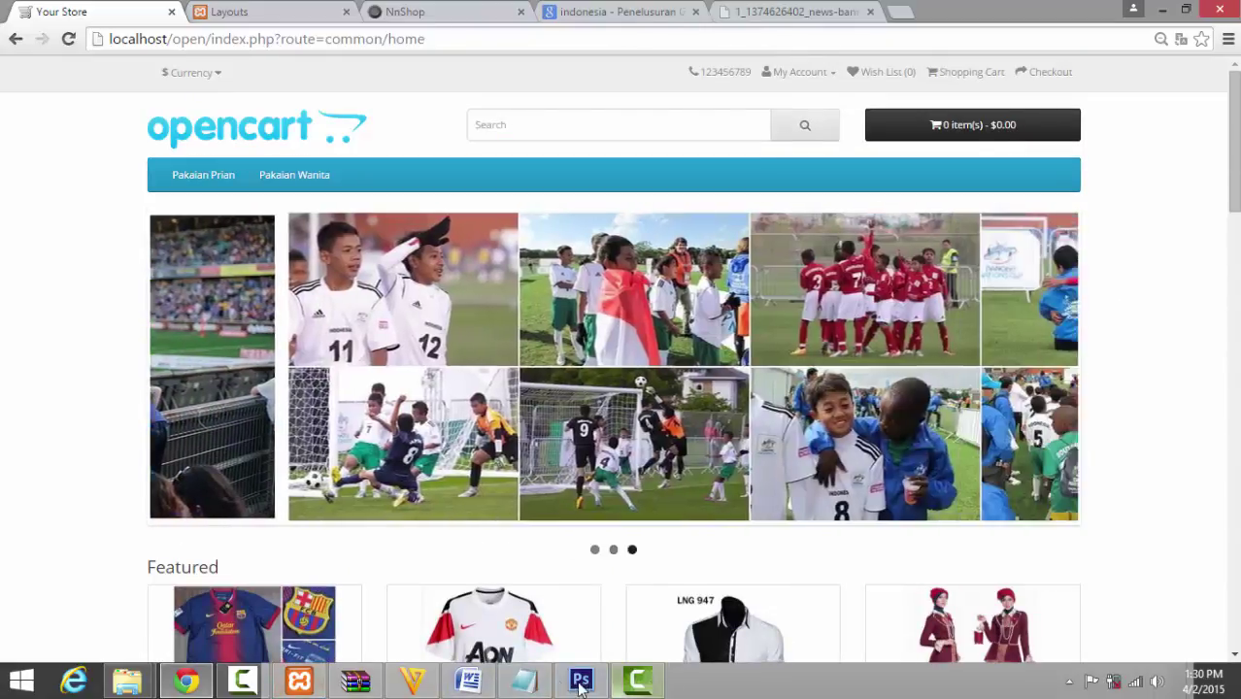
# Consult the Daftar Isi topic list in Word and look through the brand logo carousel on the storefront home page
pyautogui.click(466, 681)
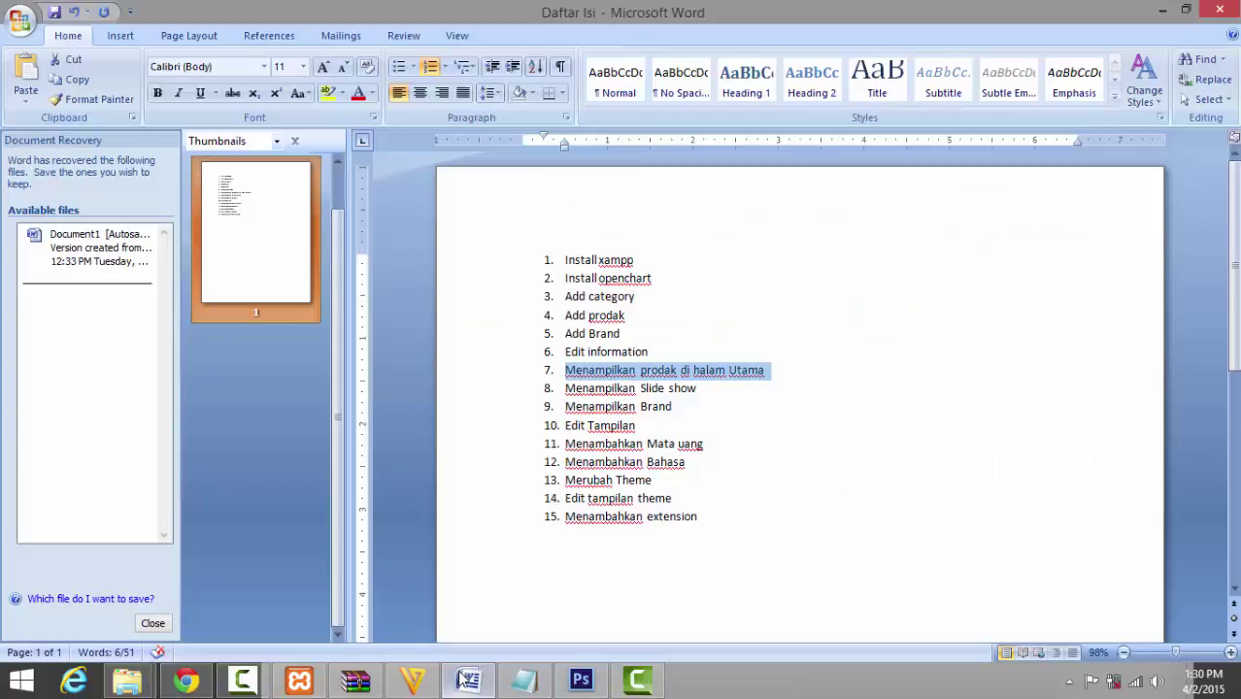
pyautogui.click(467, 681)
pyautogui.scroll(-10, 1156, 393)
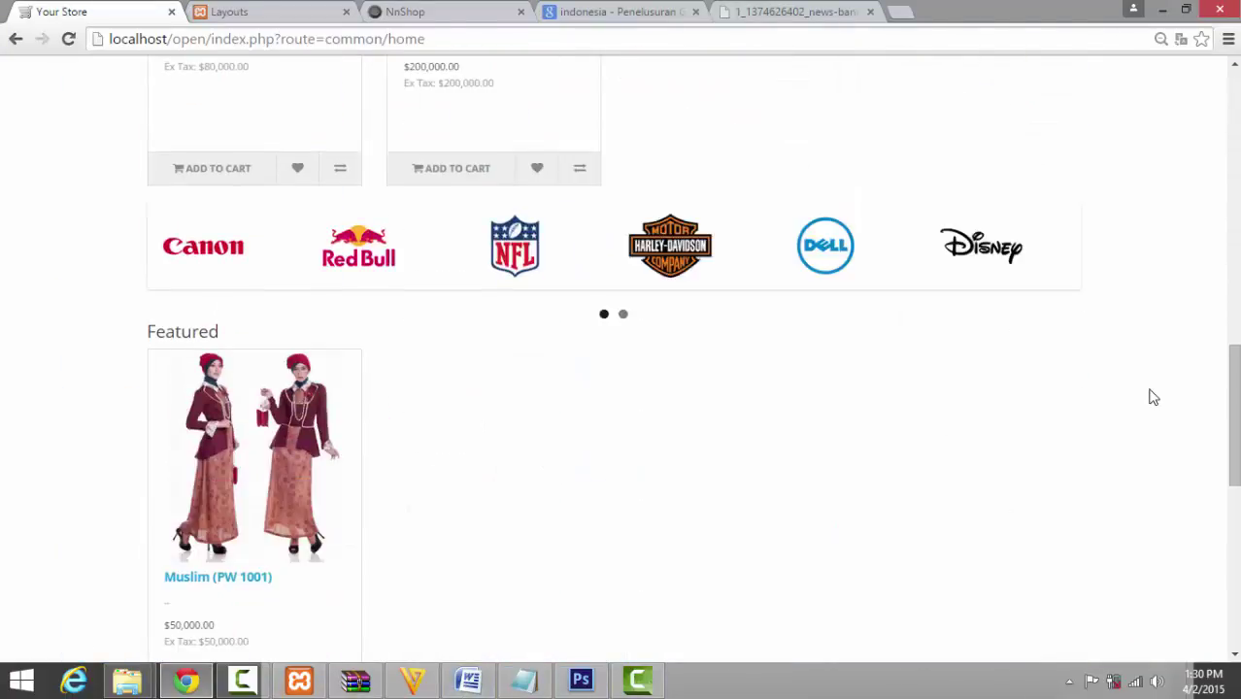
pyautogui.scroll(1, 1154, 397)
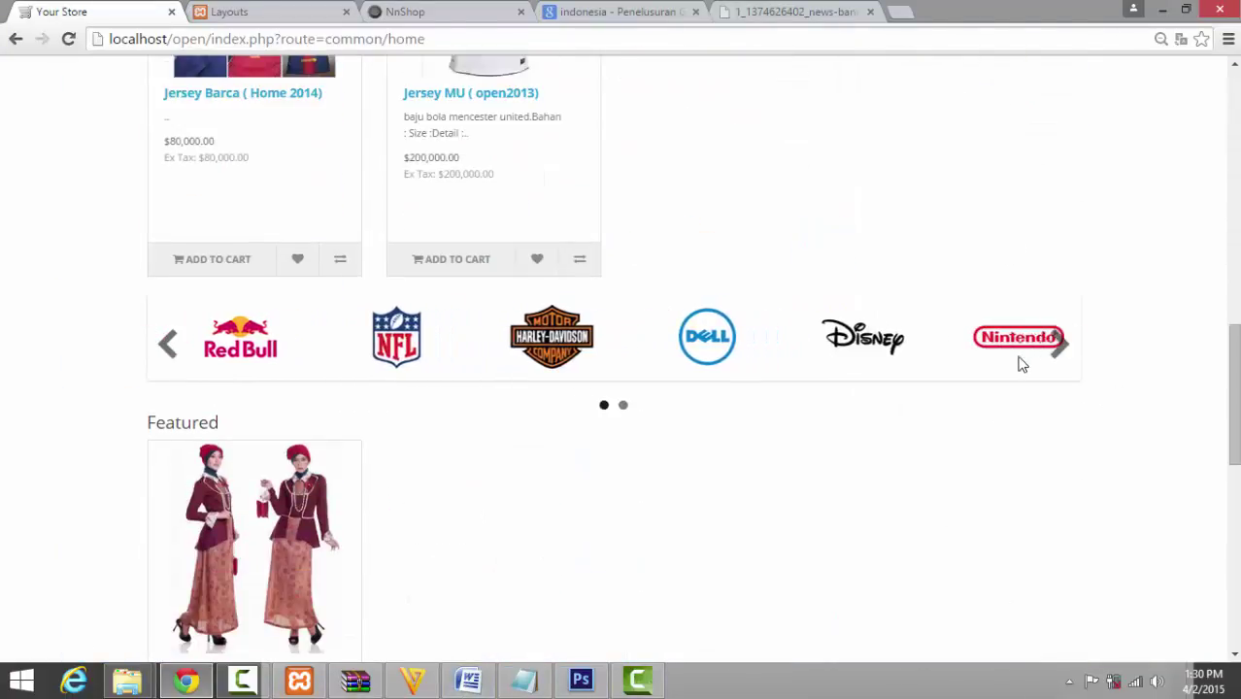
pyautogui.click(1057, 343)
pyautogui.click(645, 677)
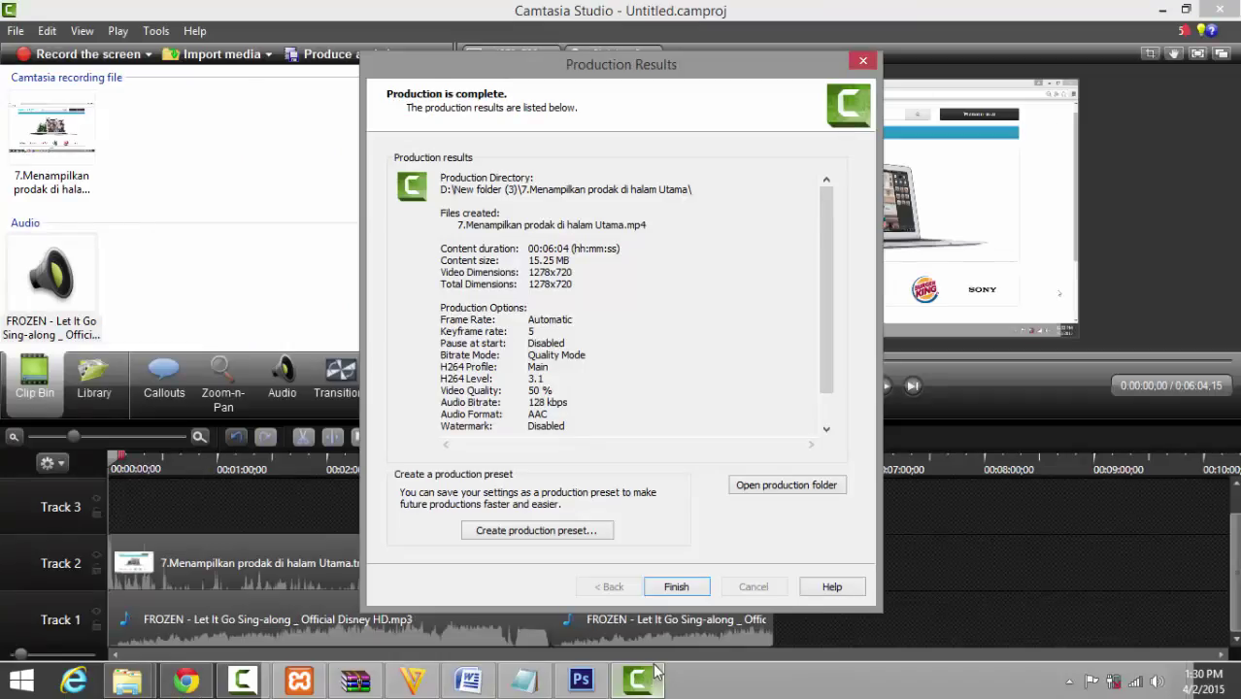
pyautogui.click(245, 679)
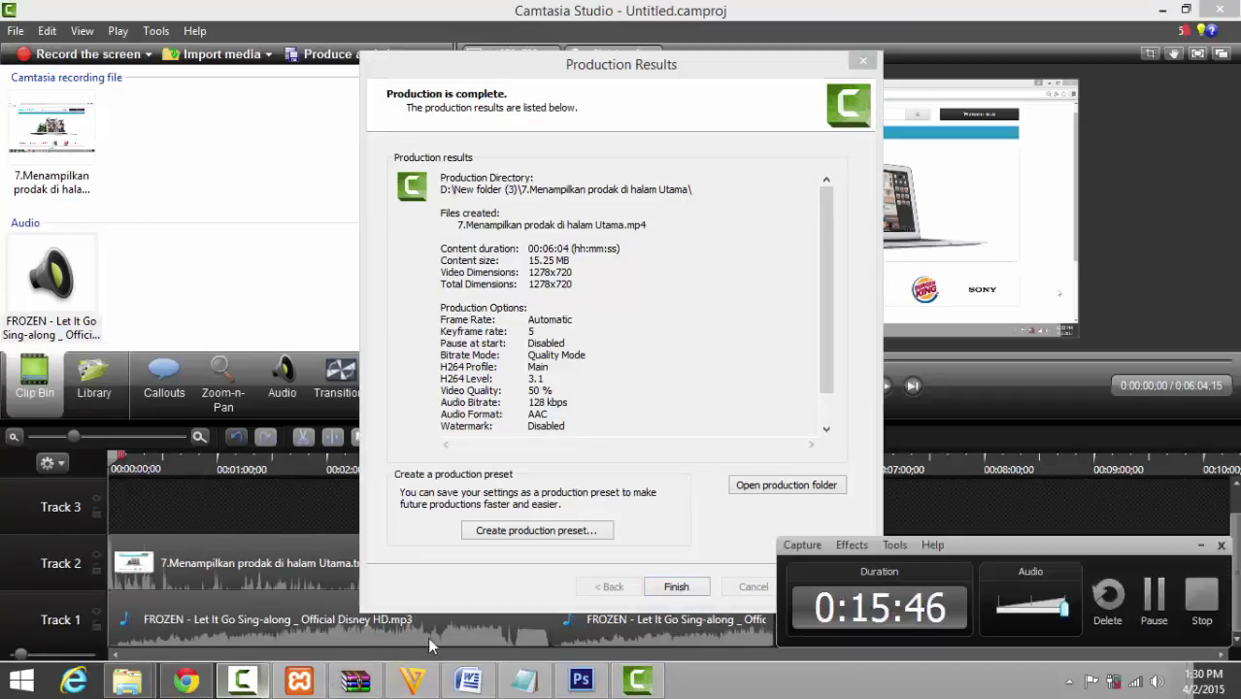